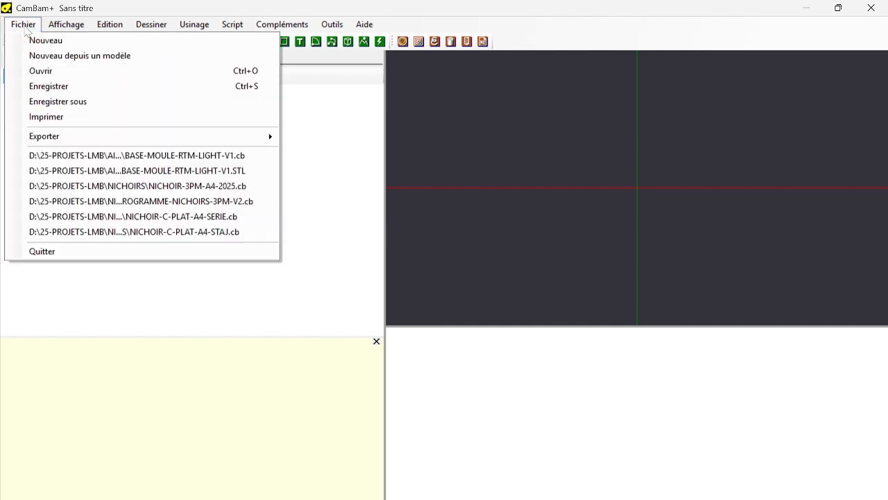
Open the BASE-MOULE-RTM-LIGHT-V1 STL model (BambuStudio file type) from the aileron centrale folder.
{"action": "left_click", "coordinate": [46, 70]}
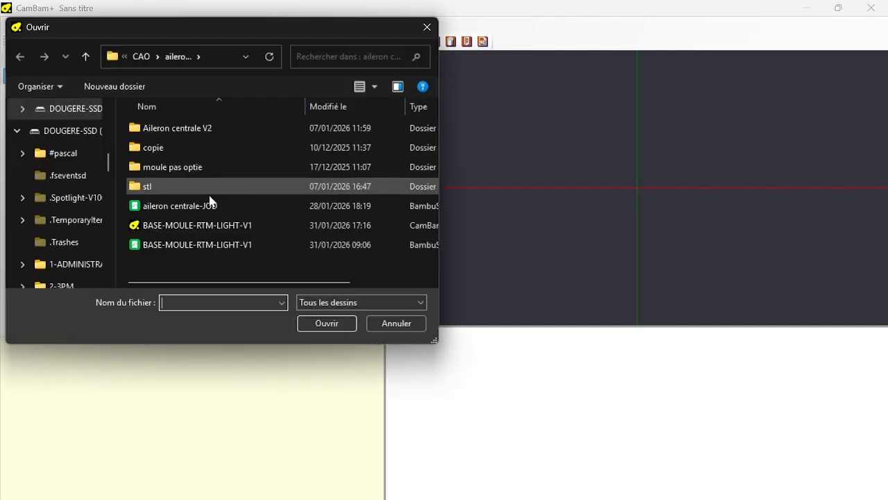
{"action": "left_click", "coordinate": [185, 245]}
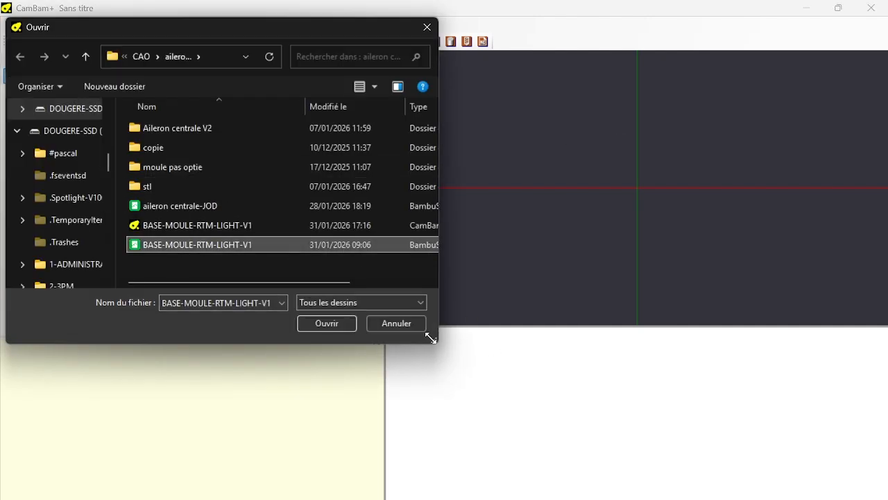
{"action": "left_click_drag", "start_coordinate": [425, 337], "coordinate": [633, 393]}
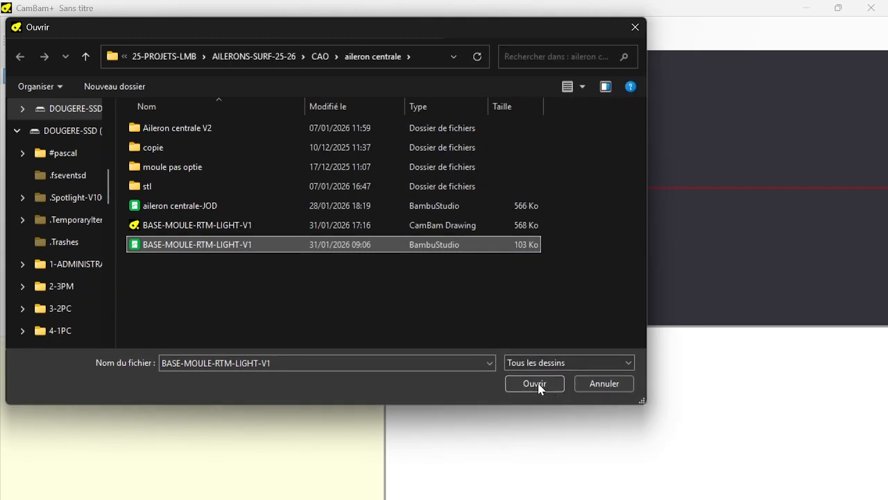
{"action": "left_click", "coordinate": [517, 382]}
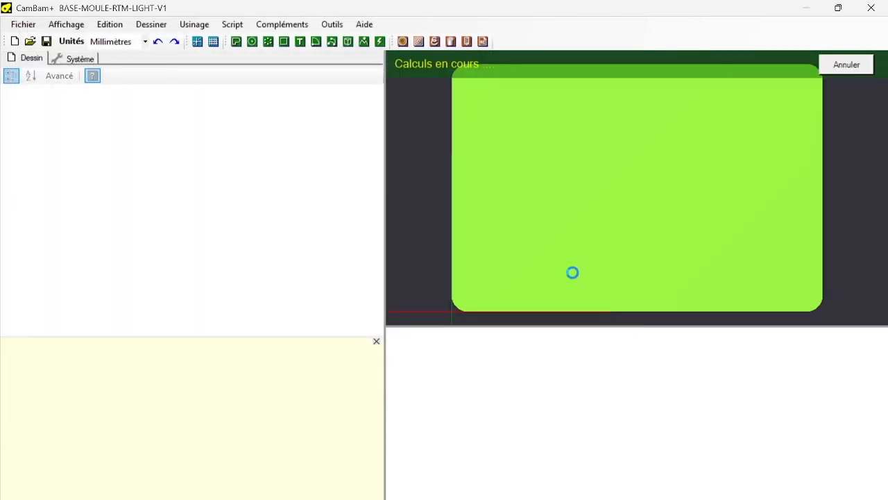
{"action": "scroll", "coordinate": [585, 256], "scroll_direction": "down", "scroll_amount": 1}
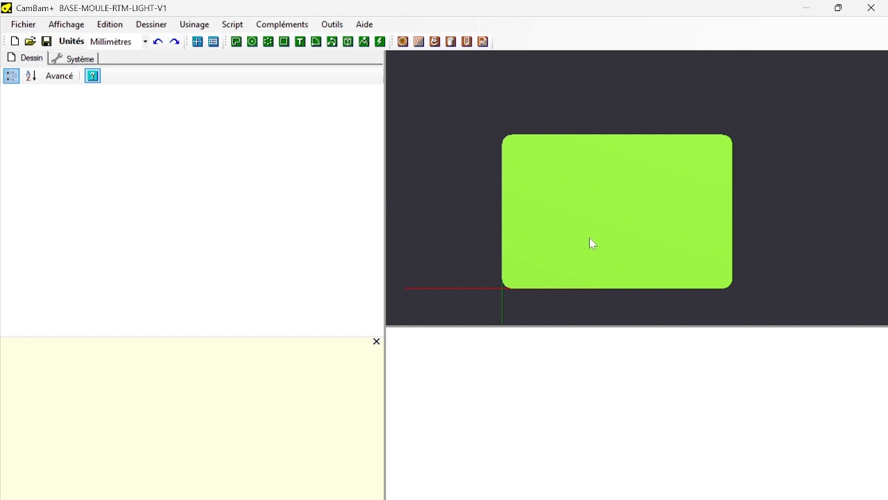
Close the help pane and enlarge the 3D view by shrinking the message and property areas around it.
{"action": "left_click", "coordinate": [377, 340]}
{"action": "left_click_drag", "start_coordinate": [519, 315], "coordinate": [611, 444], "text": "alt"}
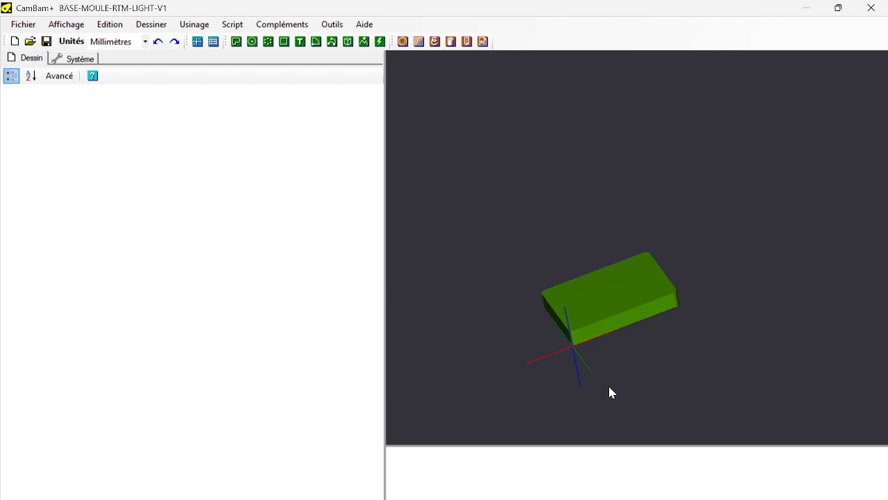
{"action": "scroll", "coordinate": [611, 393], "scroll_direction": "up", "scroll_amount": 3}
{"action": "key", "text": "alt"}
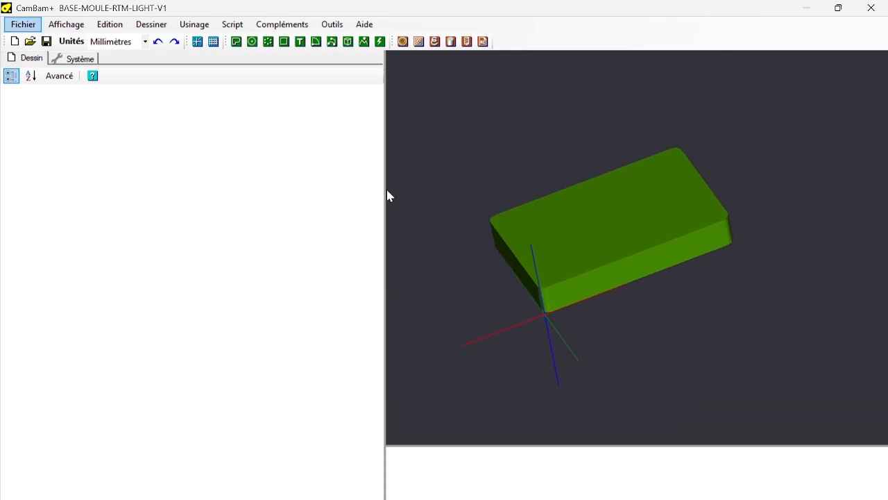
{"action": "left_click_drag", "start_coordinate": [386, 194], "coordinate": [166, 203]}
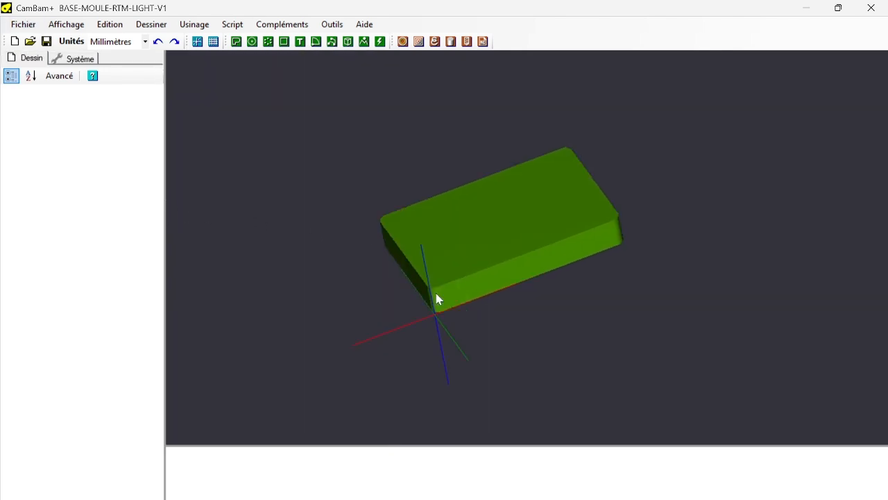
{"action": "left_click_drag", "start_coordinate": [436, 293], "coordinate": [422, 330], "text": "alt"}
Flip the mould surface 180° about the X axis around the origin, using two 90° numeric rotation steps.
{"action": "left_click", "coordinate": [106, 26]}
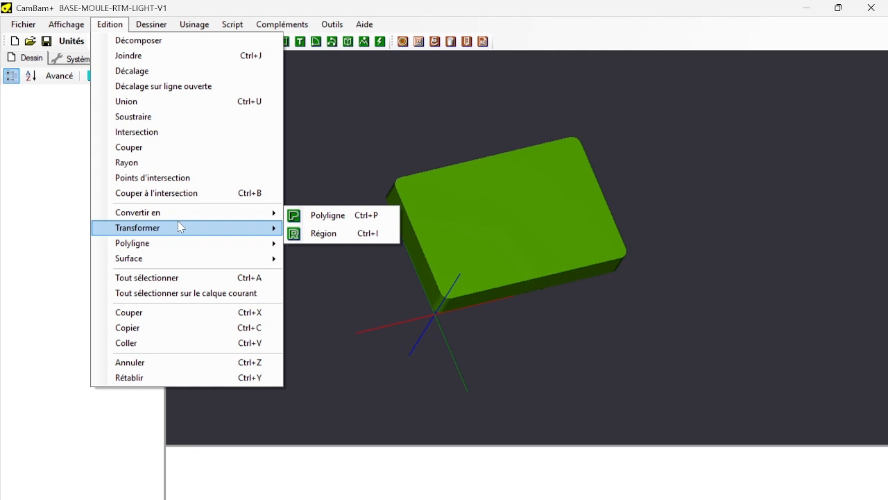
{"action": "mouse_move", "coordinate": [178, 229]}
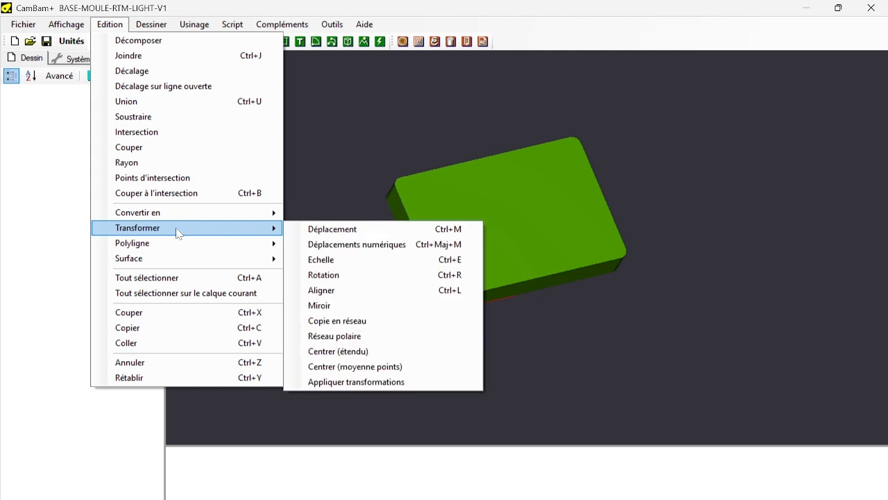
{"action": "left_click", "coordinate": [368, 251]}
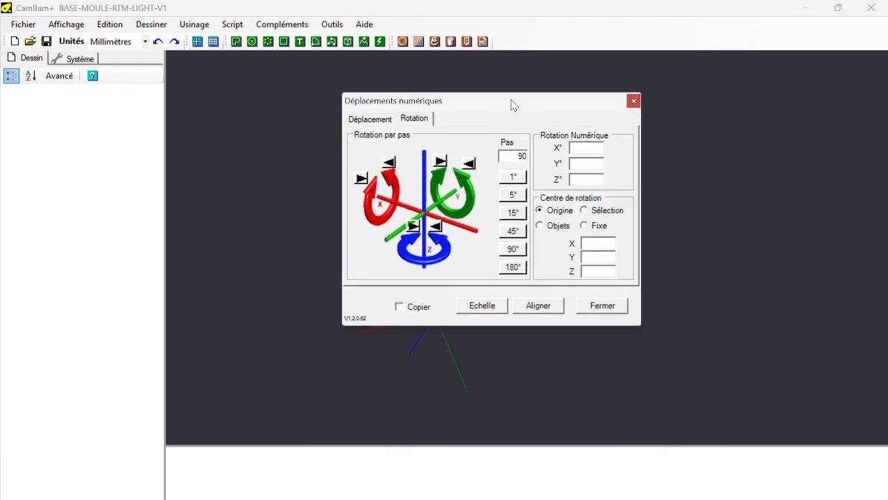
{"action": "left_click_drag", "start_coordinate": [512, 103], "coordinate": [532, 92]}
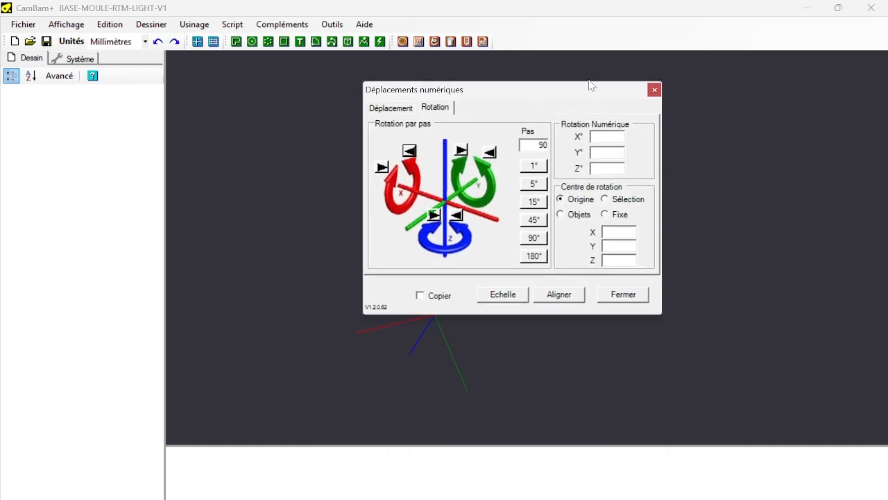
{"action": "left_click_drag", "start_coordinate": [587, 96], "coordinate": [760, 147]}
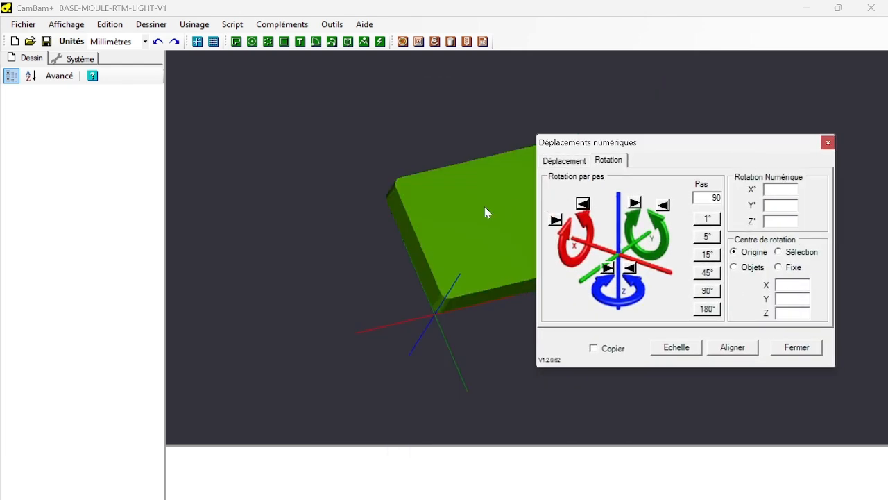
{"action": "left_click", "coordinate": [479, 223]}
{"action": "left_click", "coordinate": [584, 204]}
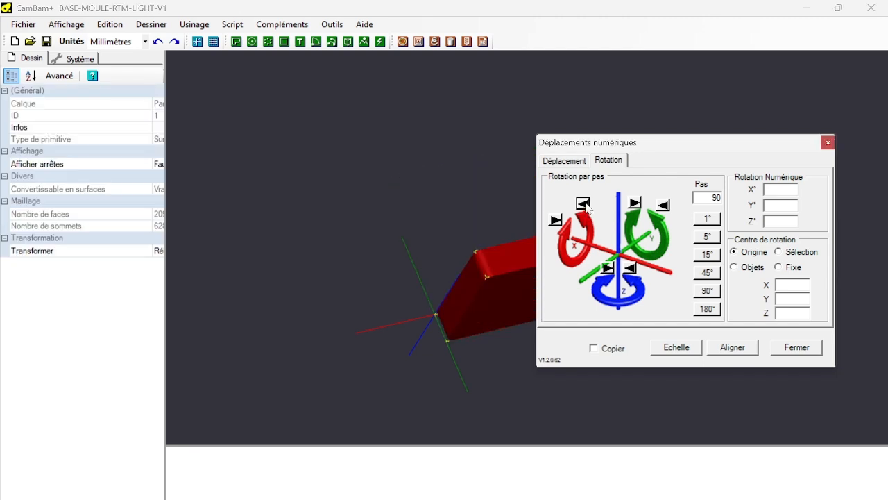
{"action": "left_click", "coordinate": [583, 204]}
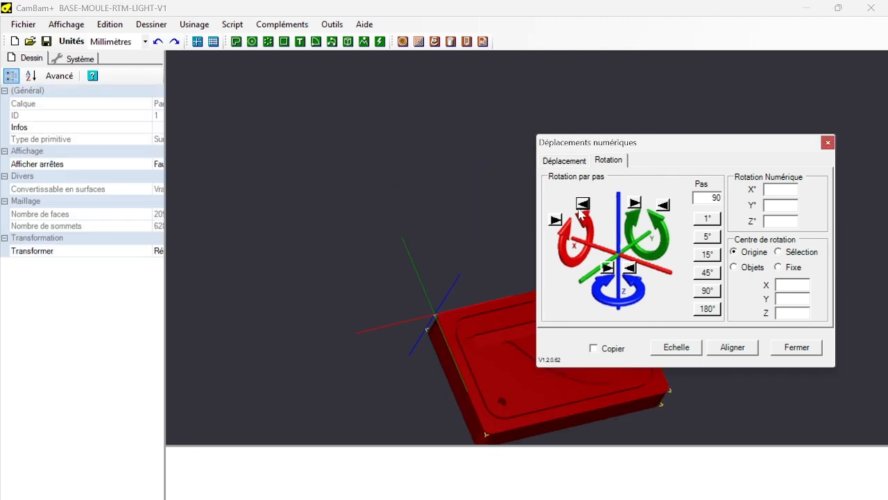
{"action": "left_click_drag", "start_coordinate": [709, 156], "coordinate": [558, 102]}
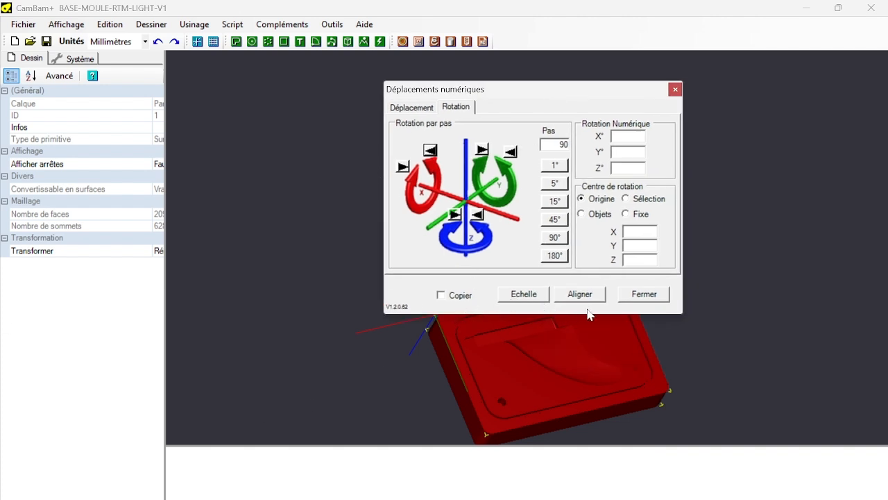
{"action": "left_click", "coordinate": [663, 297]}
Align the mould surface with its centre at X 0 and Y 0 and its underside (Dessous) at Z -40.
{"action": "scroll", "coordinate": [754, 367], "scroll_direction": "up", "scroll_amount": 2}
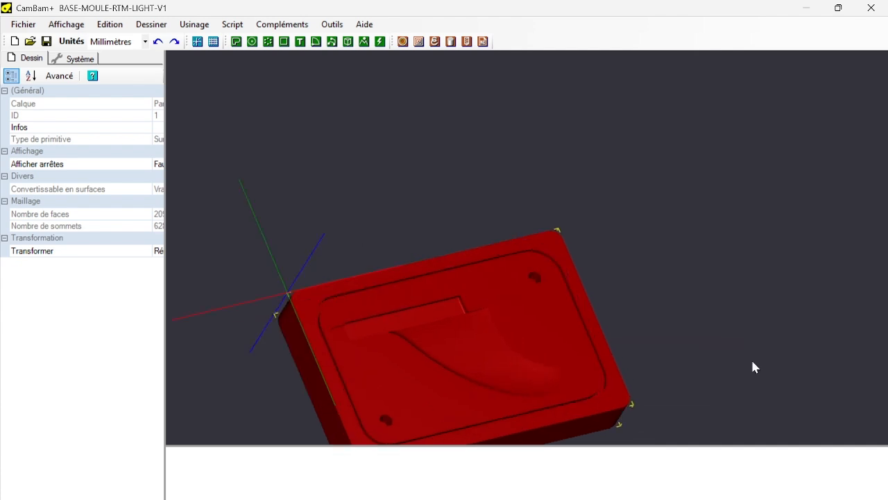
{"action": "scroll", "coordinate": [754, 367], "scroll_direction": "down", "scroll_amount": 3}
{"action": "left_click", "coordinate": [66, 24]}
{"action": "left_click", "coordinate": [84, 343]}
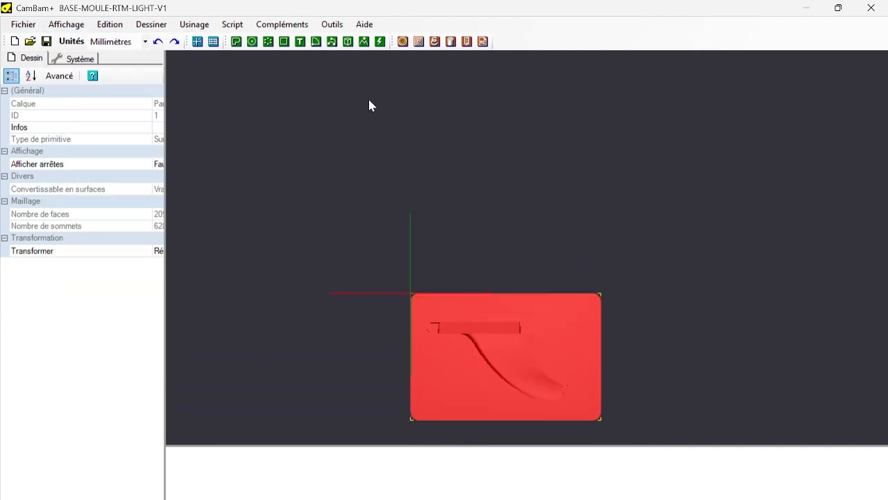
{"action": "left_click_drag", "start_coordinate": [314, 237], "coordinate": [687, 422]}
{"action": "left_click", "coordinate": [110, 25]}
{"action": "mouse_move", "coordinate": [210, 235]}
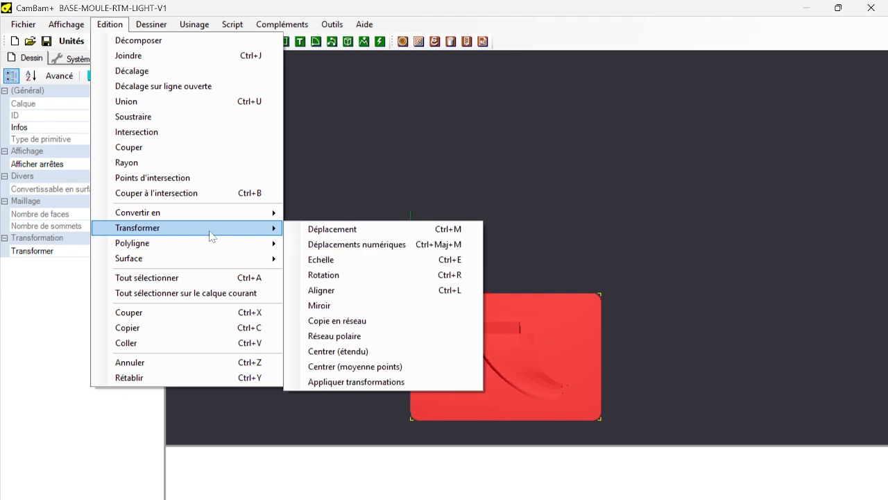
{"action": "left_click", "coordinate": [356, 291]}
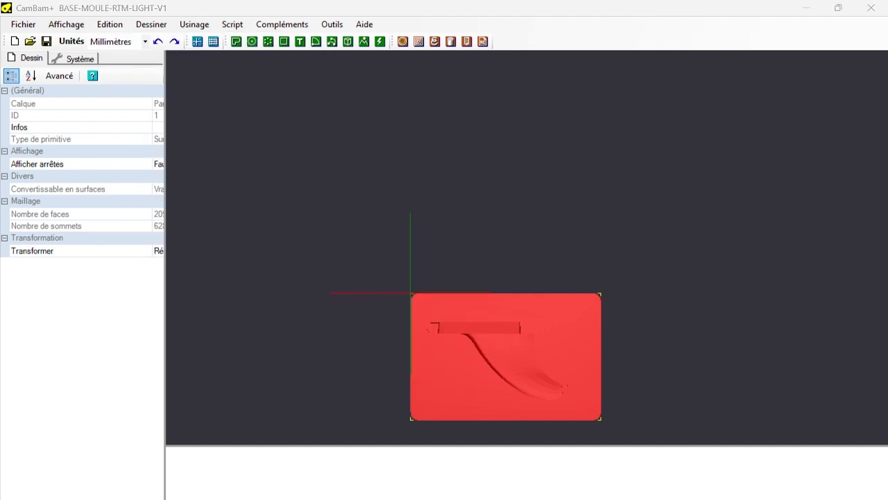
{"action": "left_click_drag", "start_coordinate": [676, 151], "coordinate": [546, 57]}
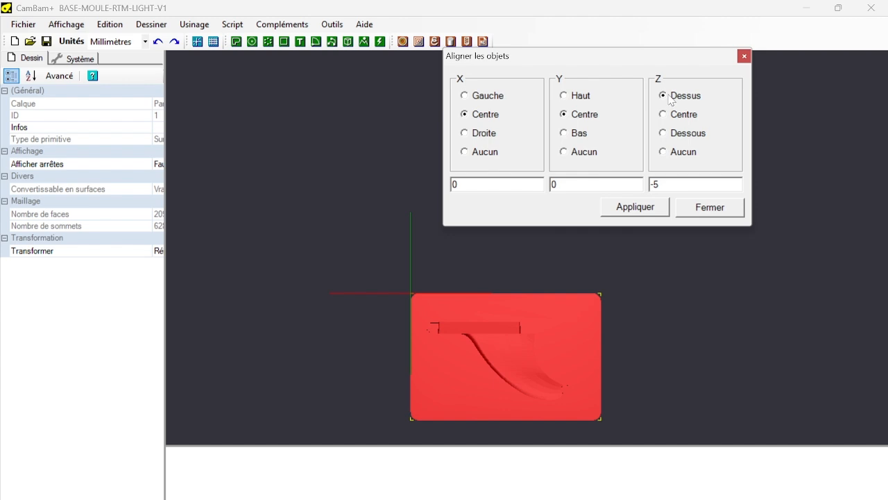
{"action": "left_click", "coordinate": [663, 133]}
{"action": "double_click", "coordinate": [660, 184]}
{"action": "type", "text": "-40"}
{"action": "left_click", "coordinate": [635, 206]}
{"action": "left_click_drag", "start_coordinate": [392, 363], "coordinate": [391, 187], "text": "alt"}
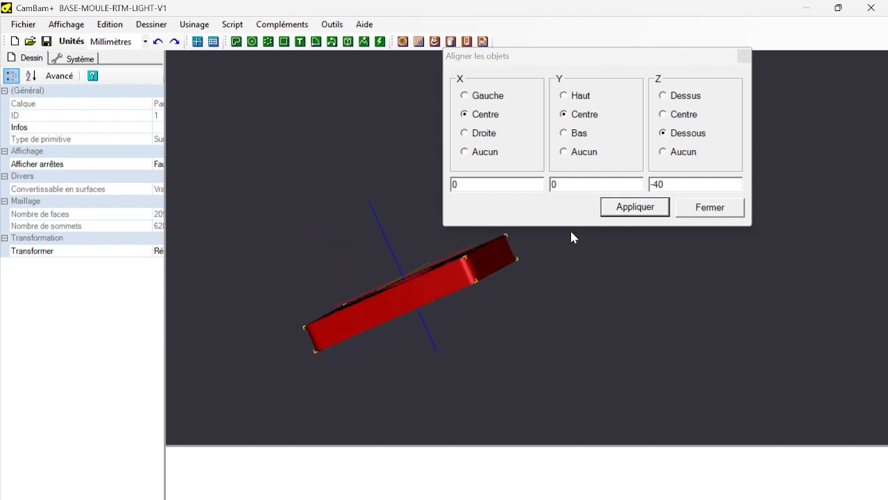
{"action": "left_click", "coordinate": [739, 208]}
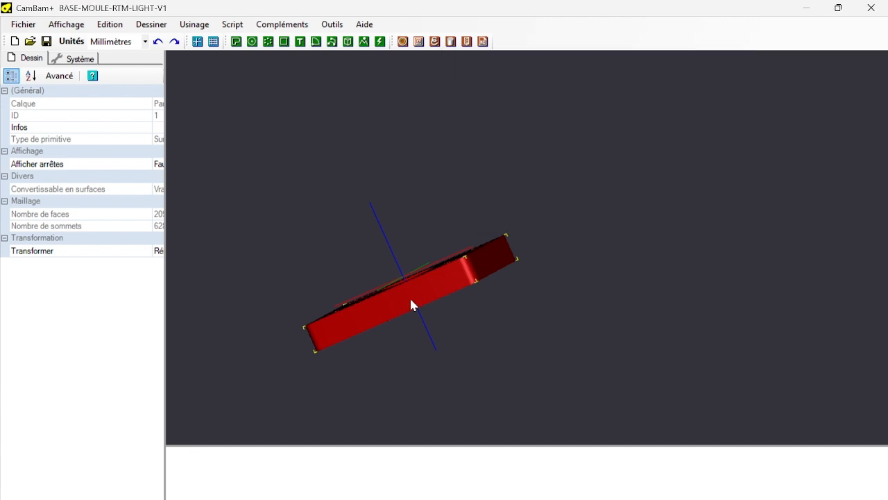
Widen the object properties area and reveal the project tree with its layers and machining folder.
{"action": "scroll", "coordinate": [409, 305], "scroll_direction": "up", "scroll_amount": 1}
{"action": "scroll", "coordinate": [408, 304], "scroll_direction": "up", "scroll_amount": 1}
{"action": "left_click_drag", "start_coordinate": [303, 219], "coordinate": [347, 212], "text": "alt"}
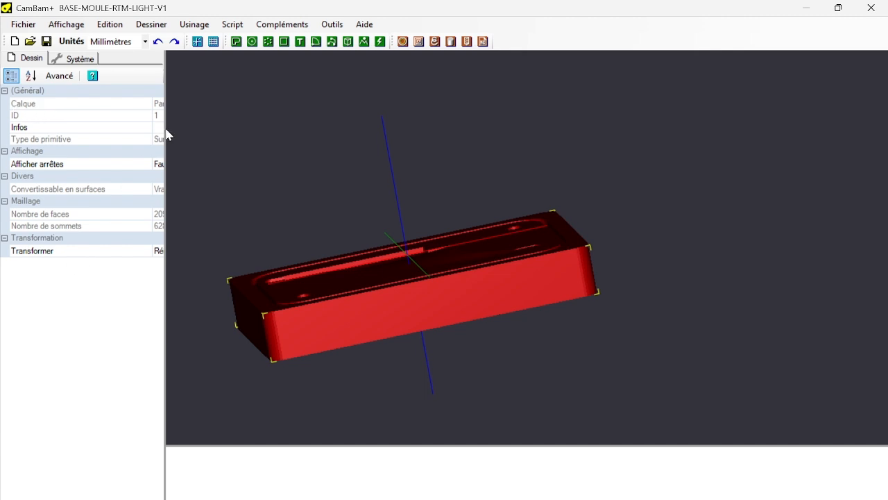
{"action": "left_click_drag", "start_coordinate": [164, 101], "coordinate": [270, 113]}
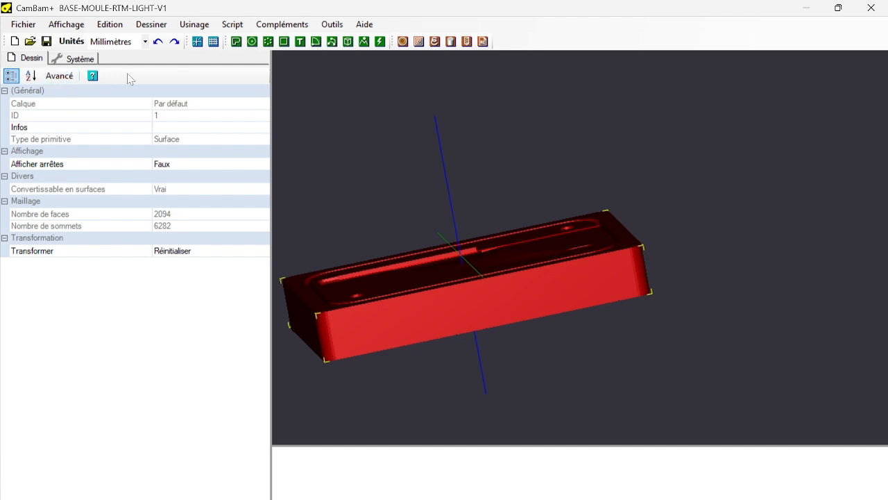
{"action": "left_click_drag", "start_coordinate": [132, 63], "coordinate": [178, 237]}
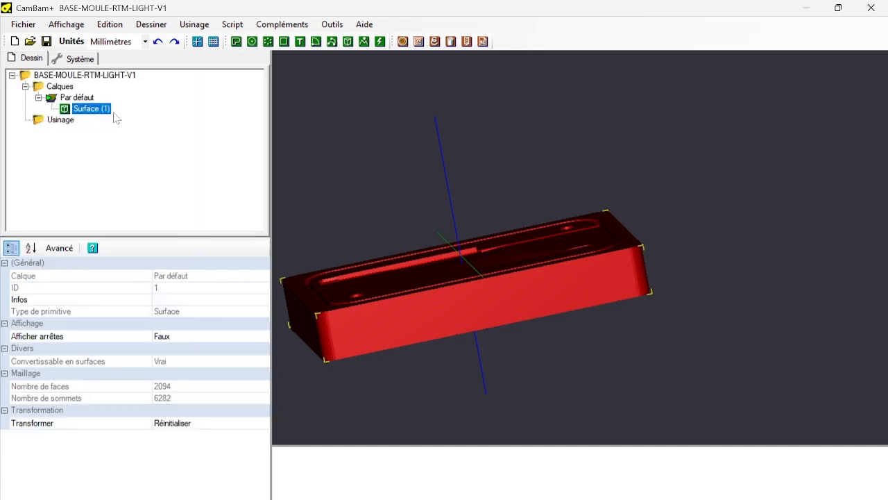
Expand the stock (Brut) dimensions of the Usinage folder and set the X dimension to 260.
{"action": "left_click", "coordinate": [61, 120]}
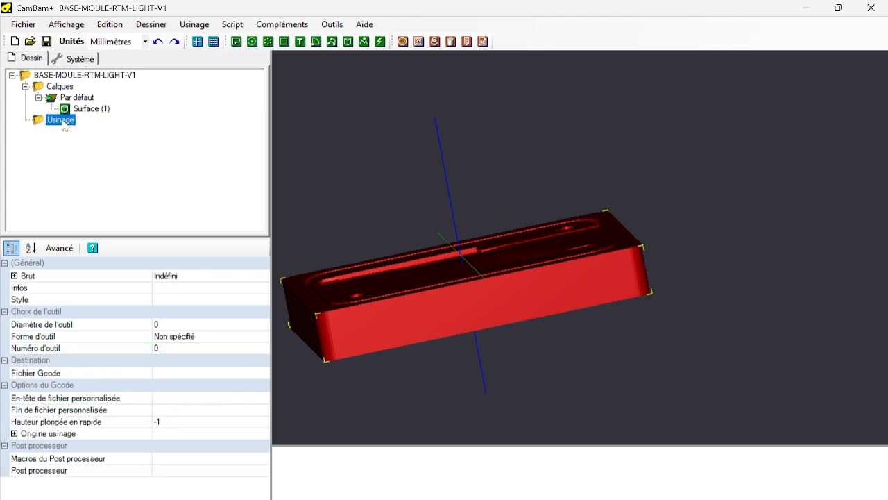
{"action": "left_click", "coordinate": [14, 275]}
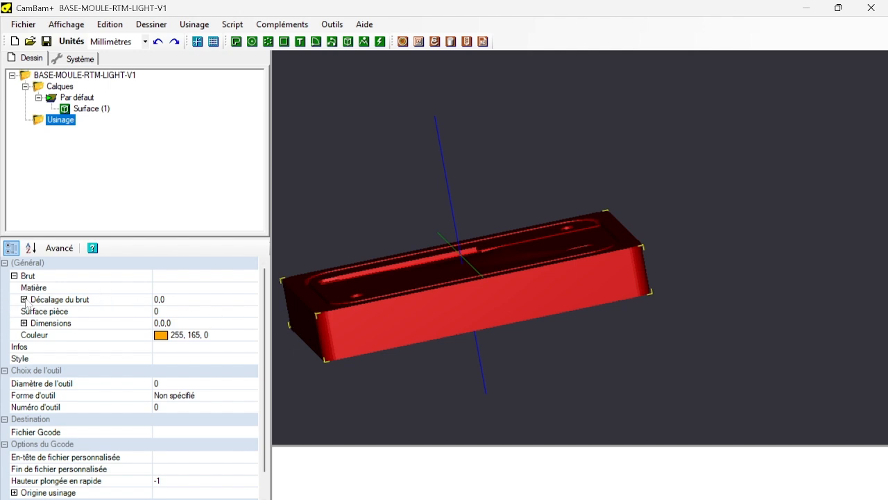
{"action": "left_click", "coordinate": [23, 323]}
{"action": "left_click", "coordinate": [181, 336]}
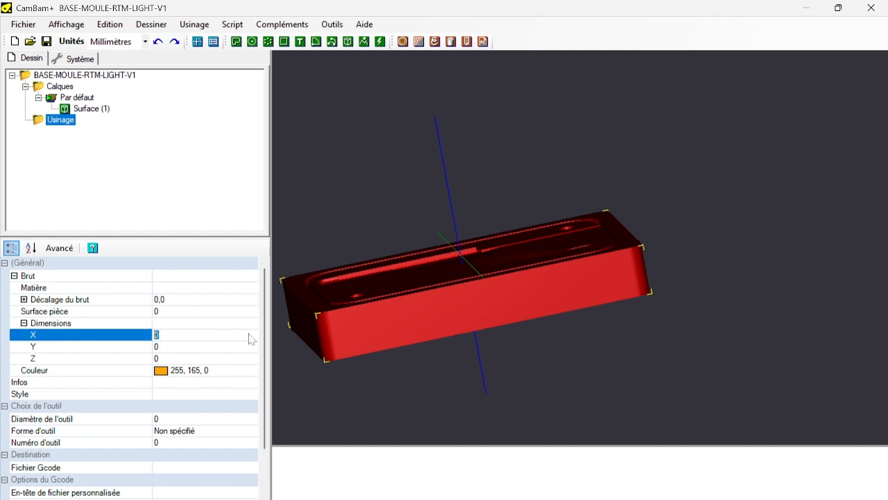
{"action": "type", "text": "26"}
{"action": "left_click", "coordinate": [209, 350]}
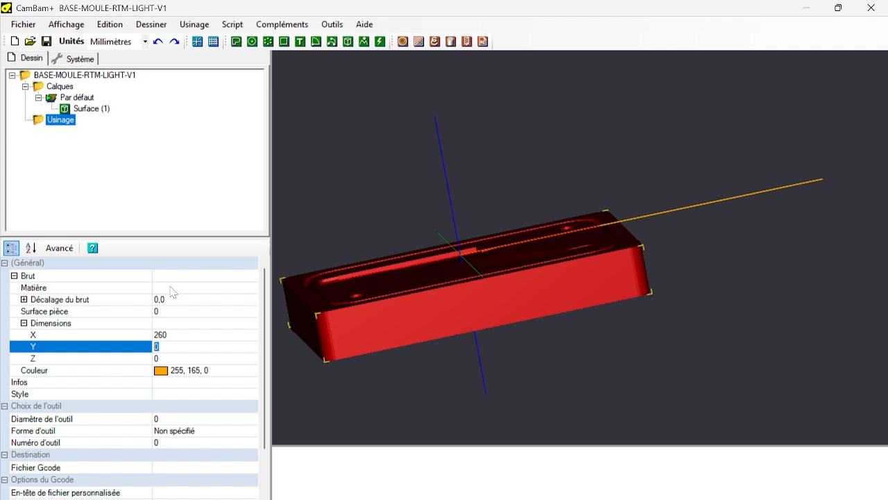
Display the mould surface's size and set the stock dimensions to X 250 and Y 160.
{"action": "left_click", "coordinate": [337, 27]}
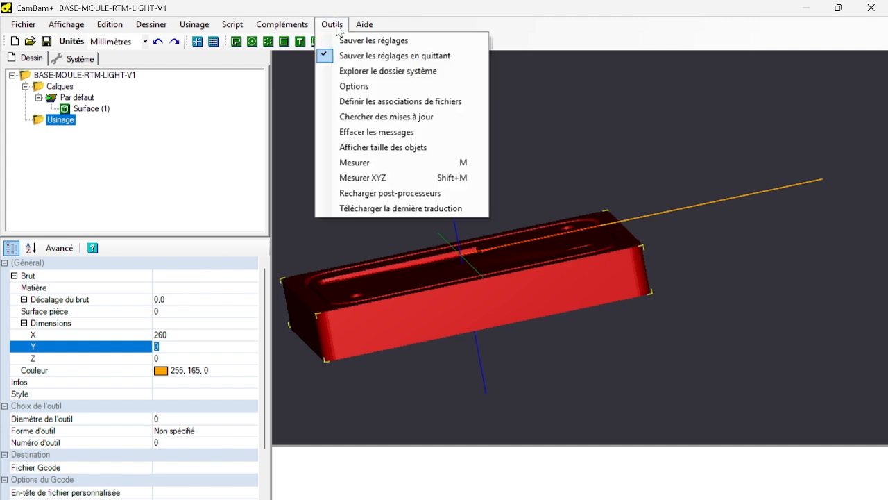
{"action": "left_click", "coordinate": [381, 148]}
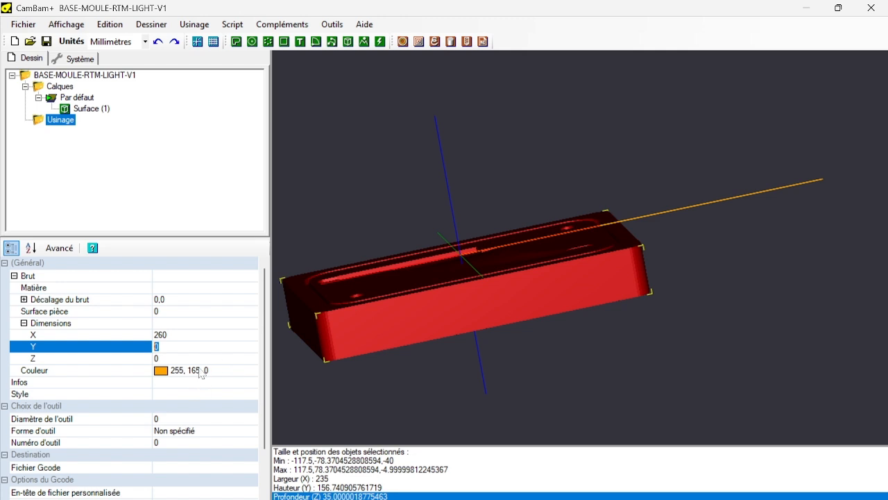
{"action": "left_click", "coordinate": [179, 339]}
{"action": "left_click", "coordinate": [101, 340]}
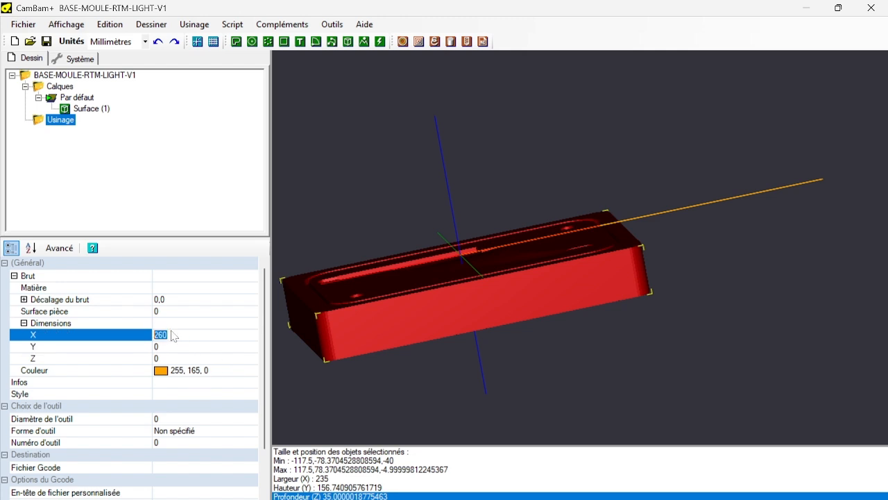
{"action": "type", "text": "2"}
{"action": "left_click", "coordinate": [199, 348]}
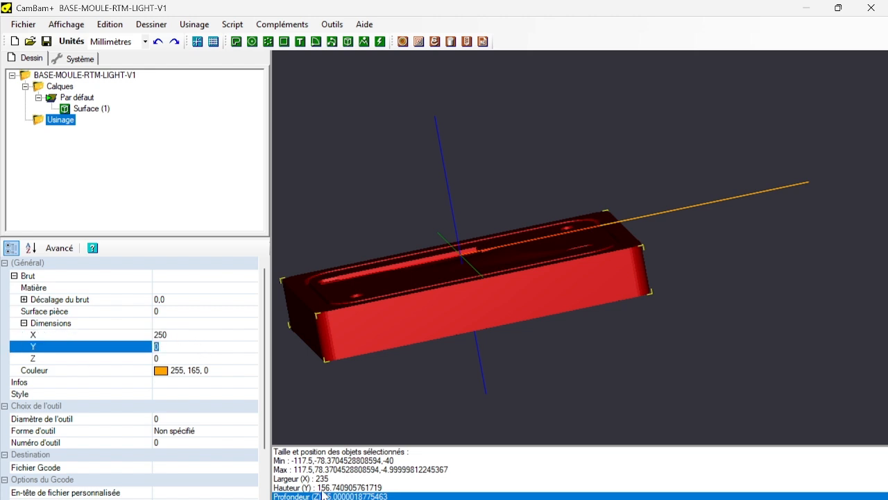
{"action": "type", "text": "16"}
{"action": "key", "text": "Return"}
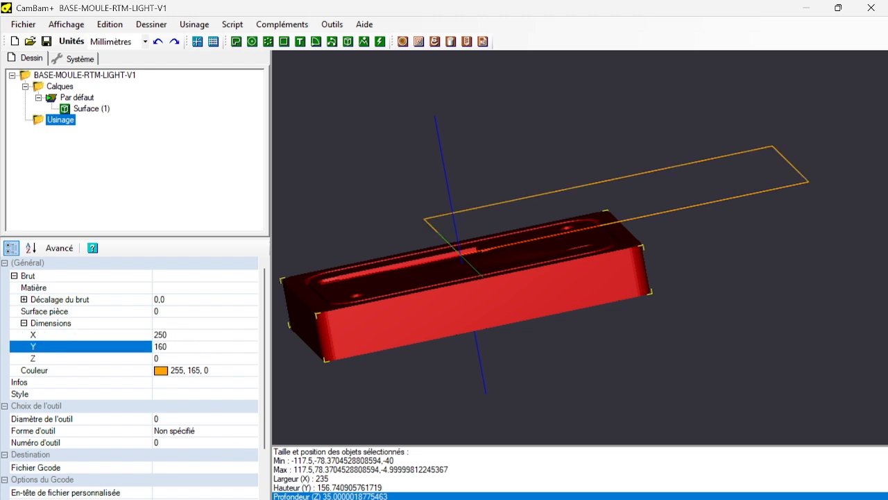
Set the stock's Z dimension to 40 and its offset (Décalage du brut) to X -125 and Y -80.
{"action": "left_click", "coordinate": [170, 359]}
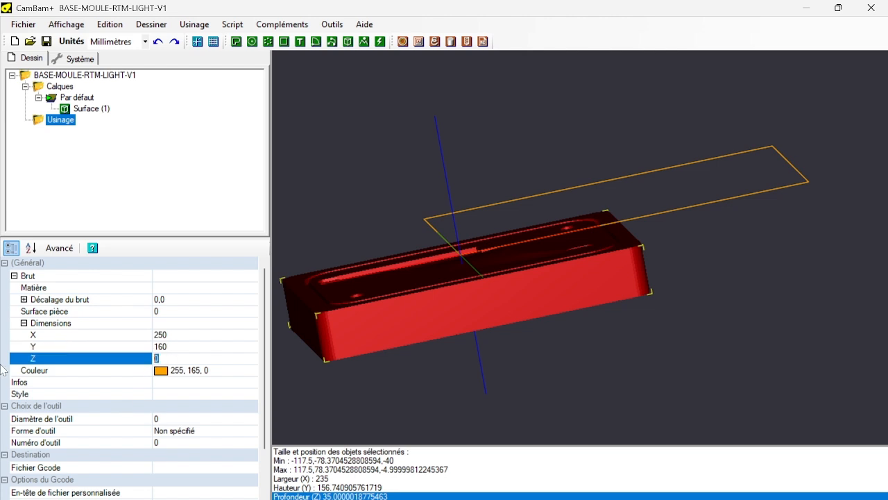
{"action": "type", "text": "40"}
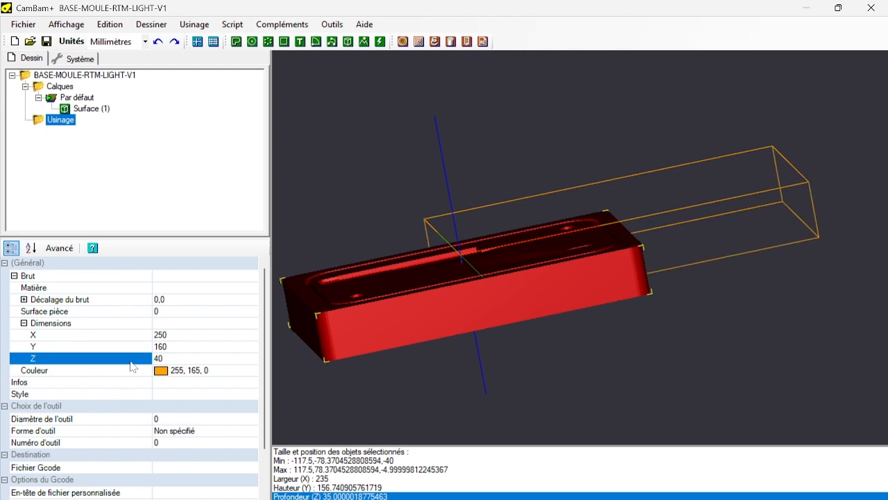
{"action": "left_click", "coordinate": [24, 299]}
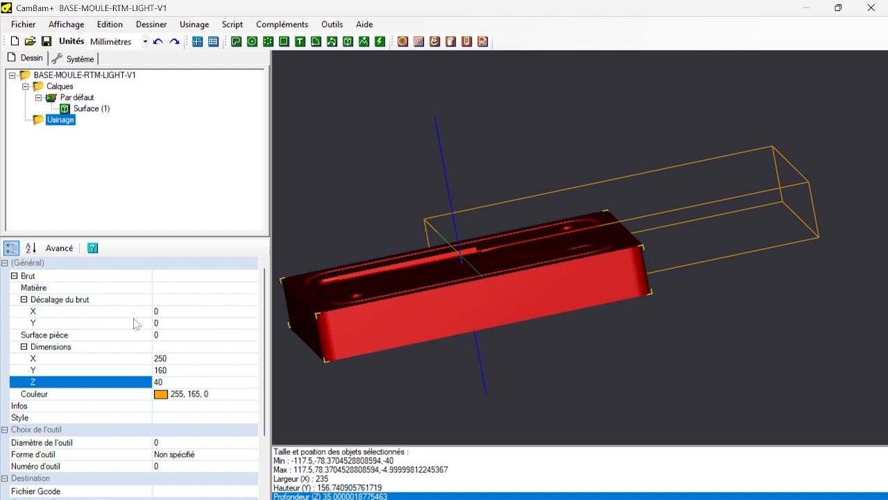
{"action": "left_click", "coordinate": [165, 312]}
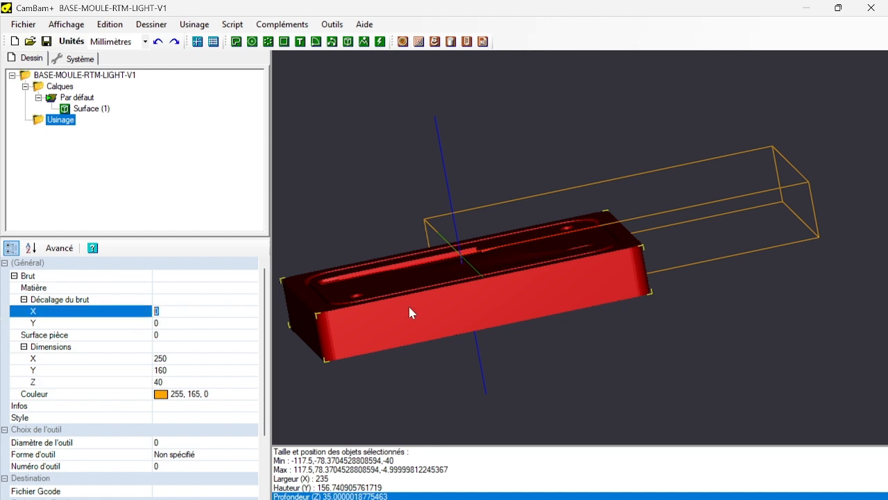
{"action": "key", "text": "Return"}
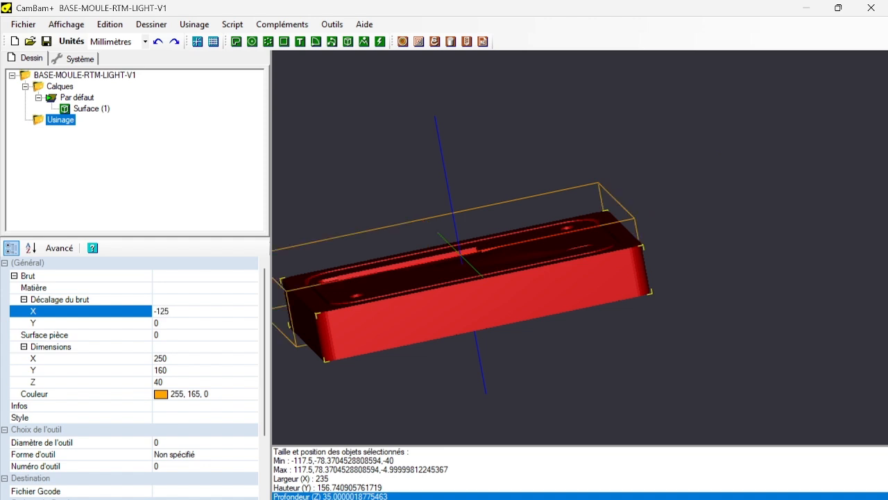
{"action": "left_click", "coordinate": [197, 337]}
{"action": "left_click", "coordinate": [200, 324]}
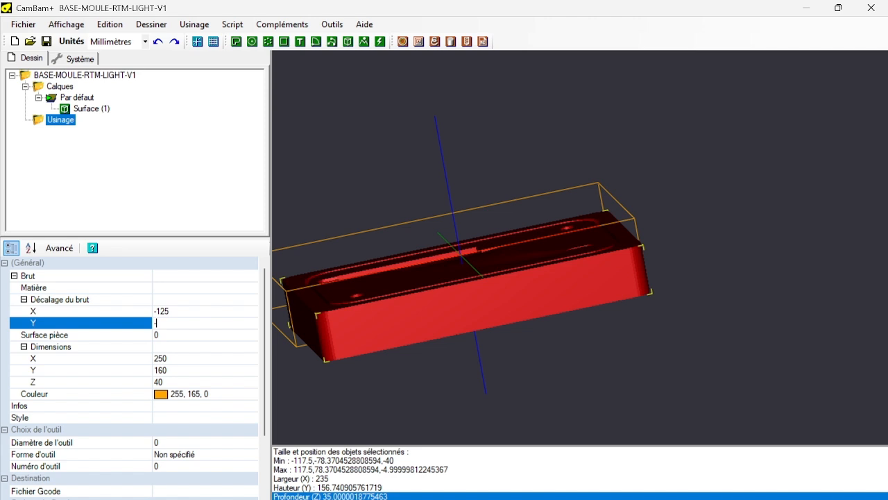
{"action": "type", "text": "-80"}
{"action": "key", "text": "Return"}
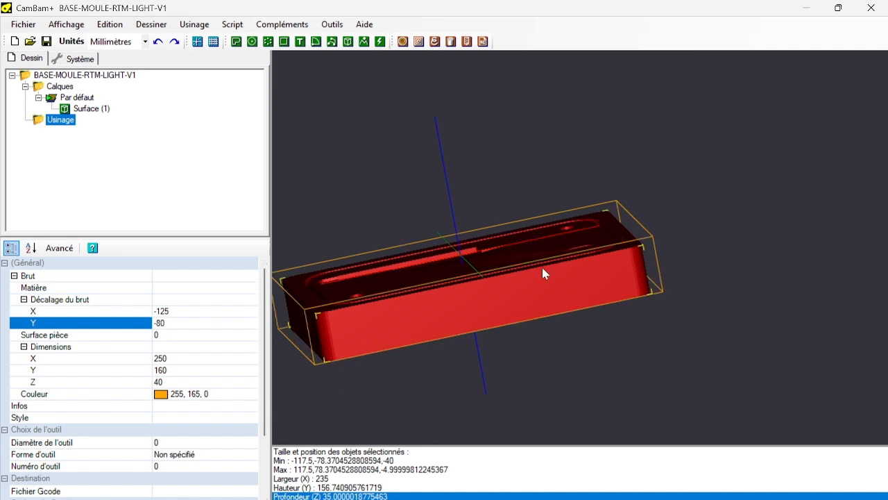
{"action": "left_click_drag", "start_coordinate": [554, 154], "coordinate": [604, 212], "text": "alt"}
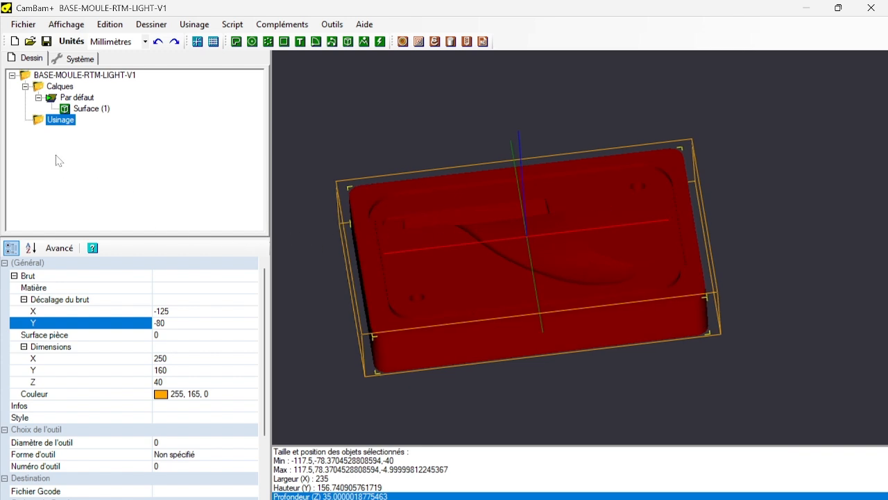
{"action": "left_click", "coordinate": [476, 117]}
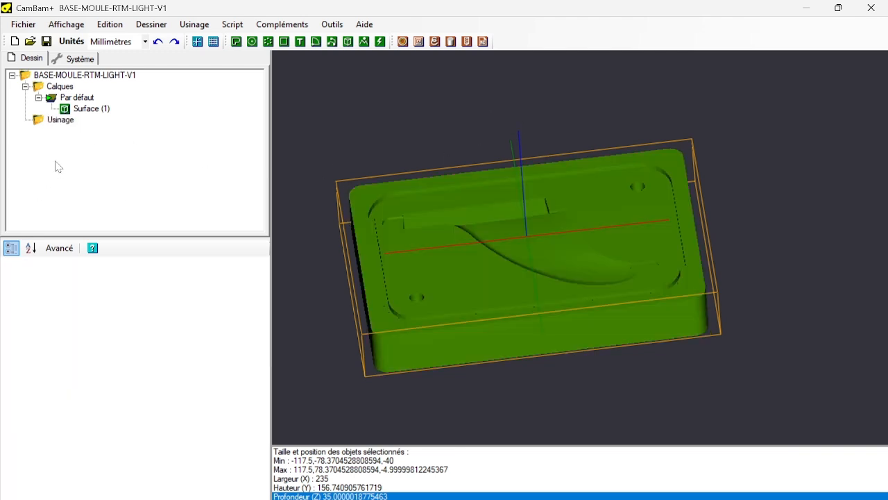
Create a machining group named Surfaçage in the Usinage folder.
{"action": "left_click", "coordinate": [67, 122]}
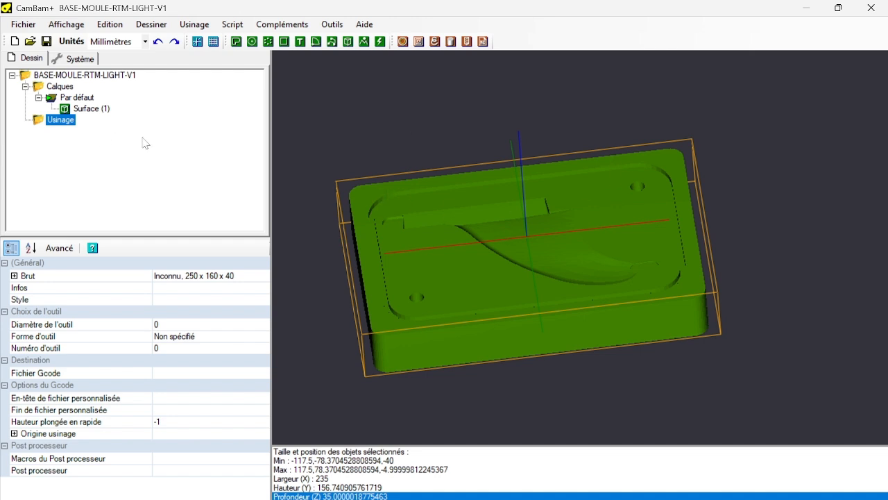
{"action": "right_click", "coordinate": [62, 125]}
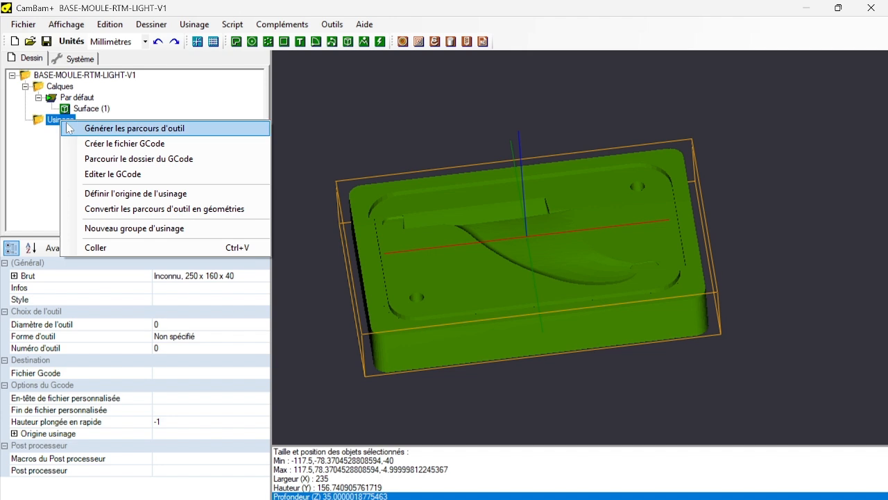
{"action": "left_click", "coordinate": [106, 229]}
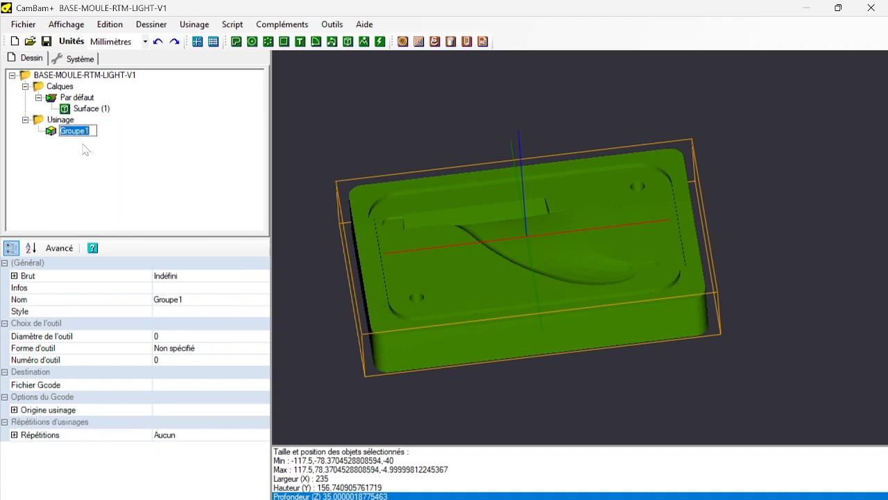
{"action": "type", "text": "Surface"}
{"action": "key", "text": "BackSpace"}
{"action": "key", "text": "BackSpace"}
{"action": "type", "text": "çage"}
{"action": "key", "text": "Return"}
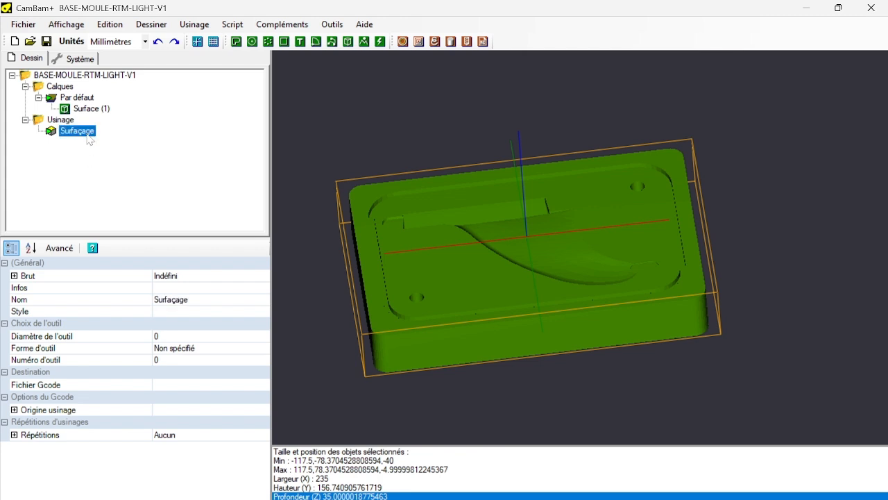
Add a second machining group named Perçage below the Surfaçage group.
{"action": "right_click", "coordinate": [87, 133]}
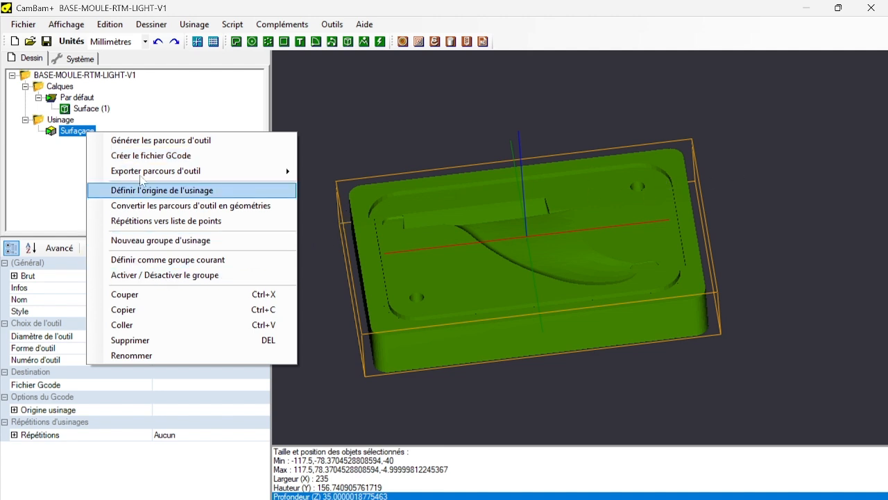
{"action": "mouse_move", "coordinate": [149, 174]}
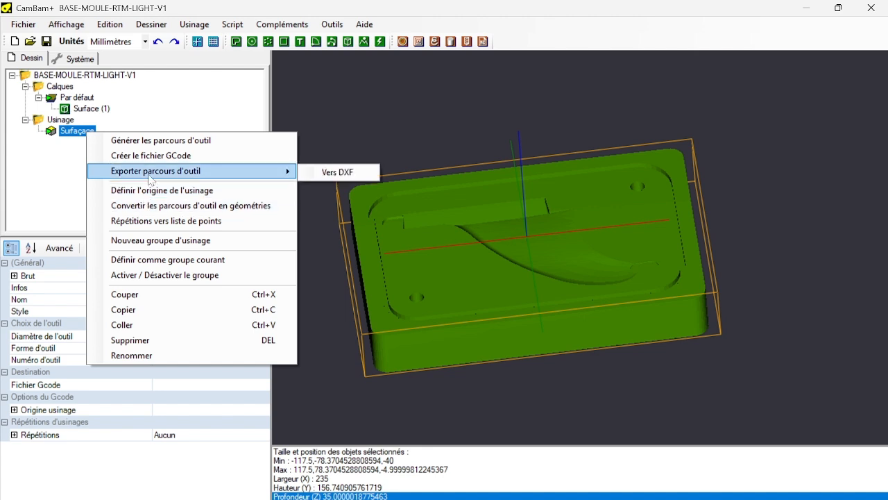
{"action": "left_click", "coordinate": [136, 241]}
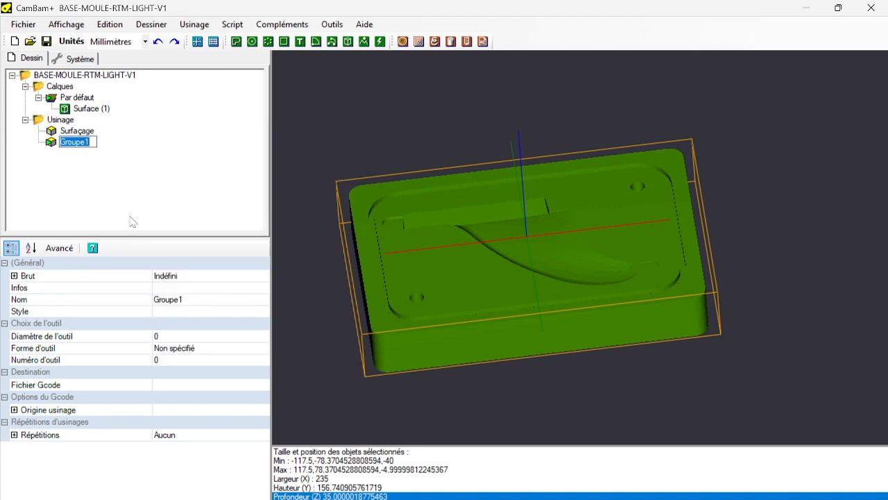
{"action": "type", "text": "Perçage"}
{"action": "key", "text": "Return"}
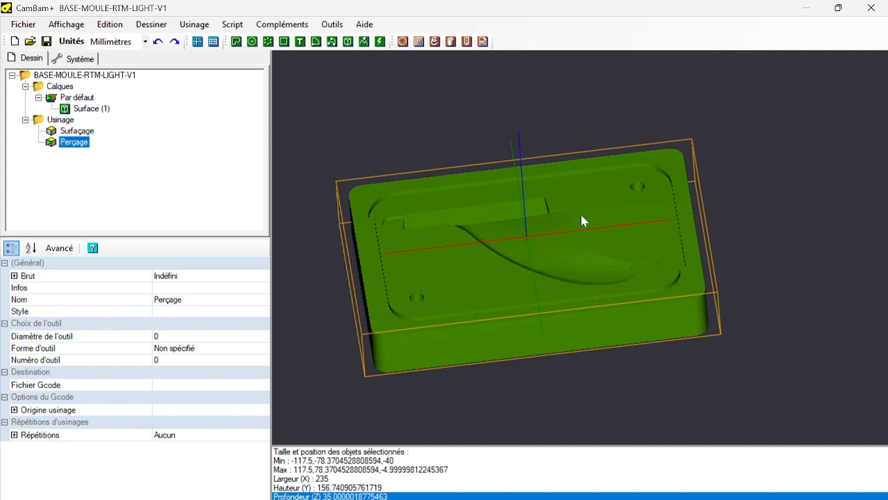
Add a roughing group named Ebauche below the Perçage machining group.
{"action": "right_click", "coordinate": [72, 143]}
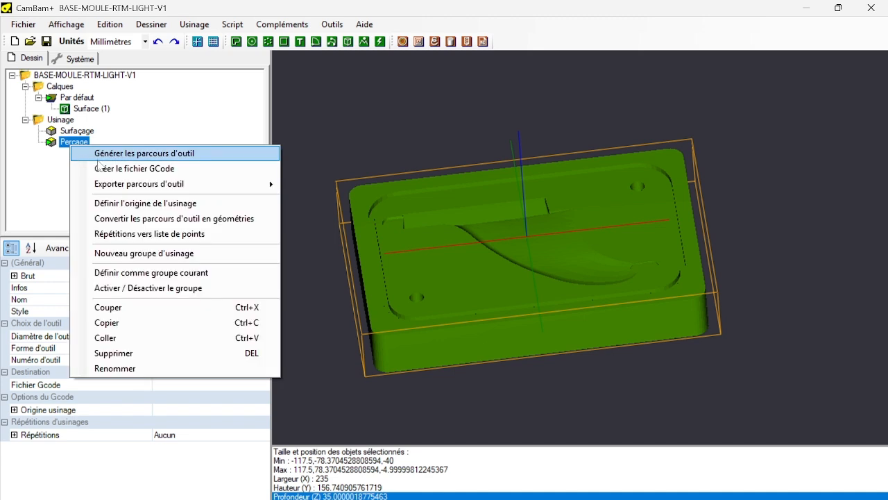
{"action": "left_click", "coordinate": [109, 255]}
{"action": "type", "text": "E"}
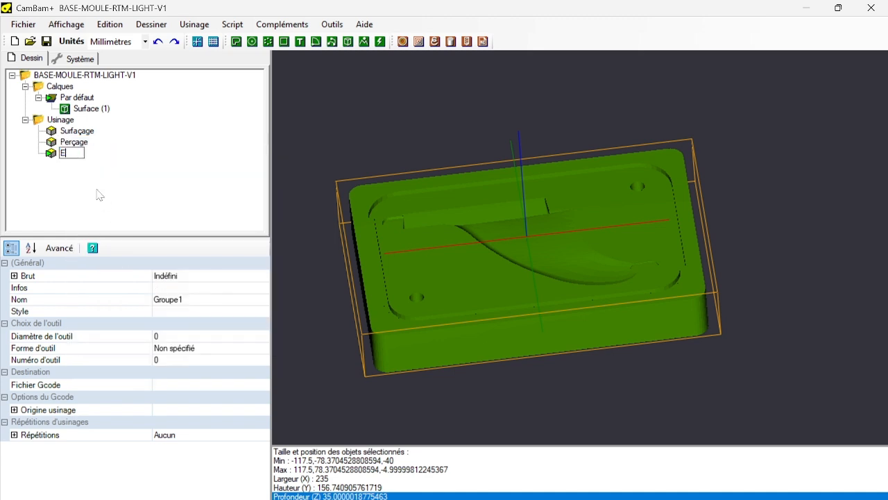
{"action": "type", "text": "bauche"}
{"action": "key", "text": "Return"}
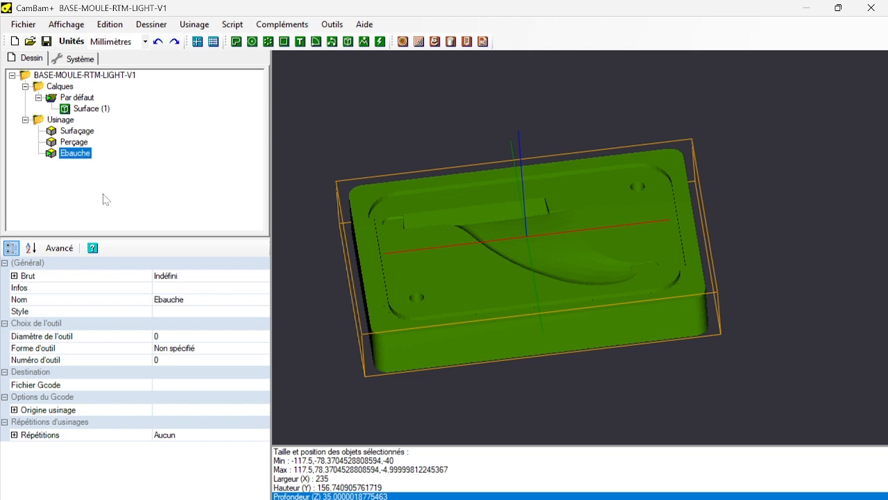
Add a finishing group named Finition below the Ebauche machining group.
{"action": "right_click", "coordinate": [82, 154]}
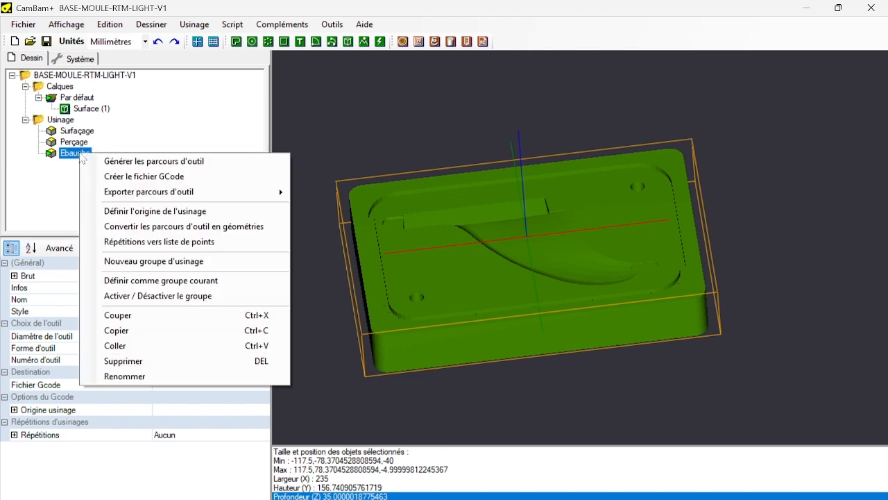
{"action": "left_click", "coordinate": [139, 260]}
{"action": "type", "text": "Fin"}
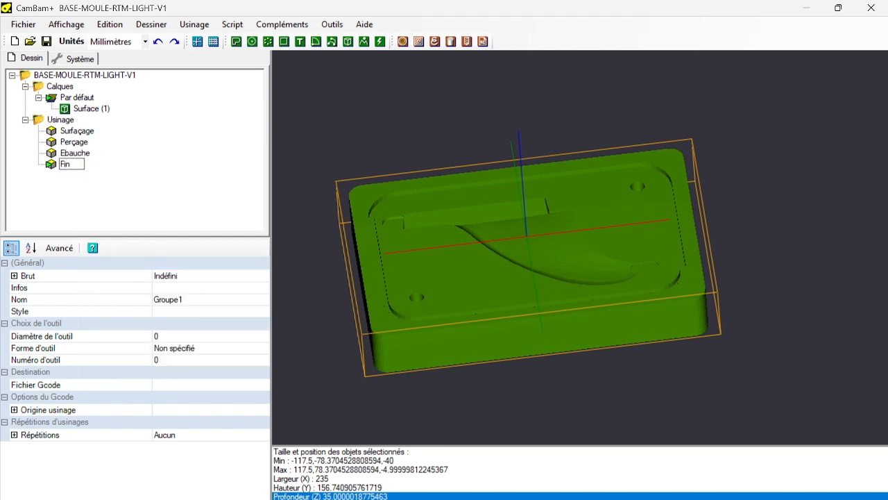
{"action": "type", "text": "ition"}
{"action": "key", "text": "Return"}
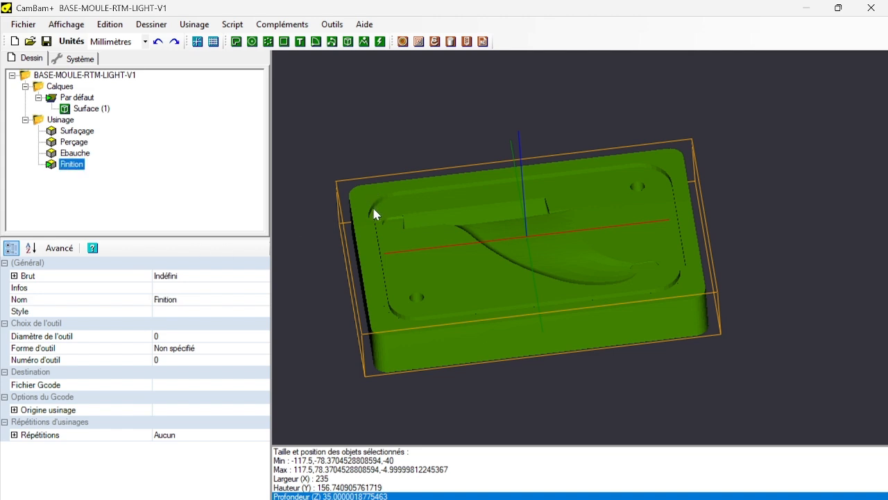
Add a machining group named Gorge below the Finition group.
{"action": "right_click", "coordinate": [77, 165]}
{"action": "left_click", "coordinate": [127, 272]}
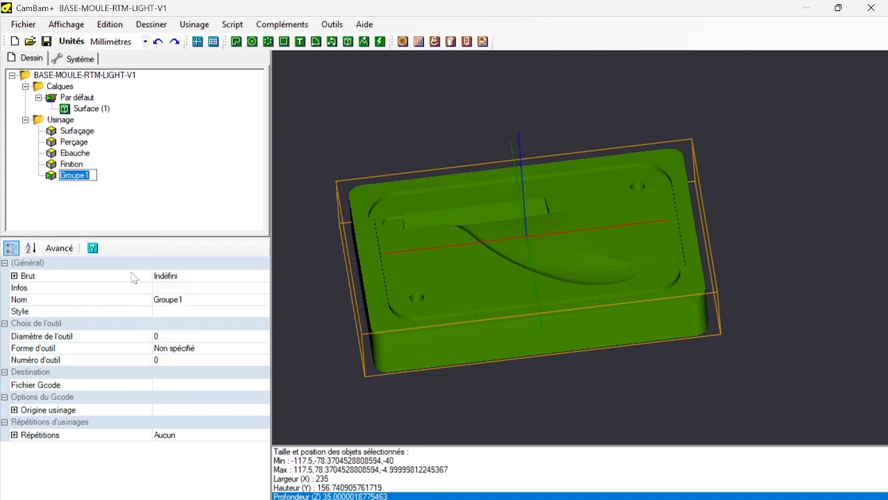
{"action": "type", "text": "Gorge"}
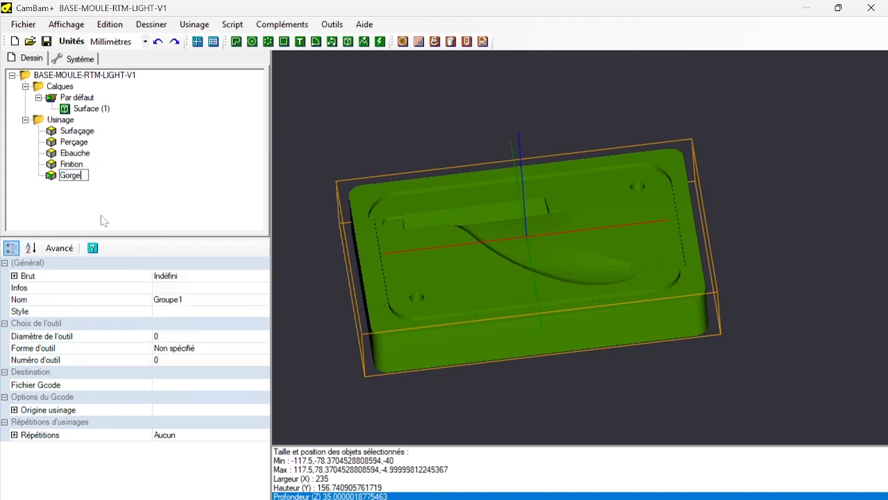
{"action": "key", "text": "Return"}
Add a machining group named Détourage below the Gorge group.
{"action": "right_click", "coordinate": [66, 175]}
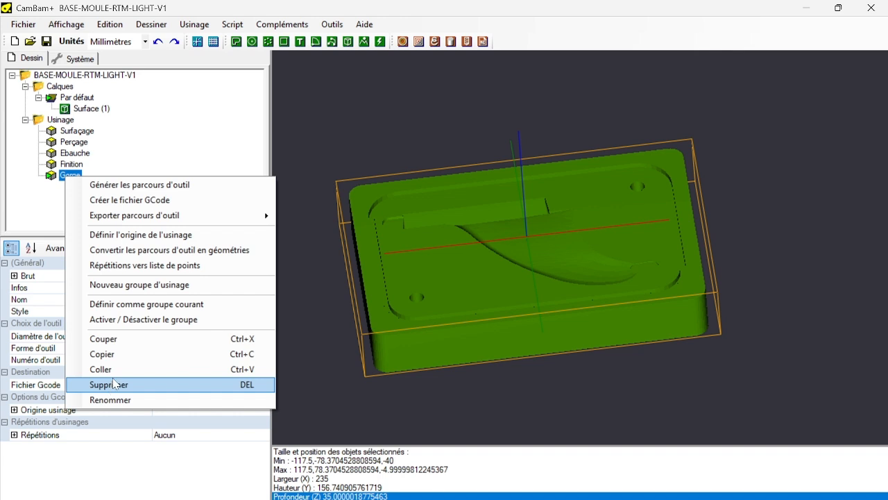
{"action": "left_click", "coordinate": [145, 284]}
{"action": "type", "text": "Dé"}
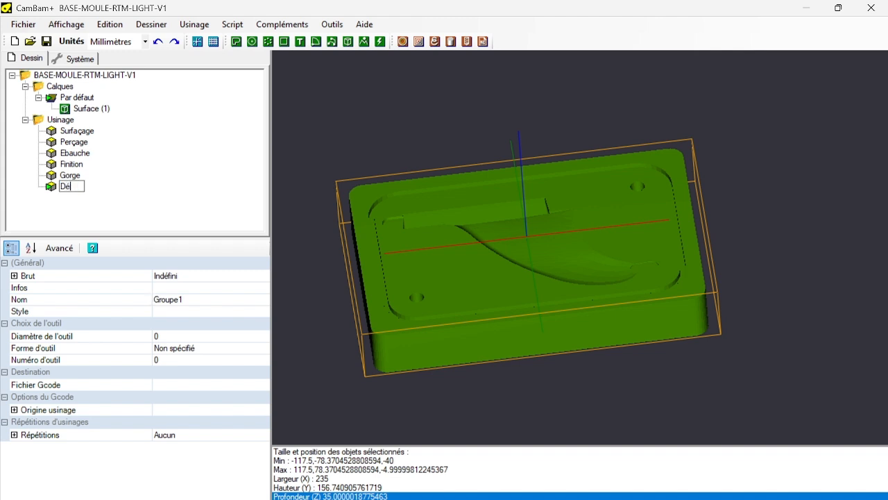
{"action": "type", "text": "tourage"}
{"action": "key", "text": "Return"}
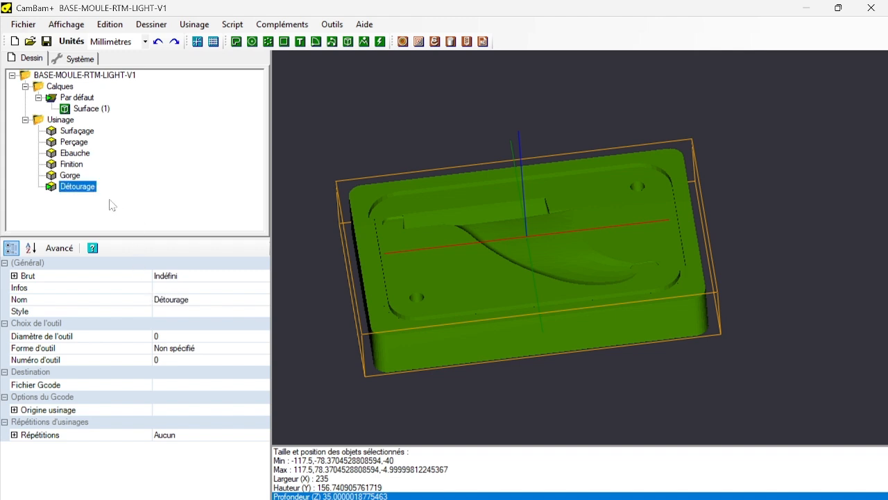
Extract polylines from the mould surface with edge detection (Détection des arêtes).
{"action": "left_click", "coordinate": [82, 131]}
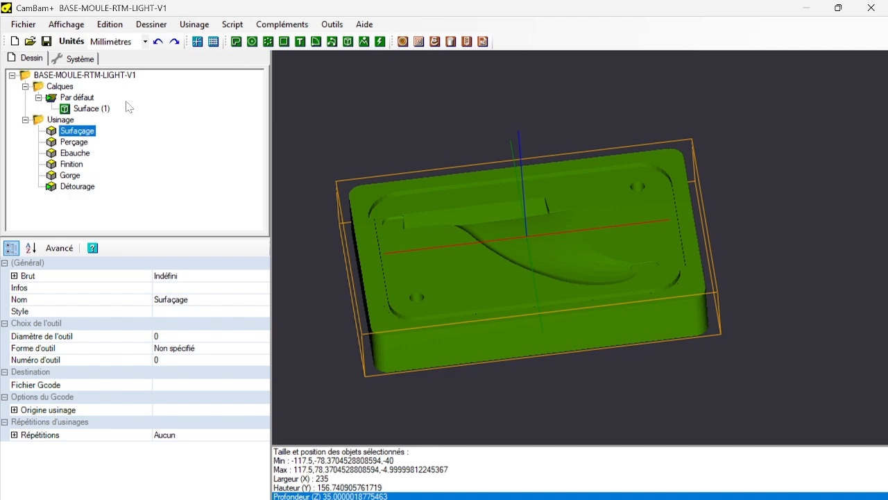
{"action": "left_click", "coordinate": [87, 109]}
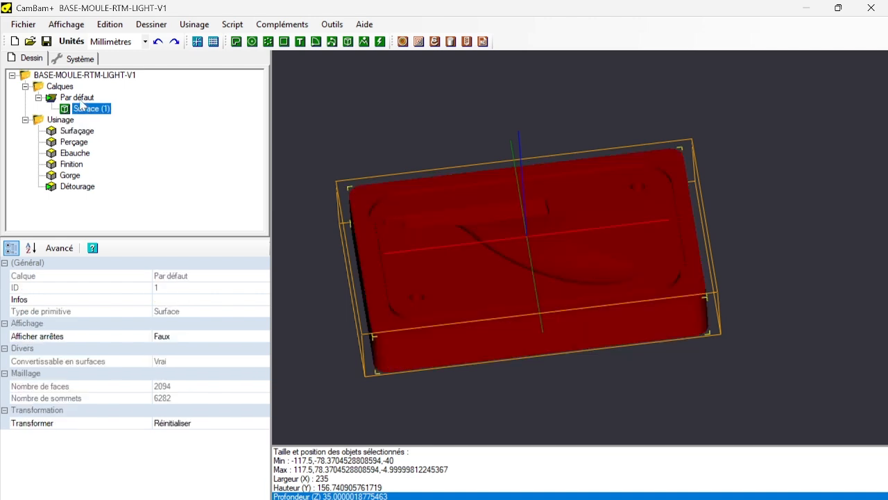
{"action": "left_click", "coordinate": [78, 97]}
{"action": "left_click", "coordinate": [84, 109]}
{"action": "left_click", "coordinate": [109, 24]}
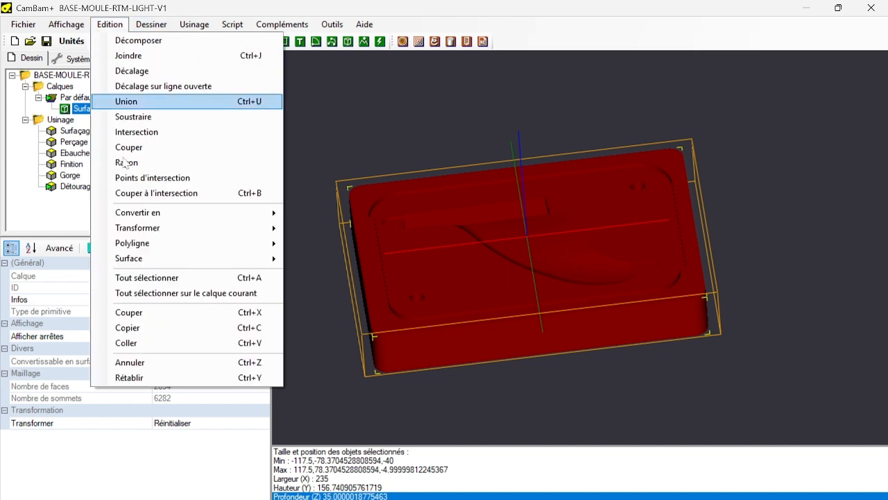
{"action": "mouse_move", "coordinate": [160, 260]}
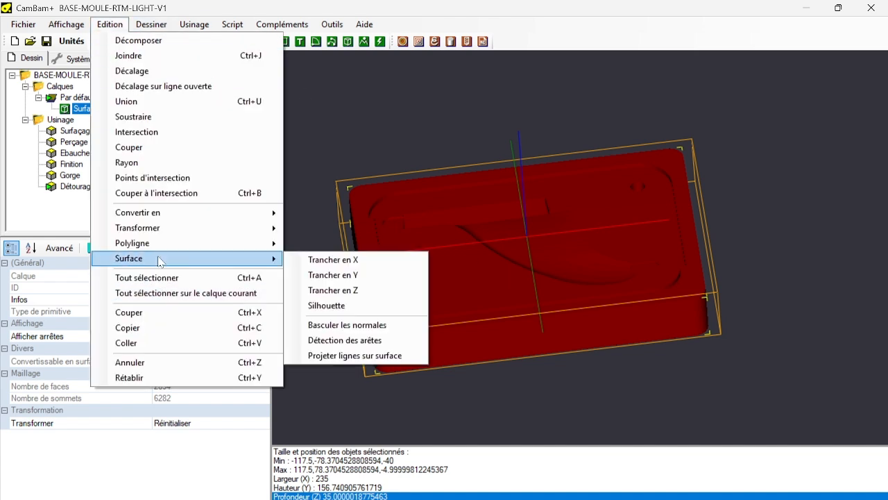
{"action": "left_click", "coordinate": [339, 345]}
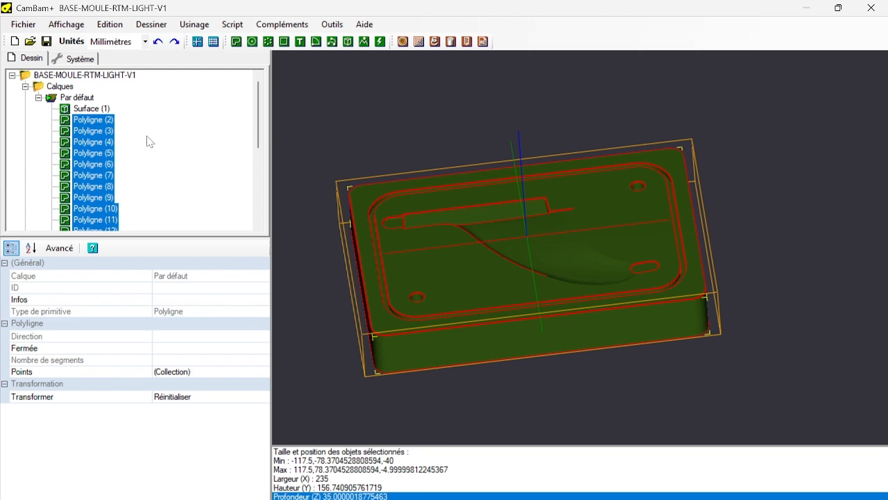
Deselect the extracted polylines and enlarge the project tree area to show the whole polyline list.
{"action": "scroll", "coordinate": [148, 143], "scroll_direction": "down", "scroll_amount": 1}
{"action": "scroll", "coordinate": [147, 143], "scroll_direction": "up", "scroll_amount": 1}
{"action": "scroll", "coordinate": [147, 143], "scroll_direction": "down", "scroll_amount": 1}
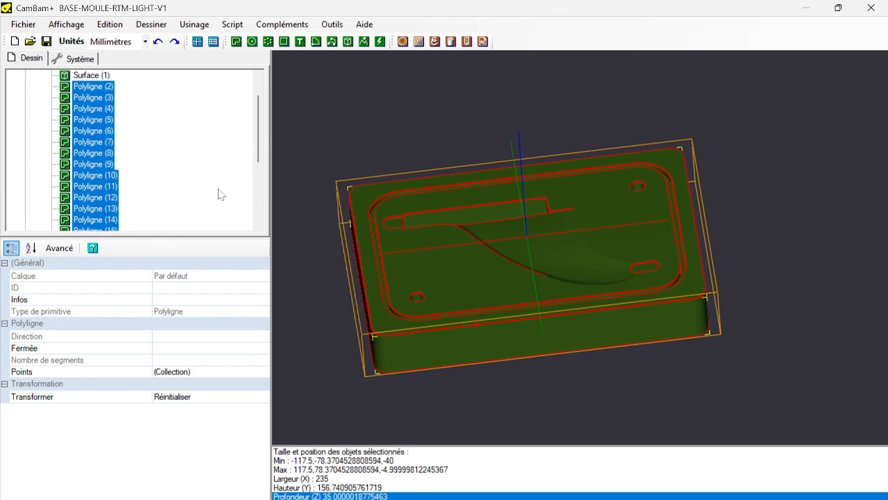
{"action": "left_click", "coordinate": [362, 133]}
{"action": "left_click_drag", "start_coordinate": [179, 238], "coordinate": [173, 379]}
{"action": "scroll", "coordinate": [91, 104], "scroll_direction": "up", "scroll_amount": 1}
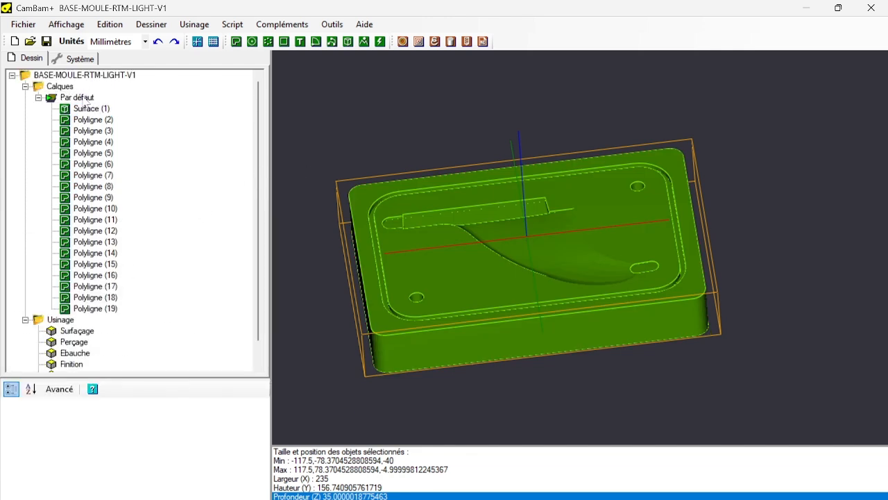
Create a new layer and move polylines 2 to 19 from the Par défaut layer into it.
{"action": "left_click", "coordinate": [82, 99]}
{"action": "right_click", "coordinate": [82, 102]}
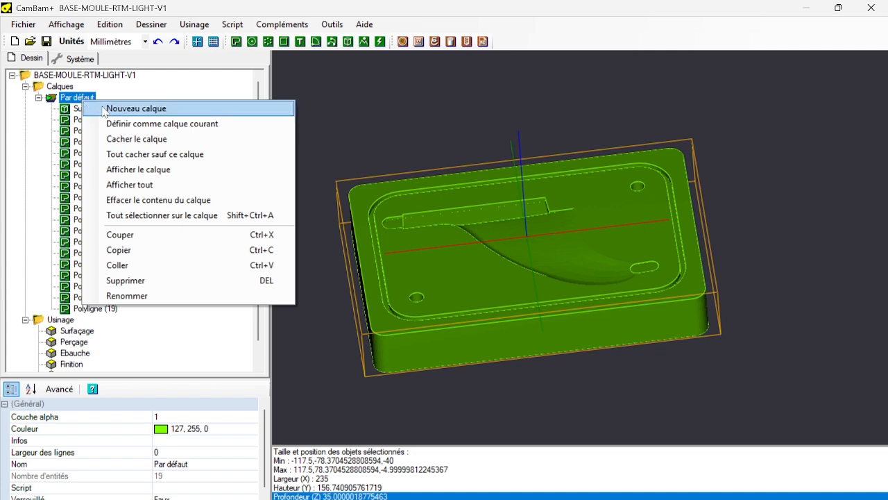
{"action": "left_click", "coordinate": [132, 108]}
{"action": "left_click", "coordinate": [93, 120]}
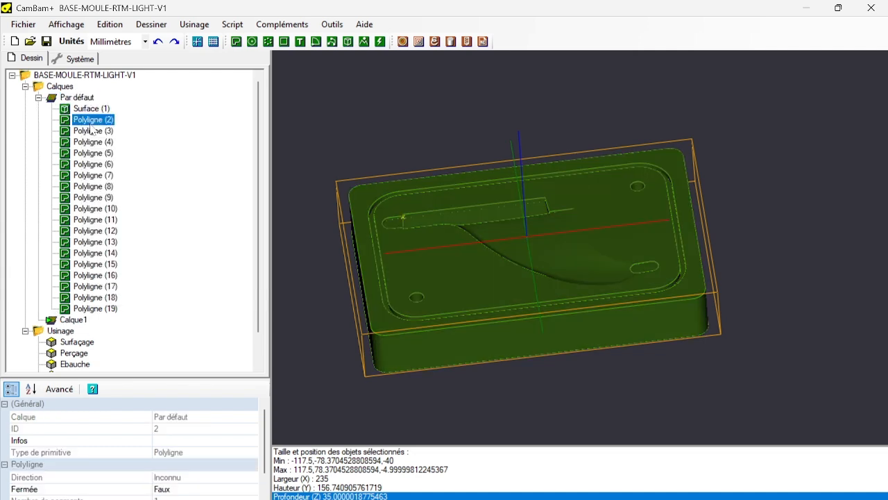
{"action": "left_click", "coordinate": [89, 309], "text": "shift"}
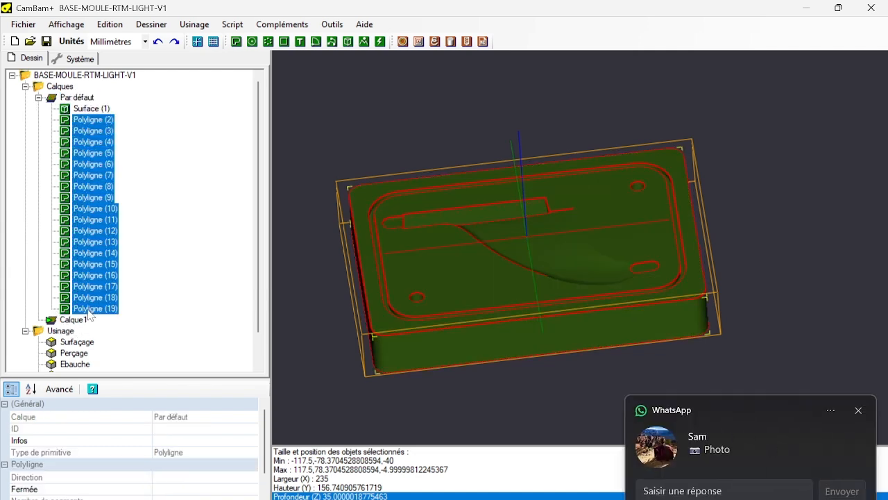
{"action": "left_click_drag", "start_coordinate": [89, 313], "coordinate": [73, 320]}
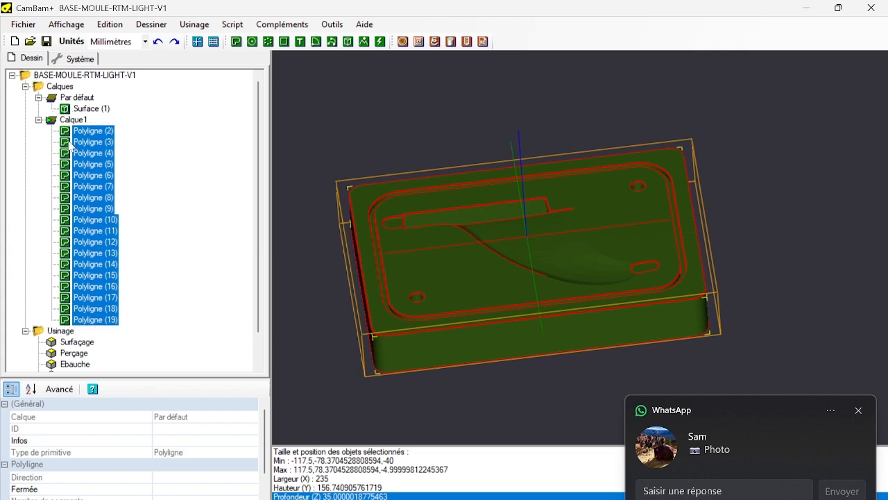
Toggle the Par défaut layer's visibility to compare the mould surface with the extracted polylines, leaving the layer hidden.
{"action": "left_click", "coordinate": [80, 97]}
{"action": "key", "text": "space"}
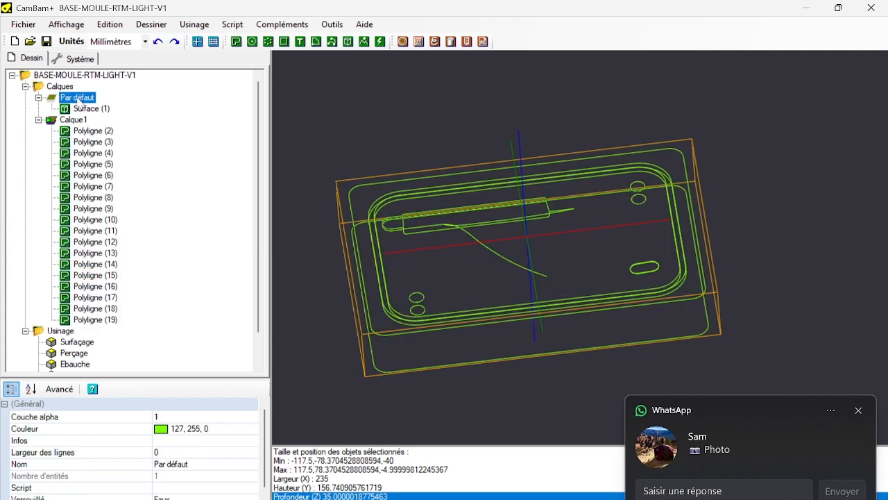
{"action": "left_click", "coordinate": [73, 120]}
{"action": "left_click", "coordinate": [74, 98]}
{"action": "key", "text": "space"}
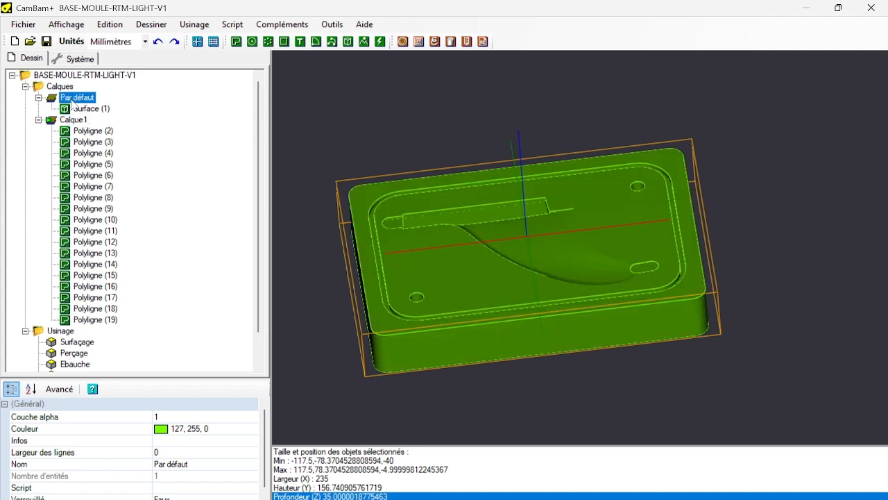
{"action": "left_click", "coordinate": [70, 122]}
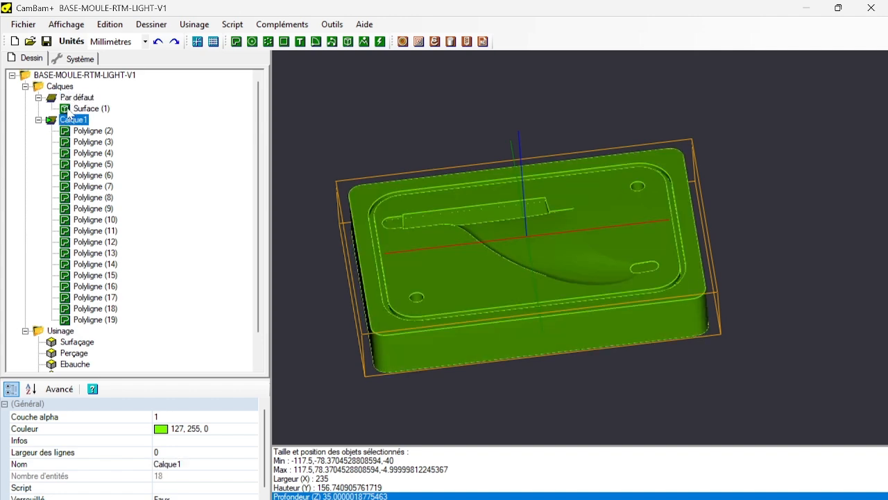
{"action": "left_click", "coordinate": [73, 98]}
{"action": "key", "text": "space"}
{"action": "key", "text": "space"}
{"action": "key", "text": "space"}
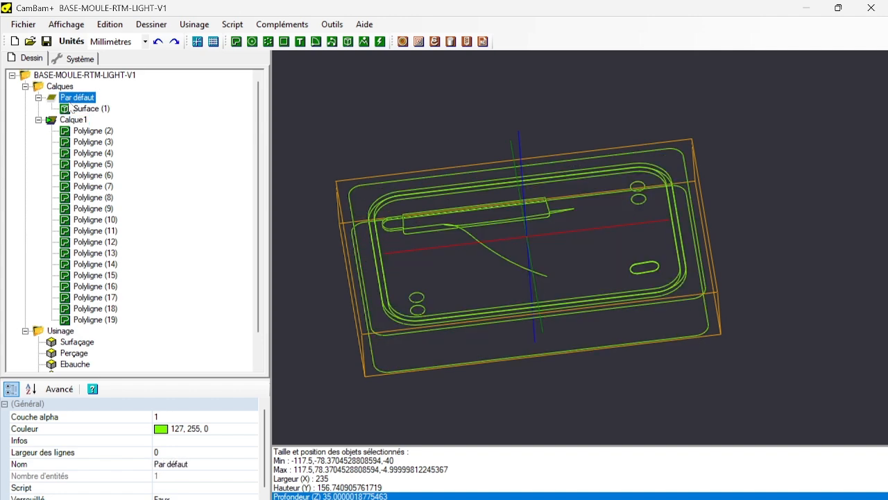
{"action": "key", "text": "space"}
{"action": "left_click", "coordinate": [69, 121]}
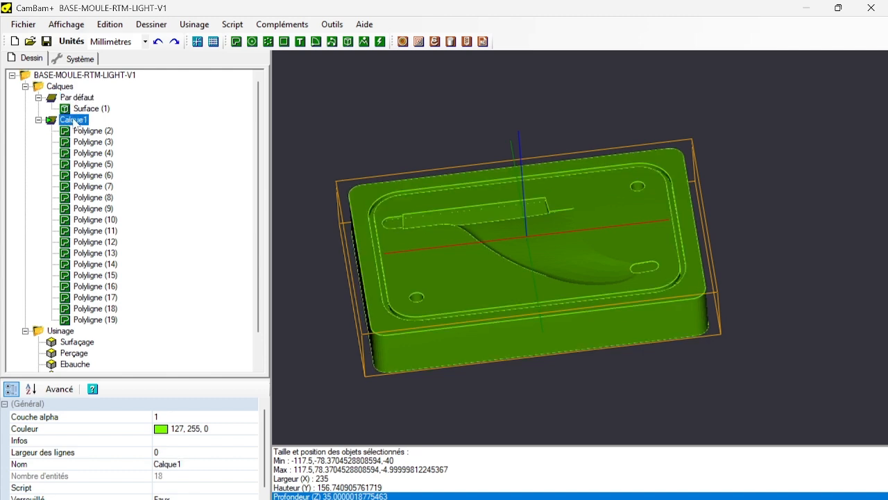
{"action": "left_click", "coordinate": [75, 97]}
{"action": "key", "text": "space"}
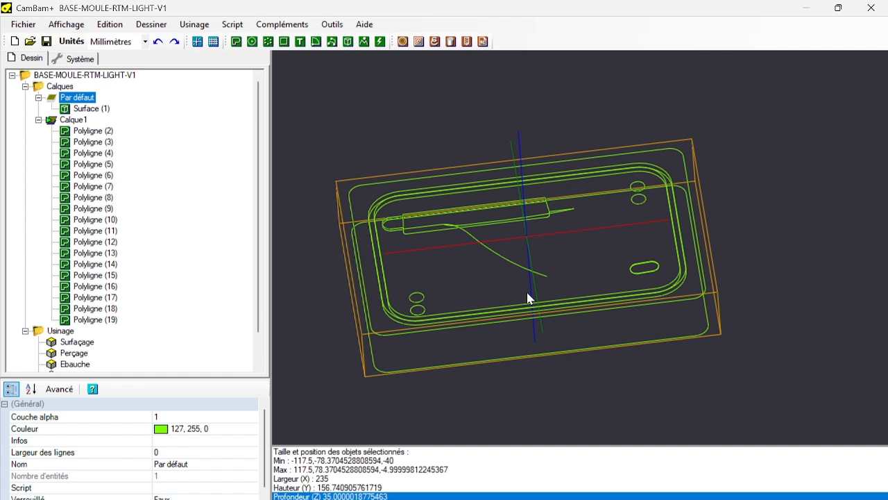
Create a pocket operation (Poche) from the mould's upper outer contour, Polyligne (18), and move it into the Surfaçage group.
{"action": "left_click_drag", "start_coordinate": [534, 380], "coordinate": [509, 351], "text": "alt"}
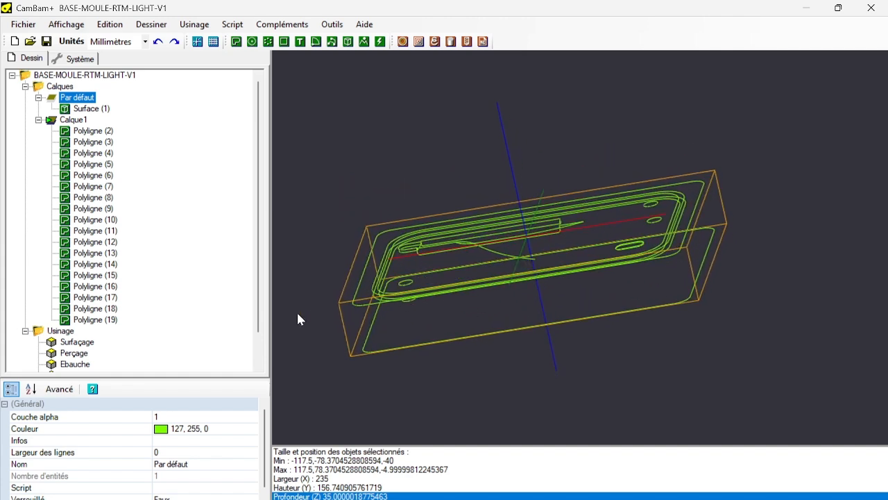
{"action": "scroll", "coordinate": [143, 312], "scroll_direction": "down", "scroll_amount": 1}
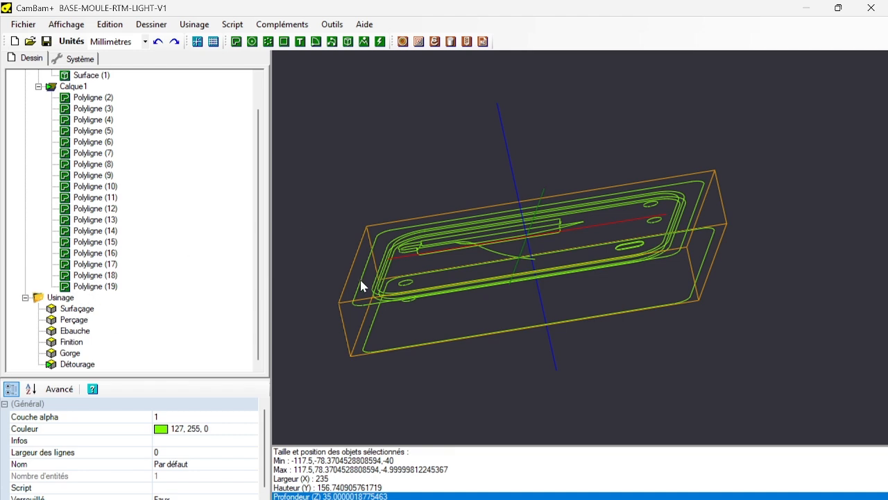
{"action": "scroll", "coordinate": [368, 287], "scroll_direction": "up", "scroll_amount": 2}
{"action": "scroll", "coordinate": [371, 253], "scroll_direction": "up", "scroll_amount": 3}
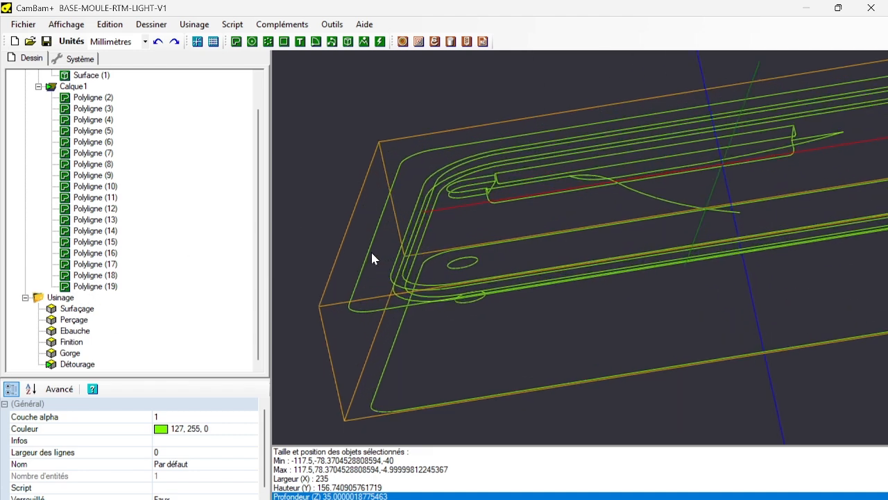
{"action": "left_click", "coordinate": [369, 251]}
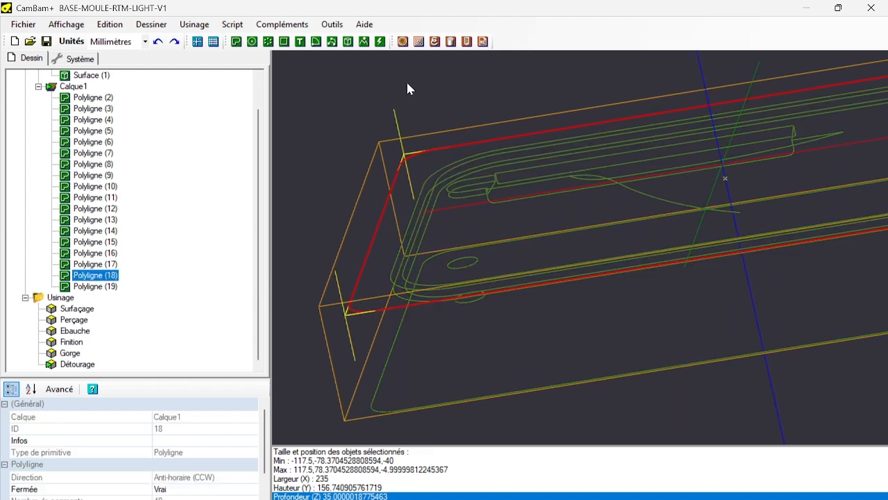
{"action": "left_click", "coordinate": [419, 42]}
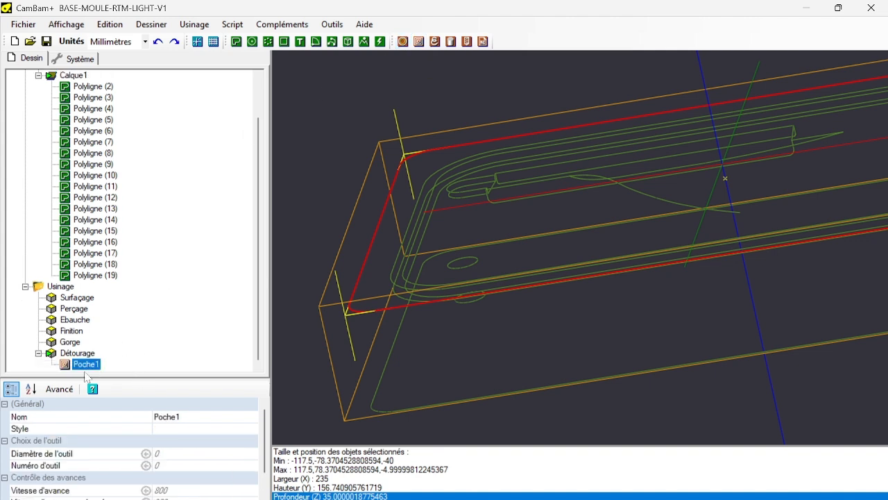
{"action": "left_click_drag", "start_coordinate": [85, 367], "coordinate": [73, 300]}
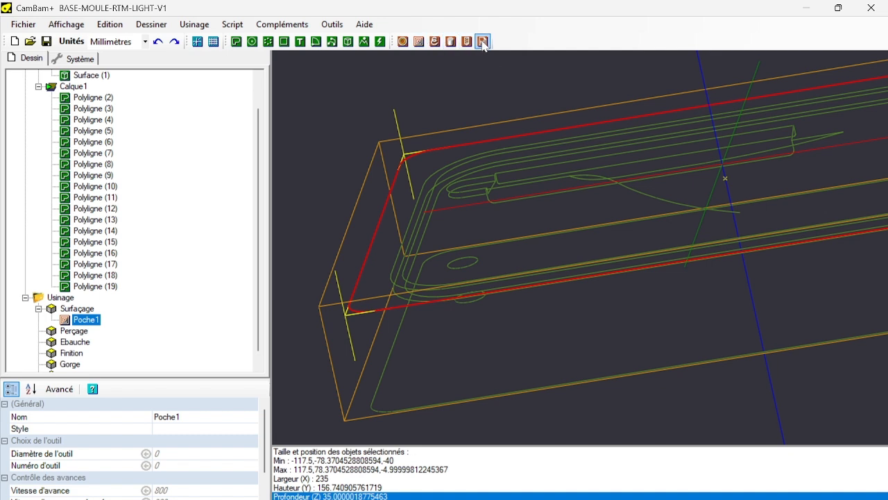
Show the pocket's advanced properties and set the tool to 6 mm diameter with the Cylindrique shape.
{"action": "scroll", "coordinate": [503, 143], "scroll_direction": "down", "scroll_amount": 5}
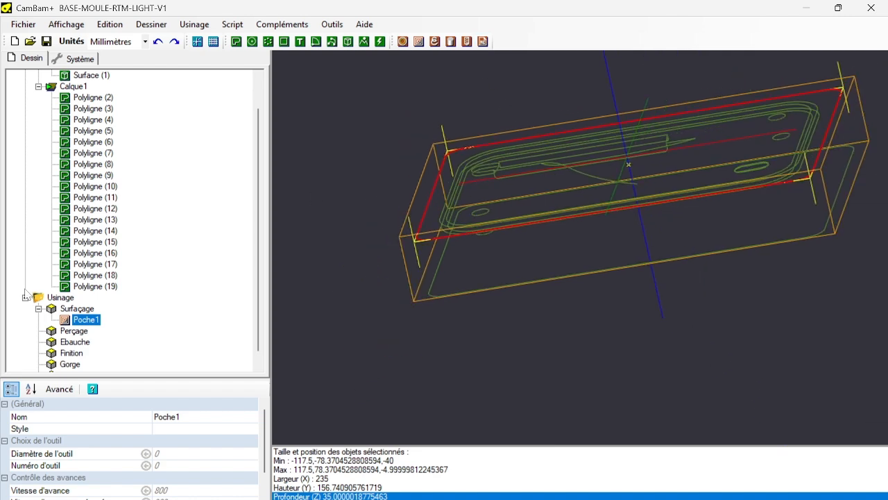
{"action": "left_click_drag", "start_coordinate": [133, 380], "coordinate": [122, 249]}
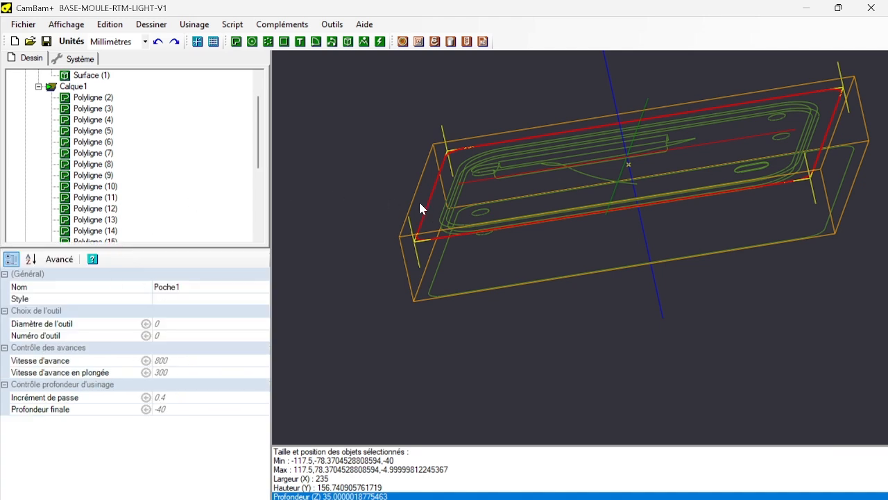
{"action": "left_click", "coordinate": [60, 259]}
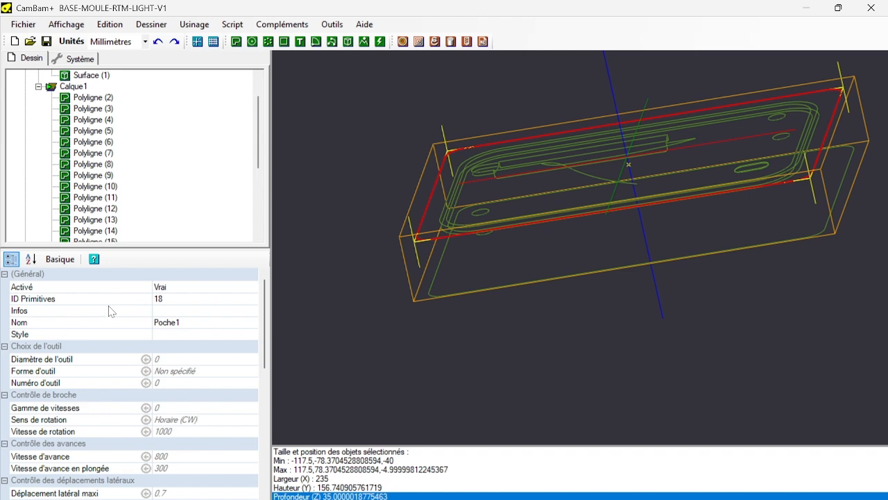
{"action": "scroll", "coordinate": [109, 312], "scroll_direction": "down", "scroll_amount": 2}
{"action": "scroll", "coordinate": [109, 312], "scroll_direction": "up", "scroll_amount": 2}
{"action": "left_click", "coordinate": [182, 361]}
{"action": "type", "text": "96"}
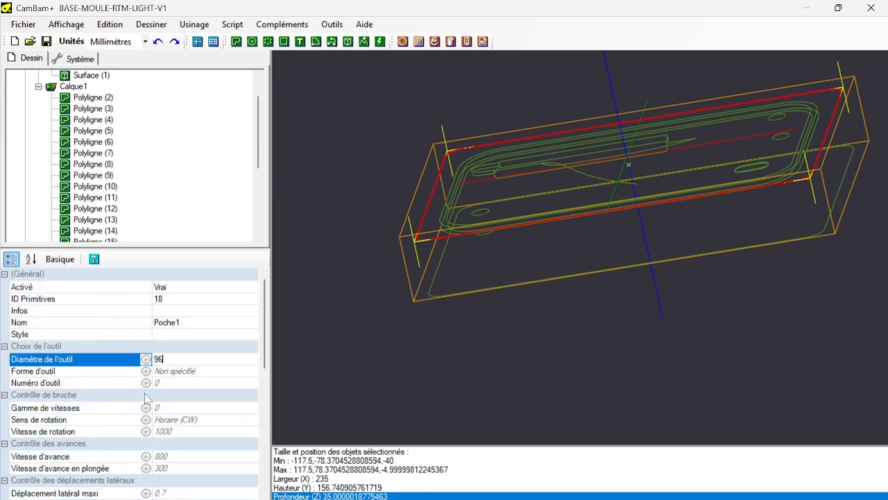
{"action": "type", "text": "6"}
{"action": "left_click", "coordinate": [199, 371]}
{"action": "left_click", "coordinate": [251, 373]}
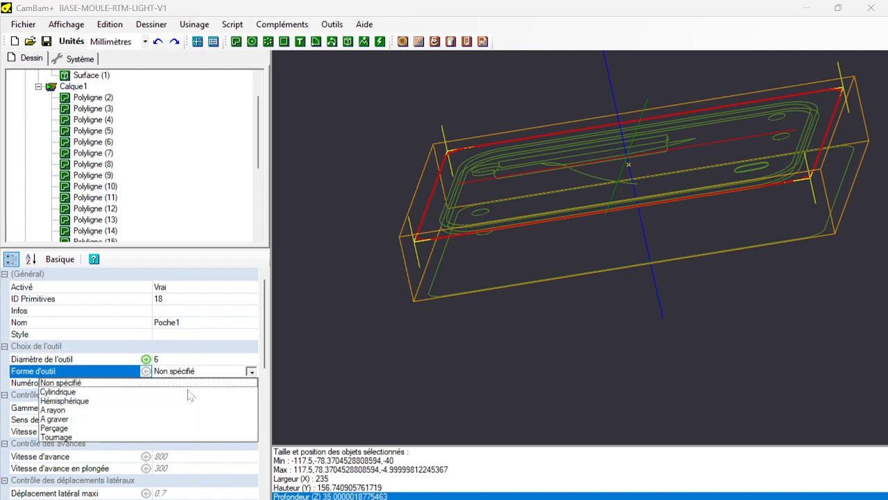
{"action": "left_click", "coordinate": [69, 394]}
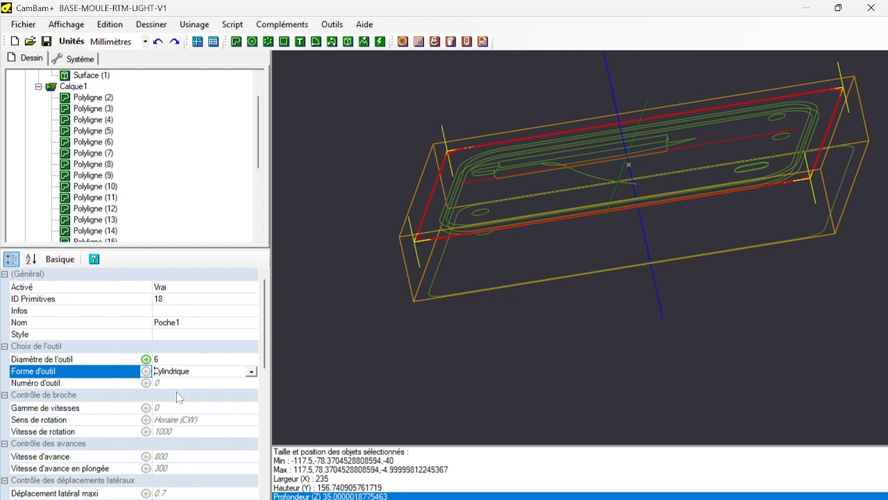
Set the pocket's spindle speed to 20000, feed rate to 1100 and plunge feed rate to 2000.
{"action": "left_click", "coordinate": [174, 432]}
{"action": "type", "text": "20000"}
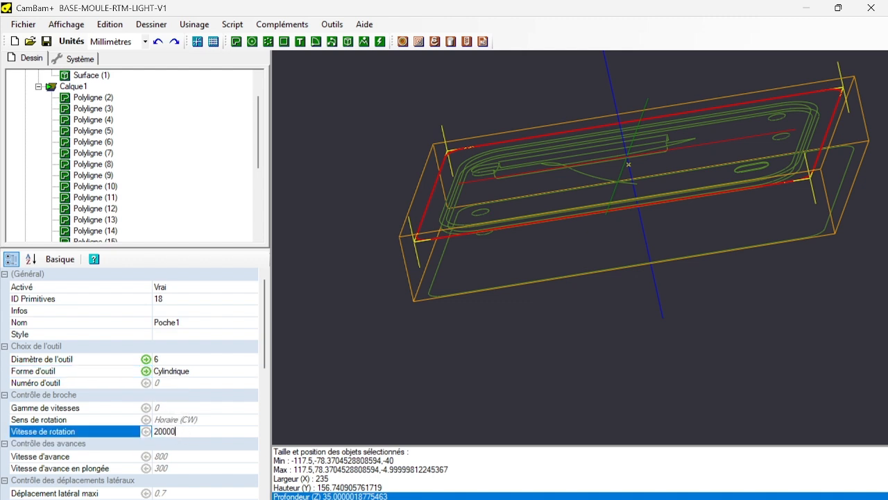
{"action": "left_click", "coordinate": [198, 458]}
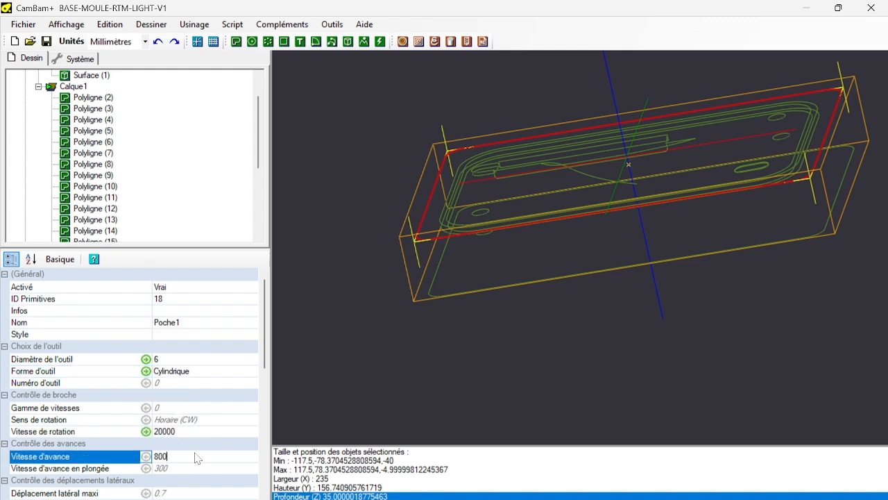
{"action": "left_click_drag", "start_coordinate": [196, 459], "coordinate": [4, 464]}
{"action": "type", "text": "11"}
{"action": "scroll", "coordinate": [141, 444], "scroll_direction": "down", "scroll_amount": 2}
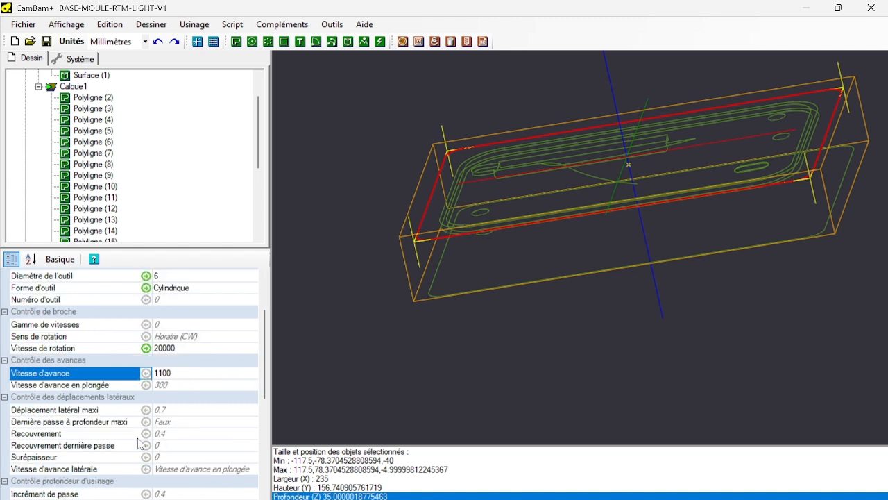
{"action": "left_click", "coordinate": [176, 386]}
{"action": "left_click_drag", "start_coordinate": [176, 388], "coordinate": [2, 409]}
{"action": "type", "text": "2000"}
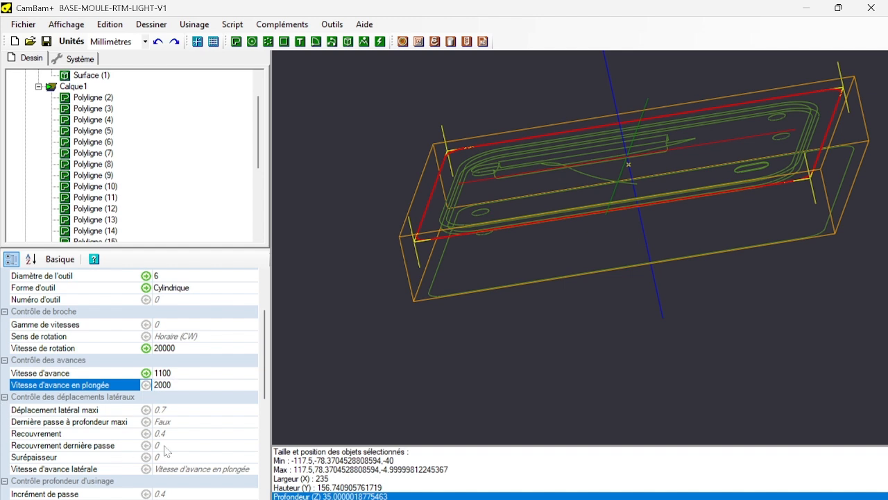
{"action": "left_click", "coordinate": [201, 444]}
Set the pocket's depth increment (Incrément de passe) to 3 mm and its clearance plane (Plan de dégagement) to 5 mm.
{"action": "scroll", "coordinate": [199, 444], "scroll_direction": "down", "scroll_amount": 2}
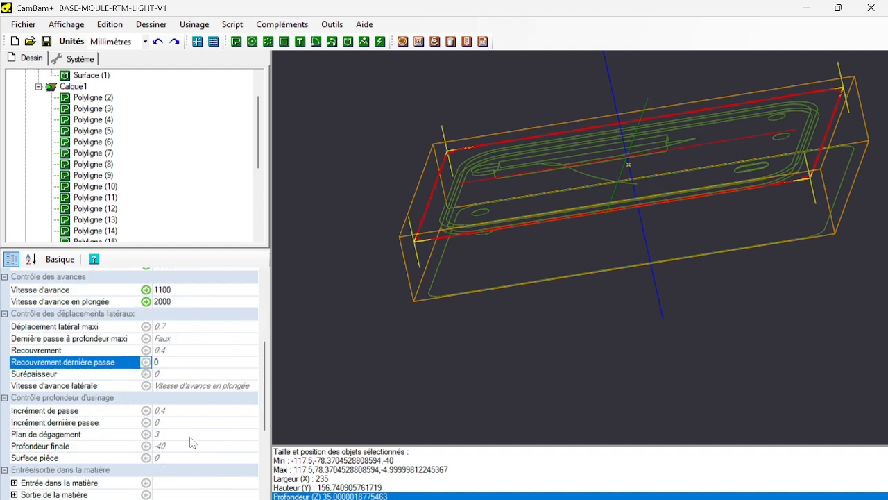
{"action": "left_click", "coordinate": [178, 413]}
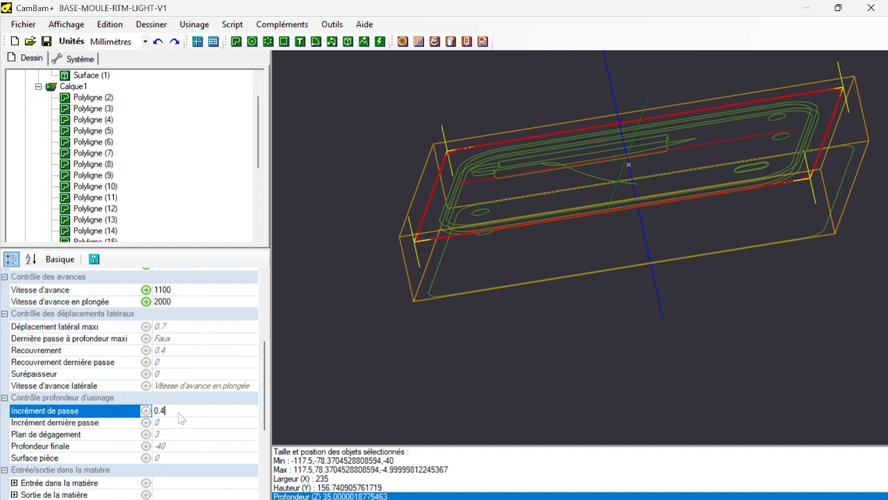
{"action": "left_click_drag", "start_coordinate": [178, 411], "coordinate": [110, 412]}
{"action": "scroll", "coordinate": [125, 373], "scroll_direction": "up", "scroll_amount": 4}
{"action": "scroll", "coordinate": [129, 376], "scroll_direction": "down", "scroll_amount": 4}
{"action": "type", "text": "3"}
{"action": "key", "text": "Down"}
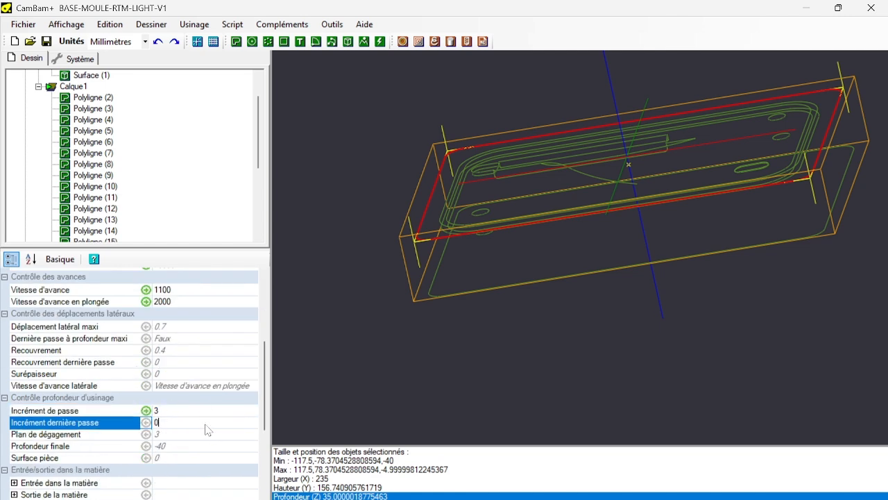
{"action": "left_click", "coordinate": [167, 434]}
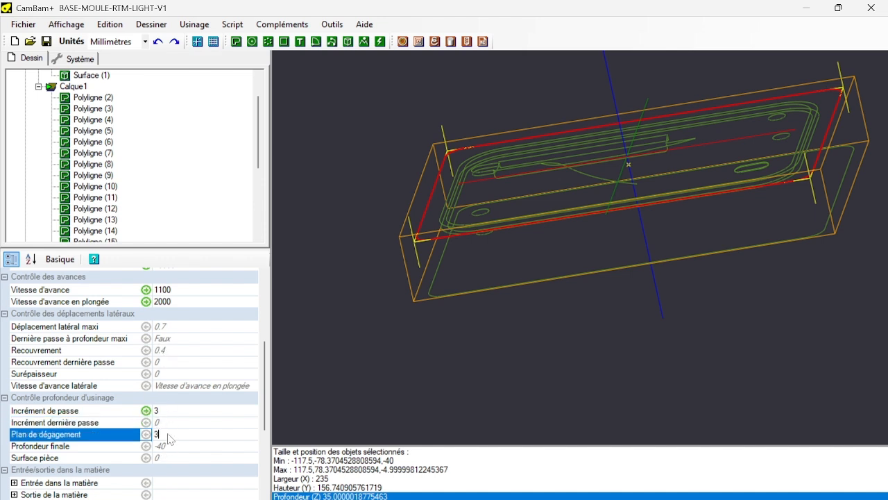
{"action": "type", "text": "5"}
{"action": "left_click", "coordinate": [179, 446]}
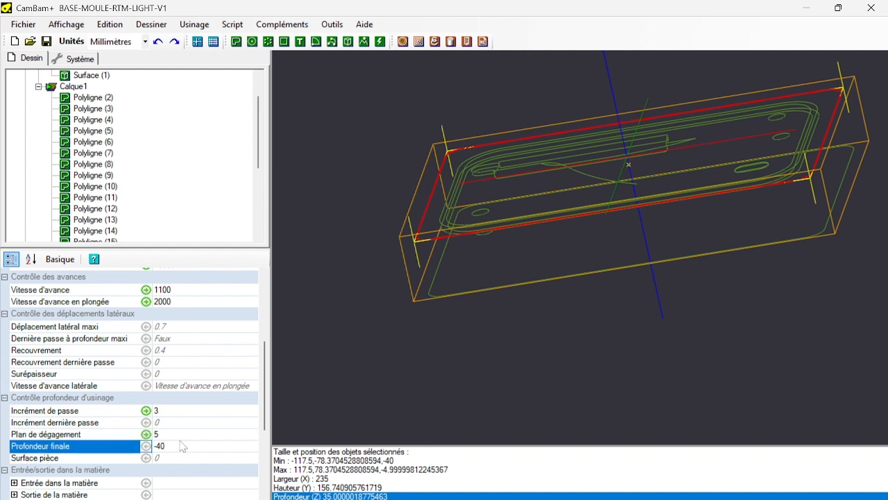
Display the size and position of the mould's upper outer contour to check its Z level for the pocket.
{"action": "left_click", "coordinate": [312, 293]}
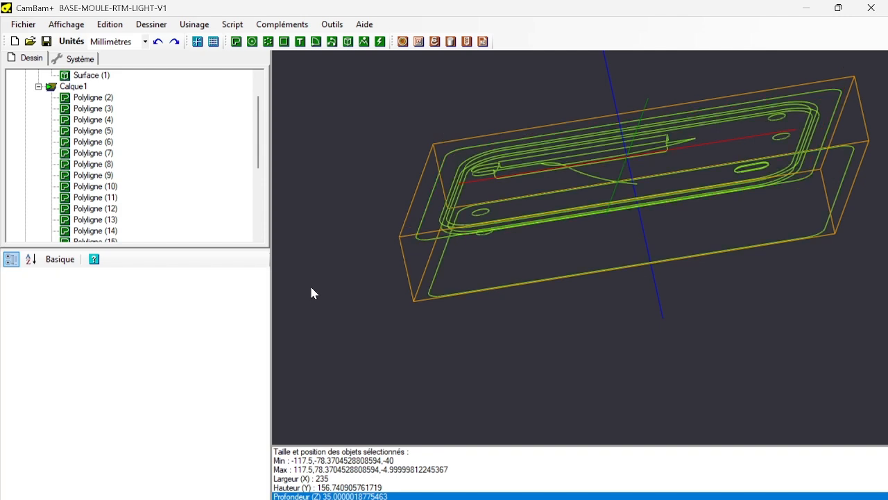
{"action": "left_click", "coordinate": [426, 202]}
{"action": "left_click", "coordinate": [332, 24]}
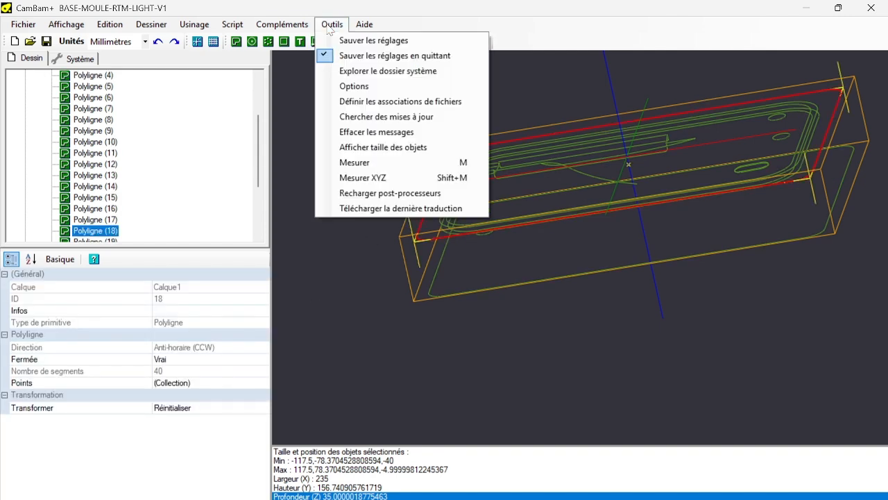
{"action": "left_click", "coordinate": [372, 147]}
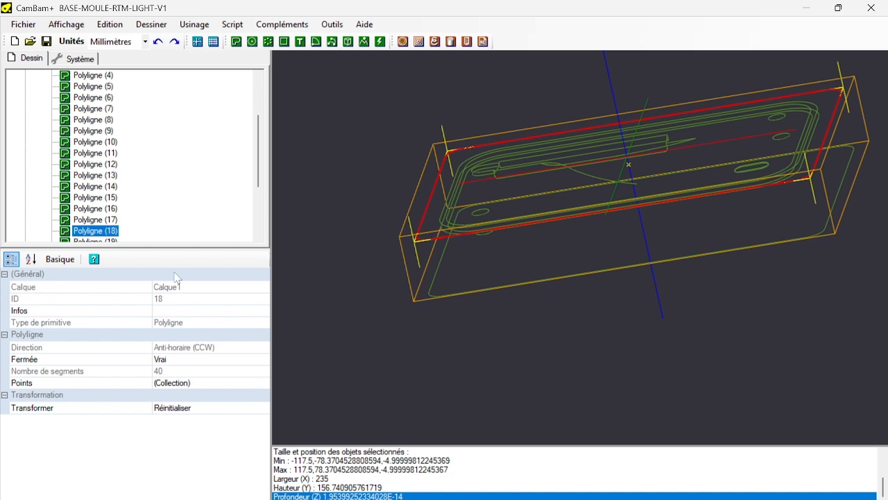
{"action": "scroll", "coordinate": [174, 198], "scroll_direction": "down", "scroll_amount": 3}
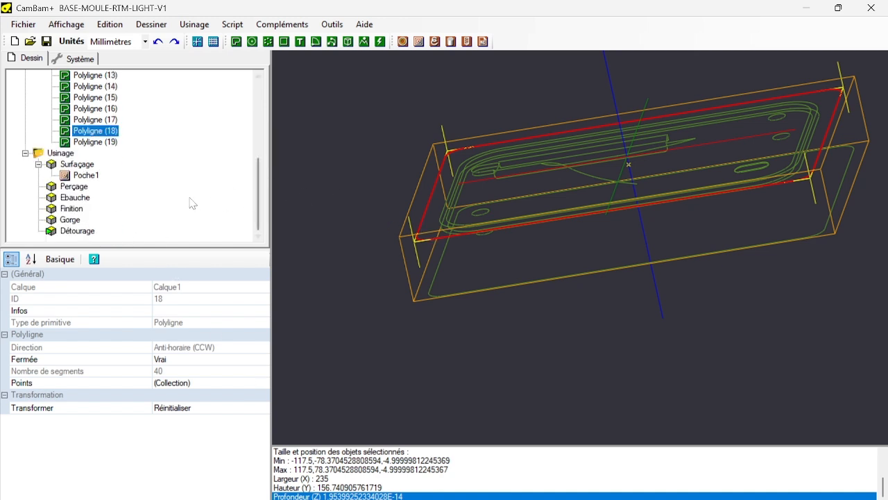
Set the surfacing pocket's final depth (Profondeur finale) to -5 mm.
{"action": "left_click", "coordinate": [81, 177]}
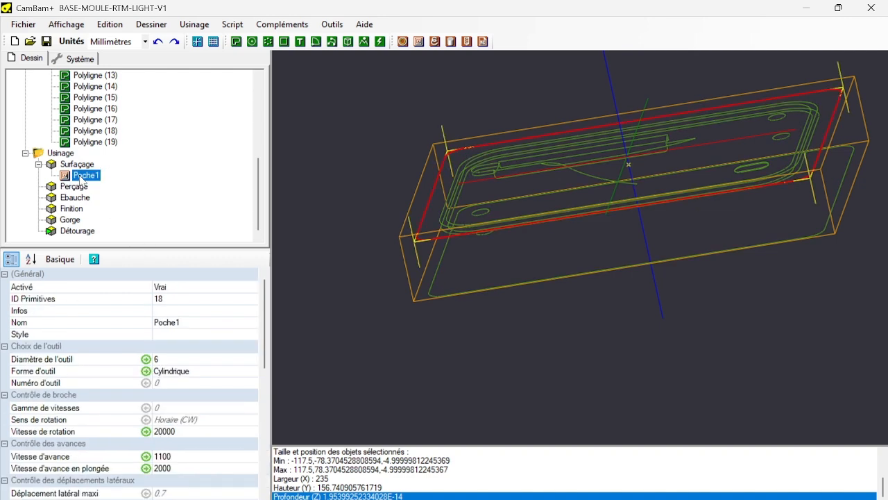
{"action": "scroll", "coordinate": [154, 396], "scroll_direction": "down", "scroll_amount": 6}
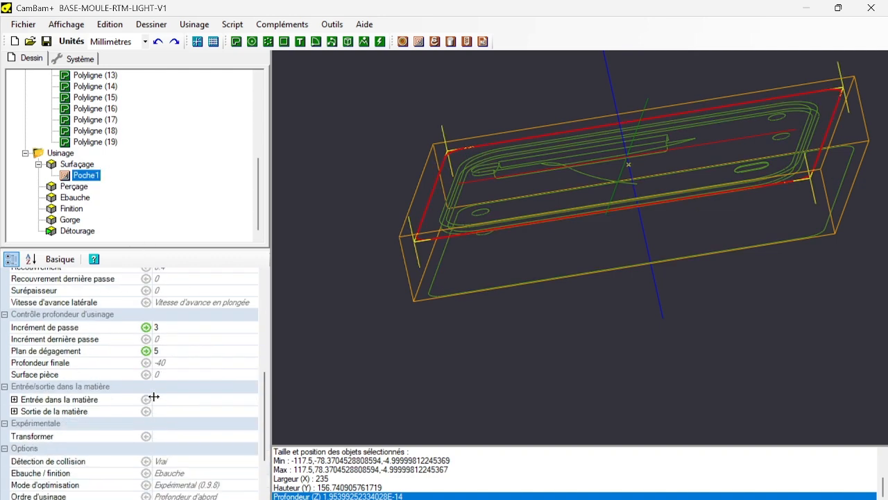
{"action": "left_click", "coordinate": [160, 362]}
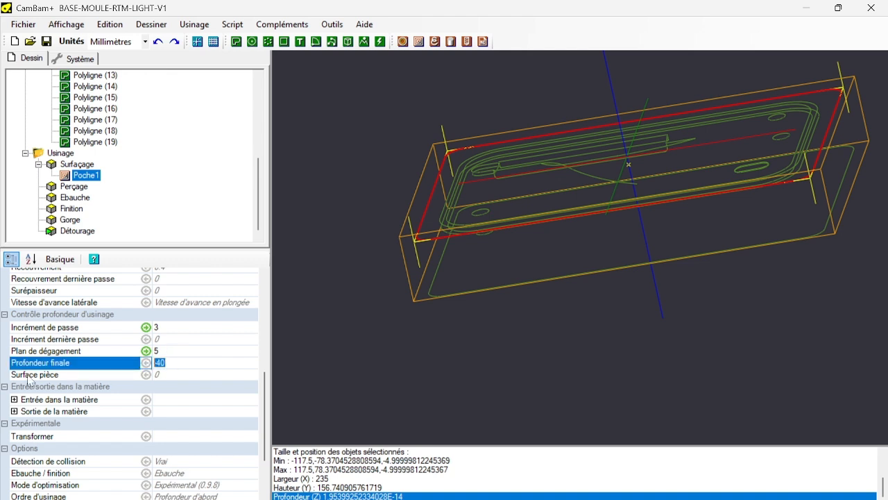
{"action": "key", "text": "BackSpace"}
{"action": "left_click", "coordinate": [223, 411]}
Give the pocket a Spirale lead-in (Entrée dans la matière) with a helix angle of 3.
{"action": "left_click", "coordinate": [14, 400]}
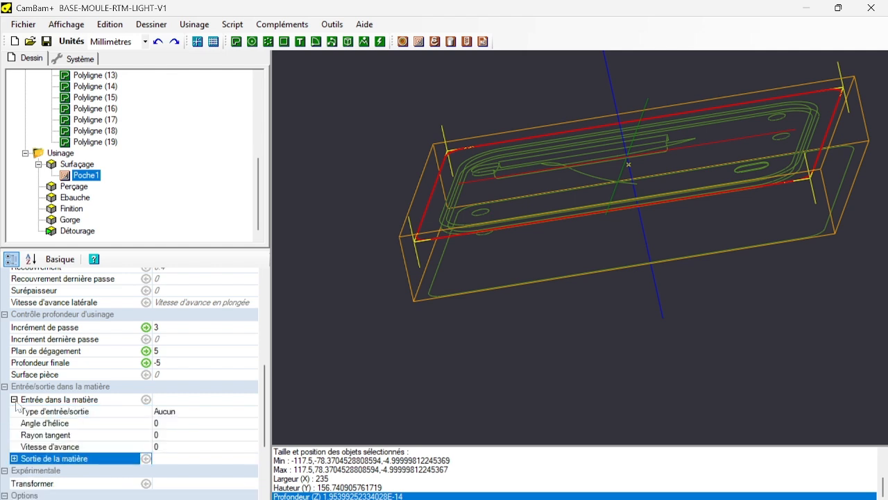
{"action": "left_click", "coordinate": [186, 412]}
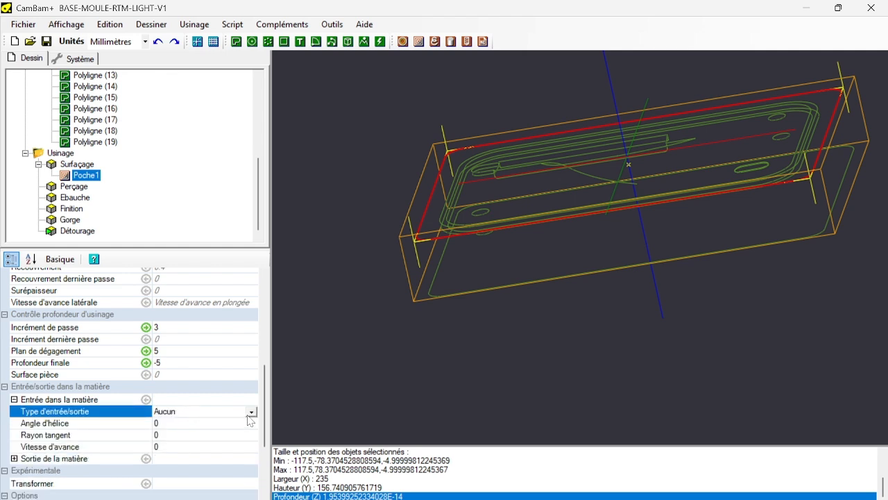
{"action": "left_click", "coordinate": [251, 412]}
{"action": "left_click", "coordinate": [170, 433]}
{"action": "left_click", "coordinate": [170, 424]}
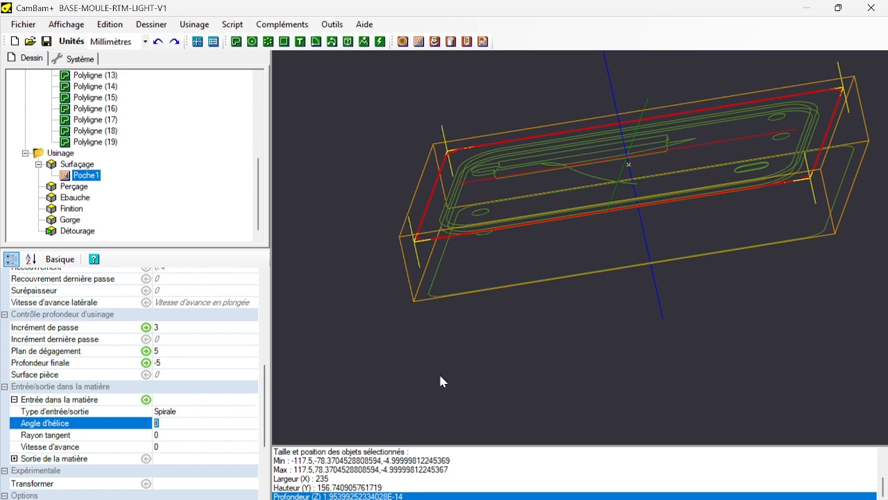
{"action": "left_click", "coordinate": [236, 434]}
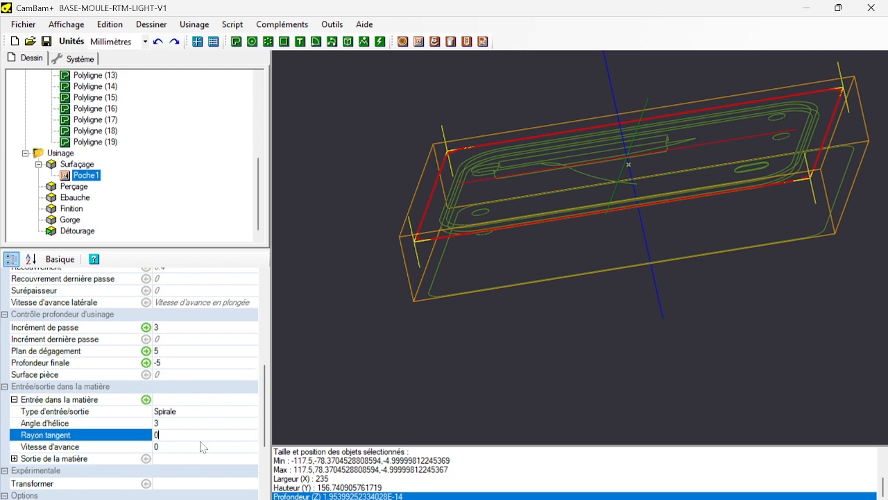
{"action": "left_click", "coordinate": [175, 447]}
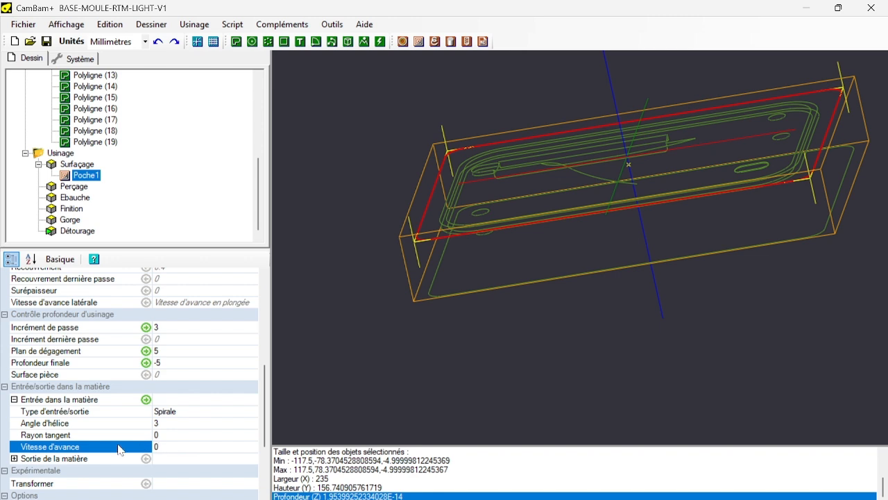
Set the pocket's region fill style (Style de remplissage région) to Décalage intérieur.
{"action": "scroll", "coordinate": [121, 449], "scroll_direction": "down", "scroll_amount": 2}
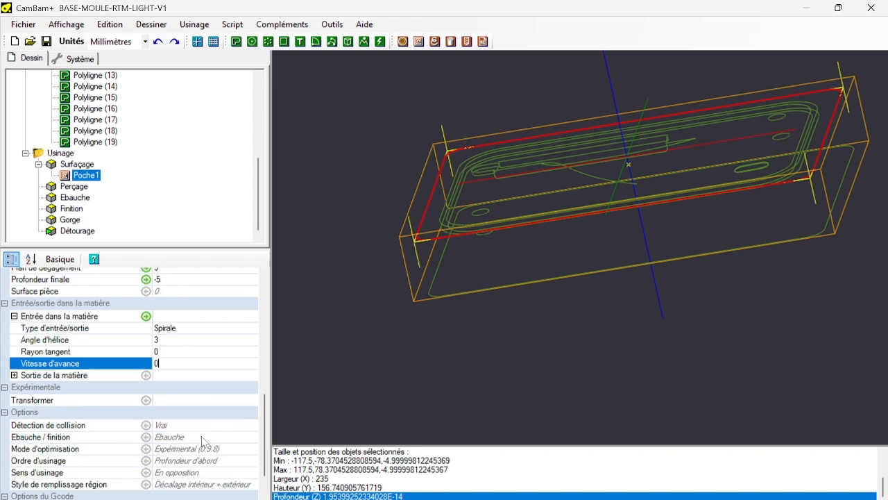
{"action": "left_click", "coordinate": [205, 486]}
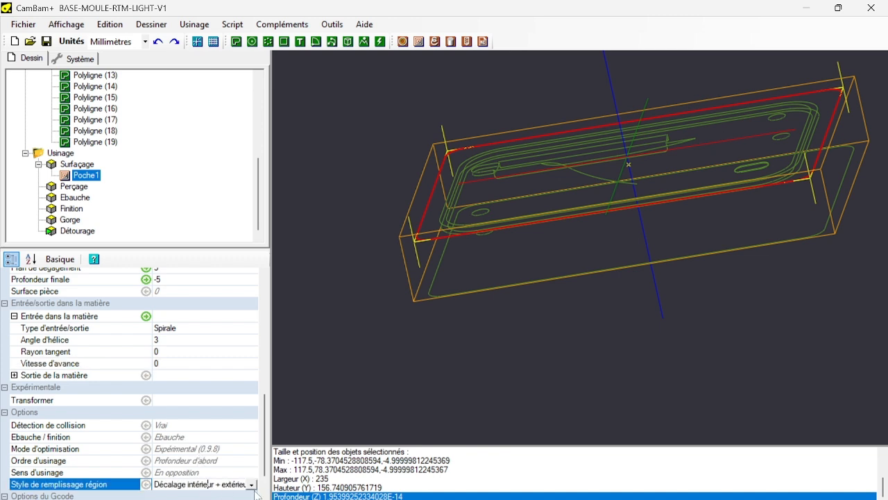
{"action": "left_click", "coordinate": [252, 485]}
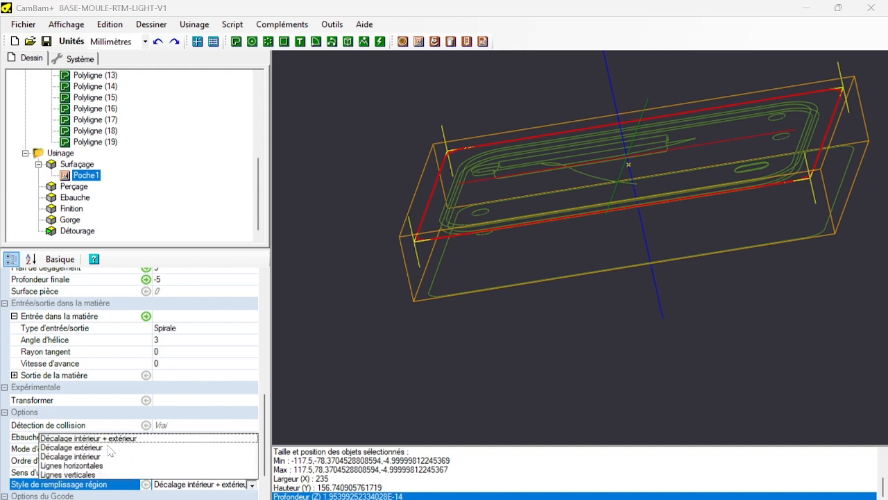
{"action": "left_click", "coordinate": [84, 457]}
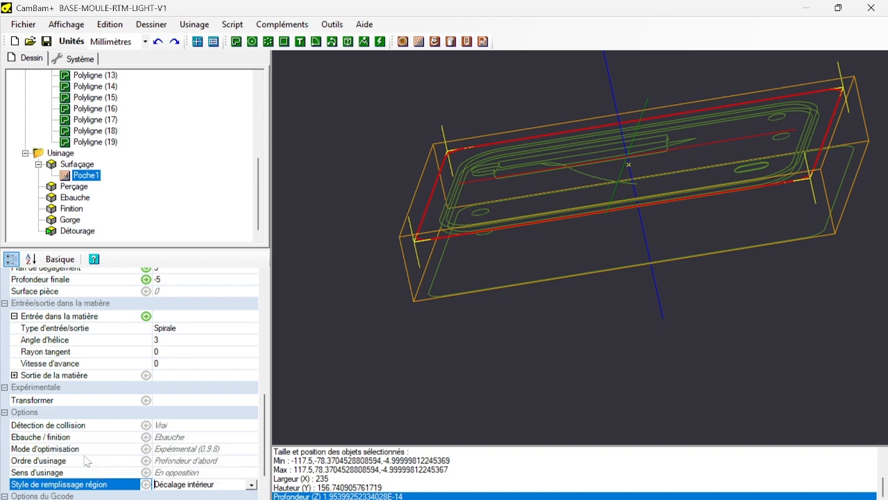
Generate the toolpaths for the Surfaçage machining group.
{"action": "scroll", "coordinate": [193, 395], "scroll_direction": "down", "scroll_amount": 2}
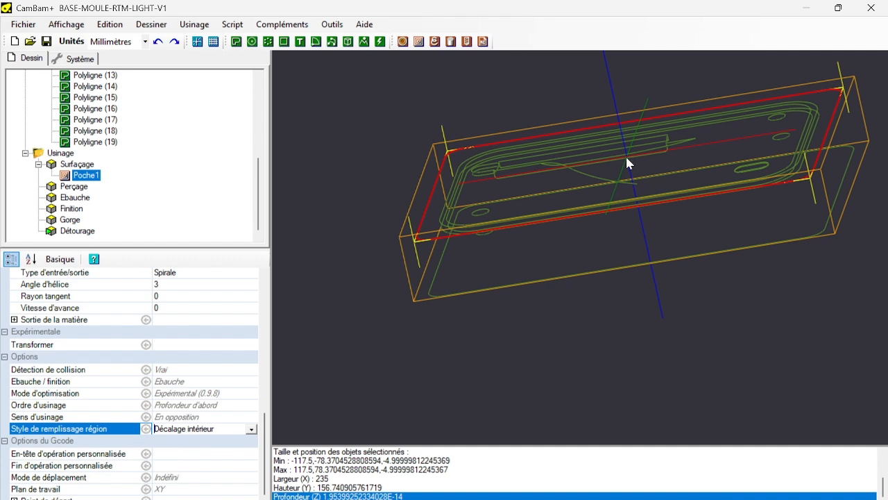
{"action": "right_click", "coordinate": [85, 165]}
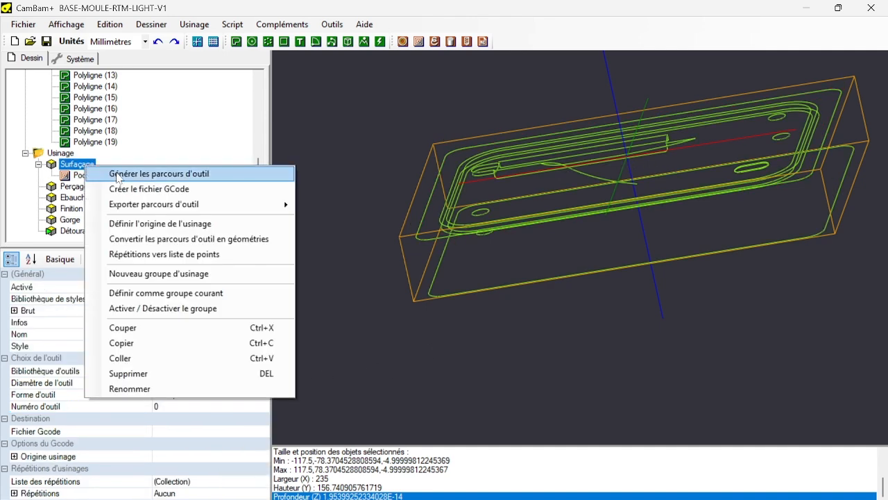
{"action": "left_click", "coordinate": [115, 173]}
Examine the surfacing pocket's toolpath from several angles, checking its levels, its entry spirals and its coverage at the mould's edges.
{"action": "scroll", "coordinate": [627, 182], "scroll_direction": "up", "scroll_amount": 5}
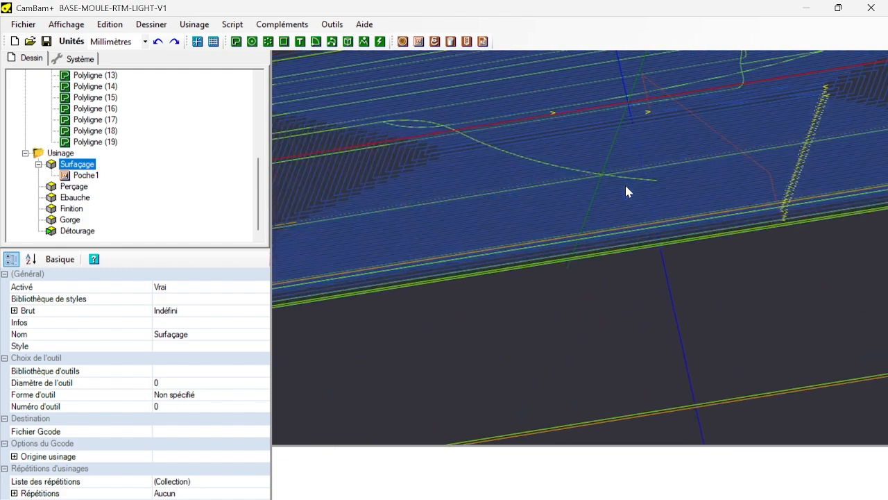
{"action": "scroll", "coordinate": [625, 183], "scroll_direction": "down", "scroll_amount": 3}
{"action": "left_click_drag", "start_coordinate": [381, 327], "coordinate": [355, 174], "text": "alt"}
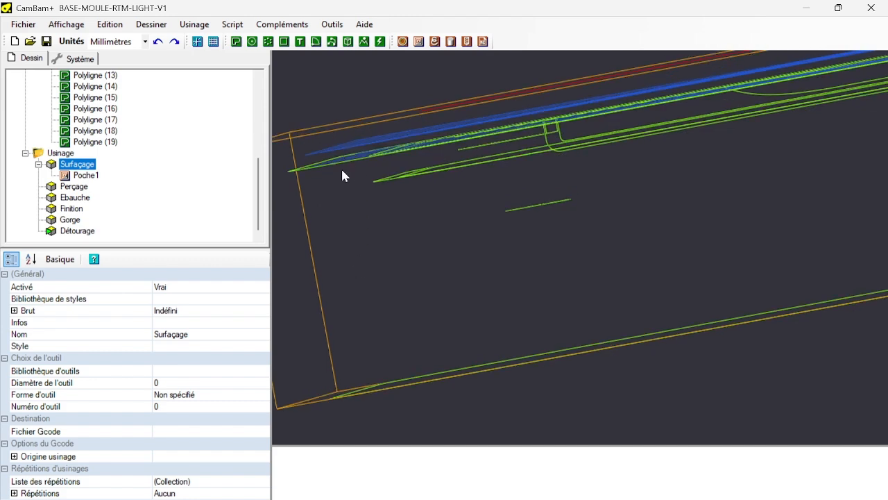
{"action": "left_click_drag", "start_coordinate": [343, 175], "coordinate": [795, 206], "text": "alt"}
{"action": "scroll", "coordinate": [817, 138], "scroll_direction": "up", "scroll_amount": 9}
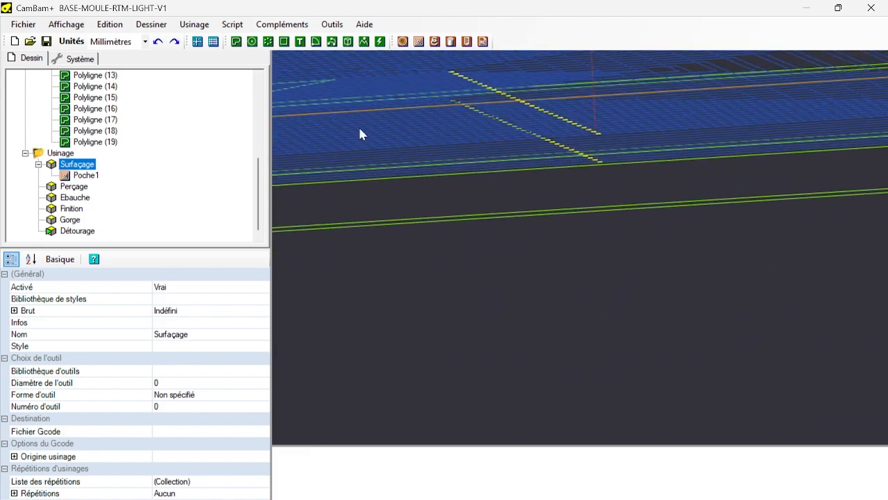
{"action": "scroll", "coordinate": [460, 148], "scroll_direction": "down", "scroll_amount": 6}
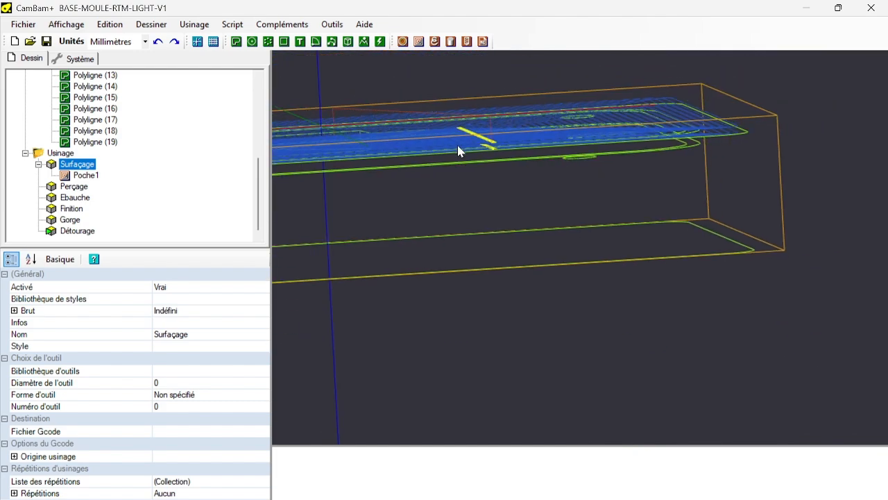
{"action": "left_click_drag", "start_coordinate": [460, 149], "coordinate": [588, 153], "text": "alt"}
{"action": "scroll", "coordinate": [625, 149], "scroll_direction": "up", "scroll_amount": 8}
{"action": "scroll", "coordinate": [668, 149], "scroll_direction": "down", "scroll_amount": 6}
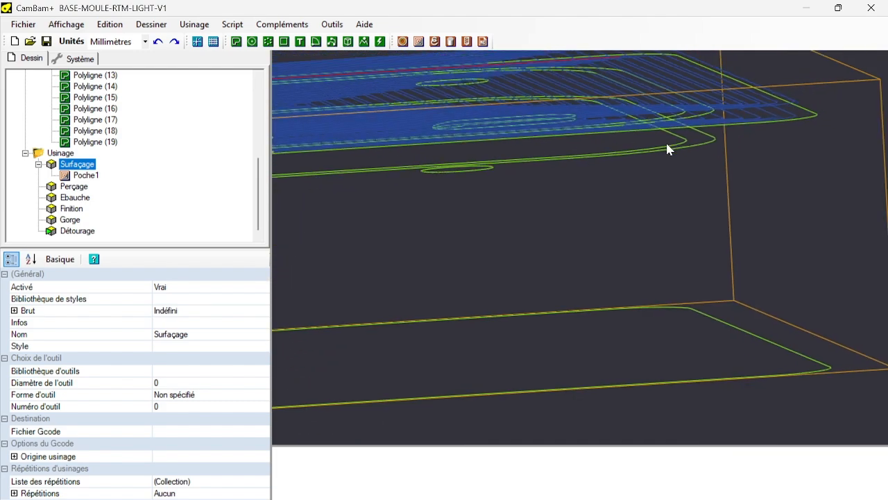
{"action": "scroll", "coordinate": [660, 177], "scroll_direction": "up", "scroll_amount": 8}
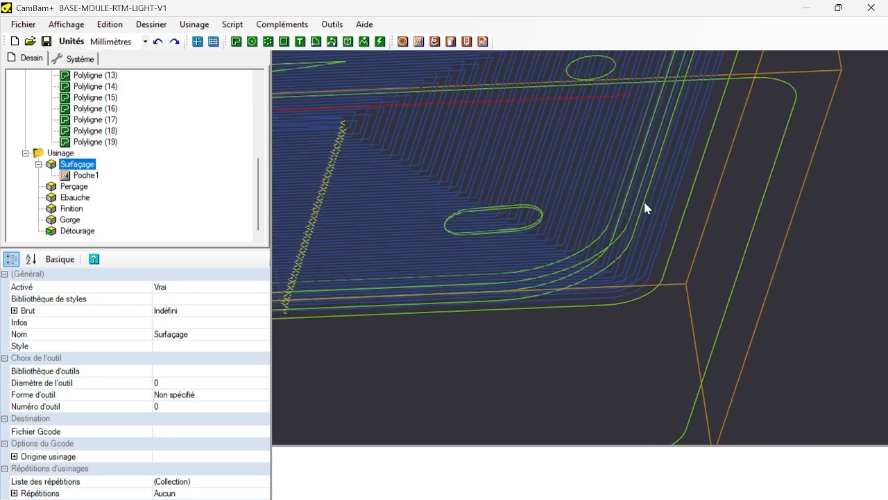
{"action": "scroll", "coordinate": [434, 165], "scroll_direction": "down", "scroll_amount": 8}
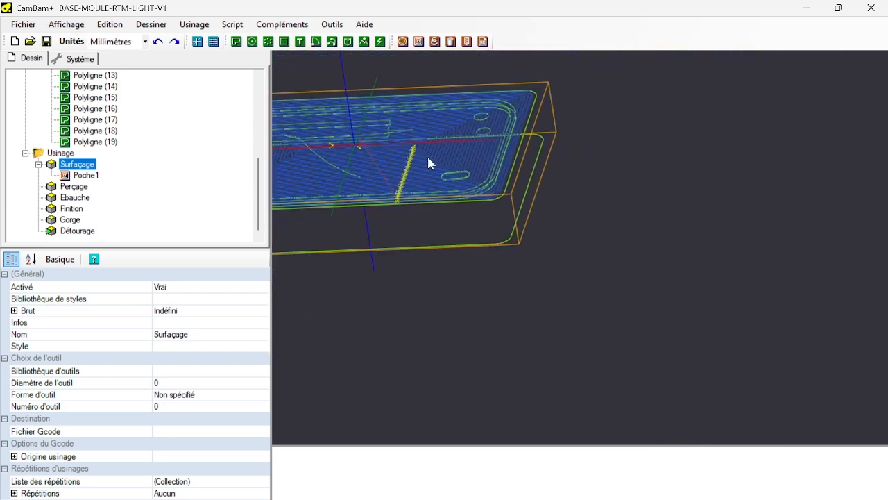
{"action": "scroll", "coordinate": [534, 179], "scroll_direction": "up", "scroll_amount": 1}
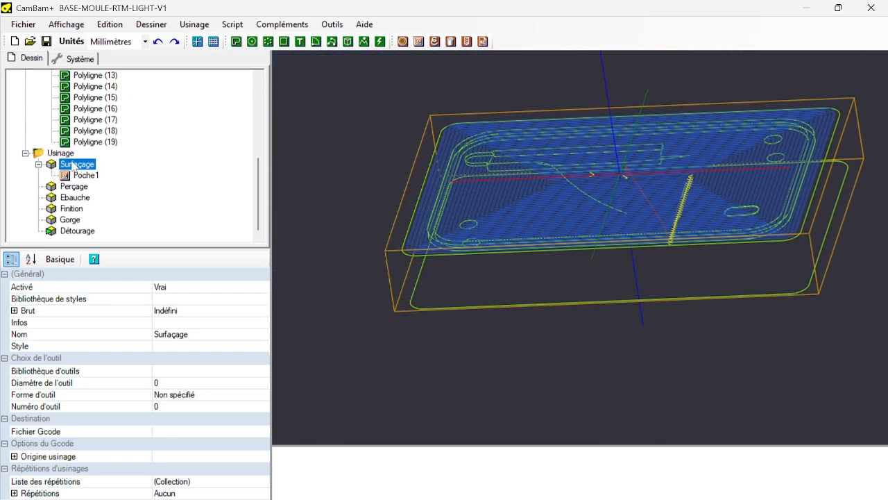
Disable the Surfaçage machining group and select the Perçage group.
{"action": "key", "text": "space"}
{"action": "left_click", "coordinate": [77, 192]}
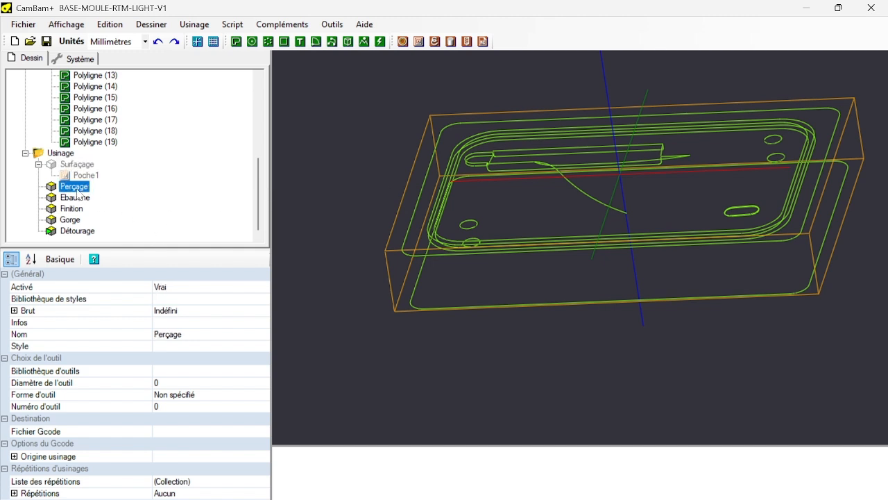
{"action": "scroll", "coordinate": [139, 171], "scroll_direction": "up", "scroll_amount": 6}
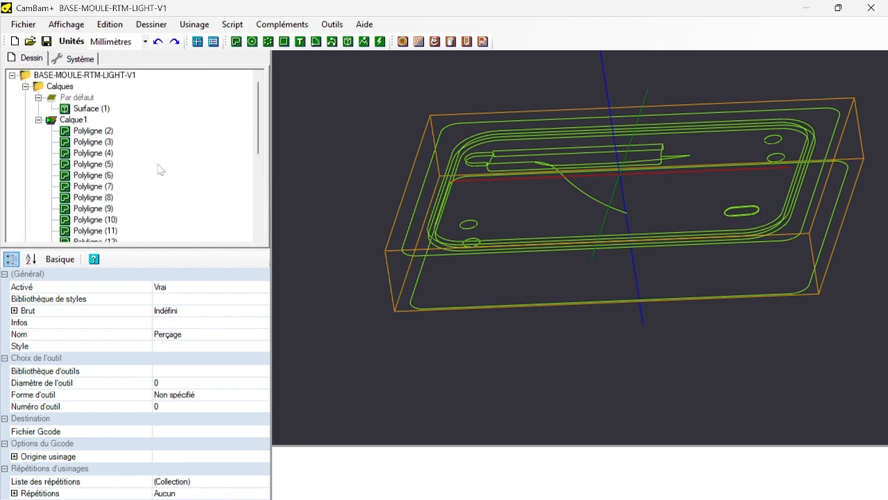
Create a 3D profile operation from the two diagonally opposite hole circles, polylines 17 and 14, and move it into the Perçage group.
{"action": "left_click", "coordinate": [471, 223]}
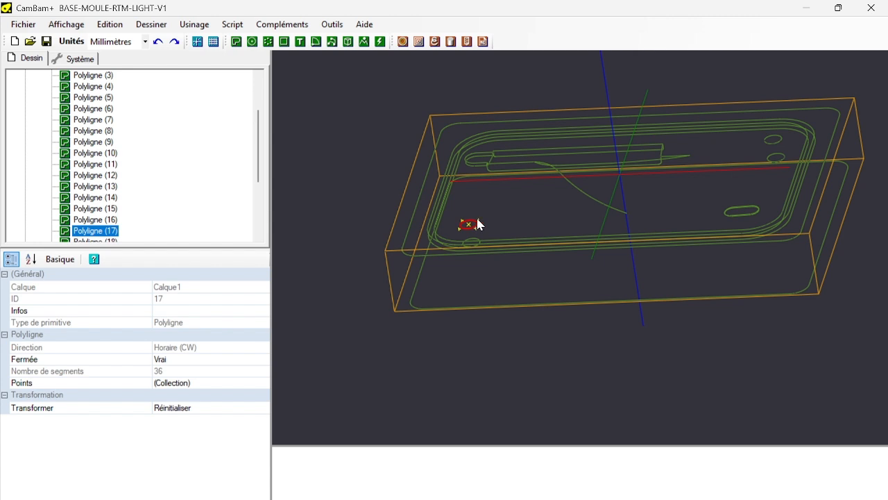
{"action": "left_click", "coordinate": [771, 139], "text": "ctrl"}
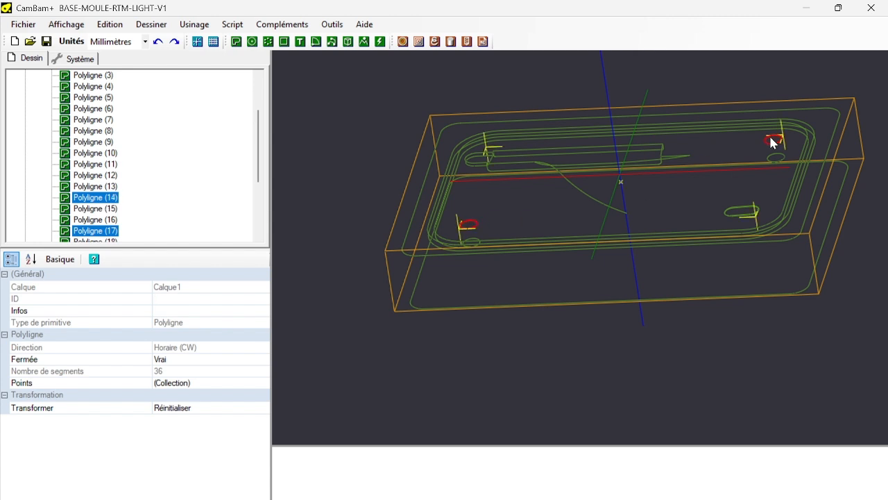
{"action": "left_click", "coordinate": [451, 42]}
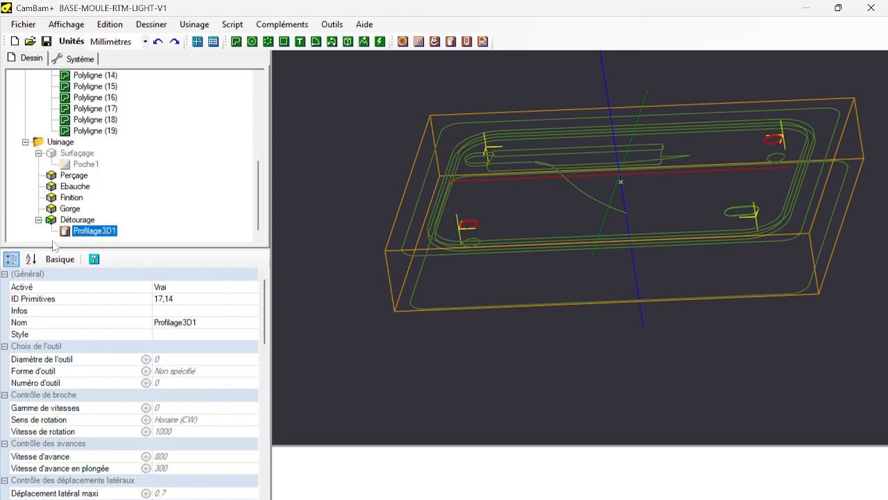
{"action": "left_click_drag", "start_coordinate": [82, 186], "coordinate": [81, 181]}
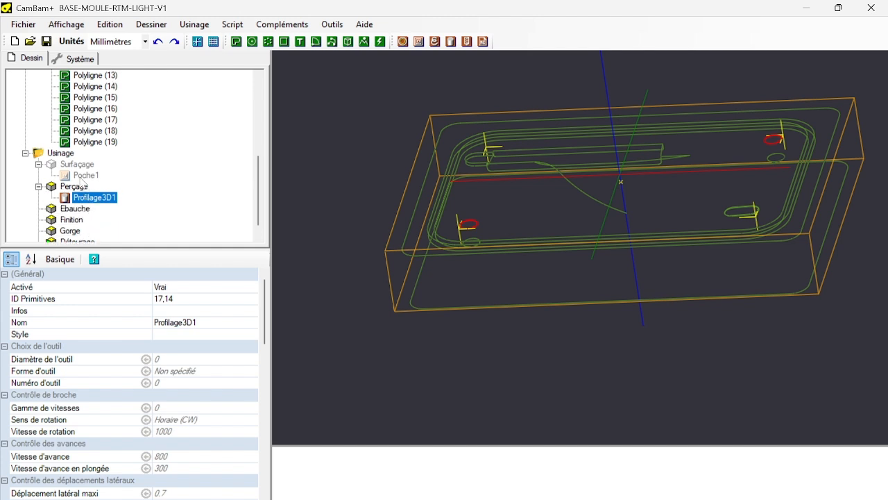
Copy the surfacing pocket and paste its format onto the 3D profile operation in the Perçage group.
{"action": "left_click", "coordinate": [81, 177]}
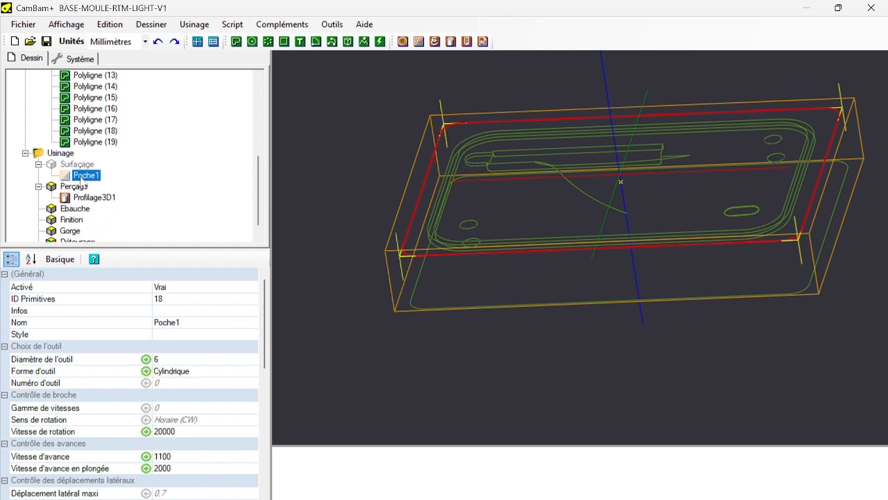
{"action": "right_click", "coordinate": [81, 179]}
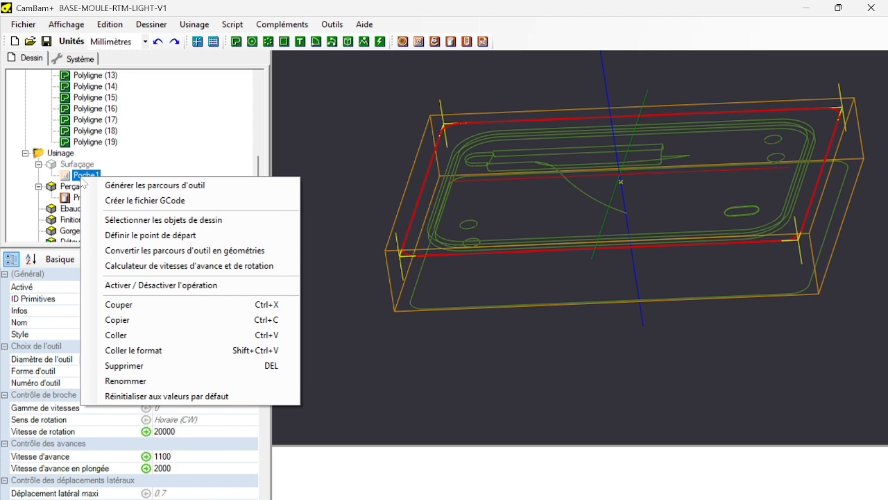
{"action": "left_click", "coordinate": [138, 321]}
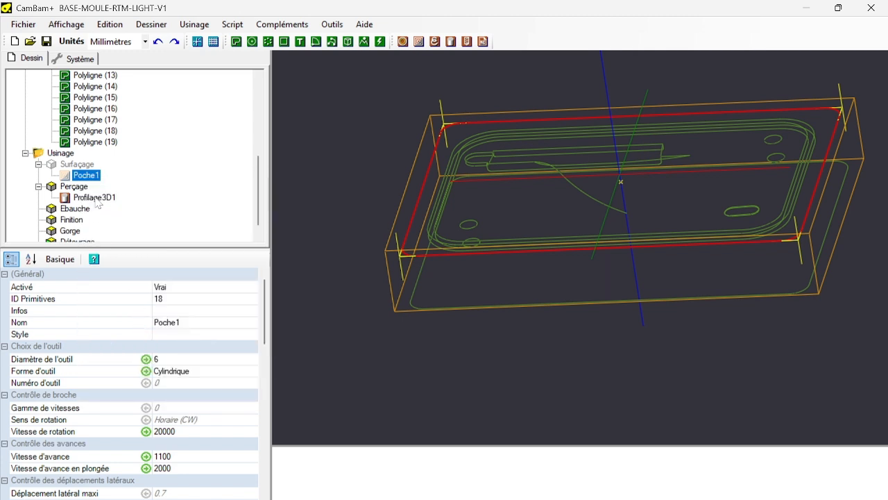
{"action": "left_click", "coordinate": [94, 198]}
{"action": "right_click", "coordinate": [95, 197]}
{"action": "left_click", "coordinate": [154, 372]}
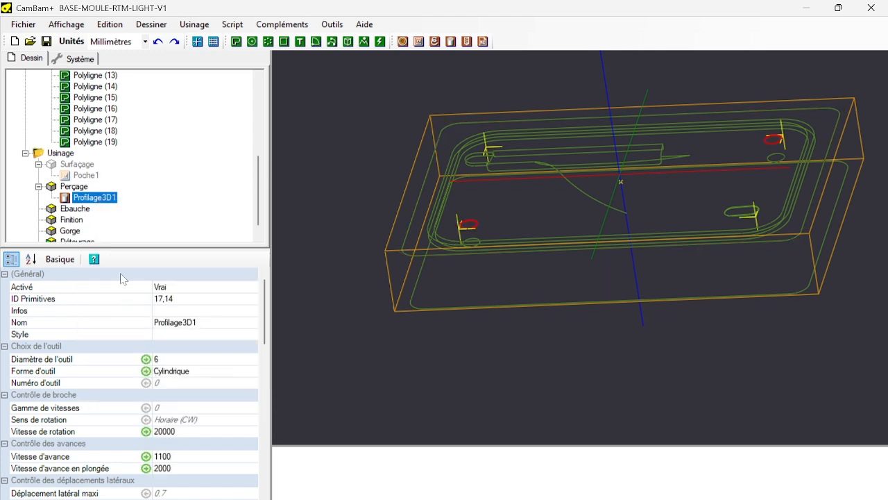
{"action": "left_click", "coordinate": [193, 323]}
{"action": "left_click_drag", "start_coordinate": [240, 320], "coordinate": [77, 320]}
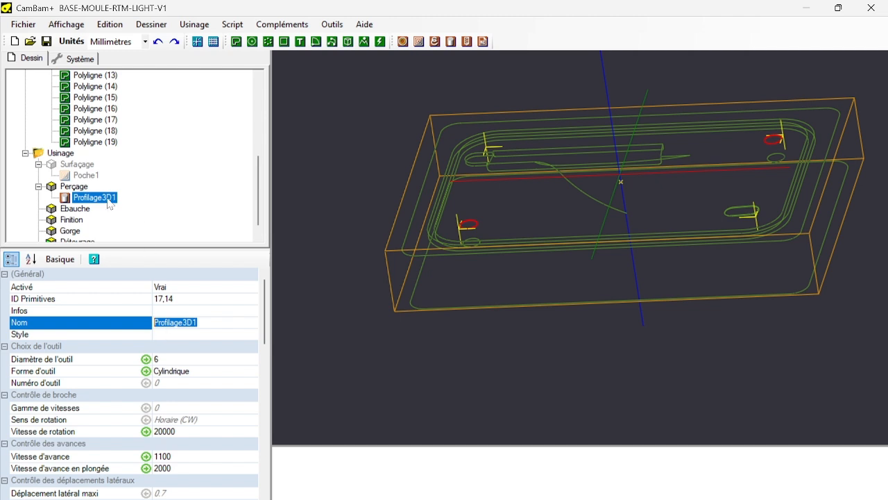
Create a drilling operation on the same two hole circles and move it into the Perçage group.
{"action": "left_click", "coordinate": [466, 42]}
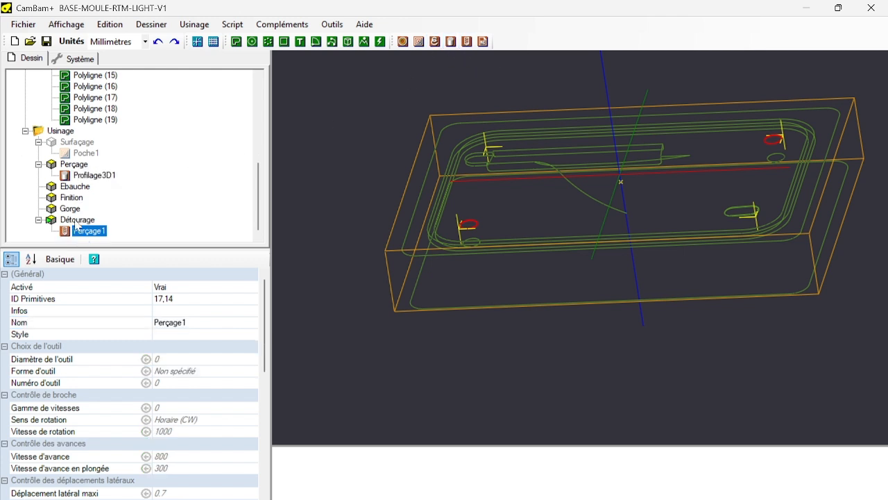
{"action": "left_click_drag", "start_coordinate": [84, 234], "coordinate": [88, 178]}
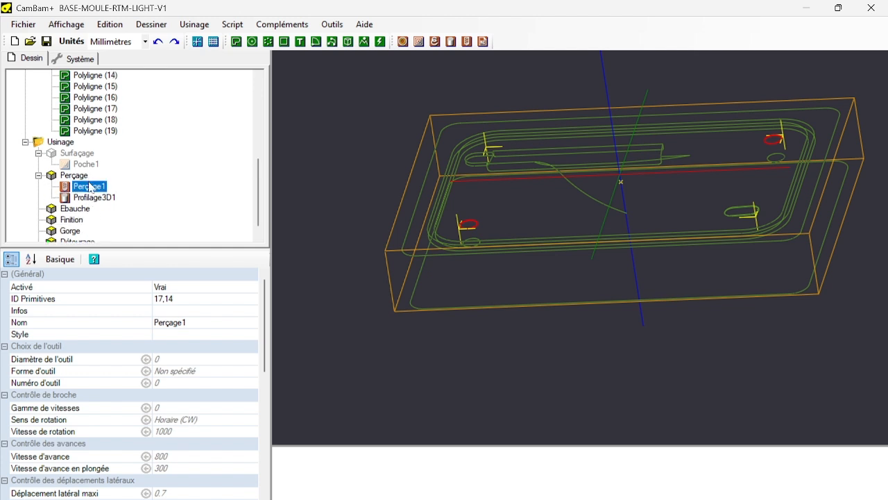
Delete the 3D profile operation from the Perçage group.
{"action": "left_click", "coordinate": [90, 199]}
{"action": "right_click", "coordinate": [90, 201]}
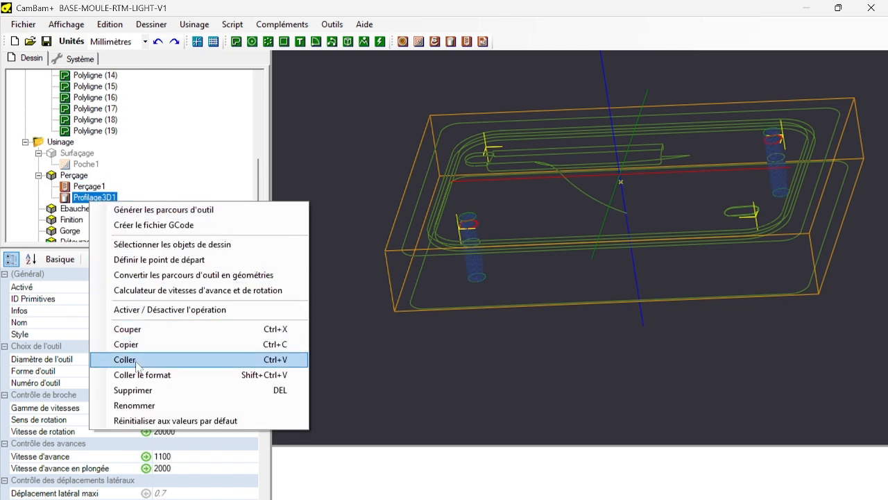
{"action": "left_click", "coordinate": [142, 391]}
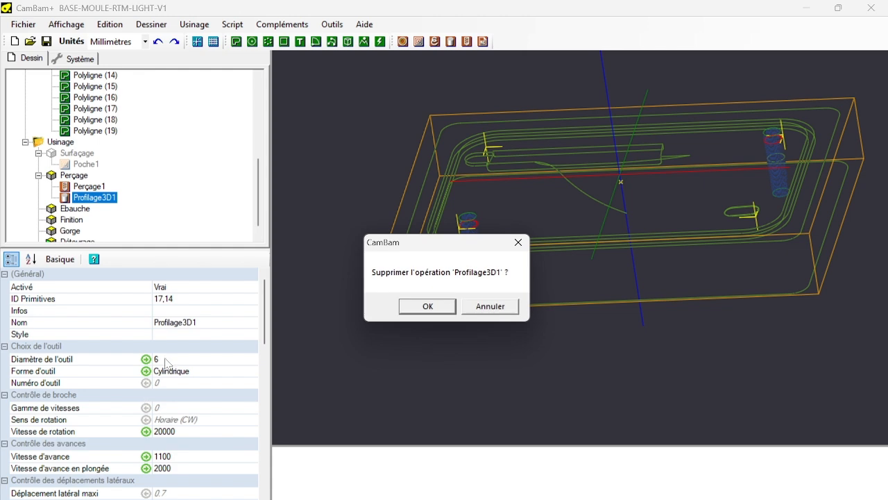
{"action": "left_click", "coordinate": [440, 310]}
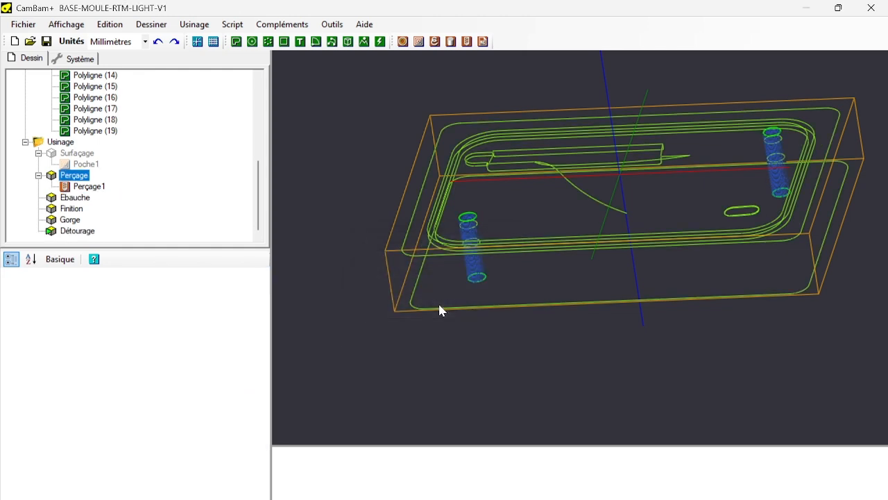
Copy the surfacing pocket and paste its format onto the drilling operation, using the style's default retract height of 5.
{"action": "left_click", "coordinate": [90, 187]}
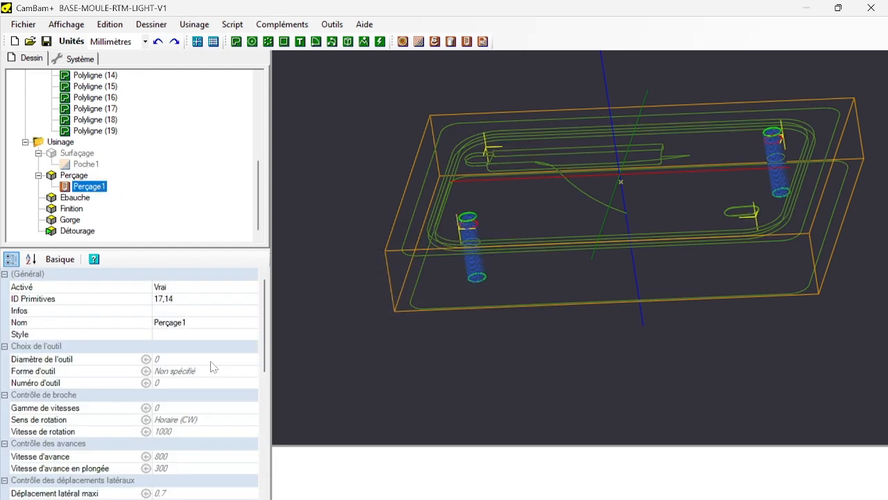
{"action": "scroll", "coordinate": [212, 367], "scroll_direction": "down", "scroll_amount": 10}
{"action": "scroll", "coordinate": [211, 367], "scroll_direction": "up", "scroll_amount": 10}
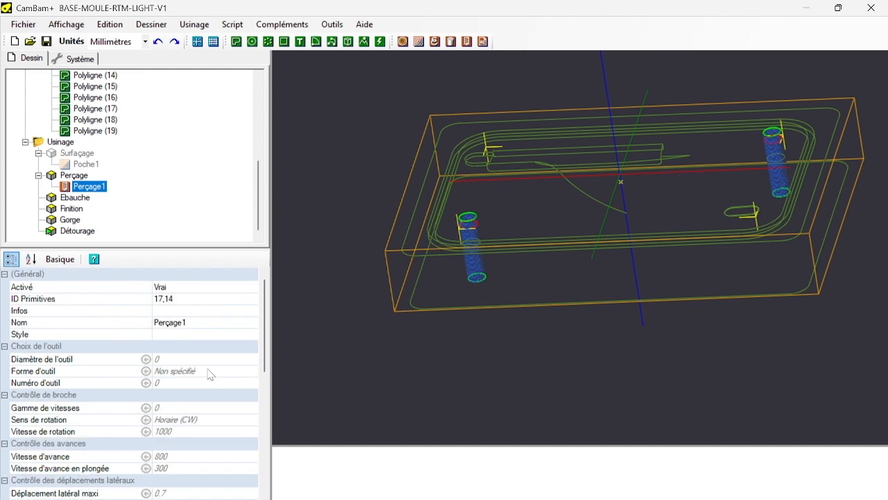
{"action": "left_click", "coordinate": [86, 164]}
{"action": "right_click", "coordinate": [83, 165]}
{"action": "left_click", "coordinate": [111, 308]}
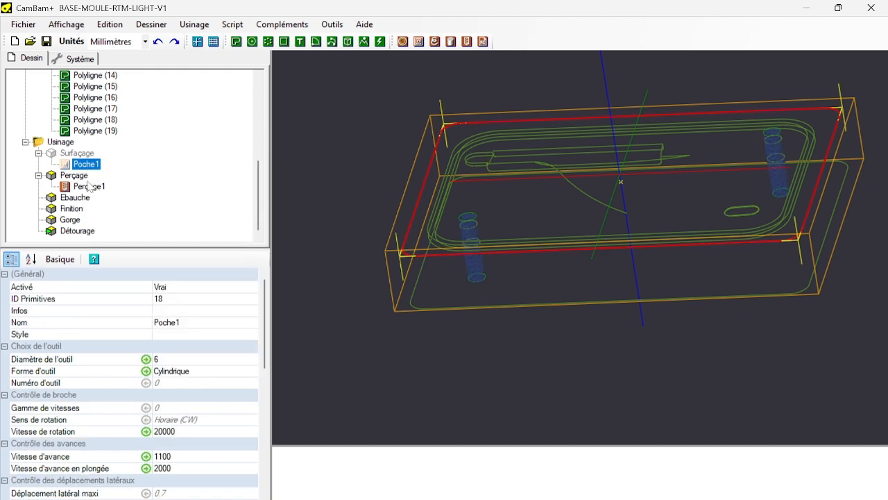
{"action": "right_click", "coordinate": [89, 186]}
{"action": "left_click", "coordinate": [146, 355]}
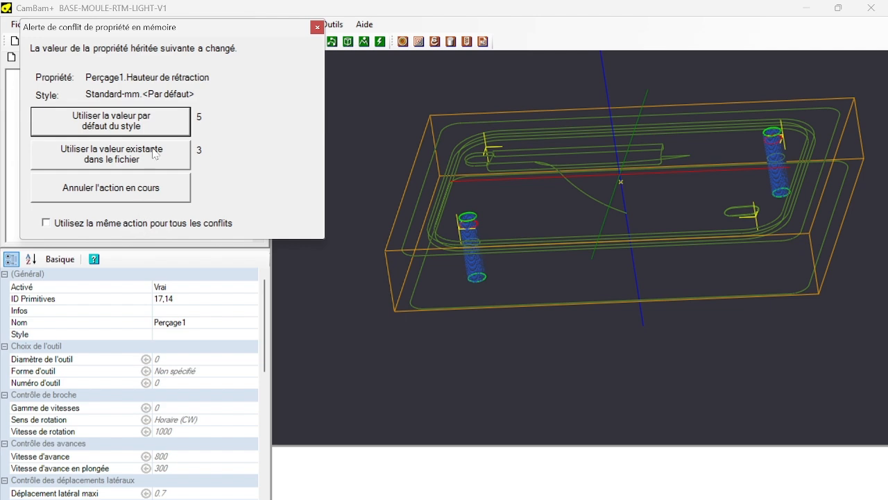
{"action": "left_click", "coordinate": [161, 128]}
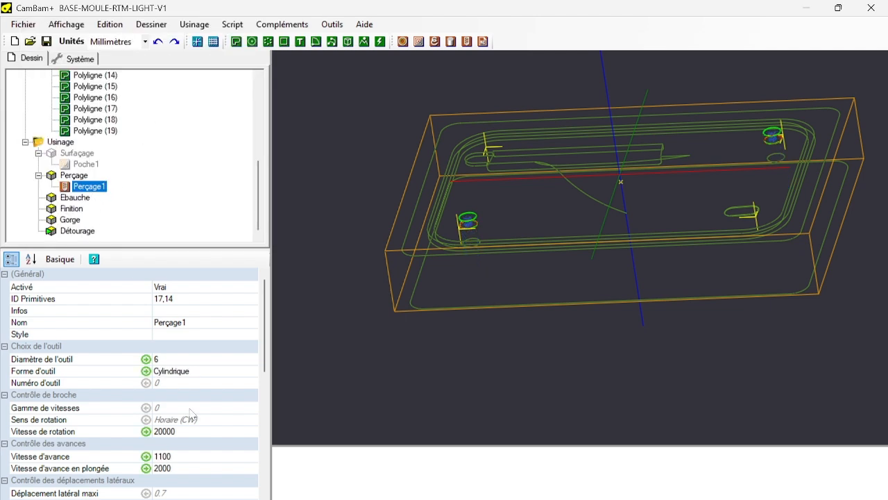
Display the size and position of polyline 13, the bottom circle of one drilled hole.
{"action": "scroll", "coordinate": [193, 414], "scroll_direction": "down", "scroll_amount": 2}
{"action": "scroll", "coordinate": [482, 236], "scroll_direction": "up", "scroll_amount": 5}
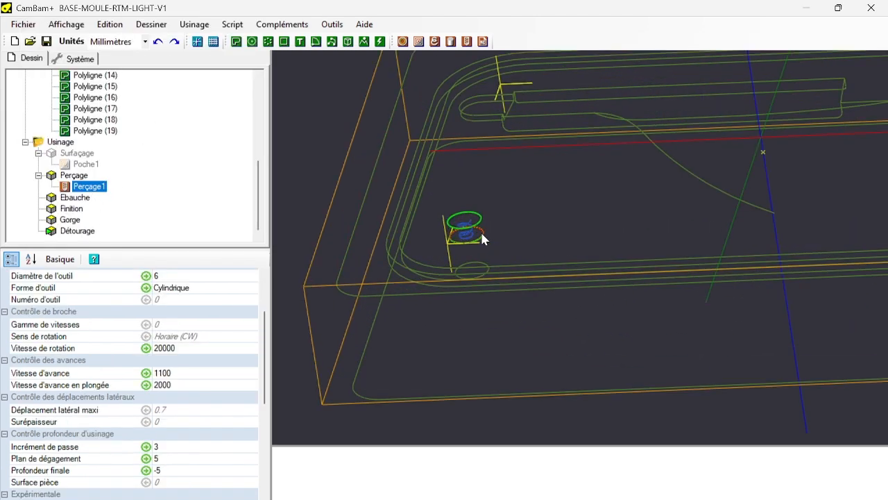
{"action": "left_click", "coordinate": [489, 285]}
{"action": "left_click", "coordinate": [487, 288]}
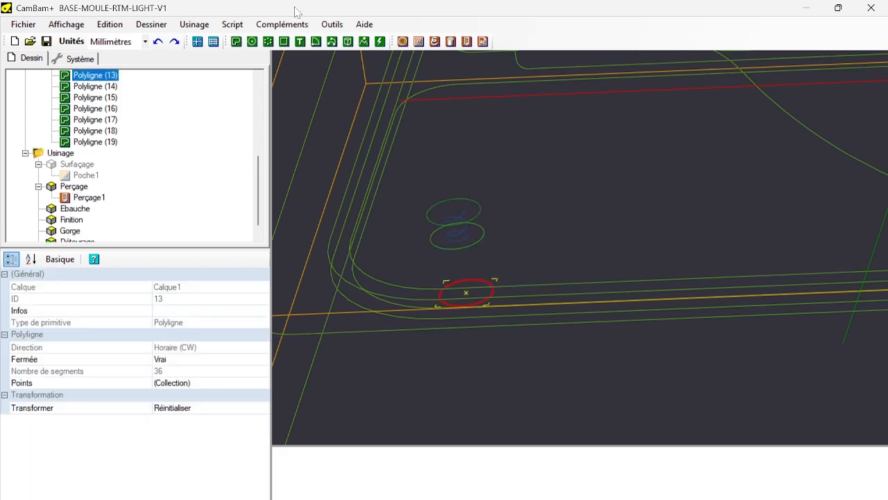
{"action": "left_click", "coordinate": [332, 25]}
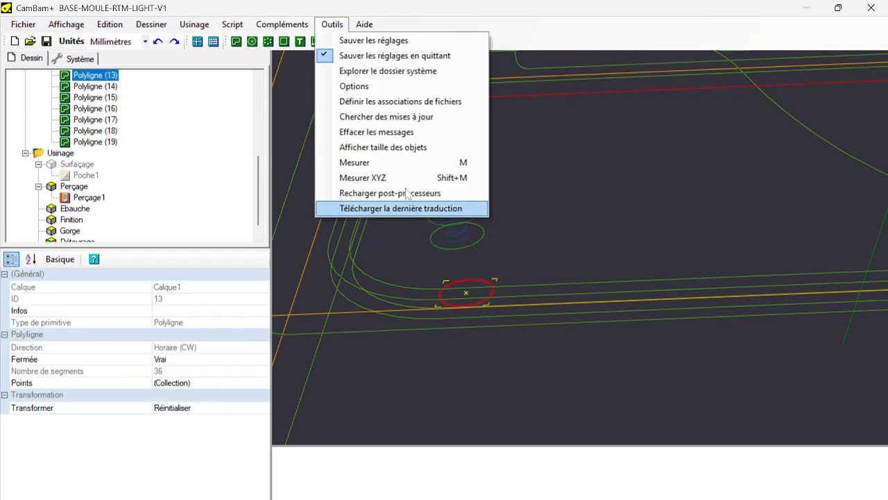
{"action": "left_click", "coordinate": [396, 148]}
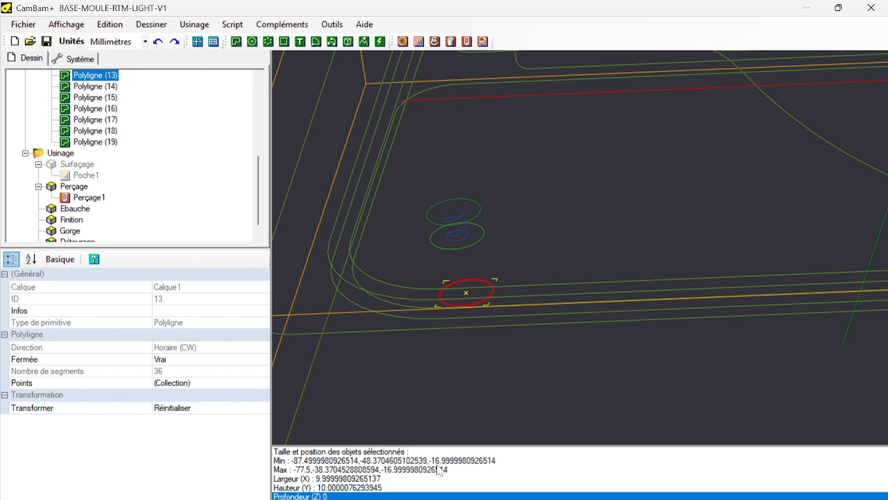
Set the final depth of the drilling operation Perçage1 to -17 mm.
{"action": "left_click", "coordinate": [88, 197]}
{"action": "scroll", "coordinate": [148, 333], "scroll_direction": "down", "scroll_amount": 5}
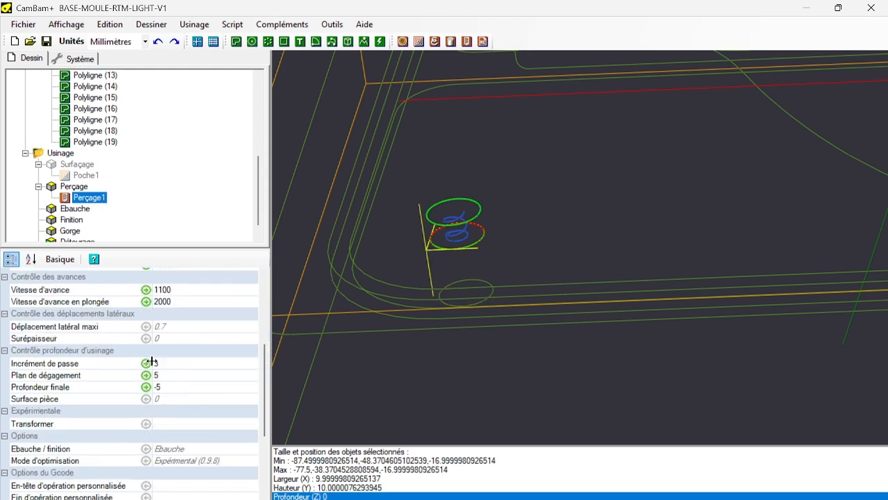
{"action": "left_click", "coordinate": [181, 390]}
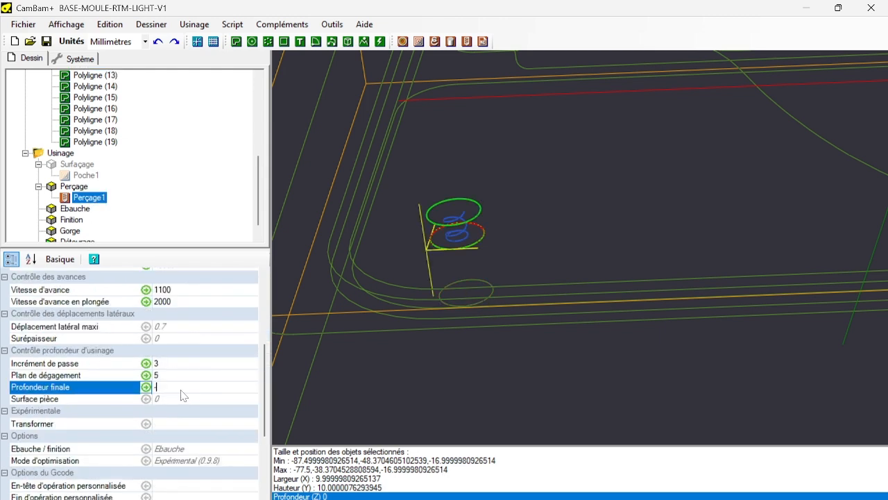
{"action": "key", "text": "Return"}
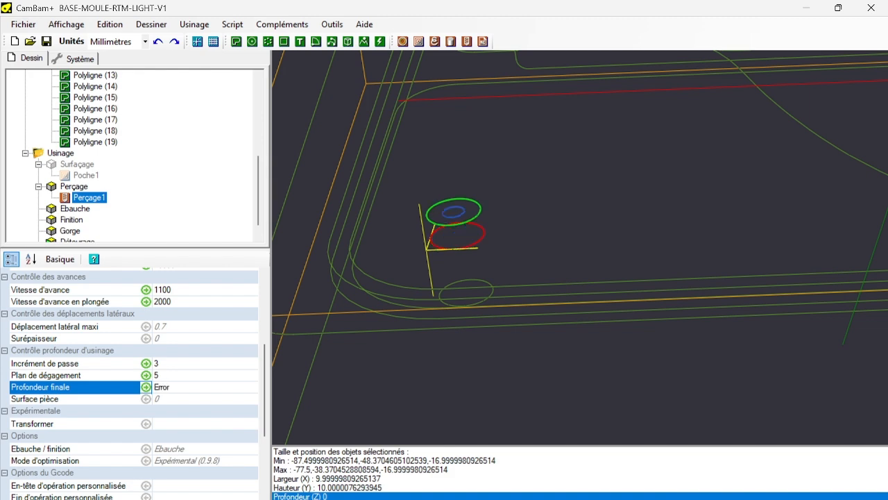
{"action": "scroll", "coordinate": [468, 241], "scroll_direction": "down", "scroll_amount": 3}
{"action": "scroll", "coordinate": [467, 238], "scroll_direction": "up", "scroll_amount": 3}
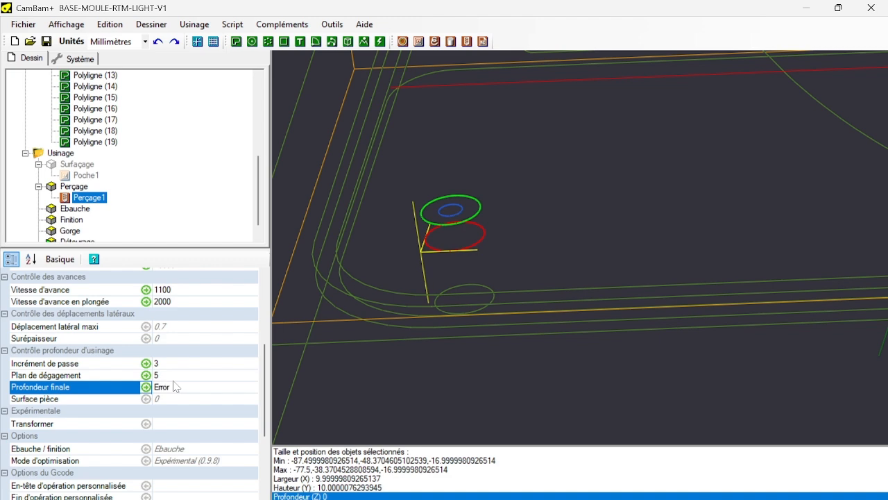
{"action": "left_click_drag", "start_coordinate": [177, 391], "coordinate": [3, 394]}
{"action": "key", "text": "BackSpace"}
{"action": "key", "text": "Return"}
{"action": "scroll", "coordinate": [441, 220], "scroll_direction": "down", "scroll_amount": 6}
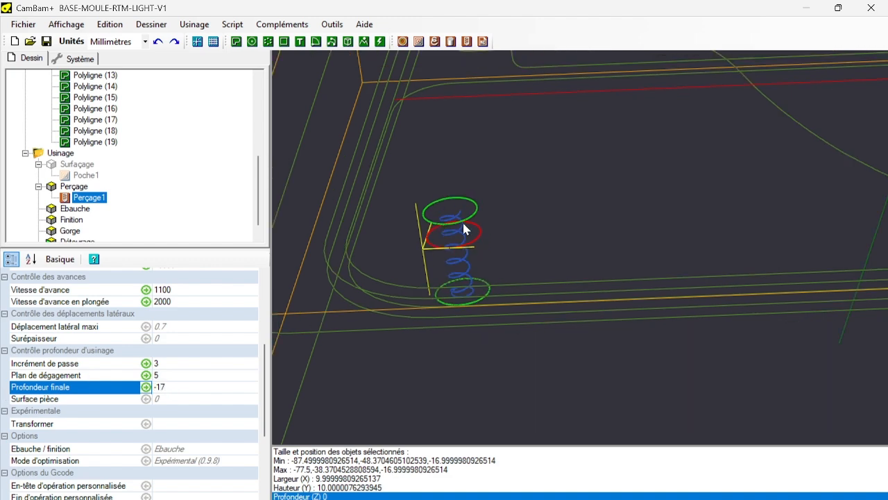
{"action": "scroll", "coordinate": [758, 208], "scroll_direction": "up", "scroll_amount": 5}
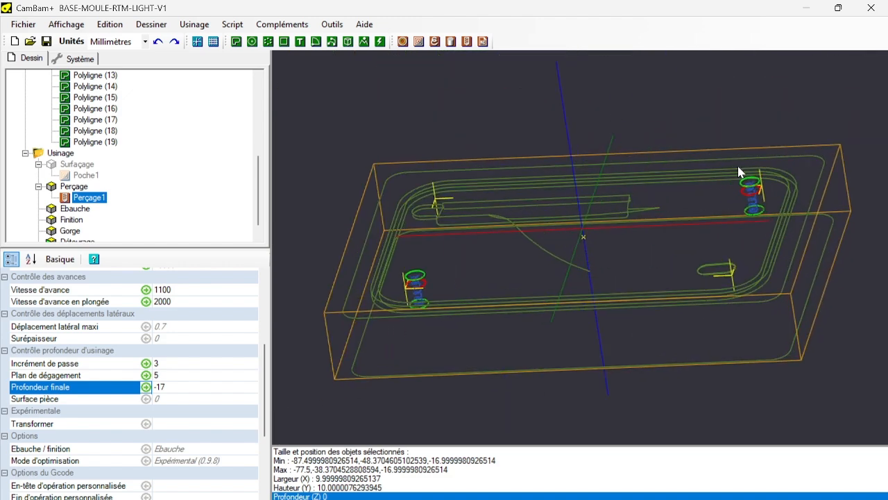
{"action": "scroll", "coordinate": [758, 203], "scroll_direction": "down", "scroll_amount": 6}
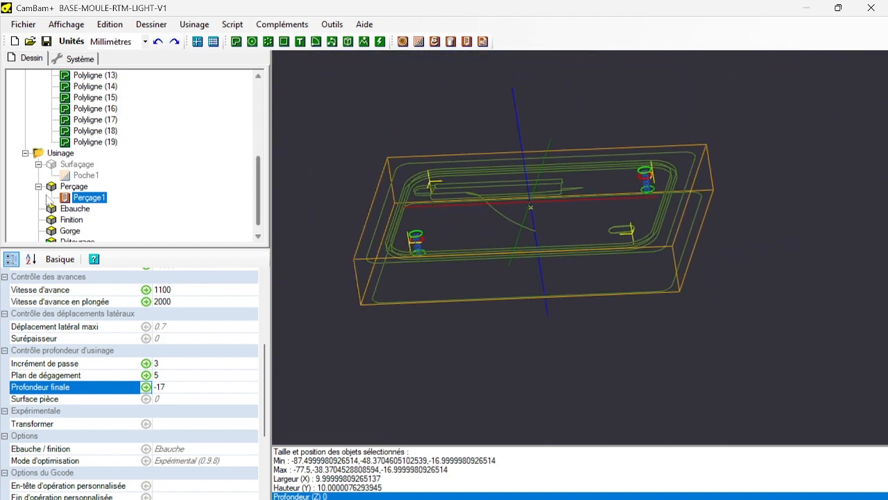
Disable the Perçage machining group and select the Ebauche group.
{"action": "left_click", "coordinate": [73, 186]}
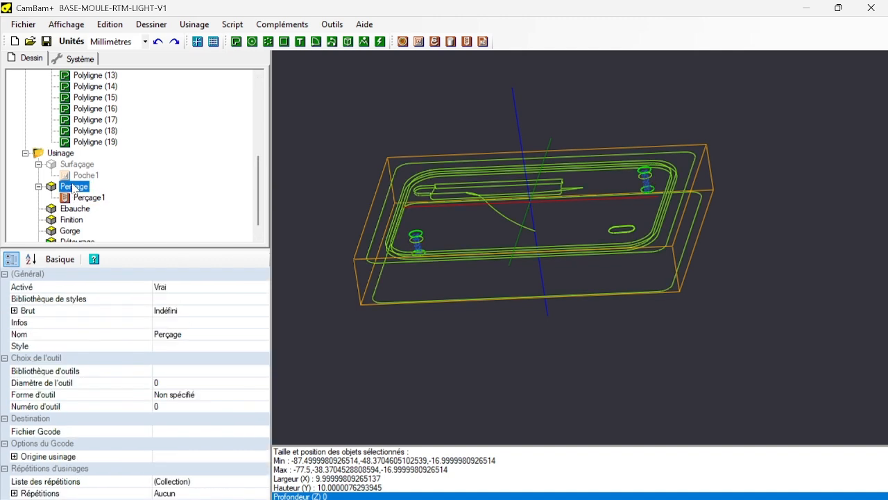
{"action": "key", "text": "space"}
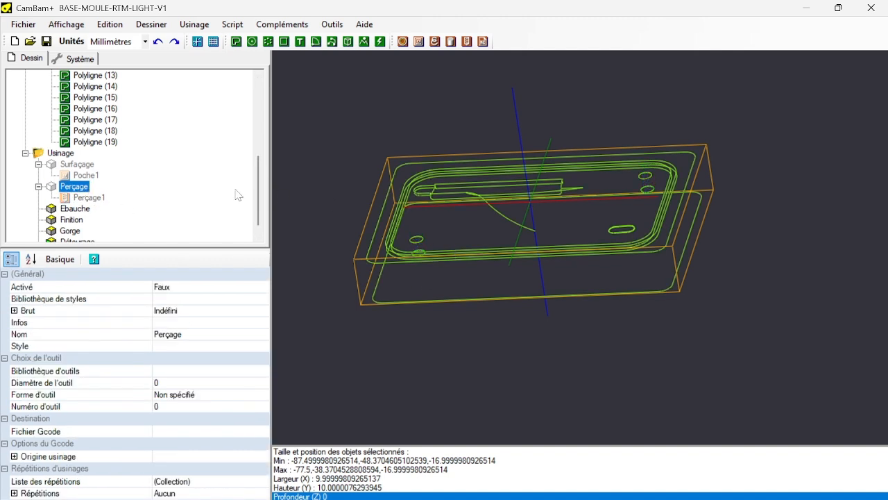
{"action": "left_click", "coordinate": [83, 211]}
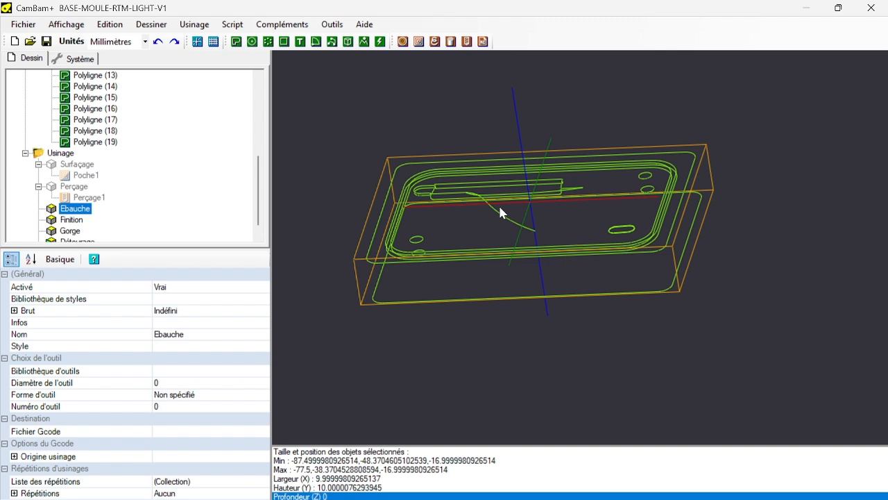
Draw a closed spline in the top view around the fin profile and oblong hole, inside the groove and clear of both round holes.
{"action": "scroll", "coordinate": [643, 194], "scroll_direction": "up", "scroll_amount": 2}
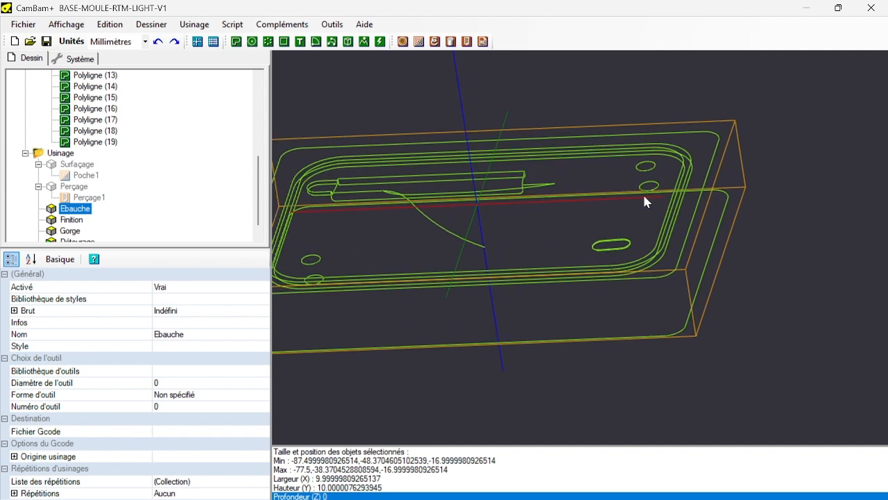
{"action": "scroll", "coordinate": [644, 197], "scroll_direction": "up", "scroll_amount": 2}
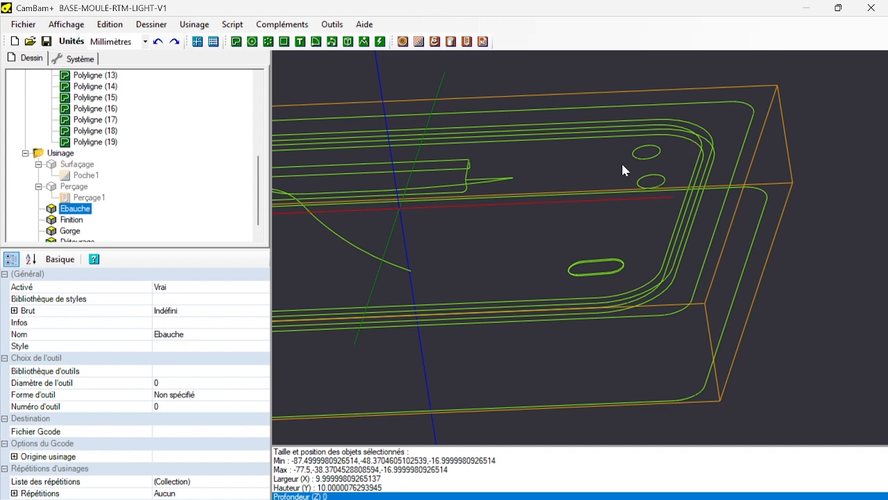
{"action": "scroll", "coordinate": [555, 161], "scroll_direction": "down", "scroll_amount": 3}
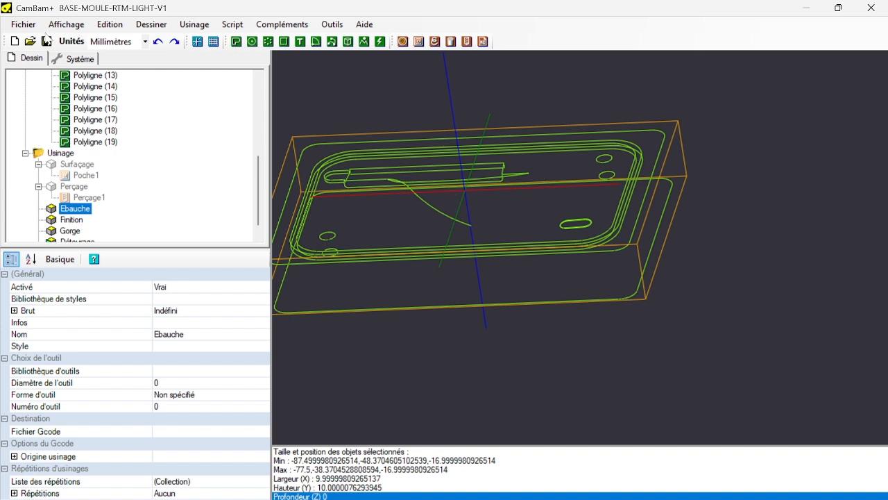
{"action": "left_click", "coordinate": [66, 24]}
{"action": "left_click", "coordinate": [86, 343]}
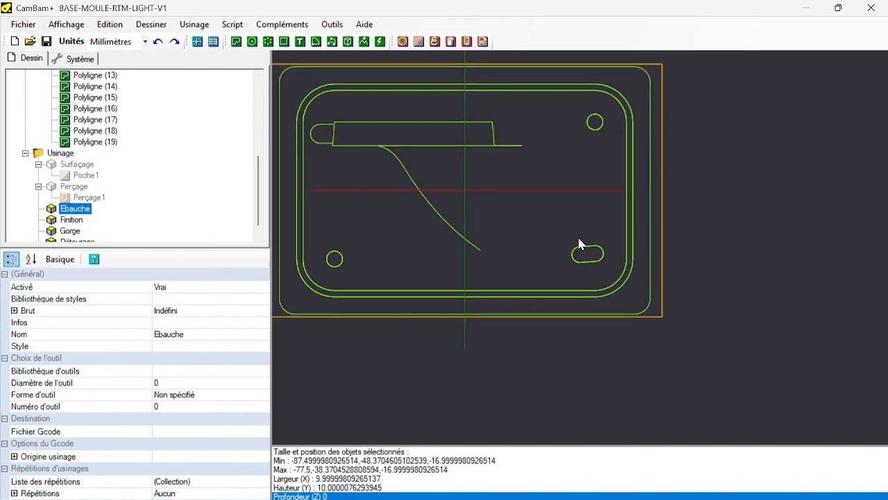
{"action": "left_click", "coordinate": [151, 24]}
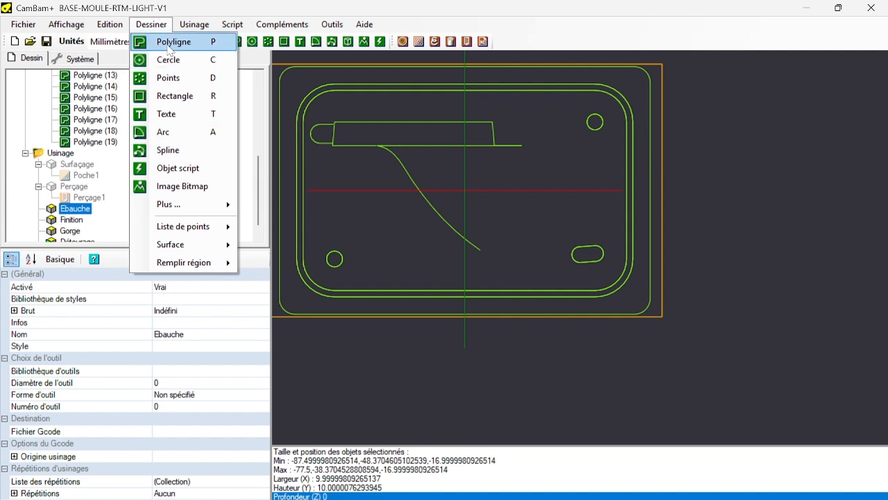
{"action": "left_click", "coordinate": [171, 151]}
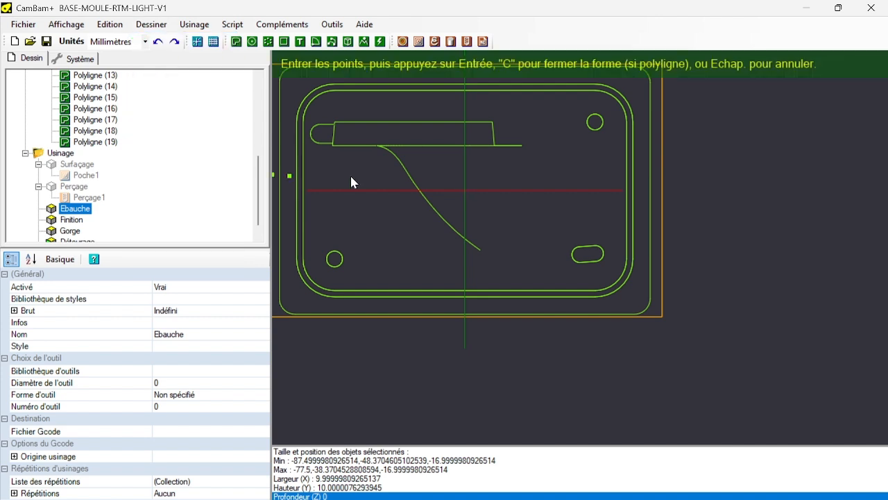
{"action": "left_click", "coordinate": [316, 155]}
{"action": "left_click", "coordinate": [375, 155]}
{"action": "left_click", "coordinate": [395, 174]}
{"action": "left_click", "coordinate": [424, 217]}
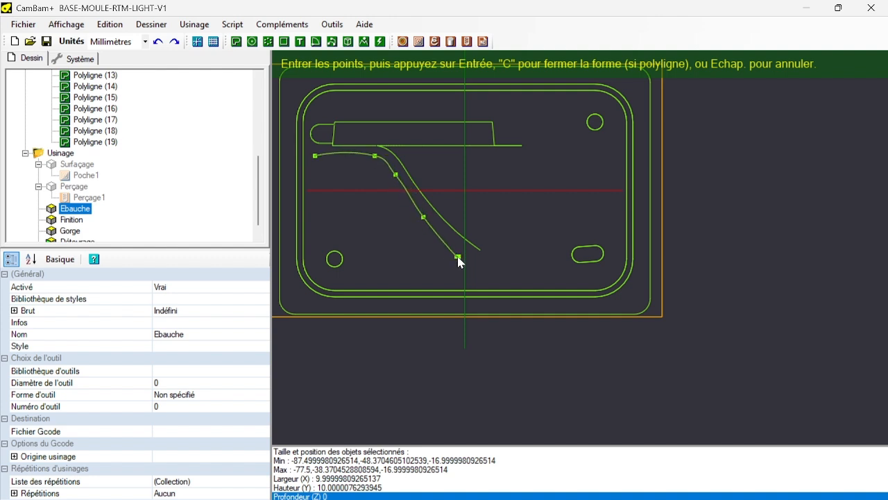
{"action": "left_click", "coordinate": [494, 271]}
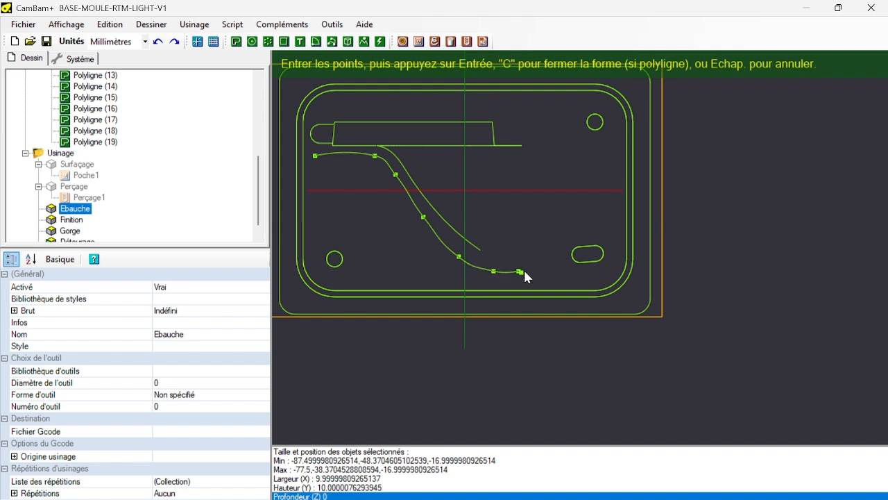
{"action": "left_click", "coordinate": [575, 275]}
{"action": "left_click", "coordinate": [605, 272]}
{"action": "left_click", "coordinate": [616, 262]}
{"action": "left_click", "coordinate": [617, 239]}
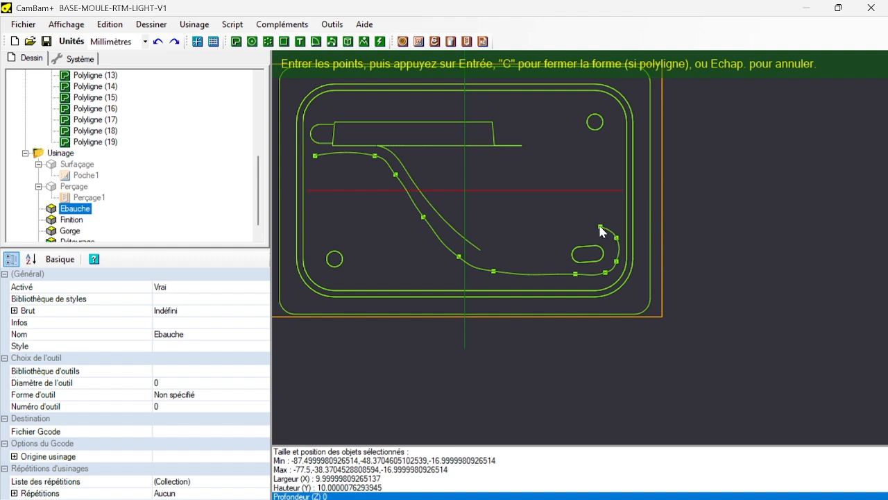
{"action": "left_click", "coordinate": [537, 207]}
{"action": "left_click", "coordinate": [521, 177]}
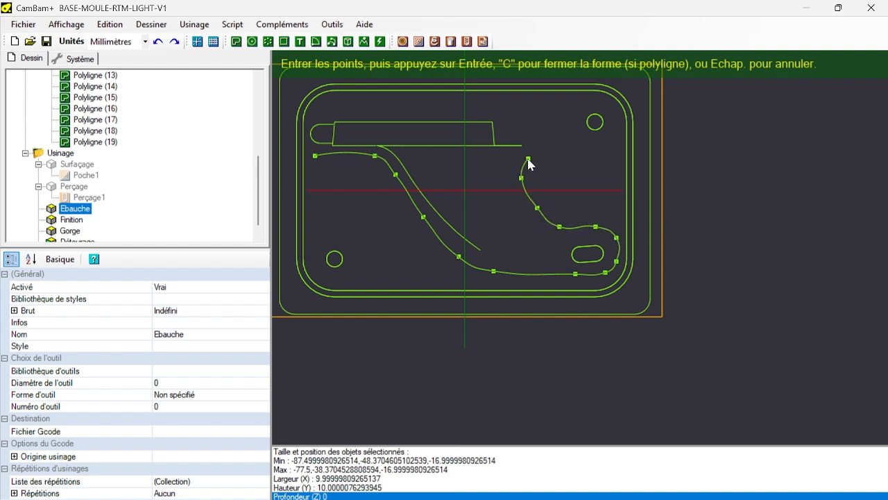
{"action": "left_click", "coordinate": [528, 158]}
{"action": "left_click", "coordinate": [550, 146]}
{"action": "left_click", "coordinate": [548, 122]}
{"action": "left_click", "coordinate": [543, 106]}
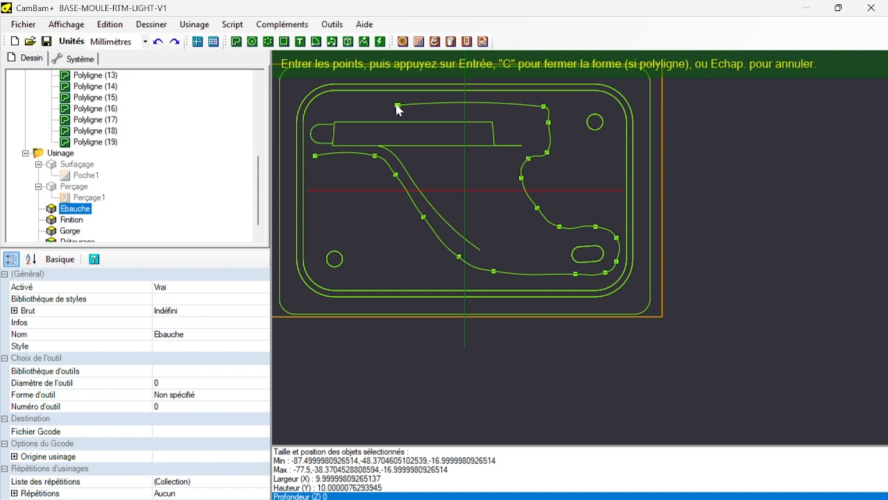
{"action": "left_click", "coordinate": [438, 103]}
{"action": "left_click", "coordinate": [350, 104]}
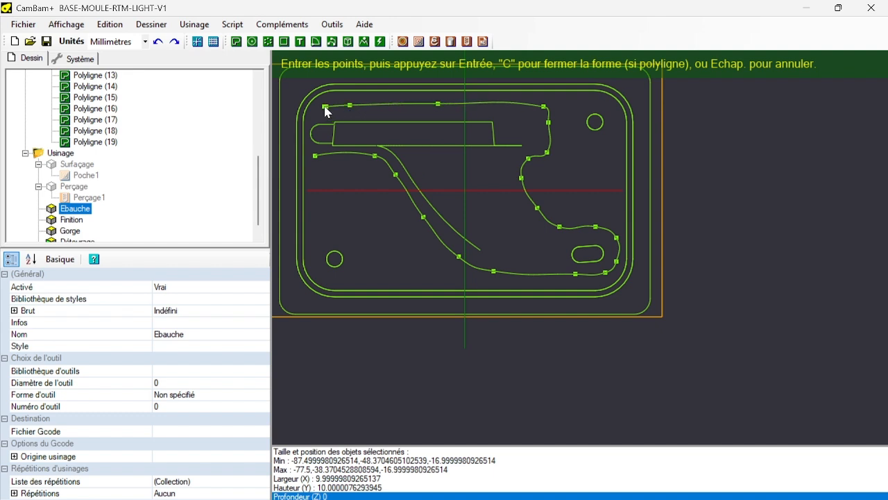
{"action": "left_click", "coordinate": [317, 107]}
{"action": "left_click", "coordinate": [308, 118]}
{"action": "left_click", "coordinate": [307, 139]}
{"action": "left_click", "coordinate": [316, 156]}
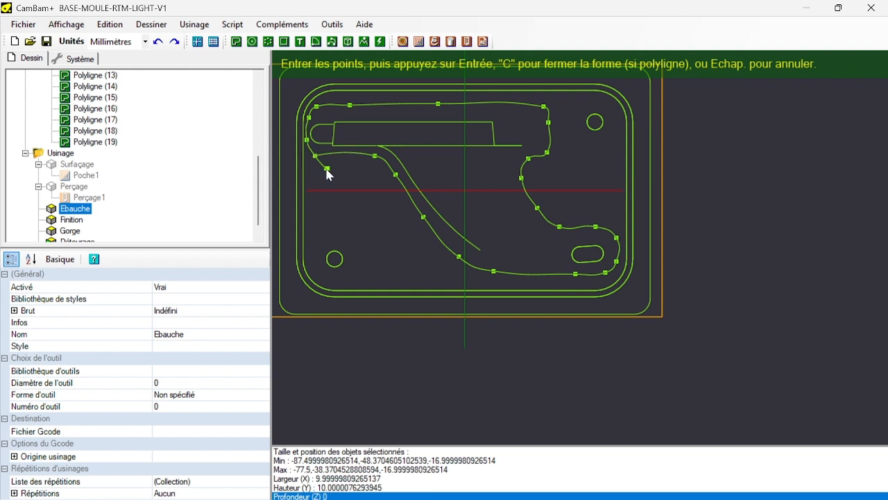
{"action": "key", "text": "c"}
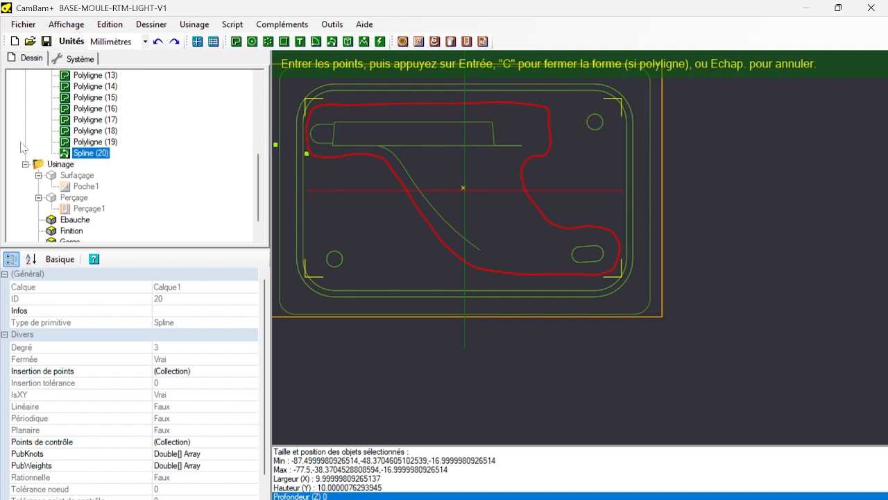
{"action": "scroll", "coordinate": [82, 203], "scroll_direction": "down", "scroll_amount": 1}
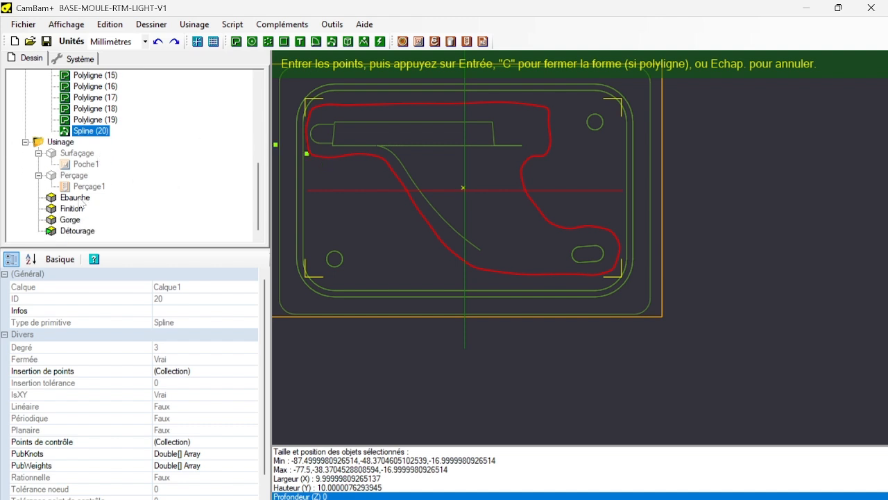
Make the Par défaut layer containing the mould surface visible and leave the spline drawing command.
{"action": "left_click", "coordinate": [76, 198]}
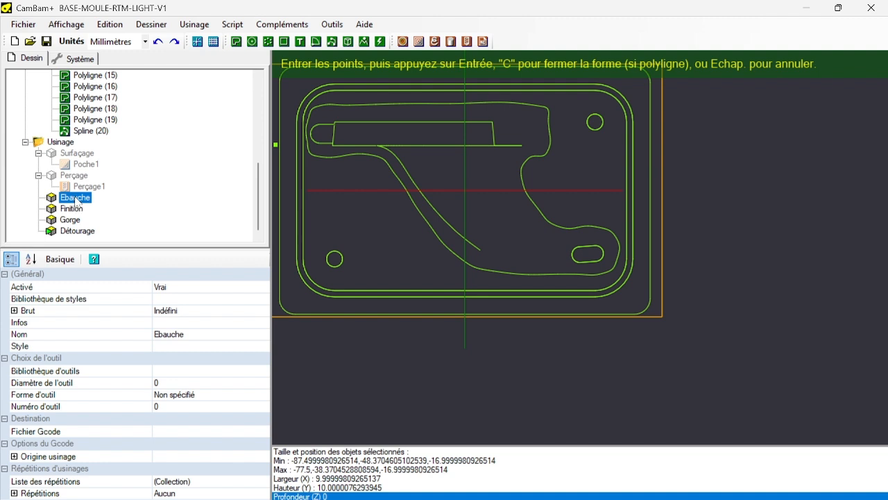
{"action": "scroll", "coordinate": [148, 176], "scroll_direction": "up", "scroll_amount": 6}
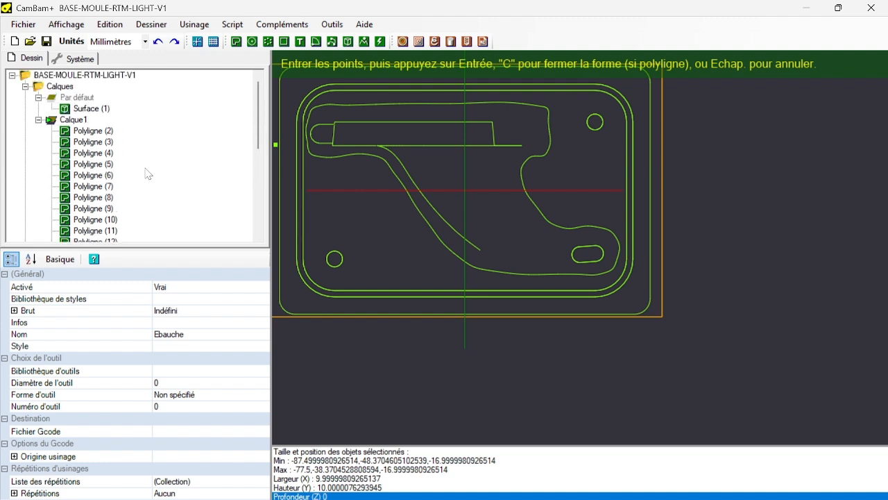
{"action": "left_click", "coordinate": [80, 97]}
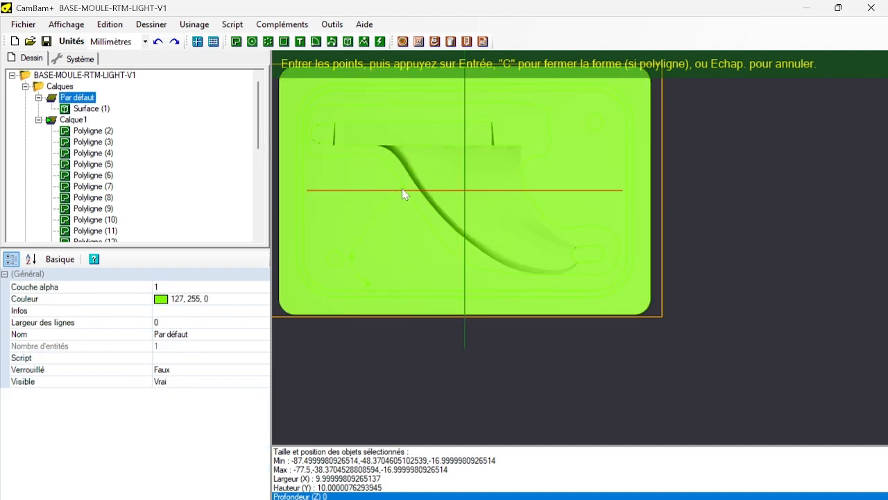
{"action": "key", "text": "Escape"}
Create a 3D profile operation on the mould surface and move it into the Ebauche group.
{"action": "left_click", "coordinate": [377, 217]}
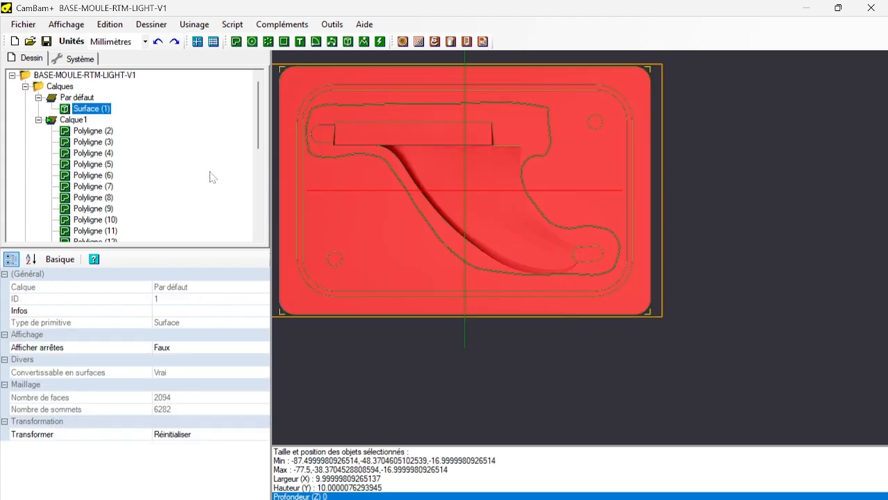
{"action": "left_click", "coordinate": [452, 42]}
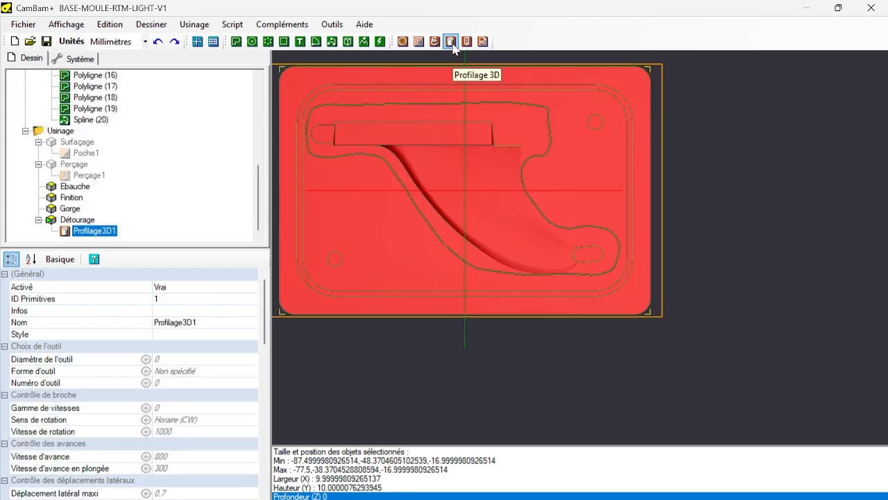
{"action": "left_click_drag", "start_coordinate": [81, 233], "coordinate": [72, 187]}
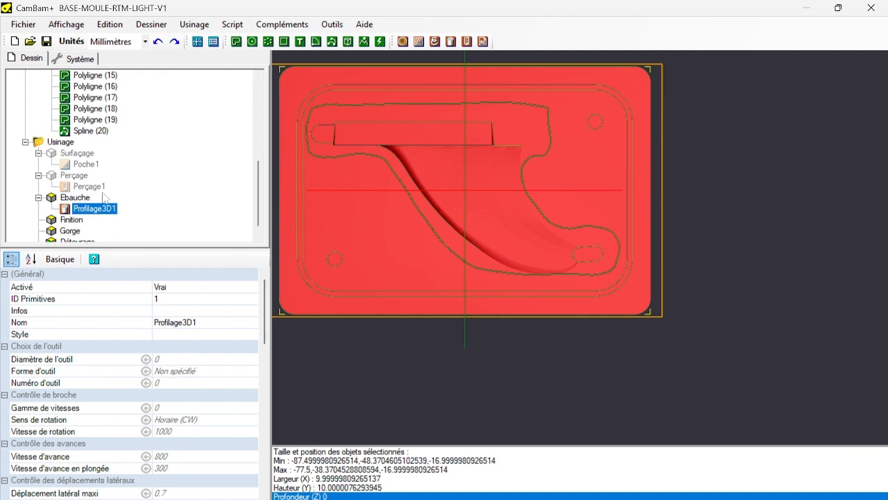
Copy the Poche1 operation and paste its format onto Profilage3D1.
{"action": "left_click", "coordinate": [93, 165]}
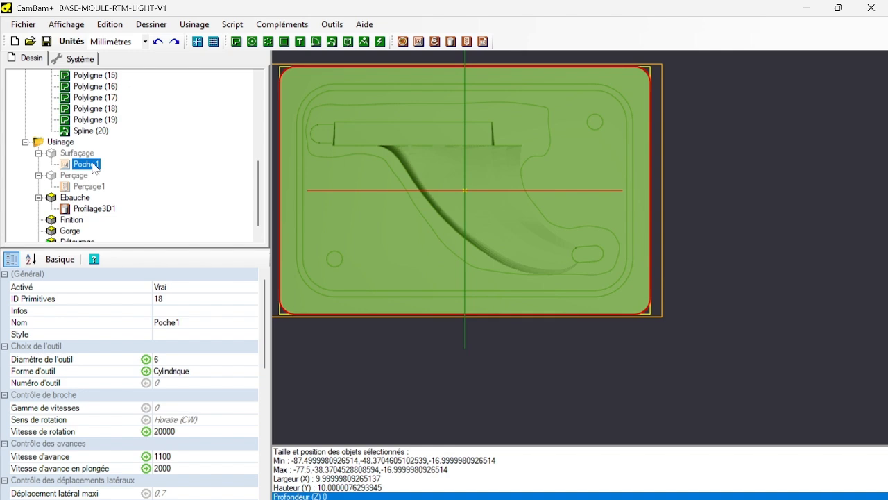
{"action": "right_click", "coordinate": [93, 166]}
{"action": "left_click", "coordinate": [141, 305]}
{"action": "right_click", "coordinate": [102, 209]}
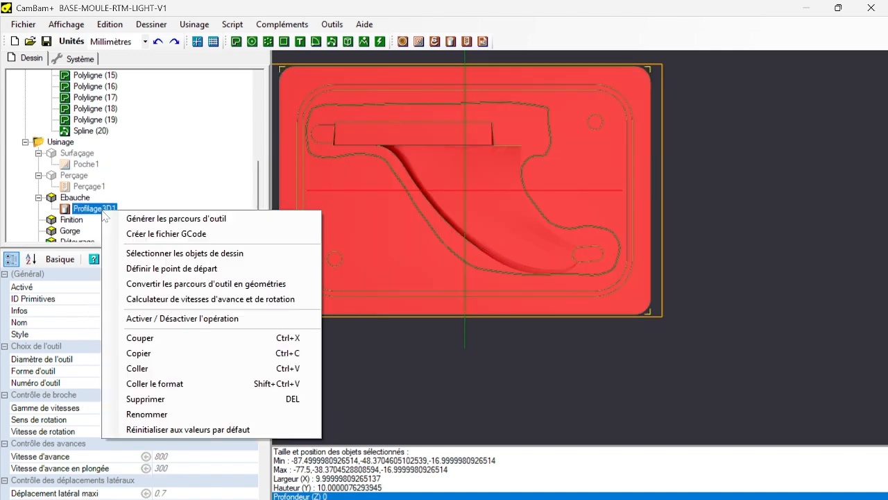
{"action": "left_click", "coordinate": [165, 386]}
Set the depth increment of the roughing operation Profilage3D1 to 1 mm.
{"action": "scroll", "coordinate": [185, 378], "scroll_direction": "down", "scroll_amount": 2}
{"action": "scroll", "coordinate": [192, 327], "scroll_direction": "up", "scroll_amount": 2}
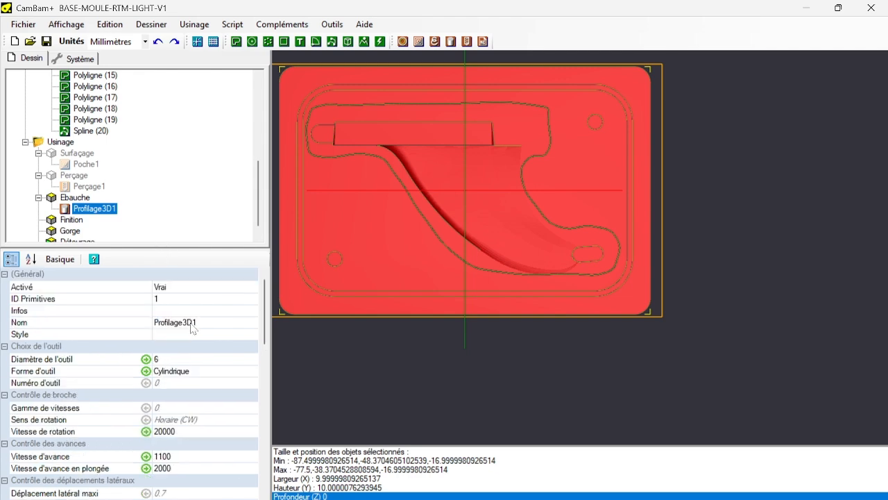
{"action": "scroll", "coordinate": [191, 328], "scroll_direction": "down", "scroll_amount": 2}
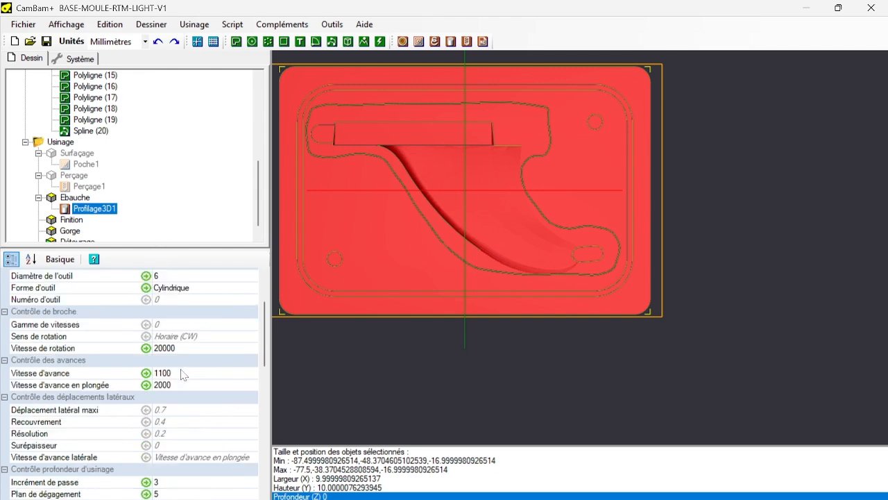
{"action": "scroll", "coordinate": [182, 372], "scroll_direction": "down", "scroll_amount": 4}
{"action": "scroll", "coordinate": [177, 378], "scroll_direction": "up", "scroll_amount": 2}
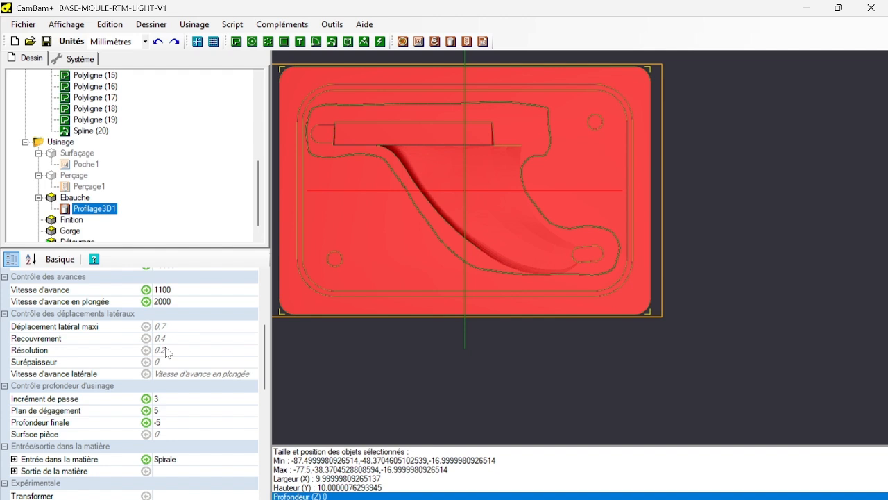
{"action": "left_click", "coordinate": [161, 398]}
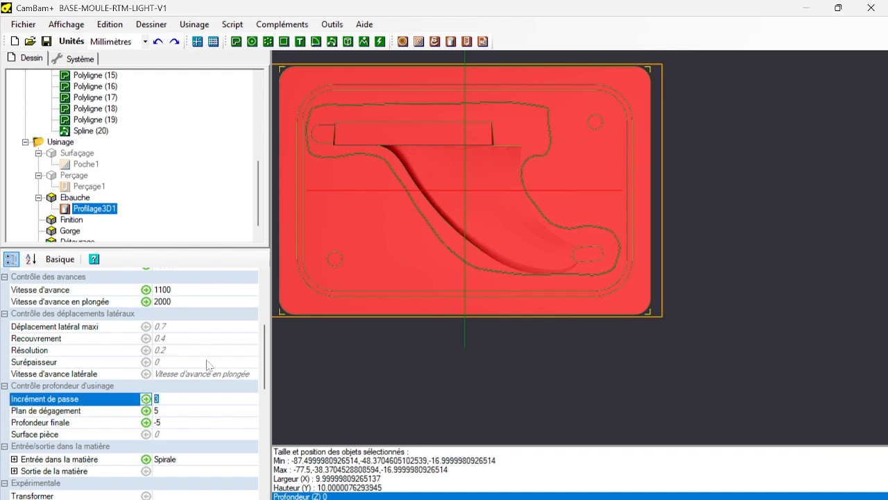
{"action": "type", "text": "1"}
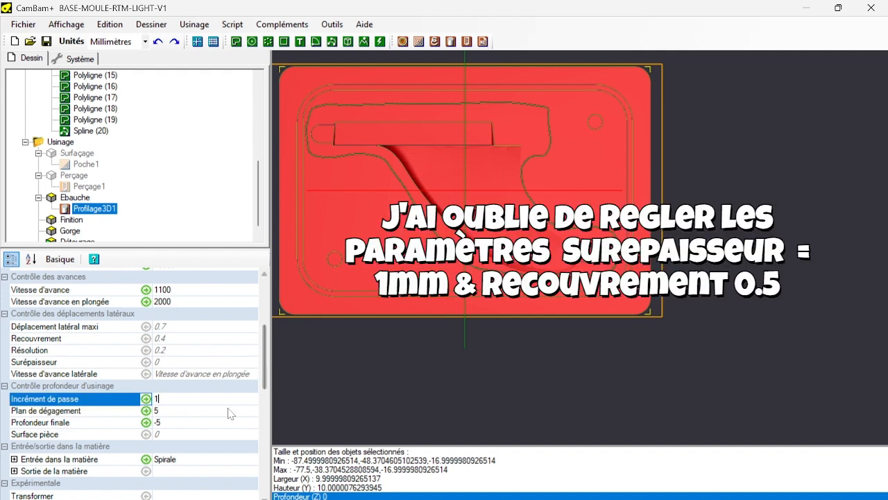
{"action": "left_click", "coordinate": [230, 411]}
Clear the copied final depth of Profilage3D1 and reset it to the default value.
{"action": "left_click", "coordinate": [186, 424]}
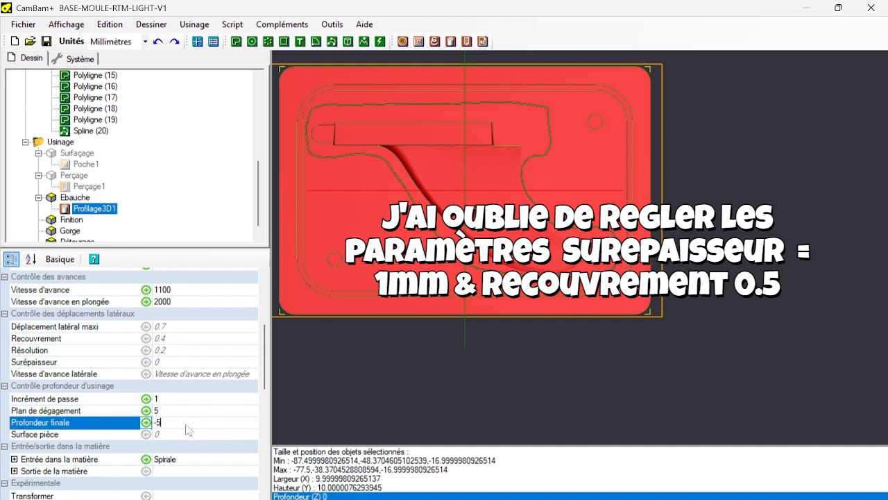
{"action": "left_click_drag", "start_coordinate": [186, 424], "coordinate": [74, 435]}
{"action": "key", "text": "BackSpace"}
{"action": "left_click", "coordinate": [146, 422]}
{"action": "left_click", "coordinate": [178, 447]}
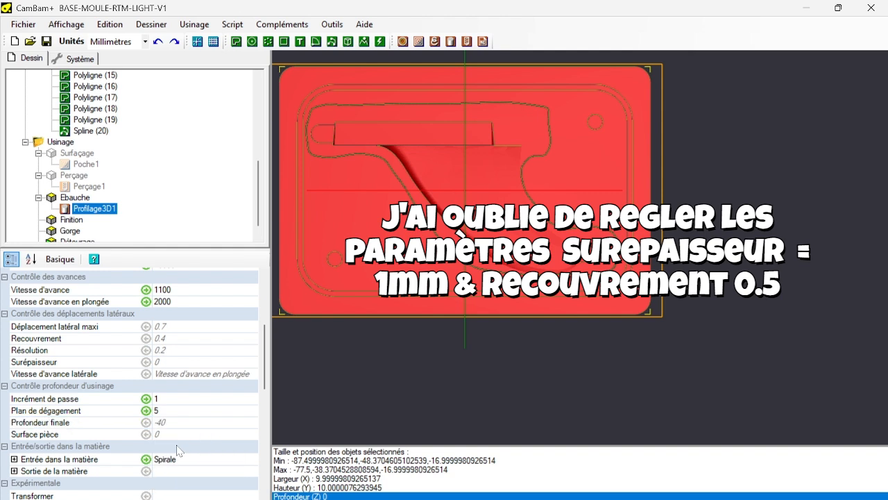
Assign the spline drawn around the fin, Spline (20), as the limit shape of Profilage3D1.
{"action": "scroll", "coordinate": [147, 392], "scroll_direction": "down", "scroll_amount": 2}
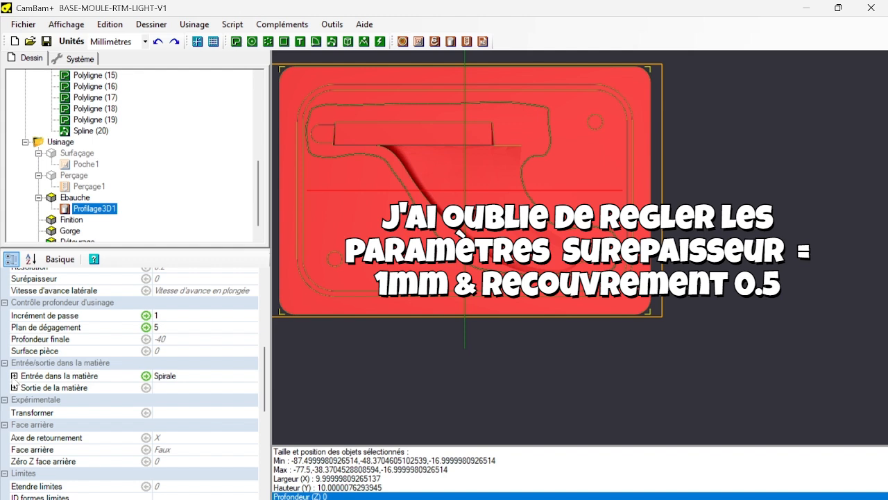
{"action": "scroll", "coordinate": [76, 395], "scroll_direction": "down", "scroll_amount": 2}
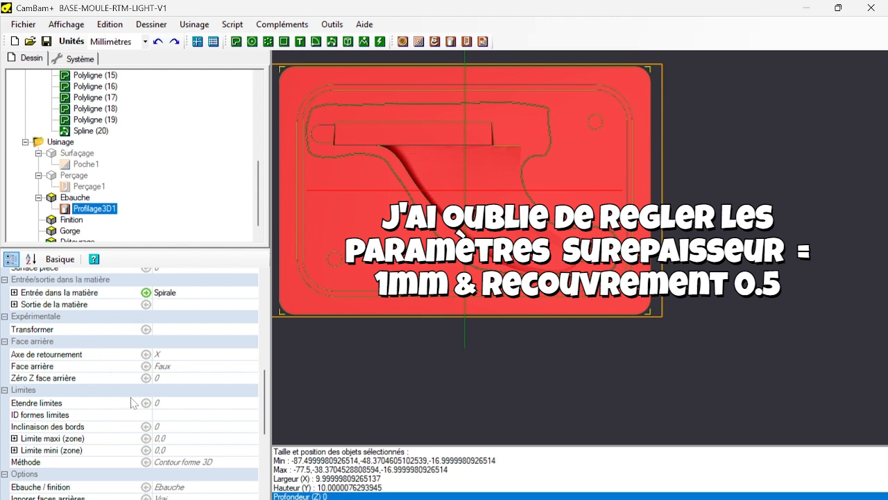
{"action": "left_click", "coordinate": [170, 417]}
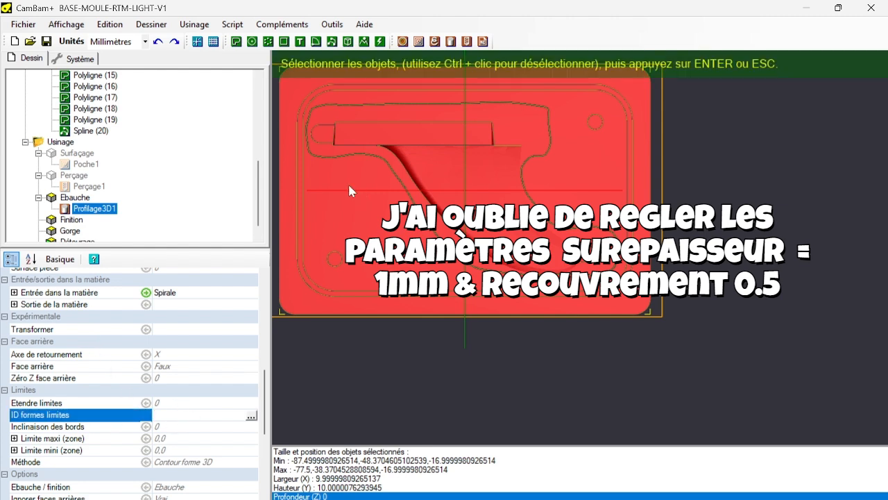
{"action": "left_click", "coordinate": [87, 131]}
{"action": "key", "text": "Return"}
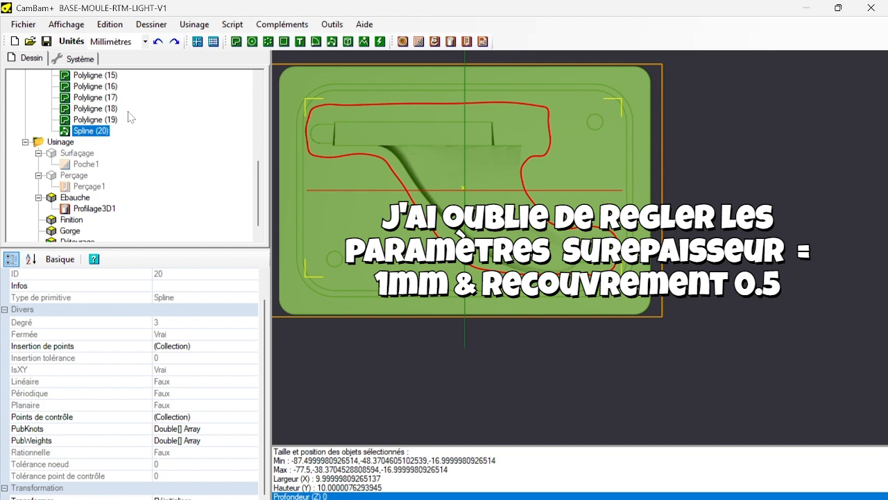
Extend the limits of Profilage3D1 by 3 mm and set the limit method to Formes sélectionnées.
{"action": "left_click", "coordinate": [95, 208]}
{"action": "scroll", "coordinate": [153, 346], "scroll_direction": "down", "scroll_amount": 10}
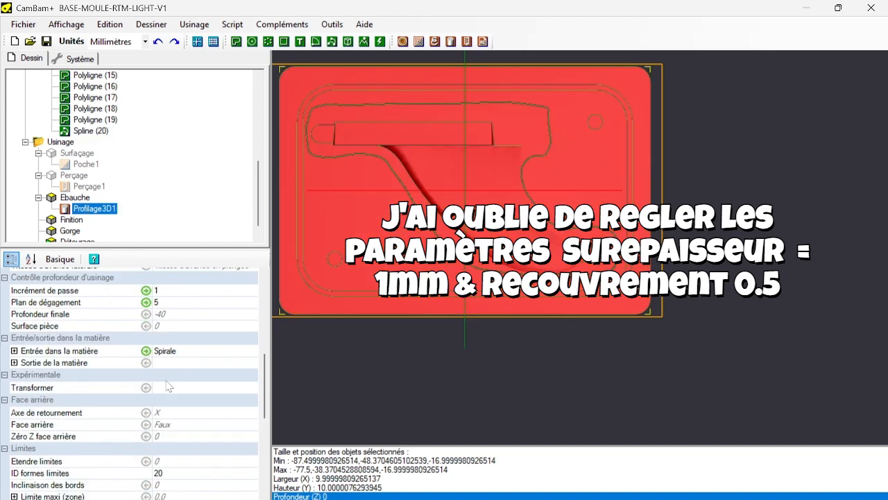
{"action": "scroll", "coordinate": [170, 337], "scroll_direction": "down", "scroll_amount": 5}
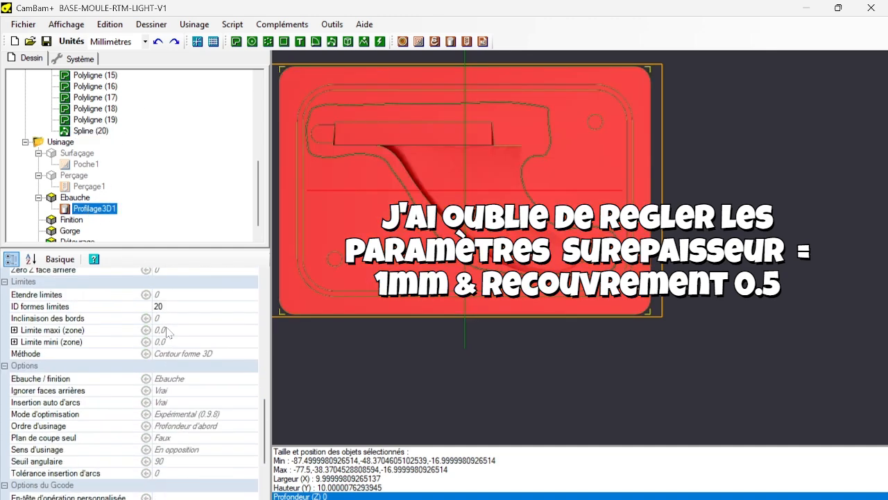
{"action": "left_click", "coordinate": [89, 297]}
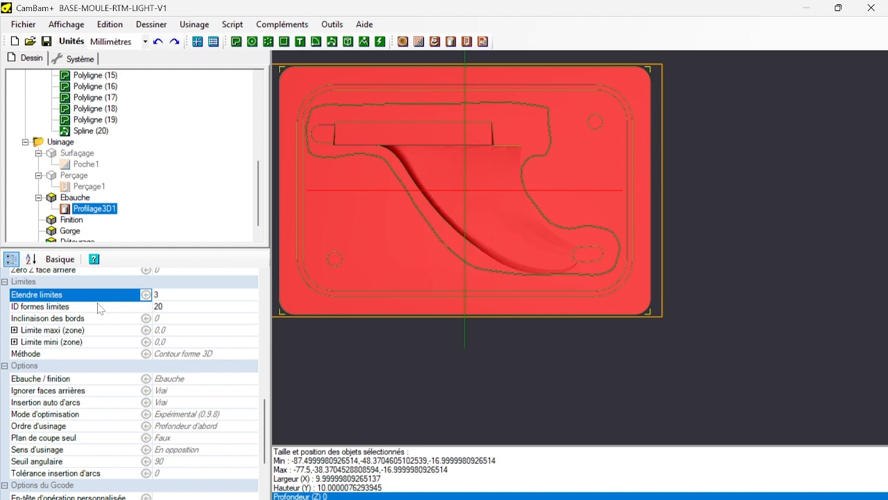
{"action": "left_click", "coordinate": [175, 328]}
{"action": "left_click", "coordinate": [41, 356]}
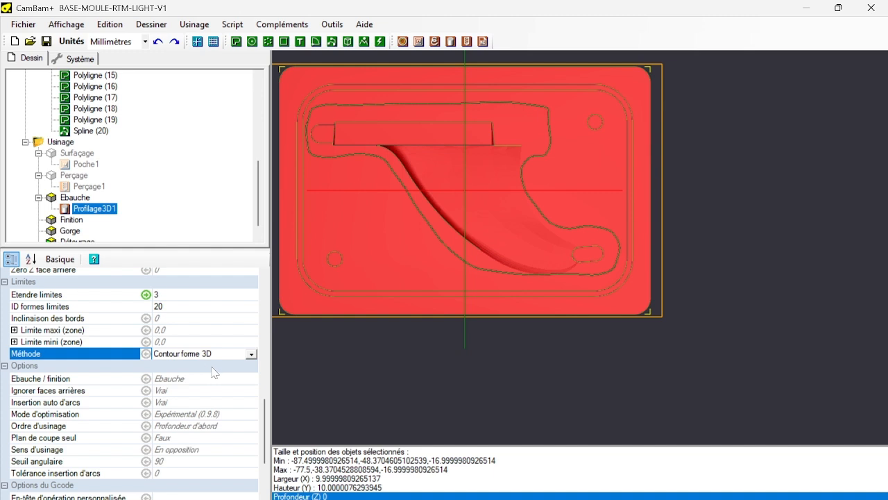
{"action": "left_click", "coordinate": [251, 354]}
{"action": "left_click", "coordinate": [85, 383]}
Check the Ebauche / finition and machining order options of Profilage3D1, and set the milling direction to Mixte.
{"action": "left_click", "coordinate": [203, 380]}
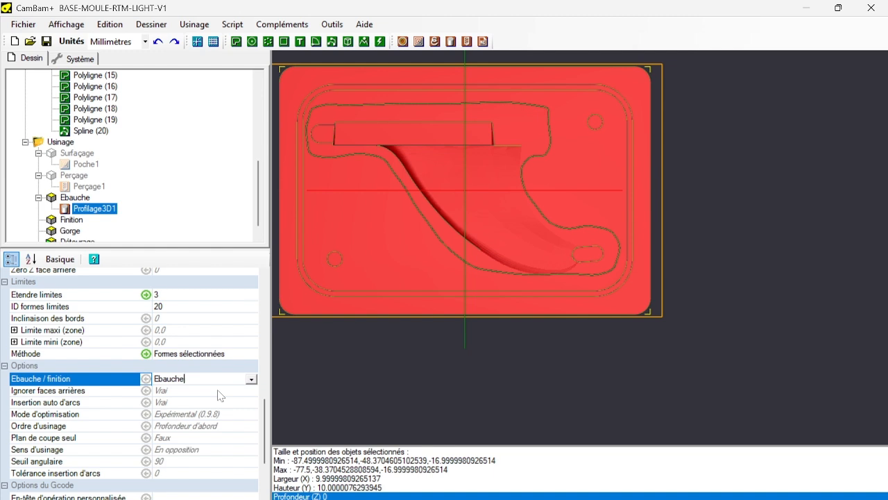
{"action": "left_click", "coordinate": [225, 427]}
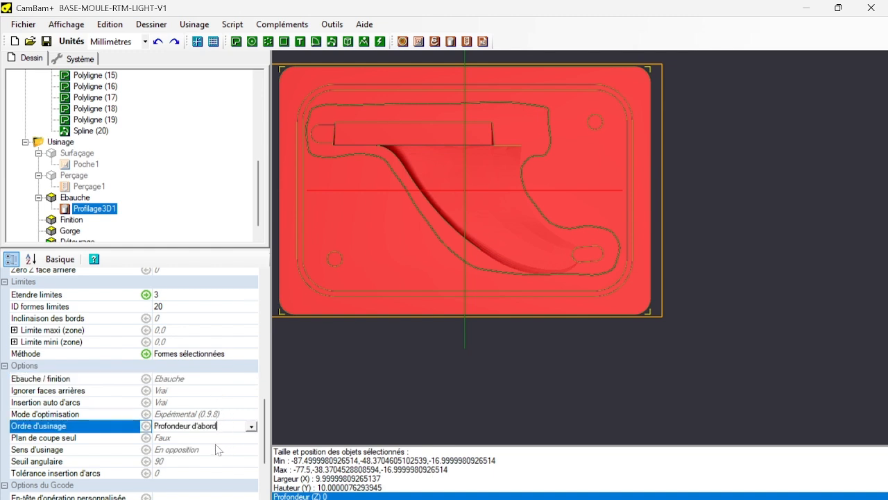
{"action": "left_click", "coordinate": [215, 450]}
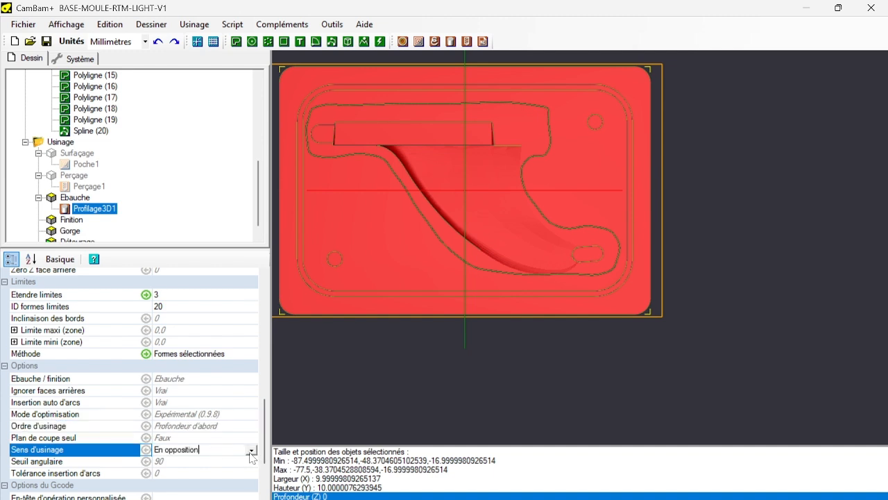
{"action": "left_click", "coordinate": [251, 450]}
{"action": "left_click", "coordinate": [76, 479]}
{"action": "scroll", "coordinate": [119, 462], "scroll_direction": "down", "scroll_amount": 2}
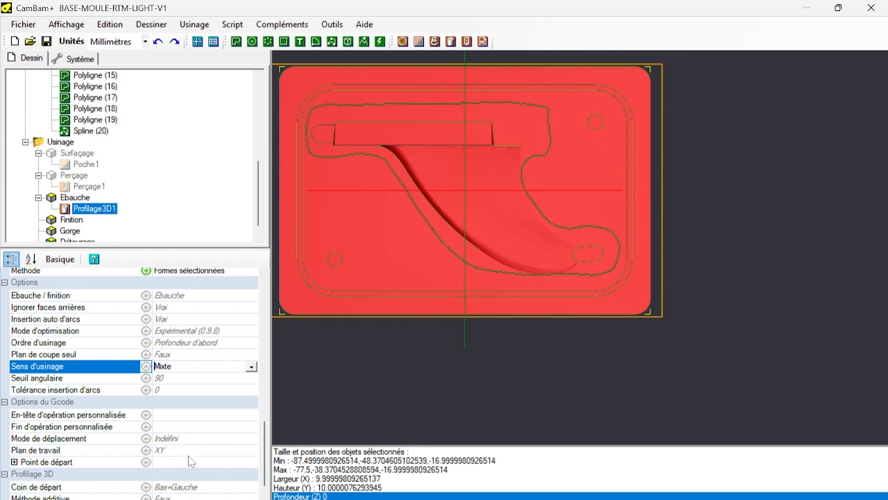
Set the 3D profile method of Profilage3D1 to Lignes de niveau - Ebauche and generate its toolpaths.
{"action": "scroll", "coordinate": [181, 456], "scroll_direction": "down", "scroll_amount": 1}
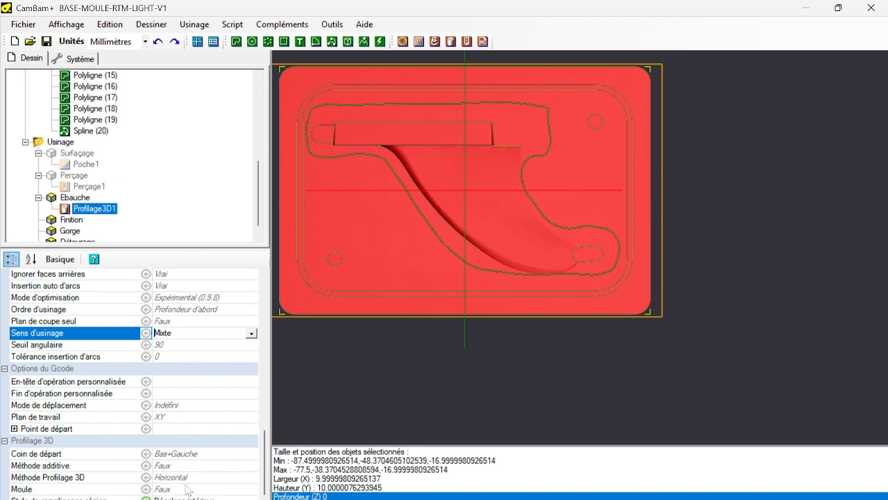
{"action": "left_click", "coordinate": [204, 477]}
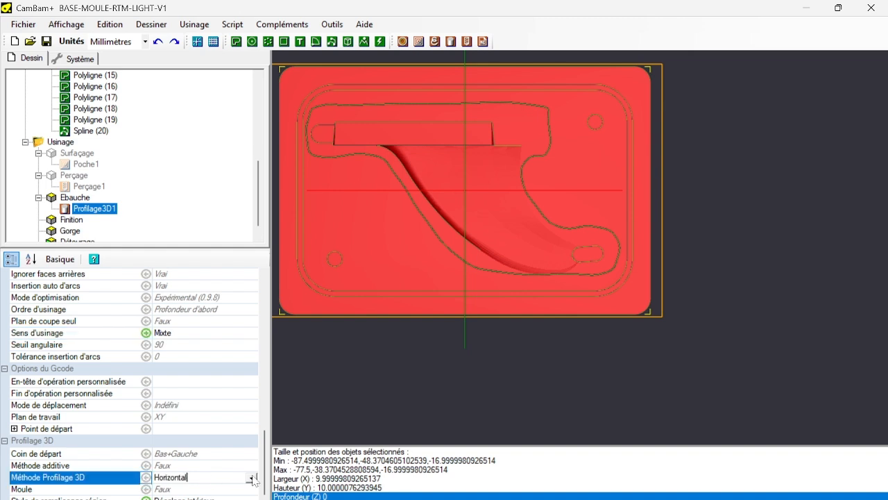
{"action": "left_click", "coordinate": [251, 477]}
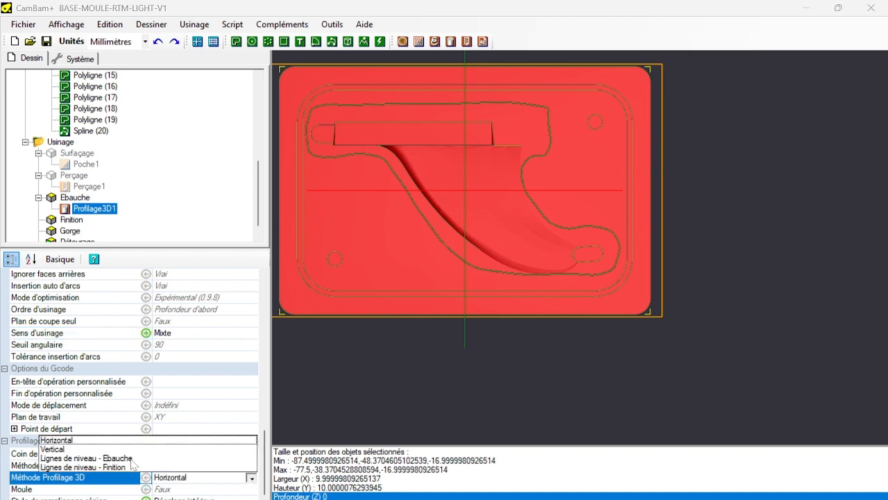
{"action": "left_click", "coordinate": [132, 459]}
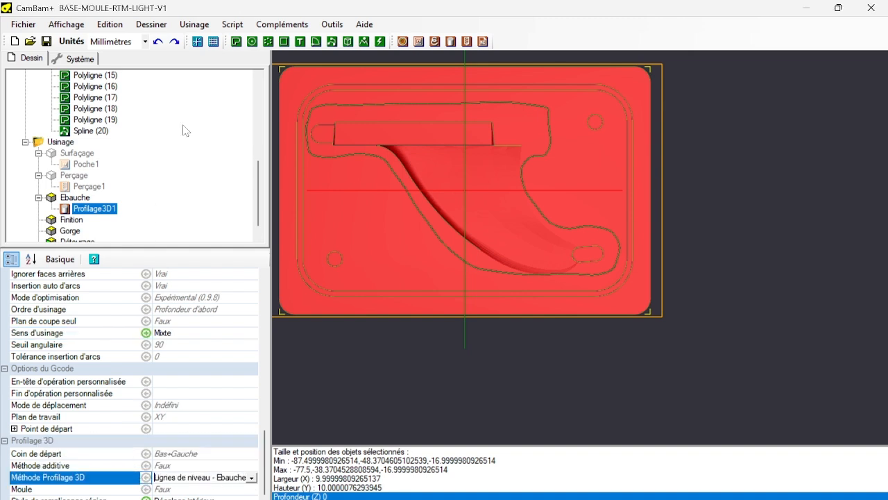
{"action": "right_click", "coordinate": [79, 208]}
{"action": "left_click", "coordinate": [101, 216]}
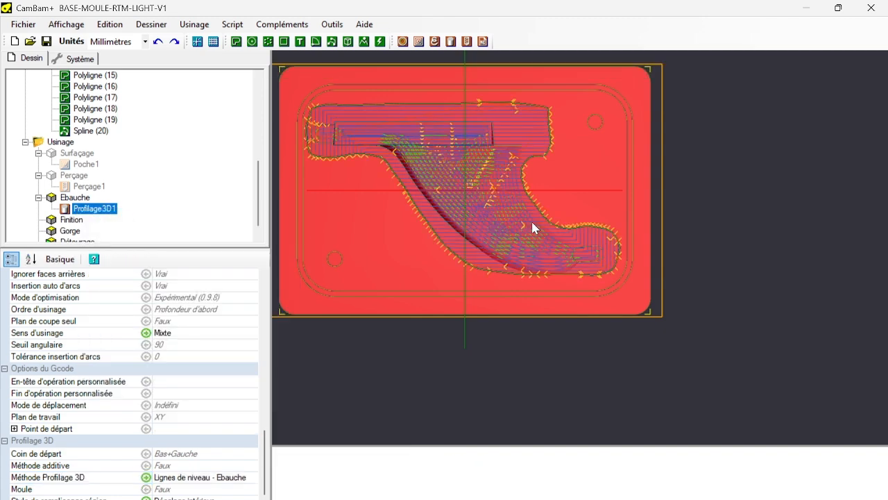
Set the stock surface of Profilage3D1 to -5 and regenerate its toolpaths.
{"action": "left_click_drag", "start_coordinate": [508, 282], "coordinate": [476, 167], "text": "alt"}
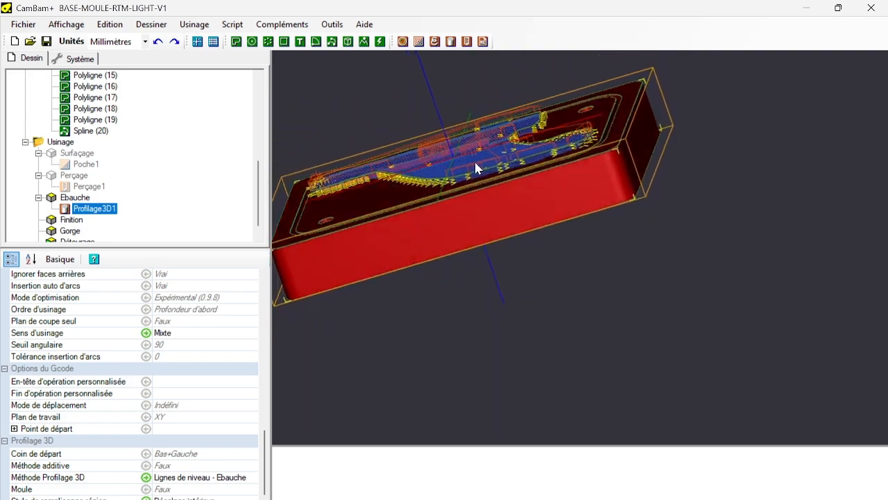
{"action": "scroll", "coordinate": [322, 198], "scroll_direction": "up", "scroll_amount": 10}
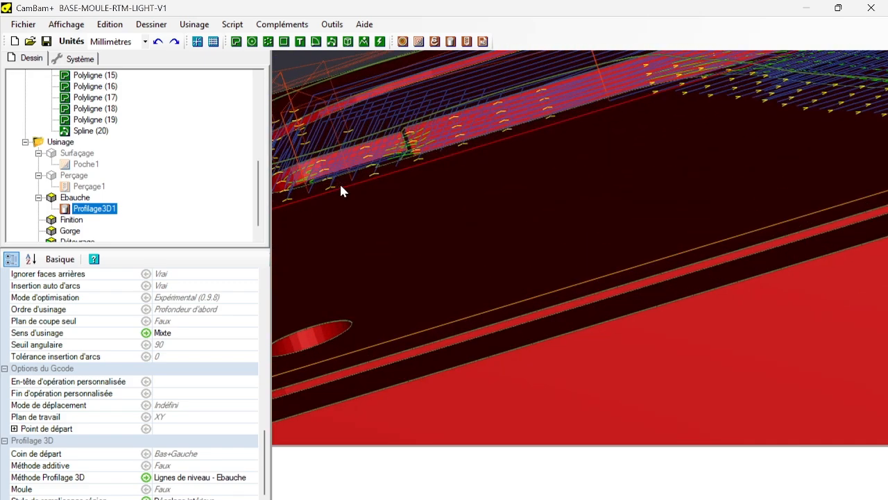
{"action": "left_click_drag", "start_coordinate": [340, 182], "coordinate": [407, 192], "text": "alt"}
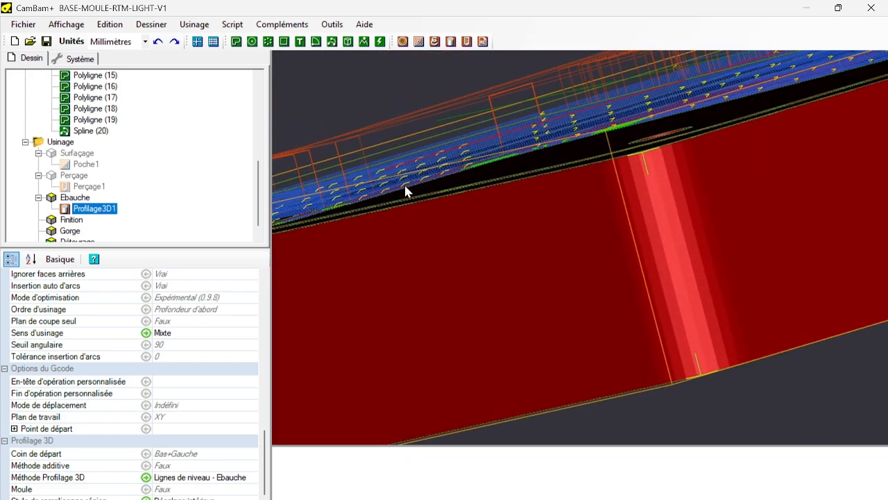
{"action": "left_click_drag", "start_coordinate": [438, 147], "coordinate": [646, 183], "text": "alt"}
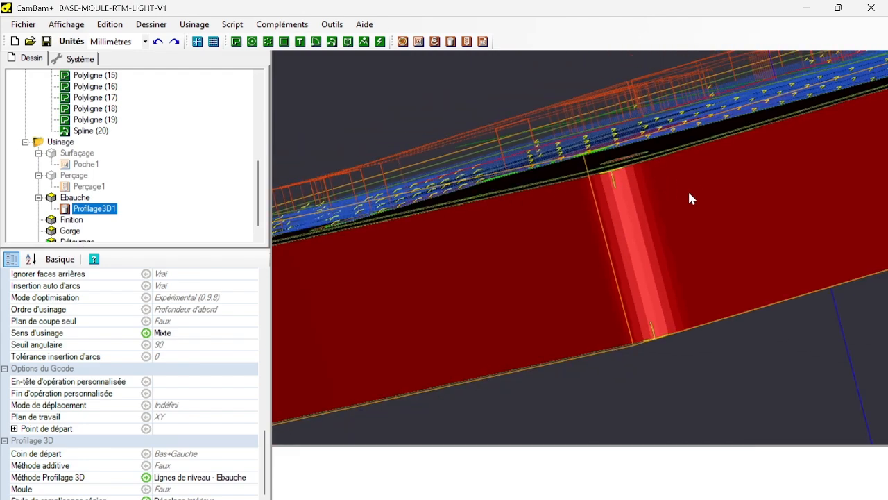
{"action": "left_click_drag", "start_coordinate": [706, 236], "coordinate": [596, 273], "text": "alt"}
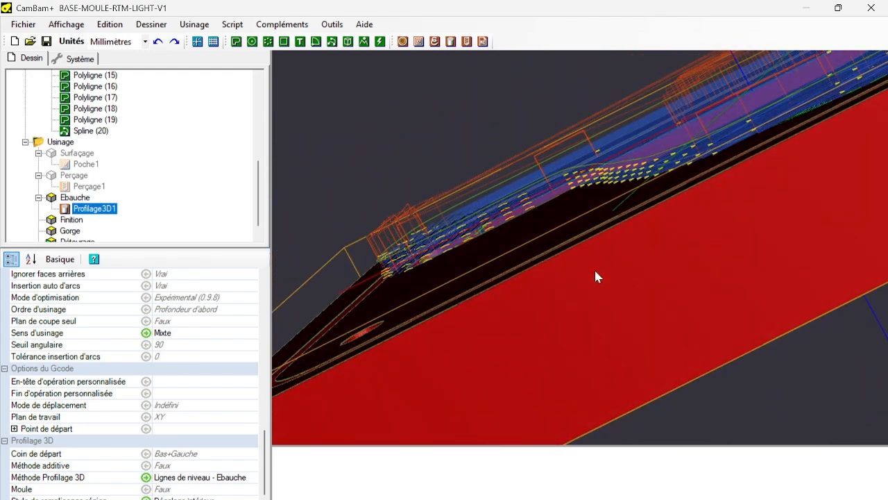
{"action": "scroll", "coordinate": [218, 347], "scroll_direction": "up", "scroll_amount": 13}
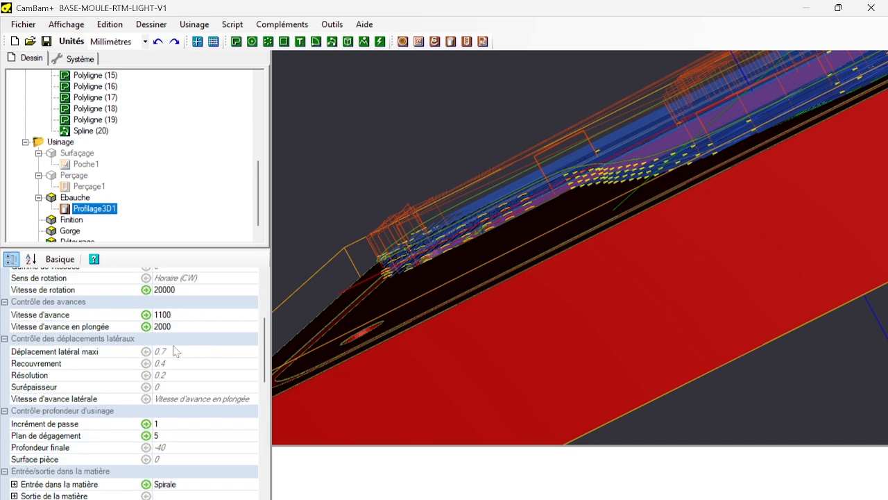
{"action": "scroll", "coordinate": [173, 351], "scroll_direction": "down", "scroll_amount": 5}
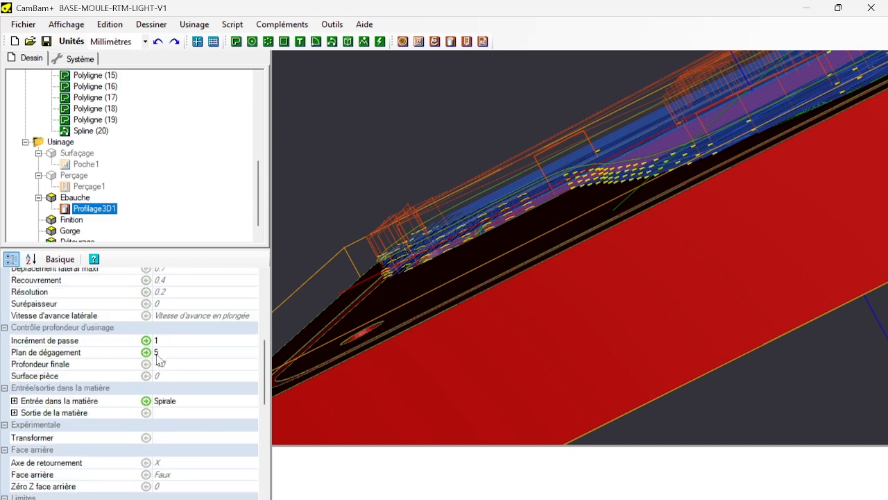
{"action": "left_click", "coordinate": [164, 376]}
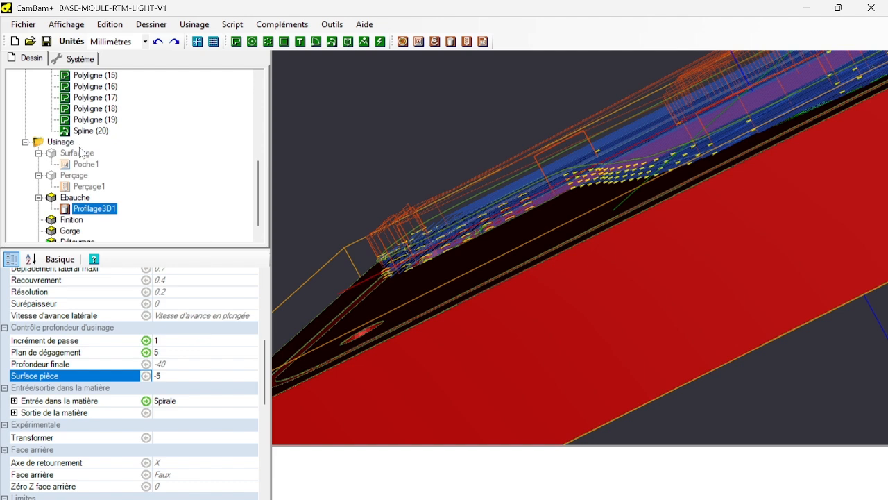
{"action": "right_click", "coordinate": [97, 208]}
{"action": "left_click", "coordinate": [132, 216]}
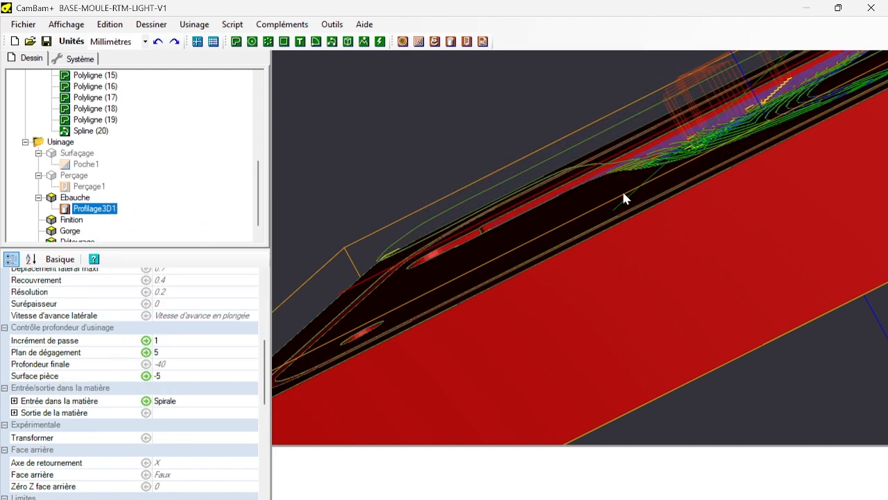
Examine how the regenerated roughing passes cover the fin cavity, especially around the fin tip.
{"action": "scroll", "coordinate": [618, 182], "scroll_direction": "up", "scroll_amount": 6}
{"action": "scroll", "coordinate": [597, 166], "scroll_direction": "down", "scroll_amount": 5}
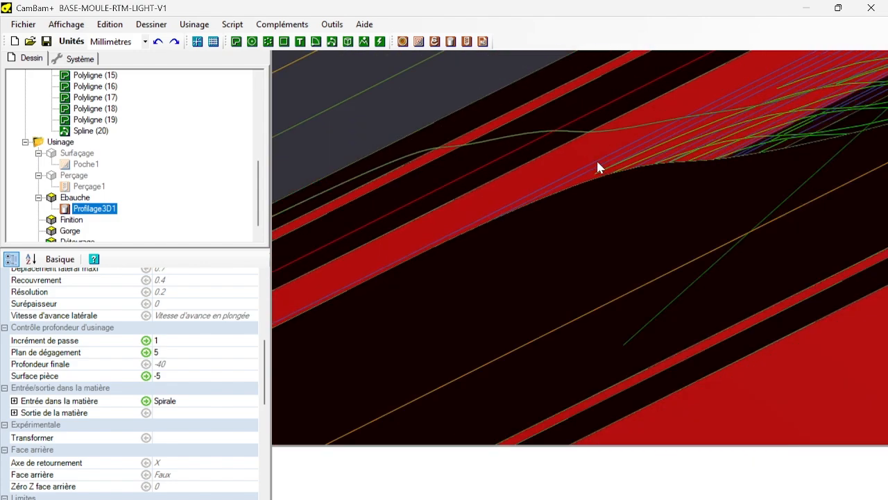
{"action": "left_click_drag", "start_coordinate": [580, 169], "coordinate": [616, 188], "text": "alt"}
{"action": "scroll", "coordinate": [616, 187], "scroll_direction": "down", "scroll_amount": 5}
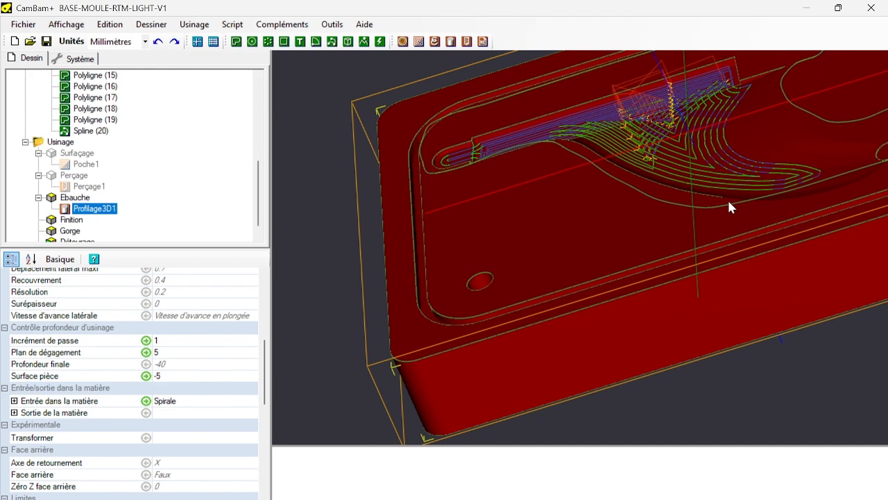
{"action": "scroll", "coordinate": [757, 173], "scroll_direction": "up", "scroll_amount": 7}
{"action": "scroll", "coordinate": [750, 170], "scroll_direction": "down", "scroll_amount": 6}
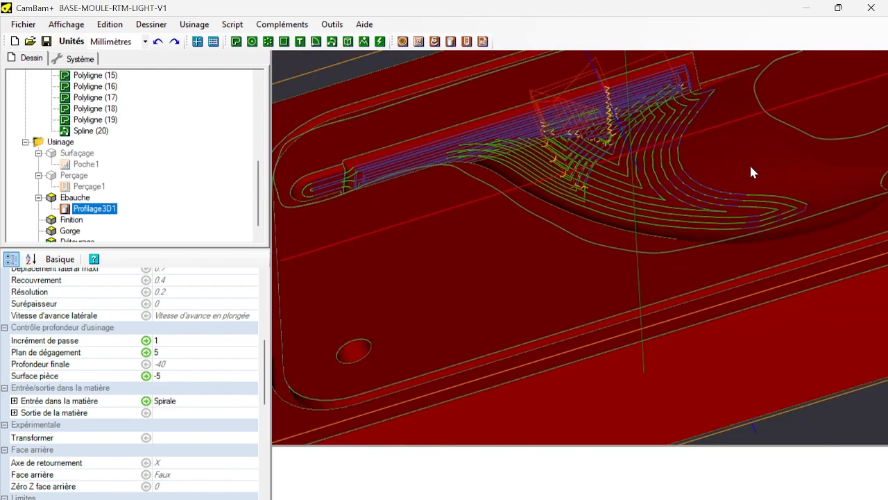
{"action": "scroll", "coordinate": [831, 204], "scroll_direction": "up", "scroll_amount": 4}
{"action": "scroll", "coordinate": [830, 198], "scroll_direction": "up", "scroll_amount": 6}
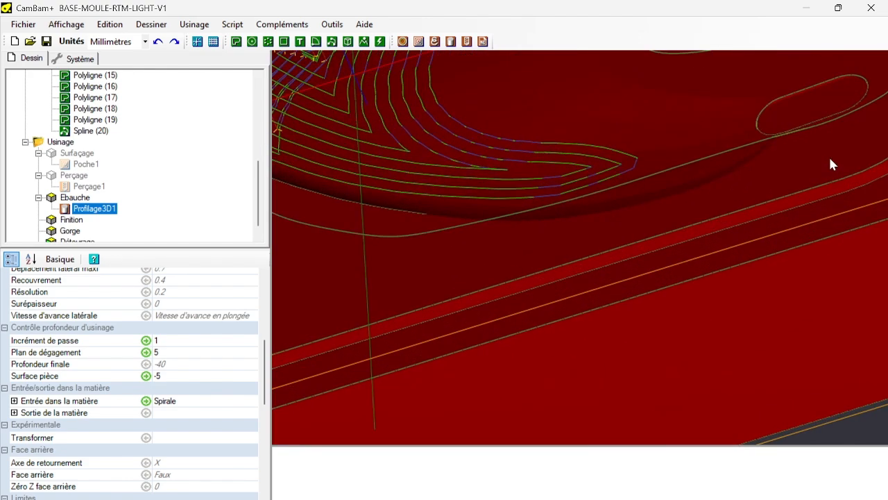
{"action": "scroll", "coordinate": [761, 117], "scroll_direction": "down", "scroll_amount": 5}
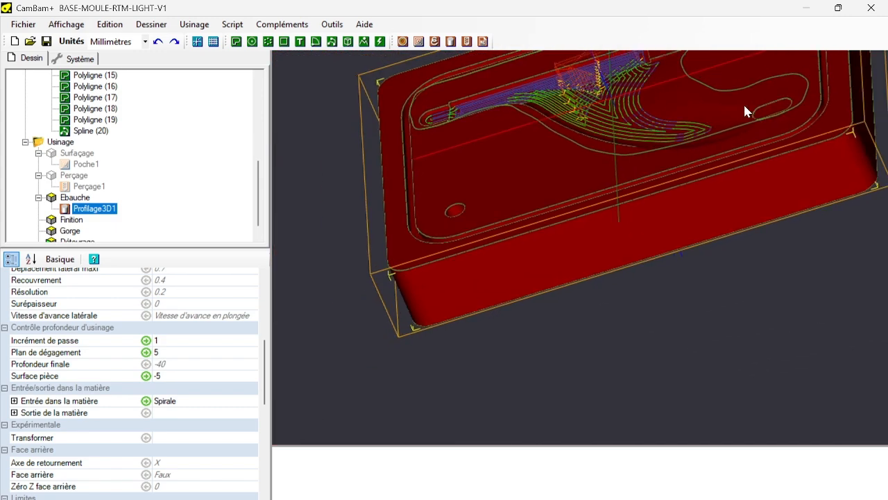
{"action": "scroll", "coordinate": [744, 111], "scroll_direction": "up", "scroll_amount": 5}
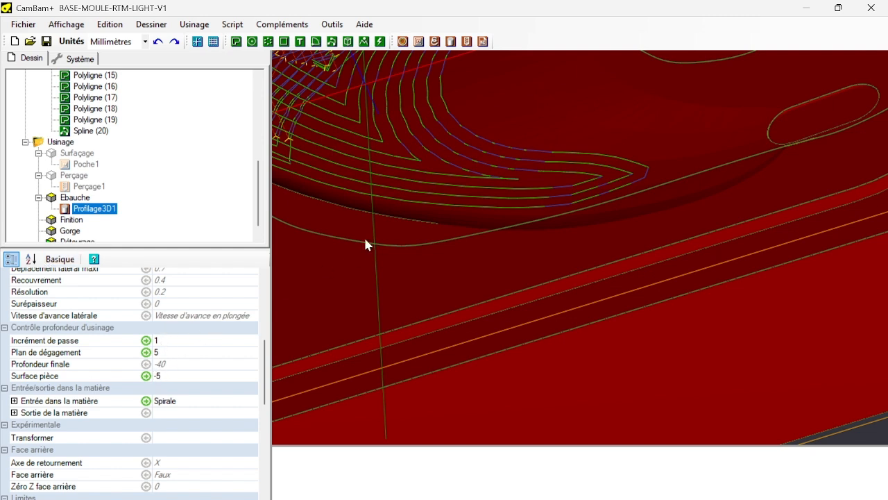
Set the pass depth increment of Profilage3D1 to 0.5, regenerate the toolpaths and check their coverage of the fin.
{"action": "left_click", "coordinate": [174, 343]}
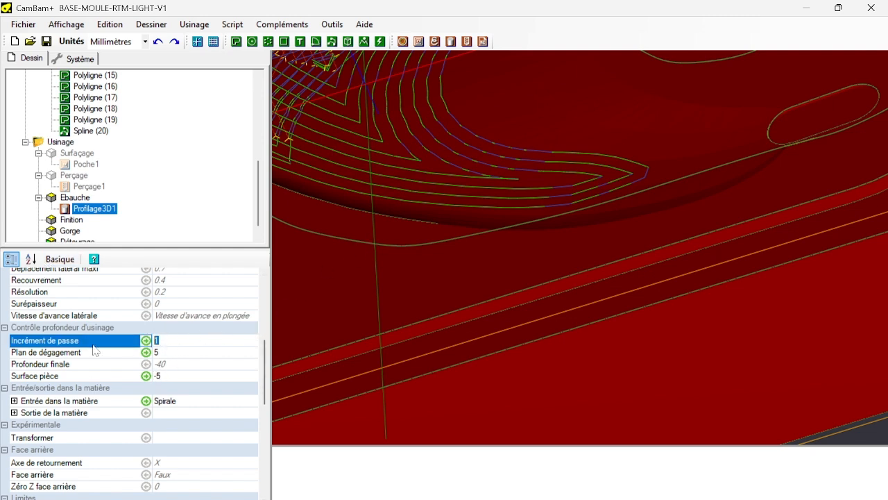
{"action": "right_click", "coordinate": [103, 210]}
{"action": "left_click", "coordinate": [180, 218]}
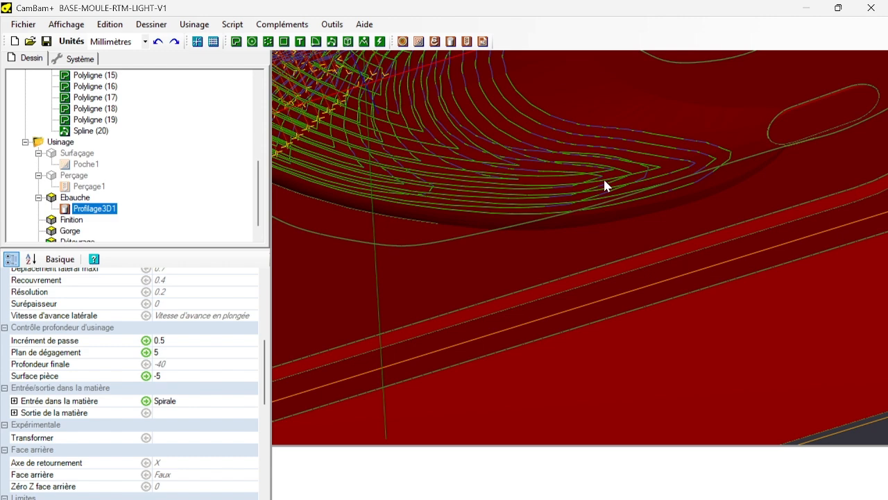
{"action": "scroll", "coordinate": [604, 178], "scroll_direction": "down", "scroll_amount": 5}
{"action": "scroll", "coordinate": [431, 101], "scroll_direction": "up", "scroll_amount": 1}
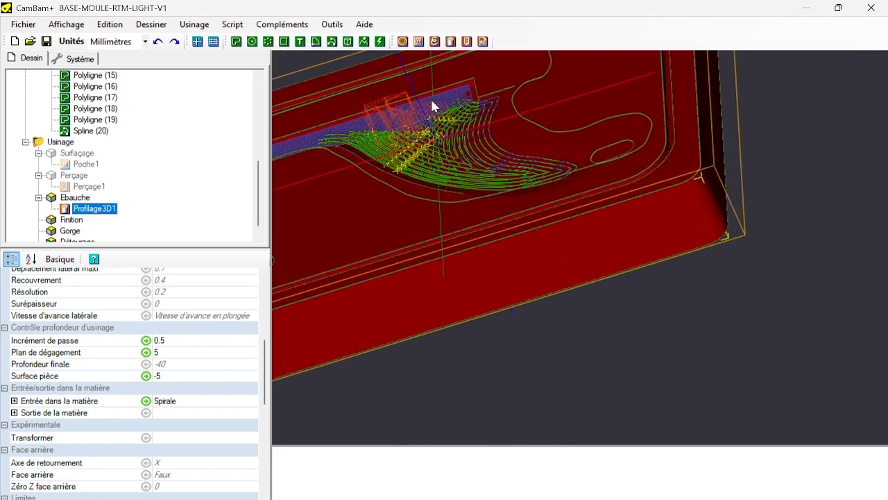
{"action": "scroll", "coordinate": [432, 102], "scroll_direction": "up", "scroll_amount": 2}
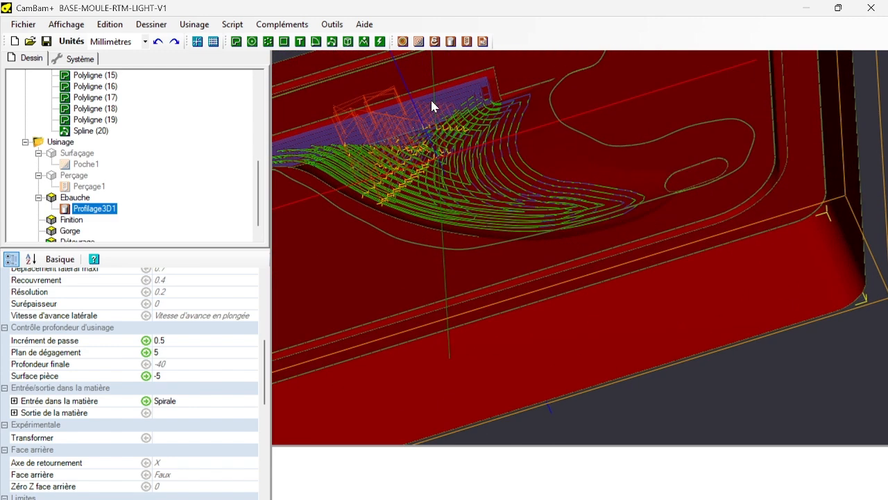
Create a 3D profile operation on the mould surface, Surface (1), and move it into the Finition part.
{"action": "left_click", "coordinate": [64, 220]}
{"action": "left_click", "coordinate": [342, 317]}
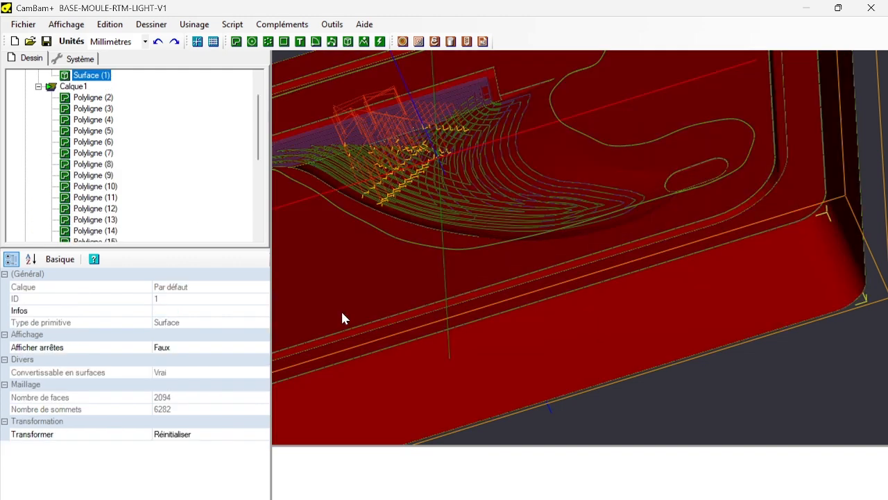
{"action": "left_click", "coordinate": [451, 41]}
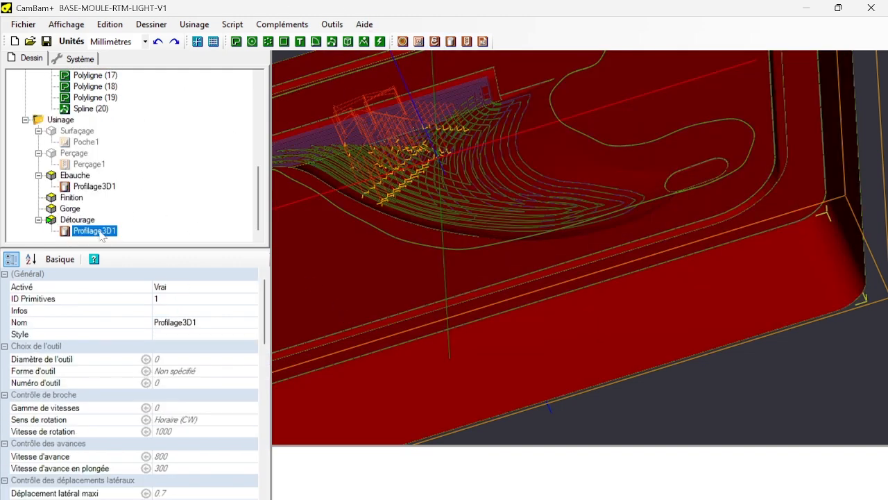
{"action": "left_click_drag", "start_coordinate": [104, 230], "coordinate": [75, 207]}
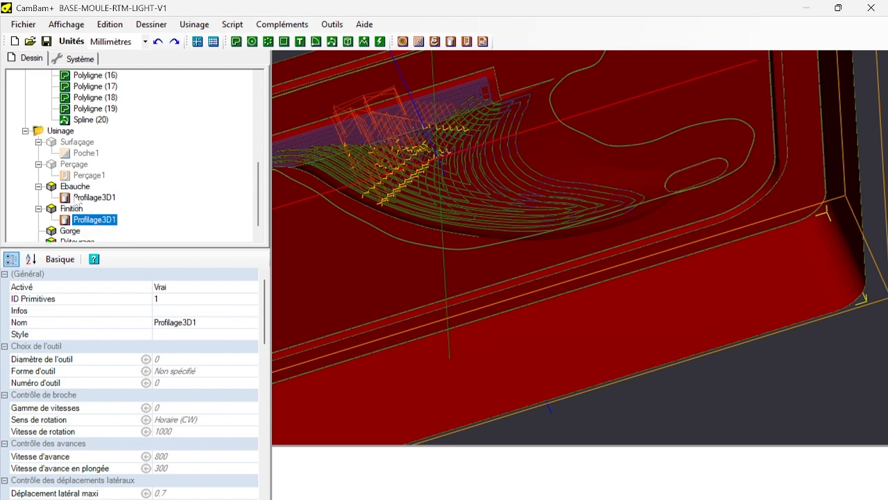
Disable the Ebauche part and copy the format of its Profilage3D1 onto the Profilage3D1 in Finition.
{"action": "left_click", "coordinate": [78, 187]}
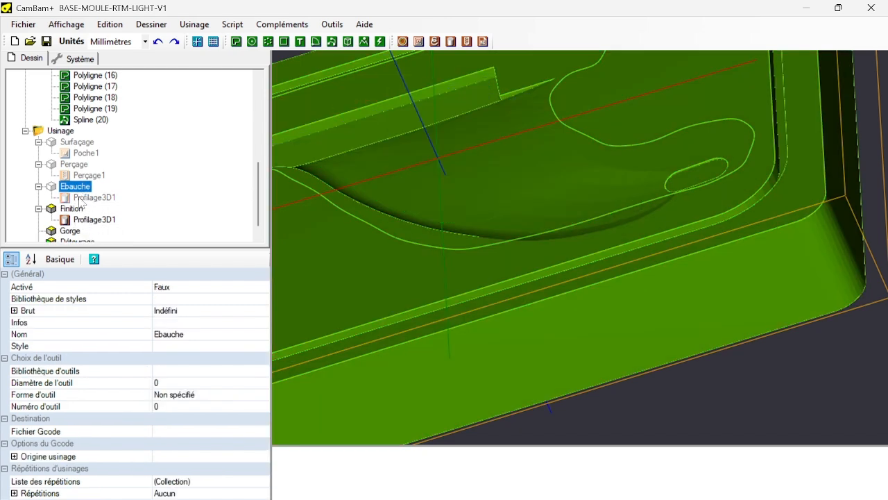
{"action": "left_click", "coordinate": [83, 197]}
{"action": "right_click", "coordinate": [80, 198]}
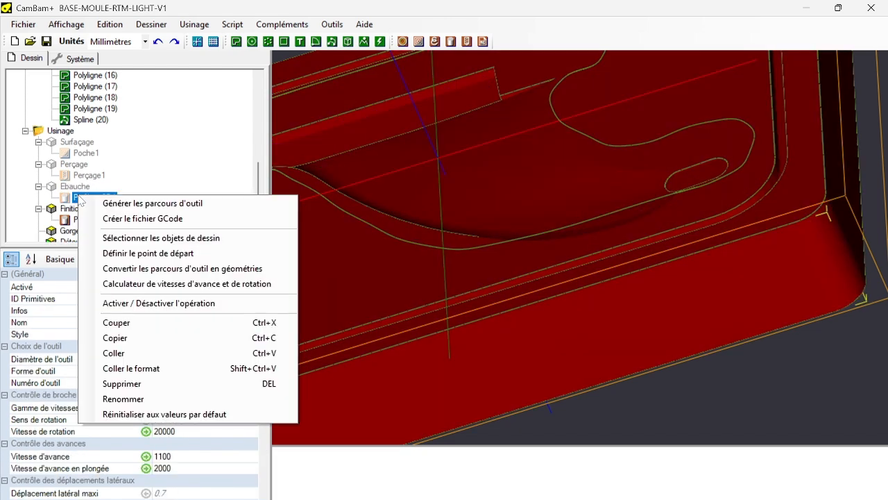
{"action": "left_click", "coordinate": [137, 338]}
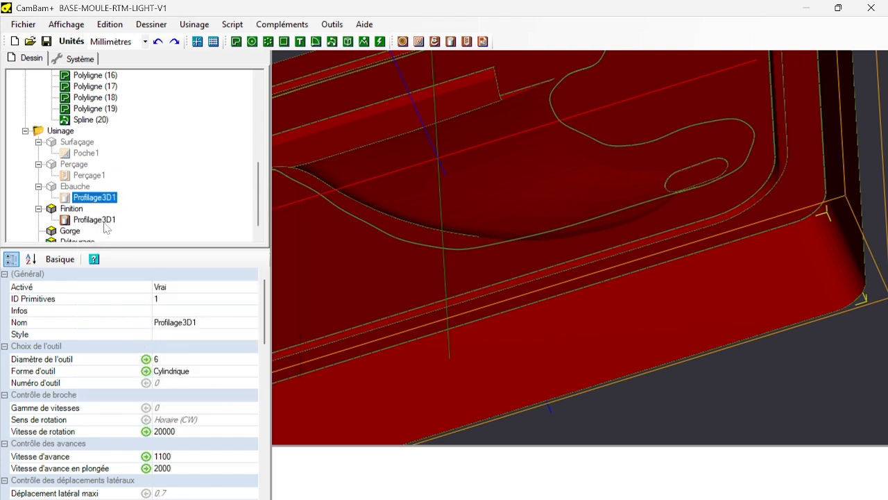
{"action": "right_click", "coordinate": [104, 222]}
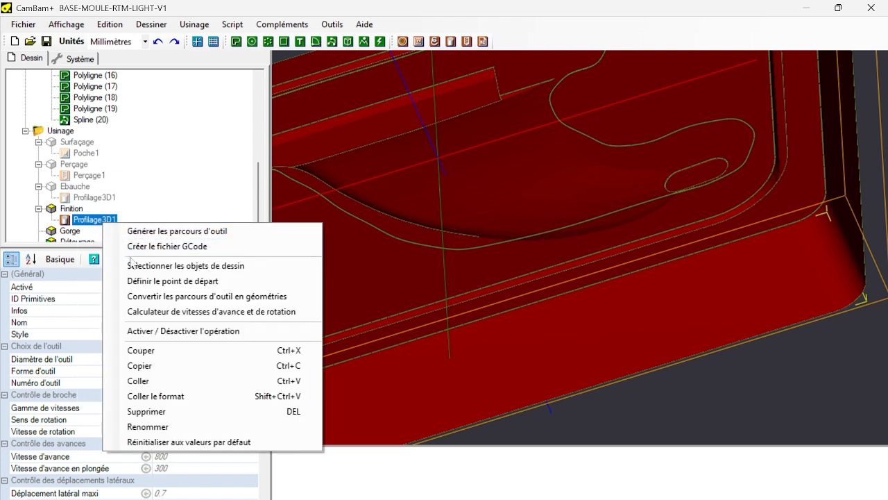
{"action": "left_click", "coordinate": [142, 396]}
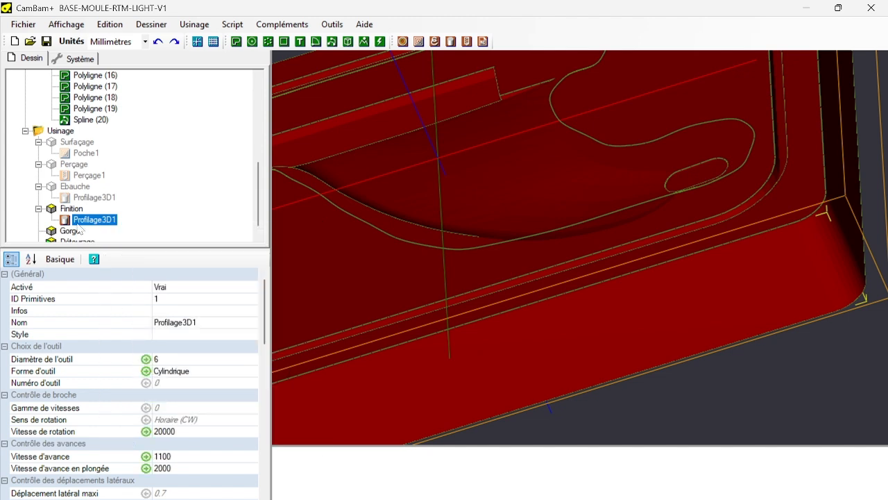
Set the pass depth increment of the finishing Profilage3D1 to 0.1.
{"action": "scroll", "coordinate": [175, 393], "scroll_direction": "down", "scroll_amount": 10}
{"action": "scroll", "coordinate": [175, 393], "scroll_direction": "up", "scroll_amount": 6}
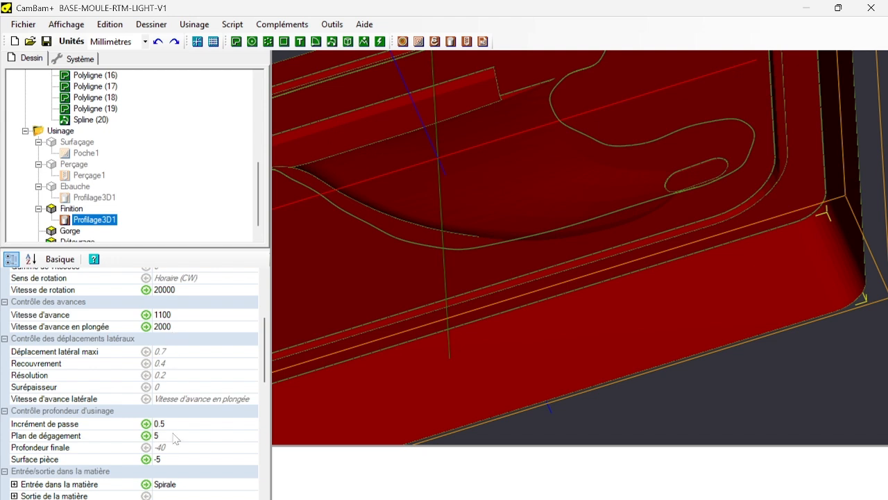
{"action": "left_click", "coordinate": [174, 424]}
{"action": "left_click_drag", "start_coordinate": [174, 424], "coordinate": [2, 423]}
{"action": "type", "text": "0."}
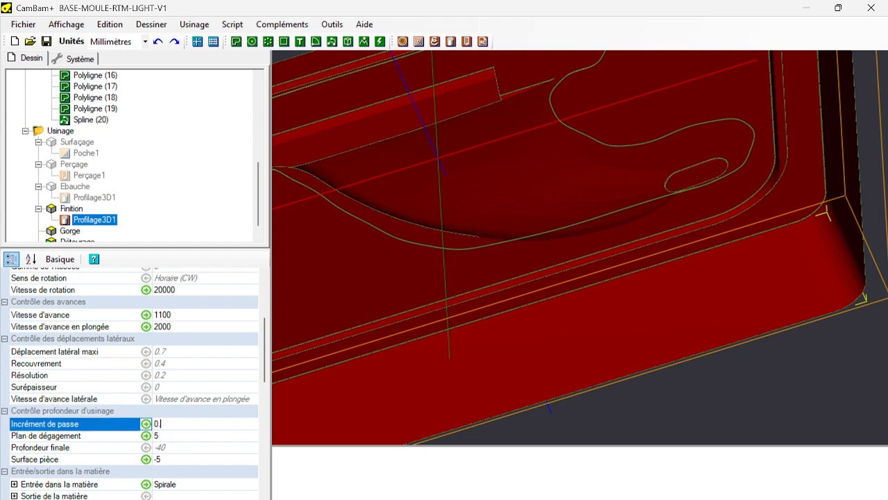
{"action": "left_click", "coordinate": [175, 448]}
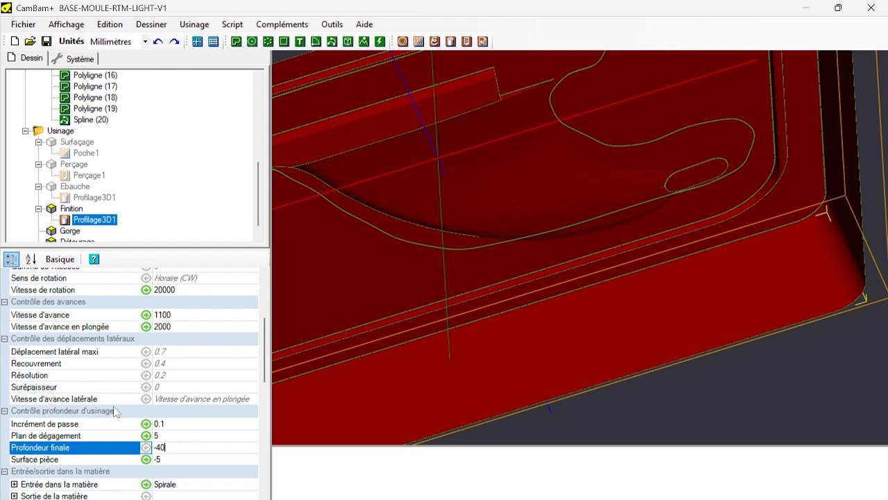
Set the overlap (Recouvrement) and the resolution of the finishing Profilage3D1 both to 0.1.
{"action": "left_click", "coordinate": [159, 363]}
{"action": "left_click_drag", "start_coordinate": [184, 366], "coordinate": [2, 370]}
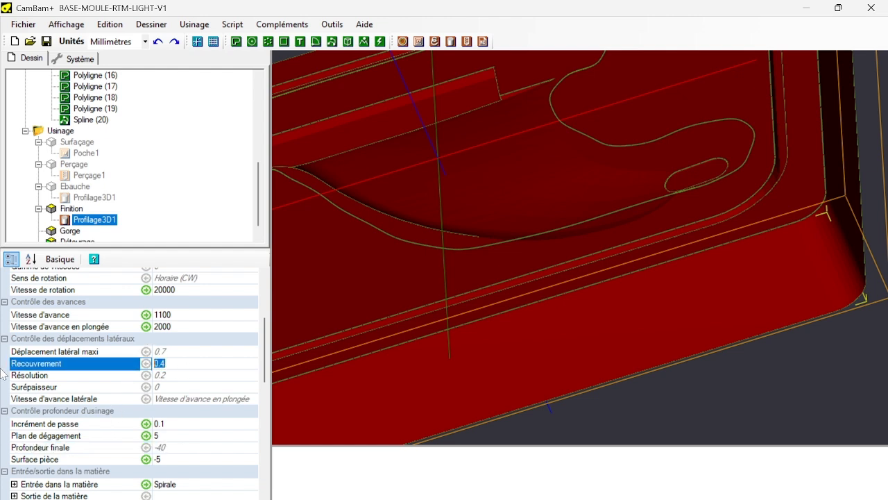
{"action": "type", "text": "0.1"}
{"action": "left_click", "coordinate": [195, 377]}
{"action": "left_click_drag", "start_coordinate": [191, 377], "coordinate": [2, 381]}
{"action": "type", "text": "0."}
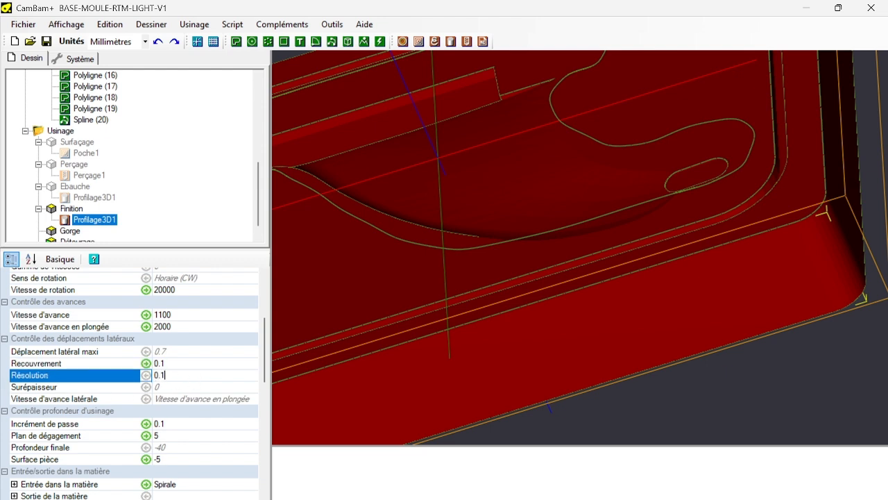
Set the pass depth increment of the finishing Profilage3D1 to 0 and its 3D profile method to Horizontal.
{"action": "left_click", "coordinate": [188, 425]}
{"action": "left_click_drag", "start_coordinate": [188, 425], "coordinate": [2, 411]}
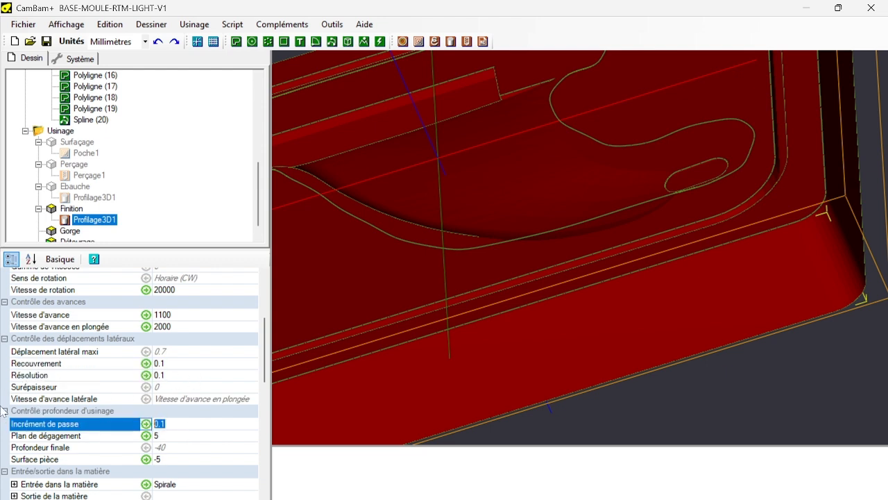
{"action": "type", "text": "0"}
{"action": "scroll", "coordinate": [178, 424], "scroll_direction": "down", "scroll_amount": 5}
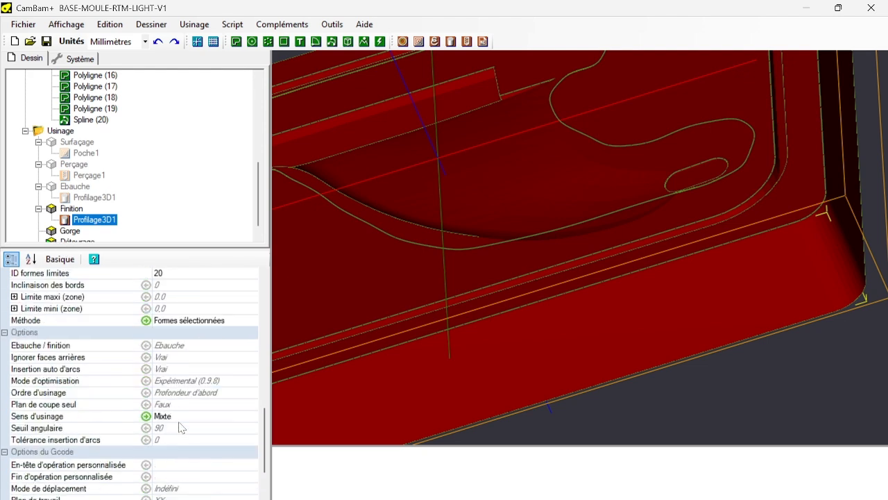
{"action": "scroll", "coordinate": [212, 327], "scroll_direction": "down", "scroll_amount": 3}
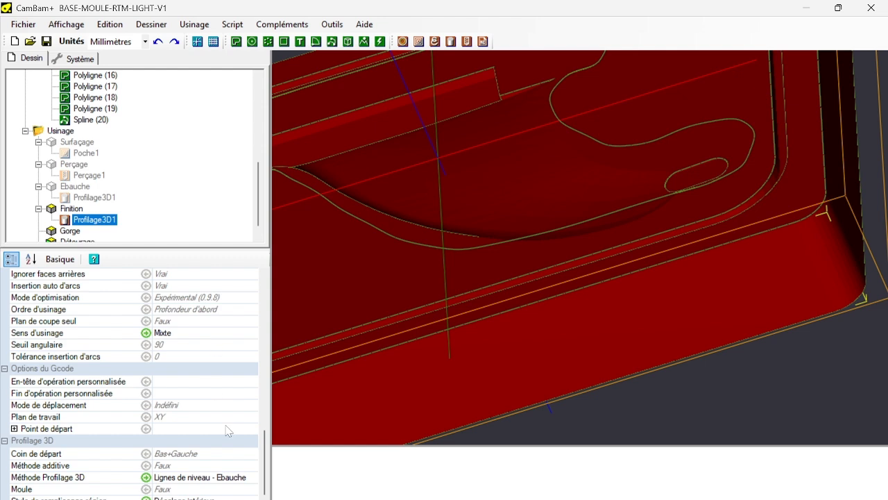
{"action": "left_click", "coordinate": [236, 477]}
{"action": "left_click", "coordinate": [252, 478]}
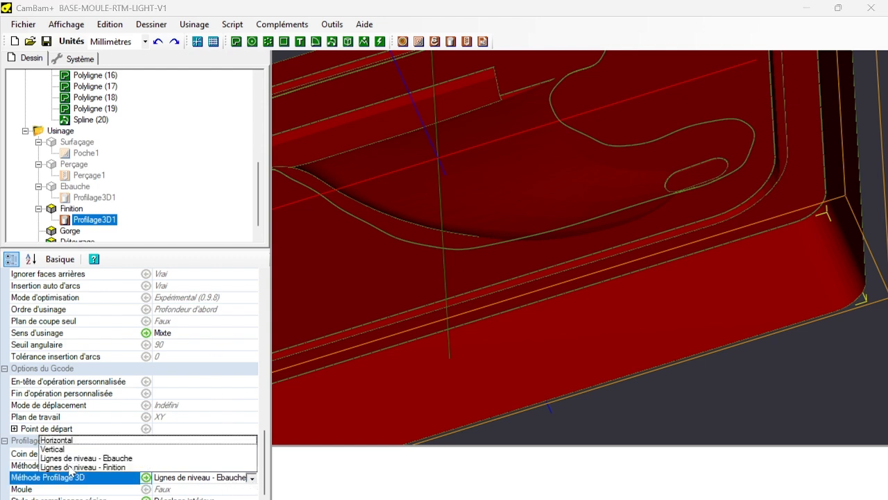
{"action": "left_click", "coordinate": [66, 443]}
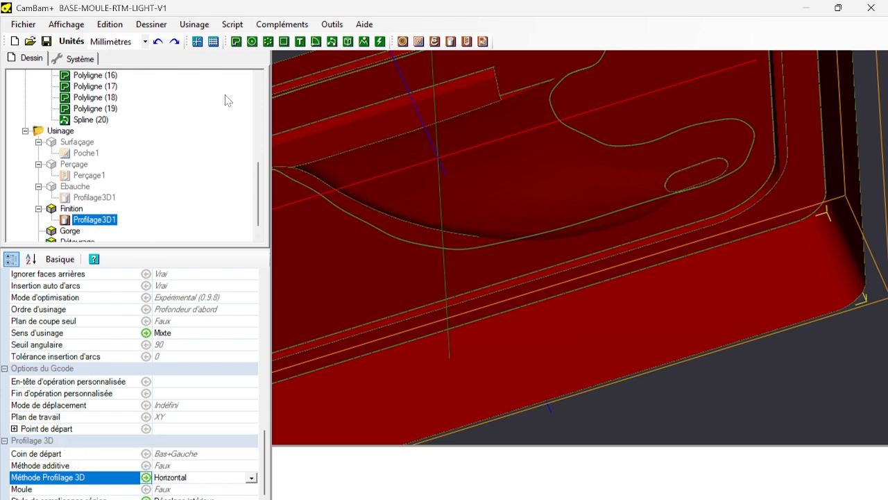
Generate the toolpaths of Profilage3D1 in the Finition part and check their coverage of the fin.
{"action": "right_click", "coordinate": [69, 210]}
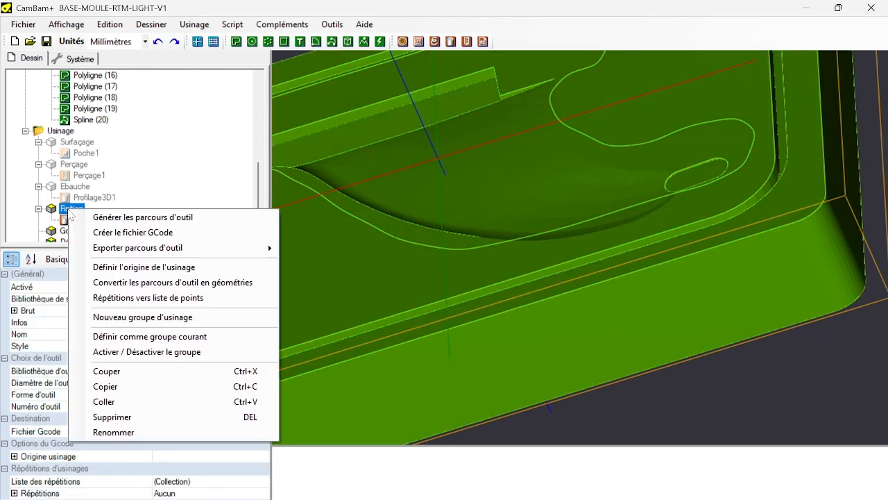
{"action": "left_click", "coordinate": [139, 208]}
{"action": "right_click", "coordinate": [82, 218]}
{"action": "left_click", "coordinate": [139, 229]}
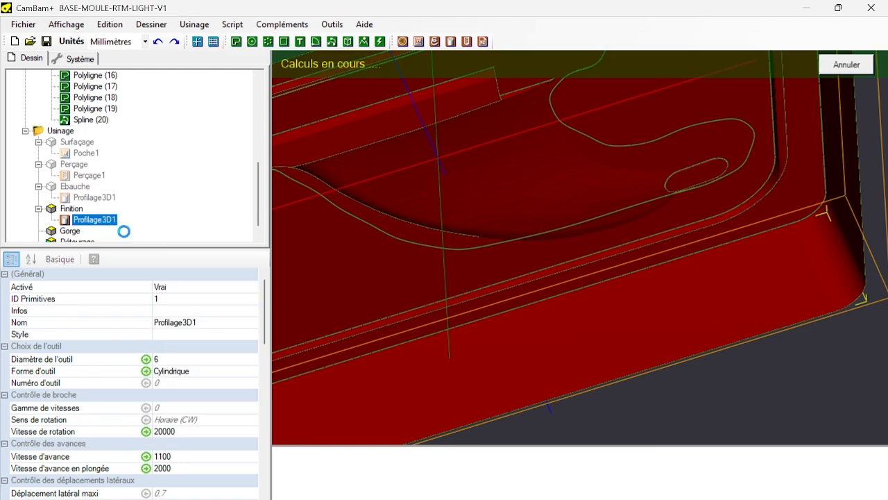
{"action": "scroll", "coordinate": [593, 193], "scroll_direction": "down", "scroll_amount": 3}
{"action": "scroll", "coordinate": [593, 192], "scroll_direction": "up", "scroll_amount": 8}
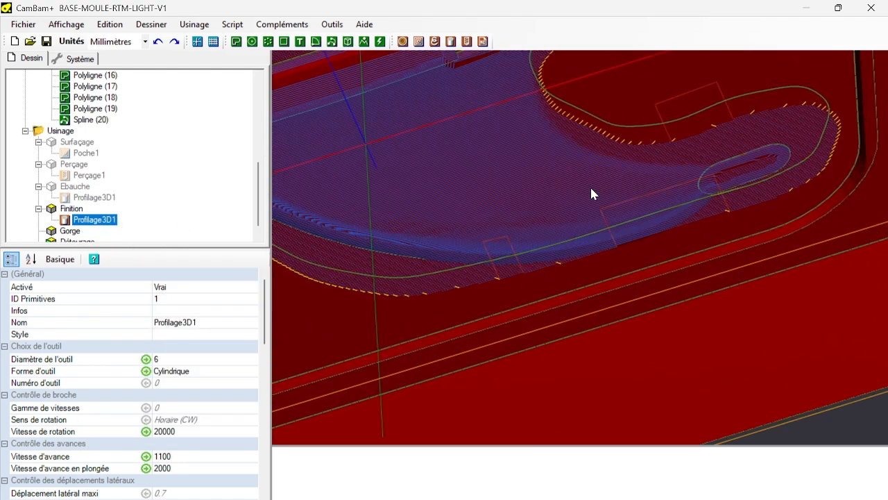
{"action": "scroll", "coordinate": [591, 194], "scroll_direction": "down", "scroll_amount": 5}
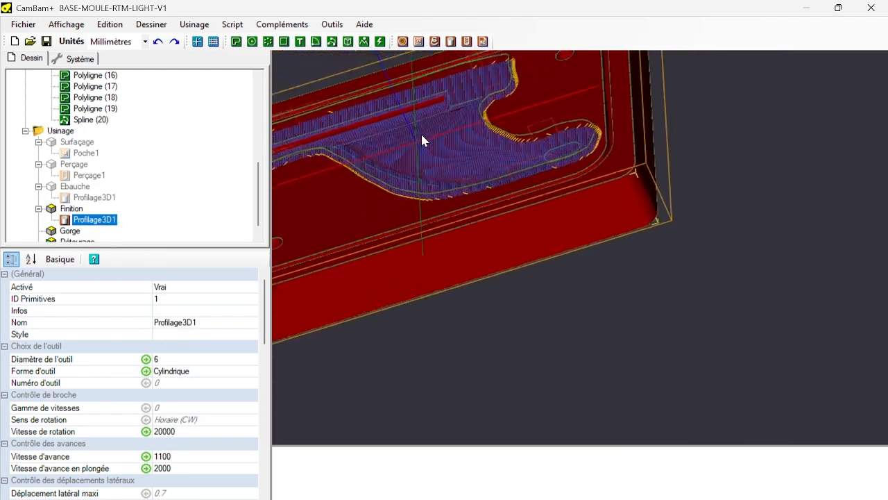
Duplicate Profilage3D1 within the Finition part.
{"action": "left_click", "coordinate": [98, 219]}
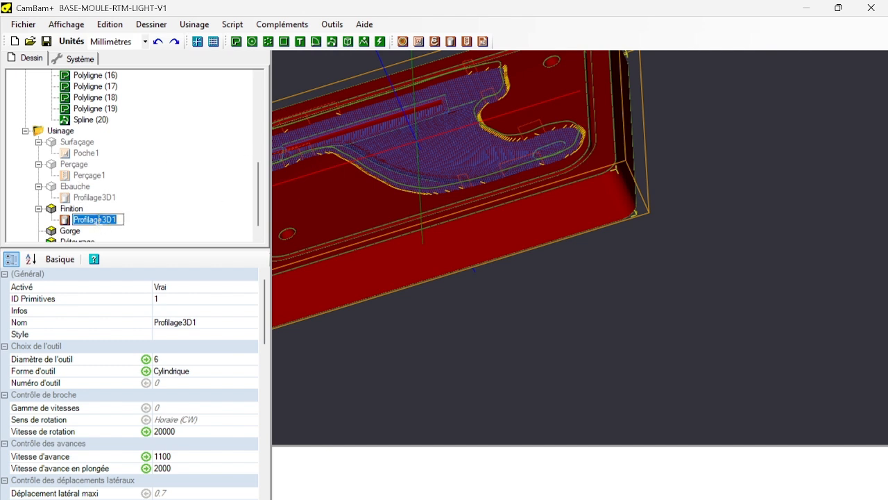
{"action": "left_click", "coordinate": [161, 222]}
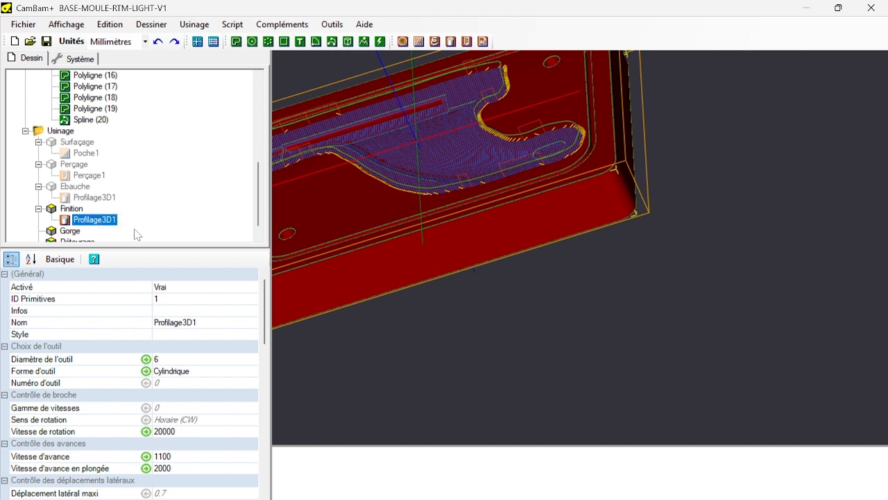
{"action": "left_click", "coordinate": [91, 221]}
{"action": "left_click", "coordinate": [181, 219]}
{"action": "left_click", "coordinate": [102, 223]}
{"action": "left_click", "coordinate": [104, 222]}
{"action": "left_click", "coordinate": [175, 220]}
{"action": "right_click", "coordinate": [86, 221]}
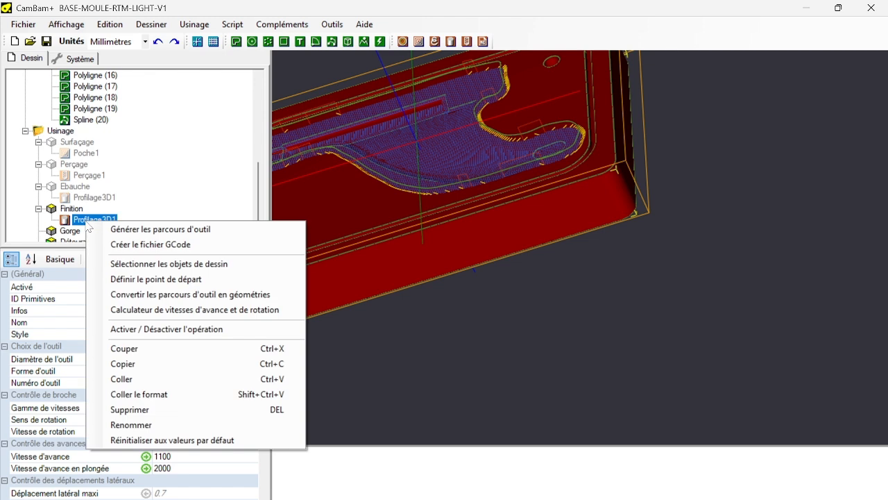
{"action": "left_click", "coordinate": [154, 361]}
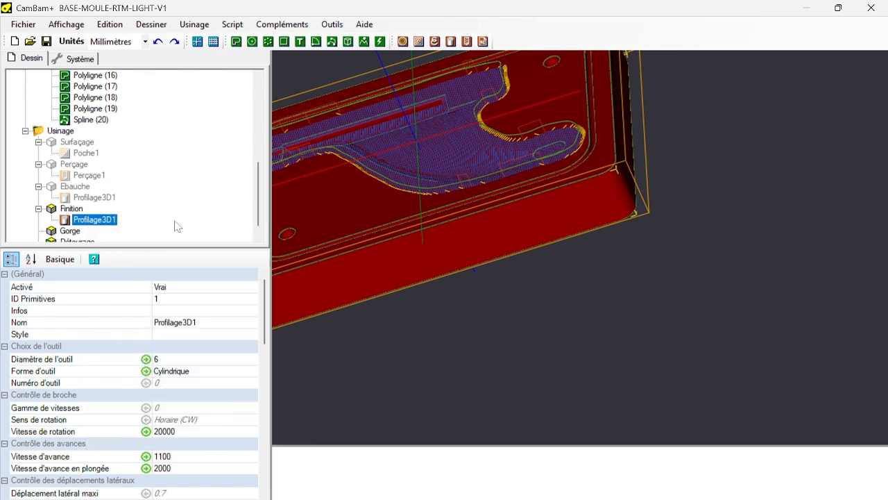
{"action": "key", "text": "ctrl+v"}
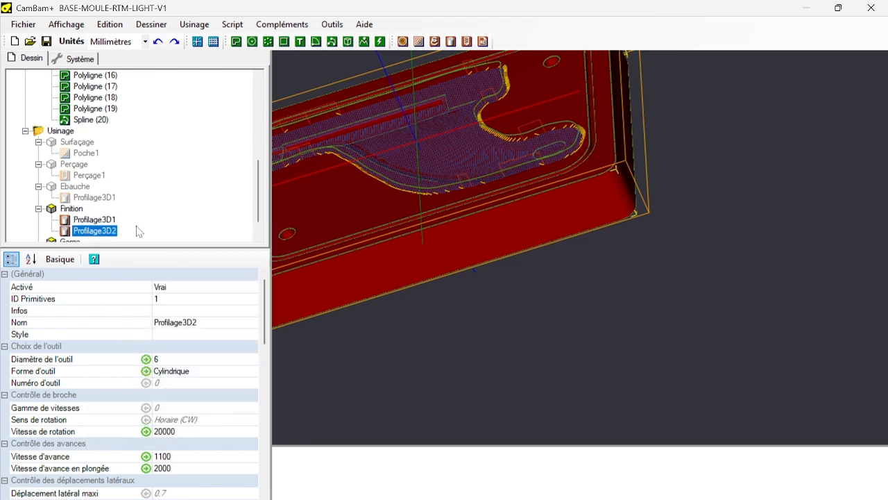
Set the 3D profile method of Profilage3D2 to Vertical and generate its toolpaths.
{"action": "left_click", "coordinate": [105, 232]}
{"action": "scroll", "coordinate": [175, 383], "scroll_direction": "down", "scroll_amount": 10}
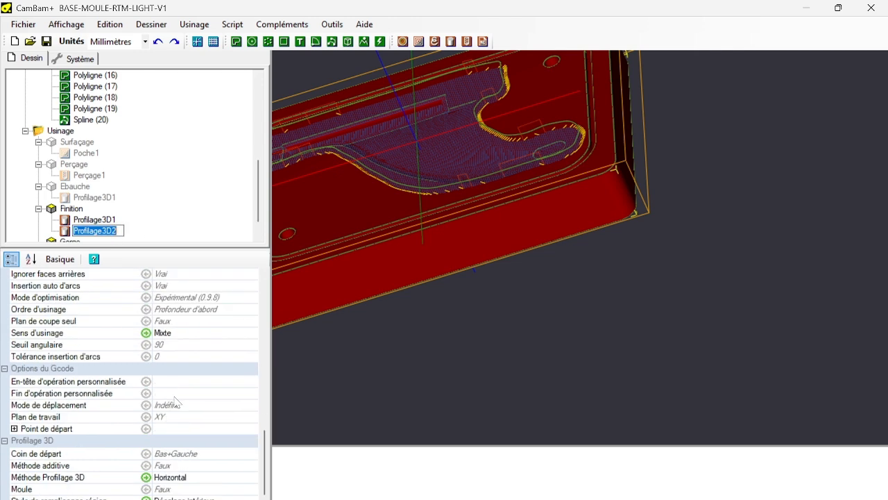
{"action": "left_click", "coordinate": [193, 479]}
{"action": "left_click", "coordinate": [251, 478]}
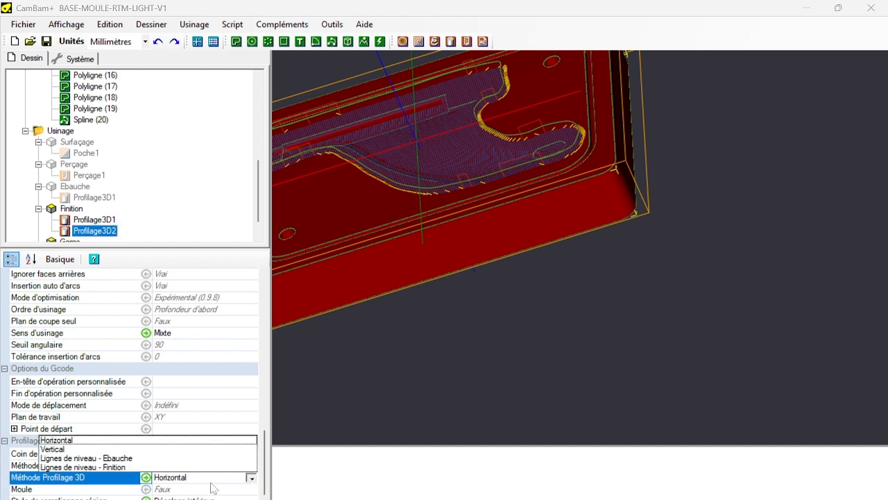
{"action": "left_click", "coordinate": [52, 449]}
{"action": "right_click", "coordinate": [95, 234]}
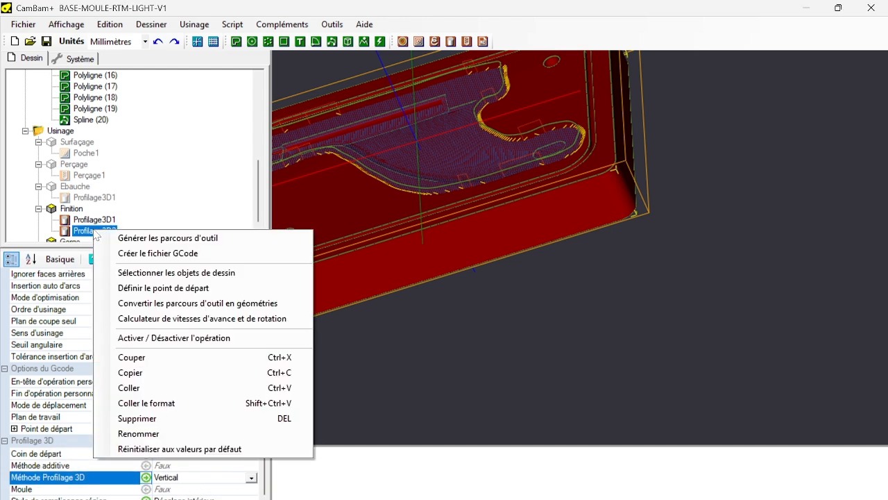
{"action": "left_click", "coordinate": [121, 237]}
Examine the crossing horizontal and vertical finishing toolpaths over the fin surface and along its outline.
{"action": "scroll", "coordinate": [465, 134], "scroll_direction": "up", "scroll_amount": 2}
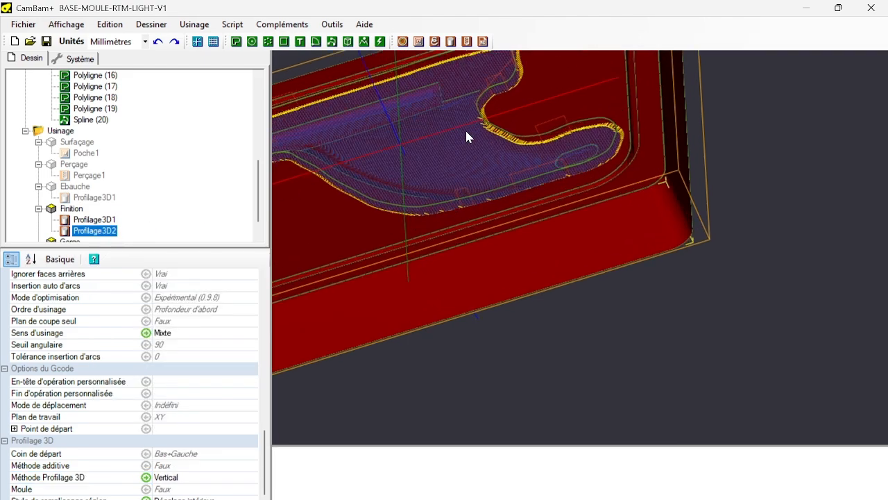
{"action": "scroll", "coordinate": [469, 132], "scroll_direction": "up", "scroll_amount": 3}
{"action": "scroll", "coordinate": [677, 244], "scroll_direction": "up", "scroll_amount": 5}
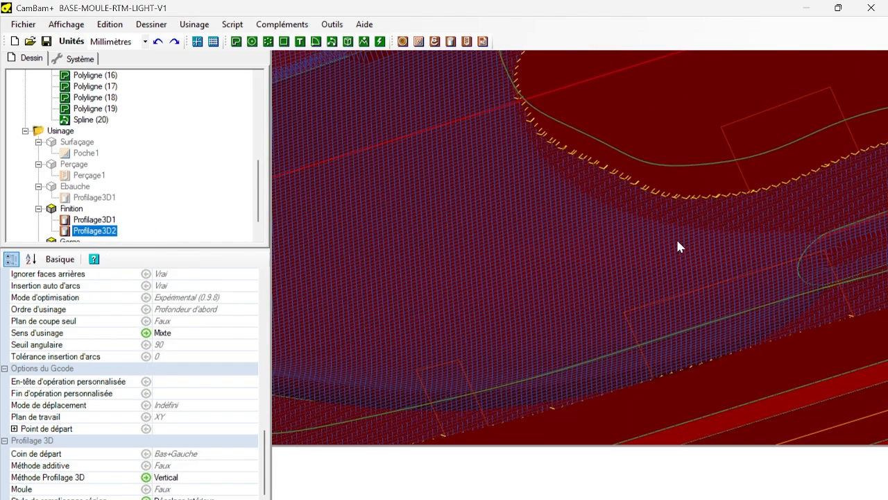
{"action": "scroll", "coordinate": [632, 233], "scroll_direction": "down", "scroll_amount": 10}
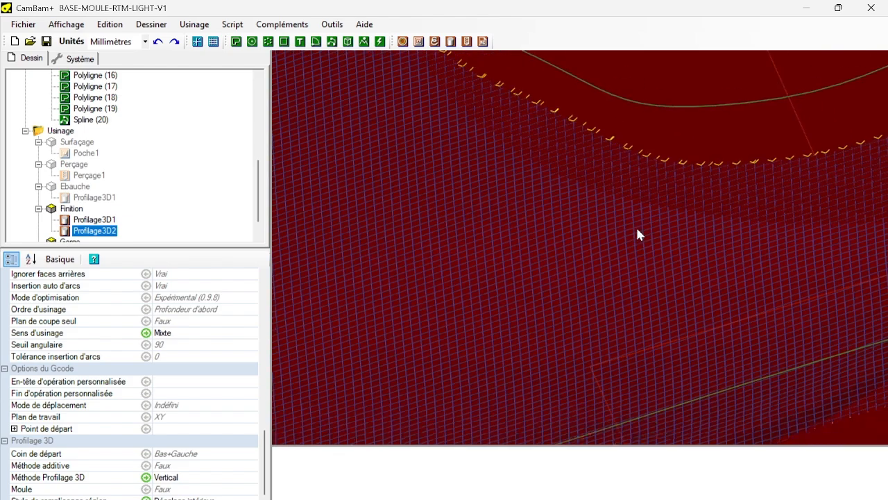
{"action": "scroll", "coordinate": [555, 170], "scroll_direction": "down", "scroll_amount": 3}
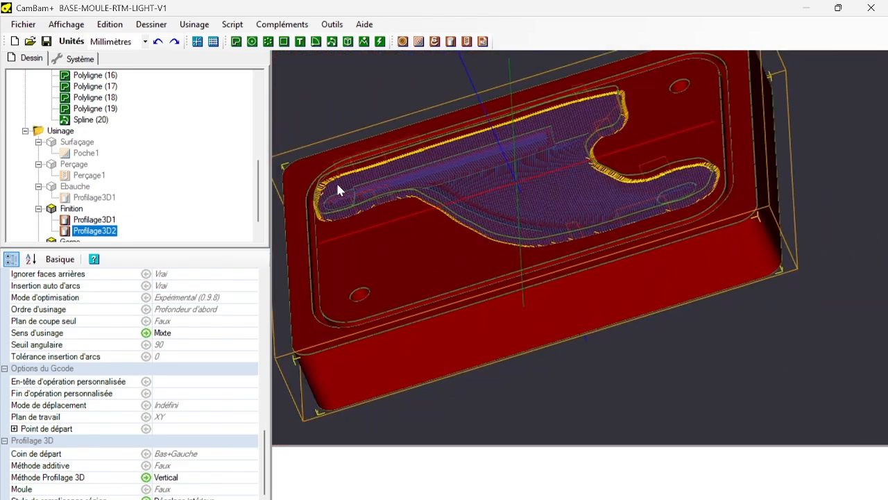
{"action": "scroll", "coordinate": [623, 80], "scroll_direction": "up", "scroll_amount": 8}
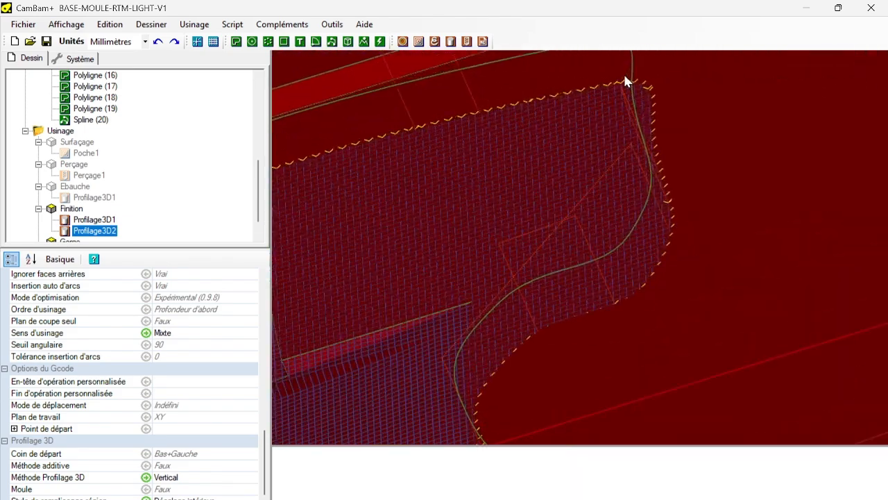
{"action": "scroll", "coordinate": [682, 170], "scroll_direction": "down", "scroll_amount": 4}
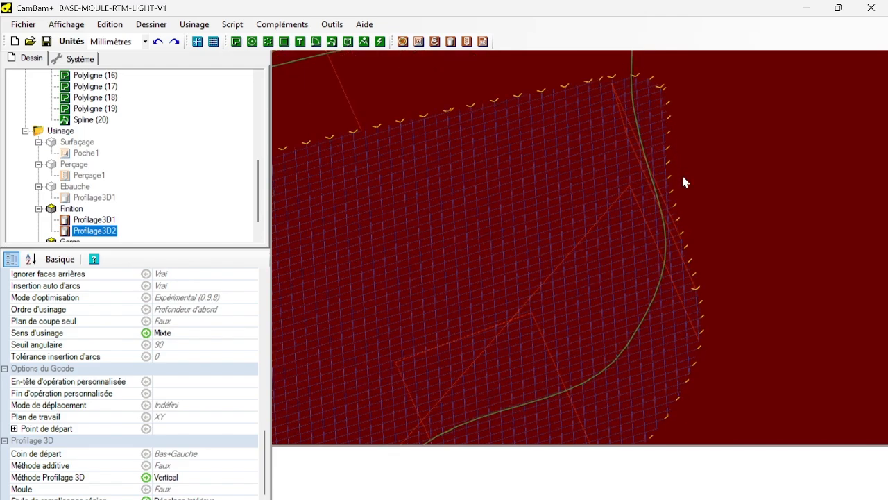
{"action": "scroll", "coordinate": [667, 193], "scroll_direction": "down", "scroll_amount": 2}
{"action": "scroll", "coordinate": [639, 228], "scroll_direction": "up", "scroll_amount": 3}
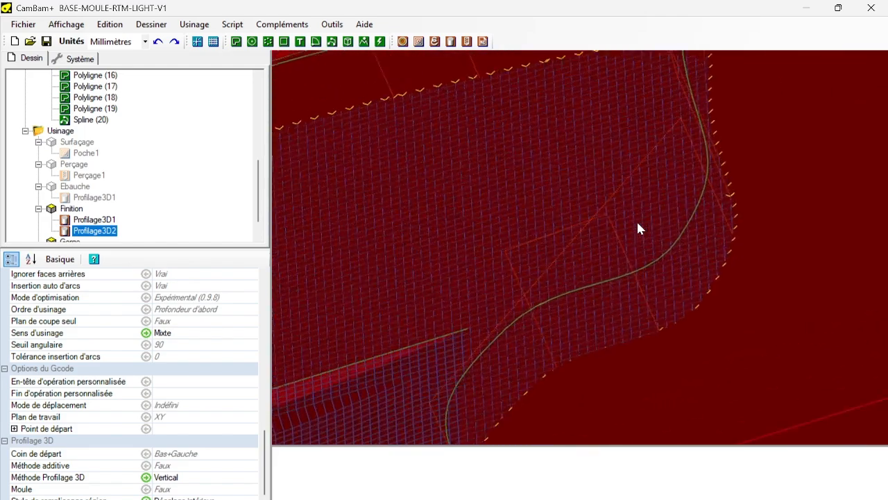
{"action": "scroll", "coordinate": [632, 228], "scroll_direction": "down", "scroll_amount": 2}
{"action": "left_click_drag", "start_coordinate": [627, 284], "coordinate": [580, 222], "text": "alt"}
{"action": "scroll", "coordinate": [580, 222], "scroll_direction": "down", "scroll_amount": 7}
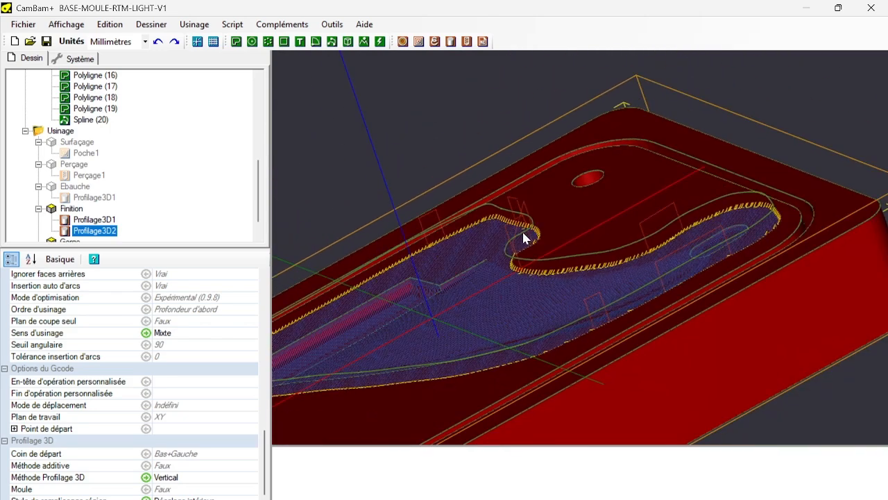
{"action": "scroll", "coordinate": [207, 197], "scroll_direction": "down", "scroll_amount": 1}
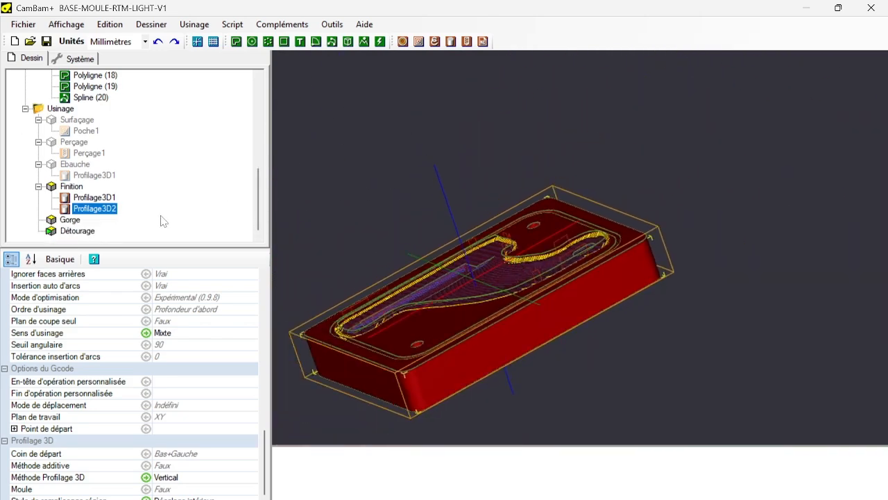
Examine the groove around the fin cavity, select its contour Polyligne (6), and return to the Gorge part.
{"action": "left_click", "coordinate": [69, 221]}
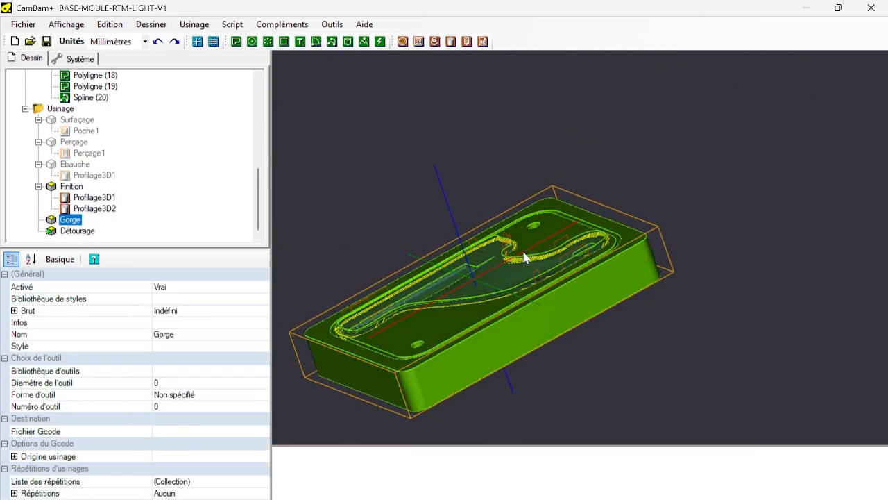
{"action": "left_click_drag", "start_coordinate": [568, 281], "coordinate": [534, 313], "text": "alt"}
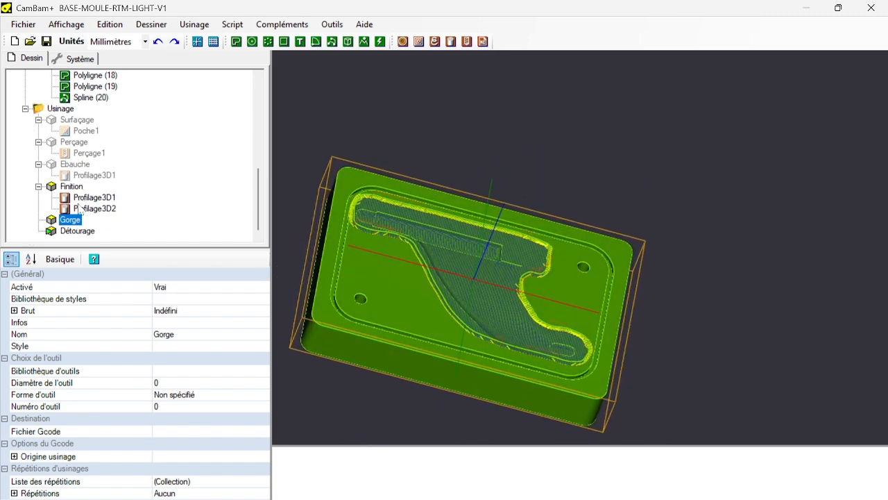
{"action": "scroll", "coordinate": [82, 208], "scroll_direction": "up", "scroll_amount": 6}
{"action": "scroll", "coordinate": [349, 278], "scroll_direction": "down", "scroll_amount": 1}
{"action": "scroll", "coordinate": [354, 292], "scroll_direction": "up", "scroll_amount": 4}
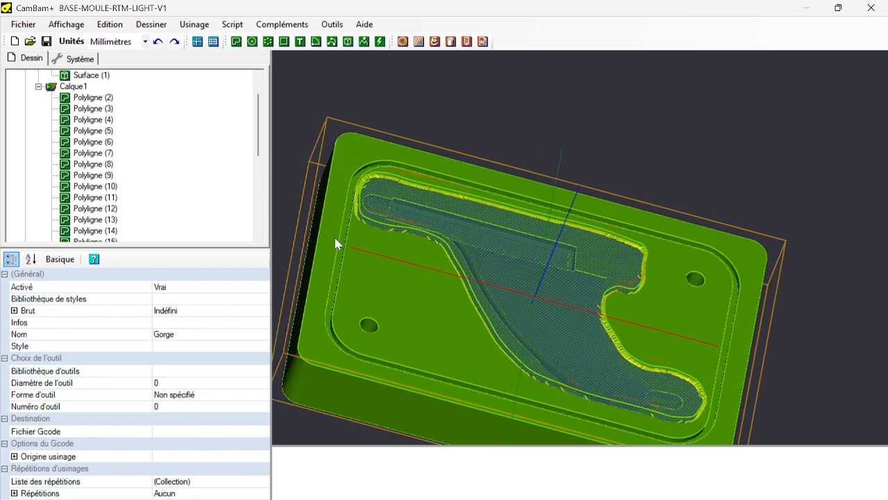
{"action": "left_click", "coordinate": [350, 257]}
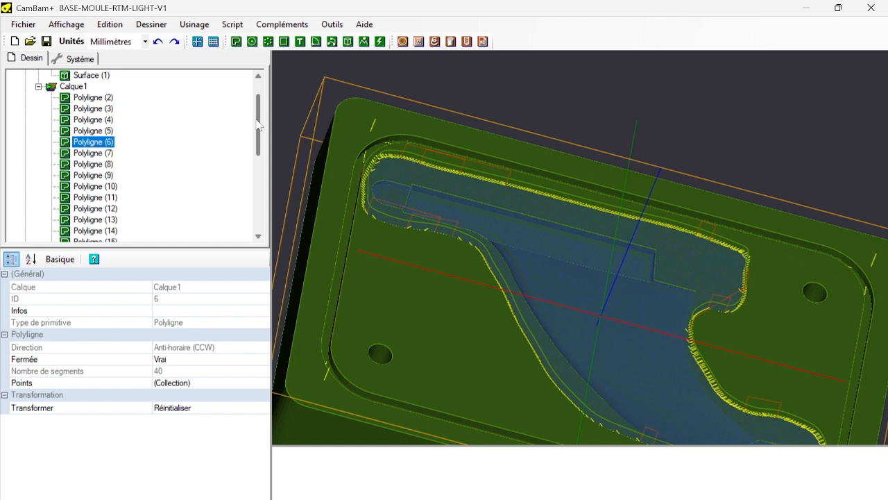
{"action": "scroll", "coordinate": [256, 125], "scroll_direction": "down", "scroll_amount": 6}
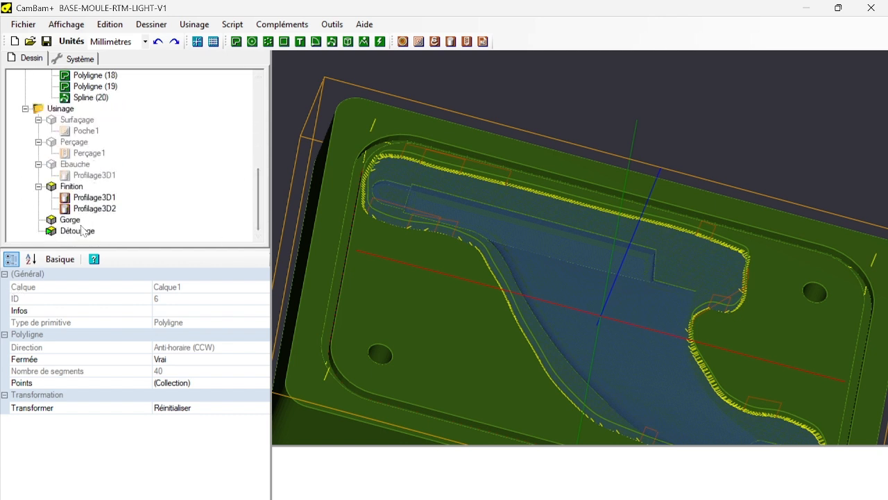
{"action": "left_click", "coordinate": [70, 222]}
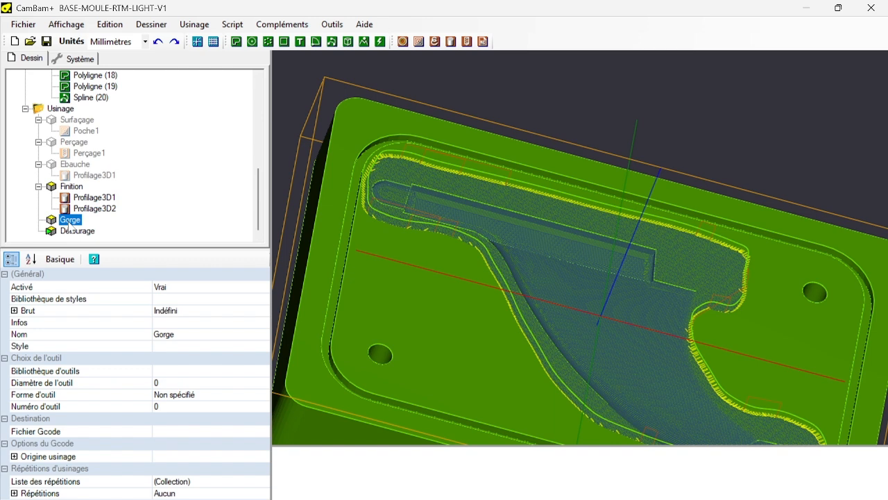
Set the tool diameter of both finishing operations, Profilage3D1 and Profilage3D2, to 3 mm.
{"action": "left_click", "coordinate": [95, 200]}
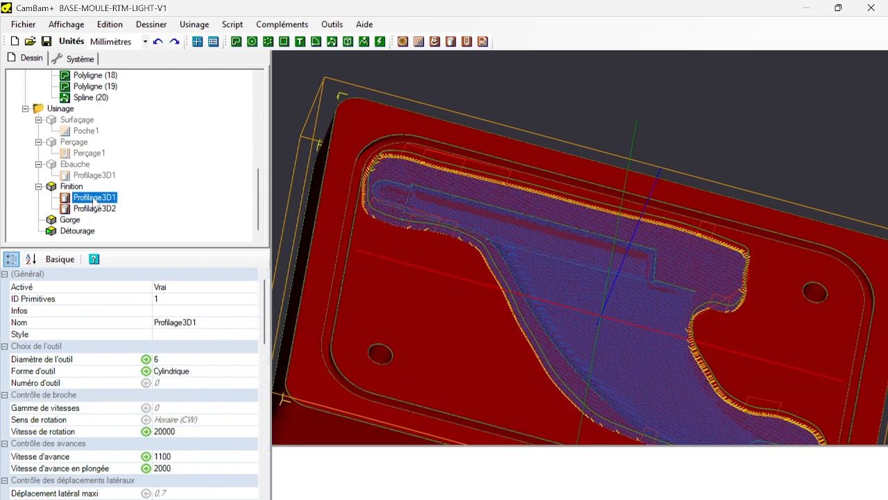
{"action": "left_click", "coordinate": [165, 361]}
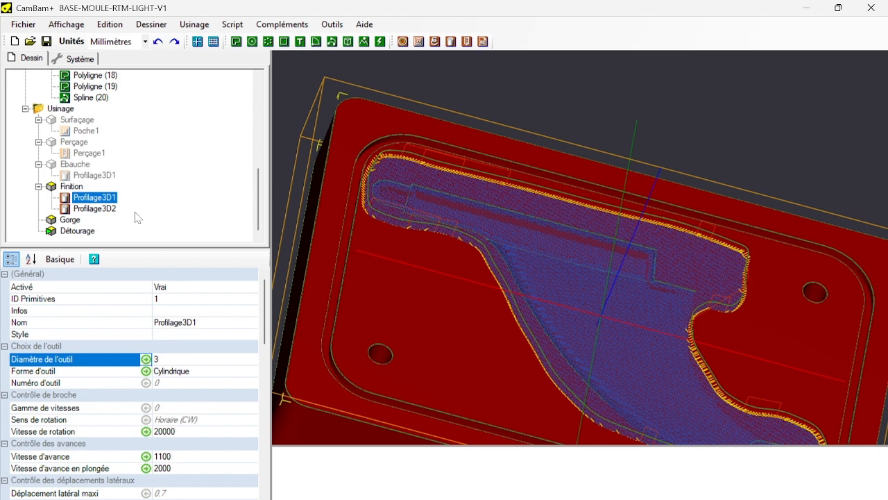
{"action": "left_click", "coordinate": [101, 209]}
{"action": "left_click", "coordinate": [175, 363]}
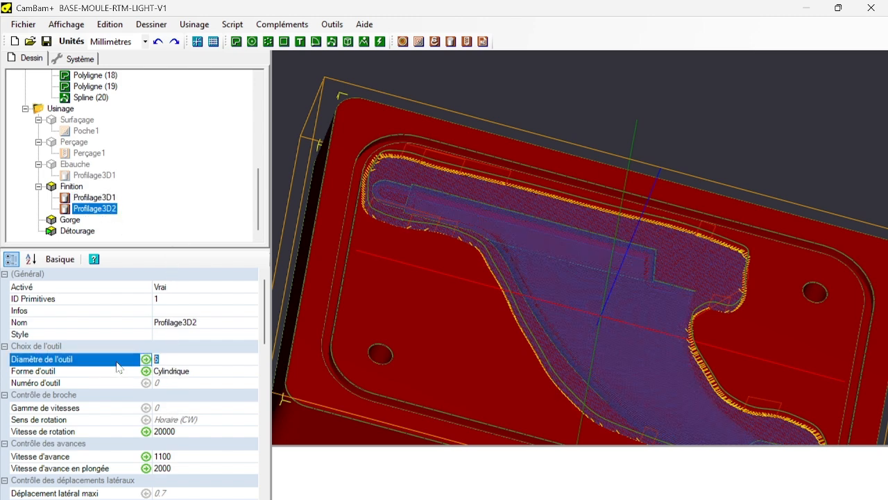
Regenerate the toolpaths of the whole Finition part.
{"action": "left_click", "coordinate": [75, 187]}
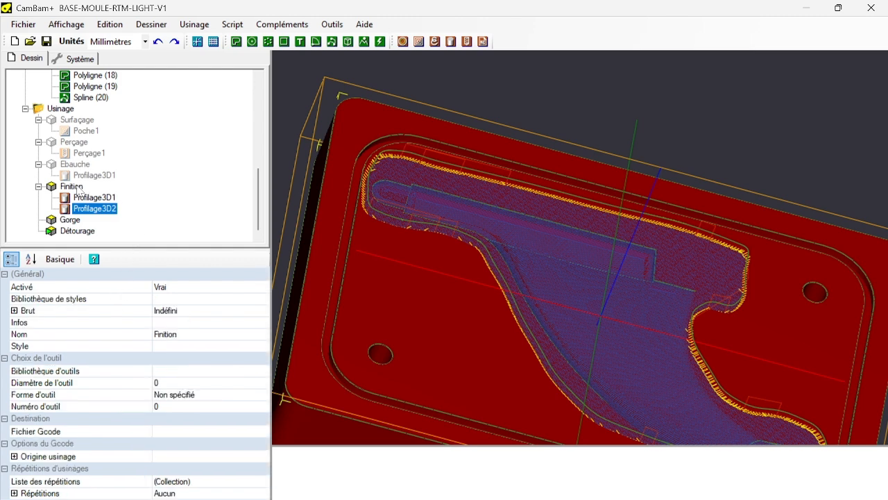
{"action": "right_click", "coordinate": [77, 189]}
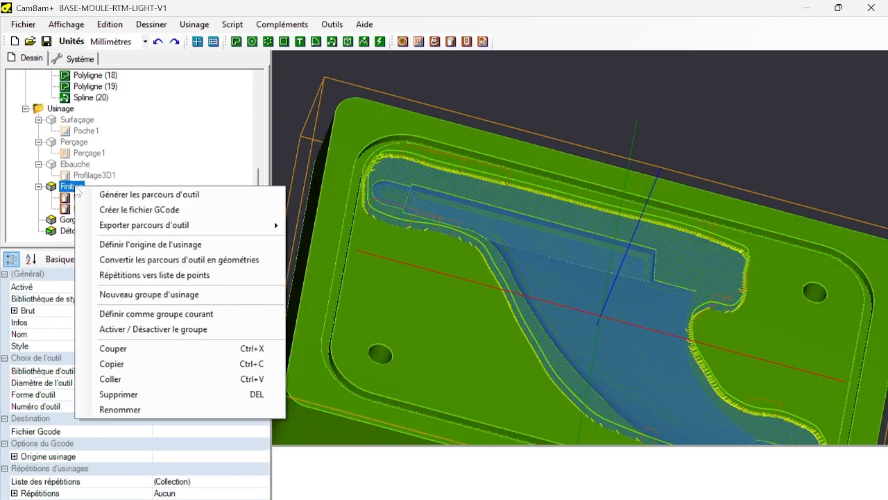
{"action": "left_click", "coordinate": [160, 195]}
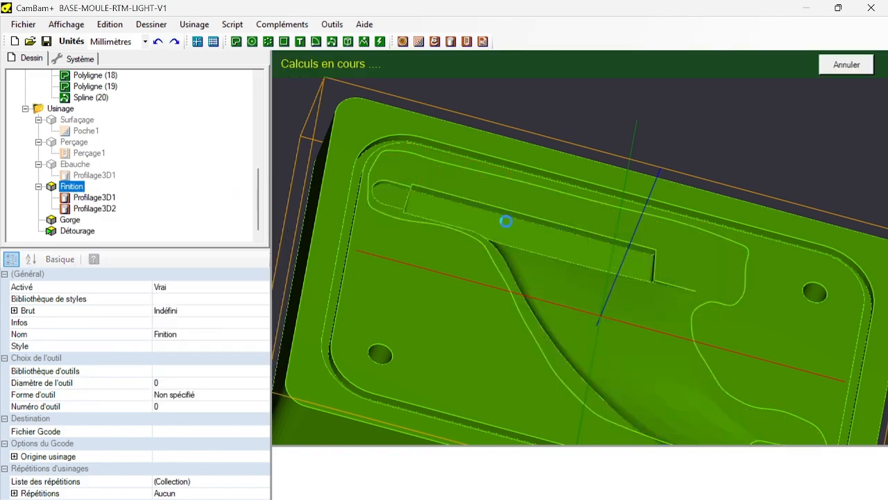
{"action": "scroll", "coordinate": [569, 270], "scroll_direction": "up", "scroll_amount": 5}
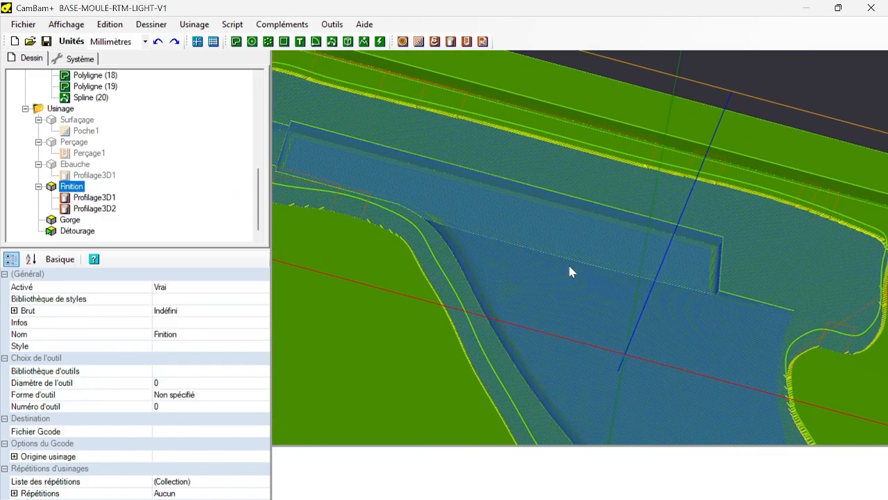
Create a contour operation from the groove's closed Polyligne (10) and move it into the Gorge part.
{"action": "left_click", "coordinate": [64, 221]}
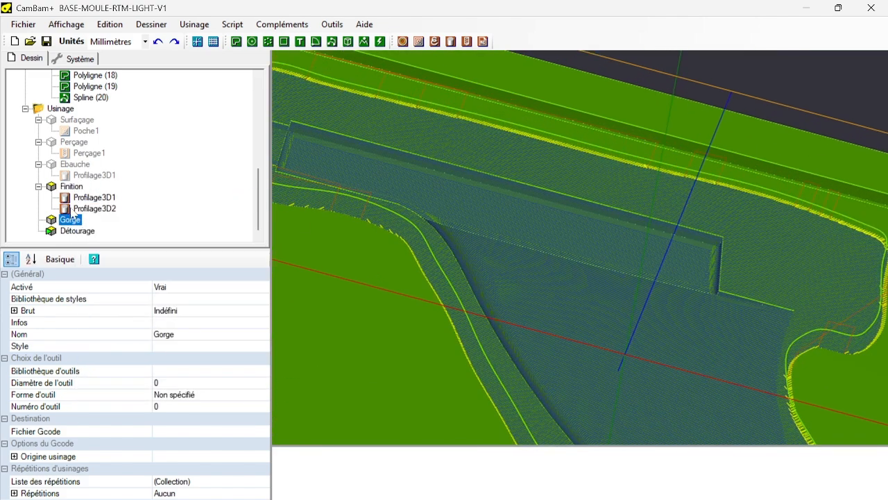
{"action": "scroll", "coordinate": [374, 179], "scroll_direction": "up", "scroll_amount": 2}
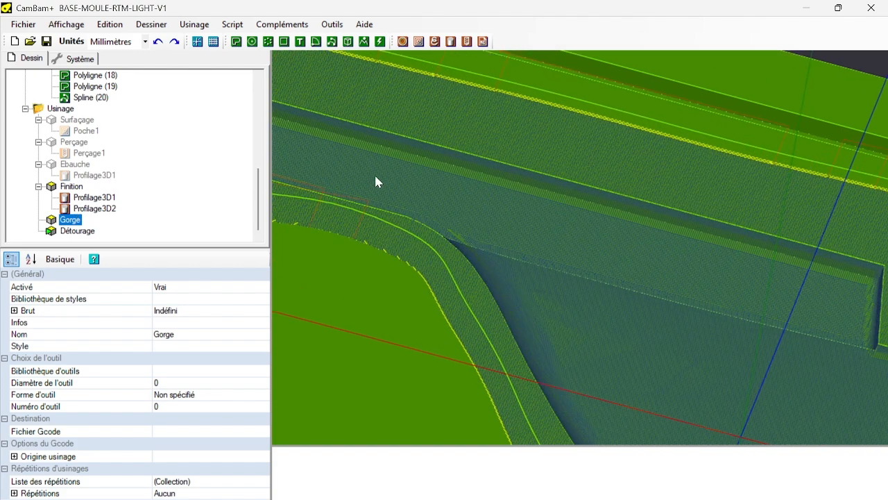
{"action": "scroll", "coordinate": [373, 180], "scroll_direction": "down", "scroll_amount": 2}
{"action": "scroll", "coordinate": [373, 185], "scroll_direction": "down", "scroll_amount": 3}
{"action": "key", "text": "alt"}
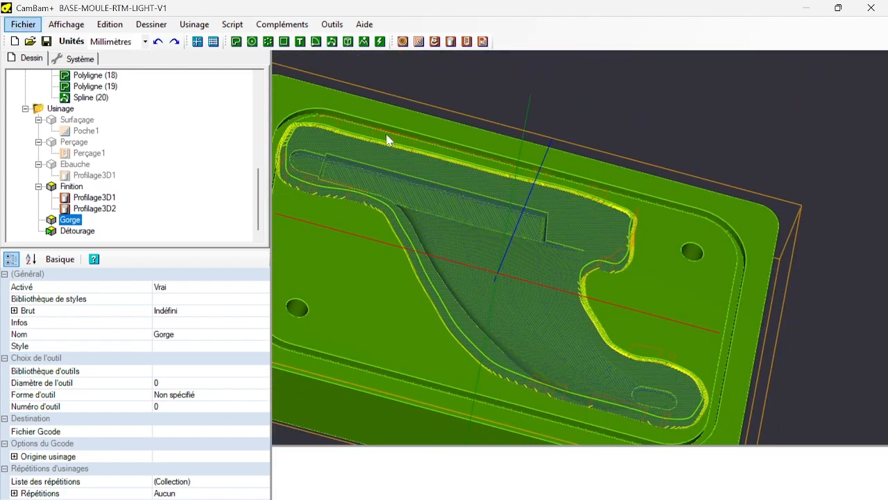
{"action": "left_click", "coordinate": [691, 214]}
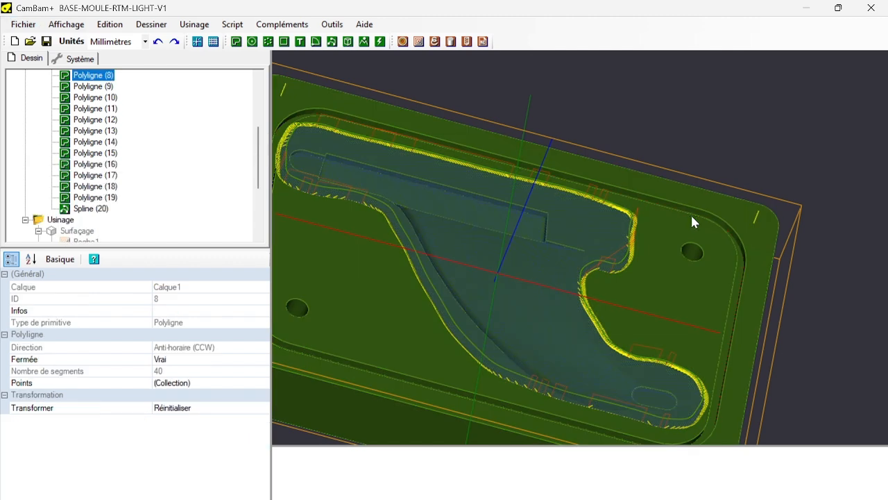
{"action": "left_click", "coordinate": [701, 217]}
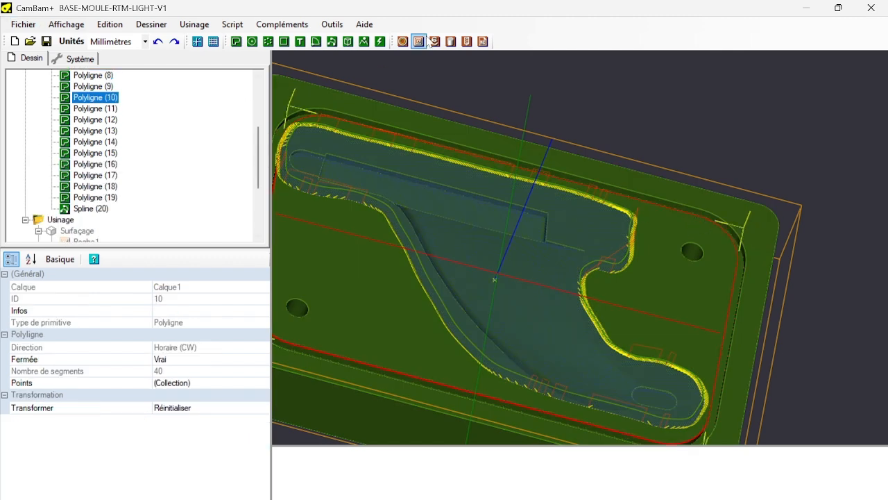
{"action": "left_click", "coordinate": [402, 41]}
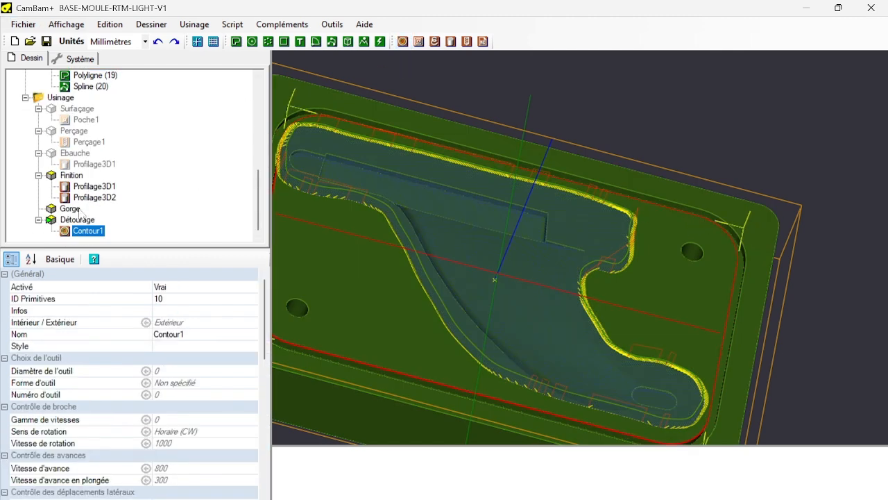
{"action": "left_click_drag", "start_coordinate": [76, 229], "coordinate": [72, 209]}
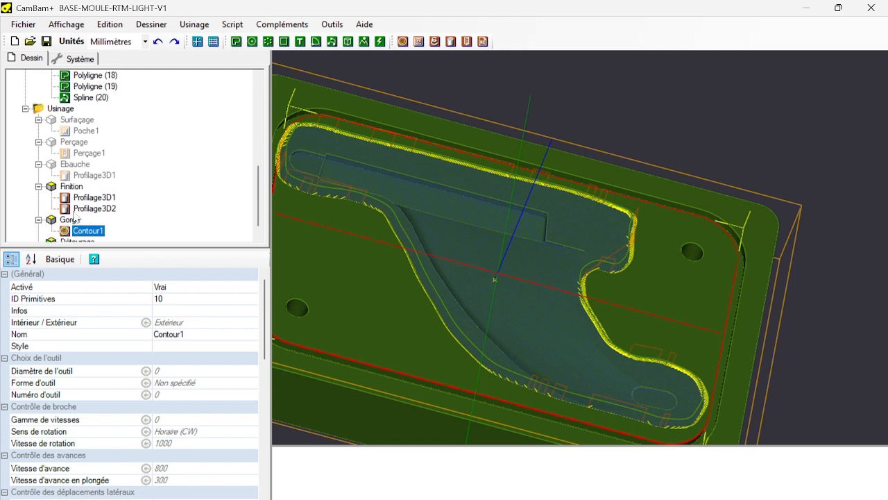
Copy Profilage3D2 and paste its format onto Contour1 in the Gorge part.
{"action": "left_click", "coordinate": [84, 208]}
{"action": "right_click", "coordinate": [85, 210]}
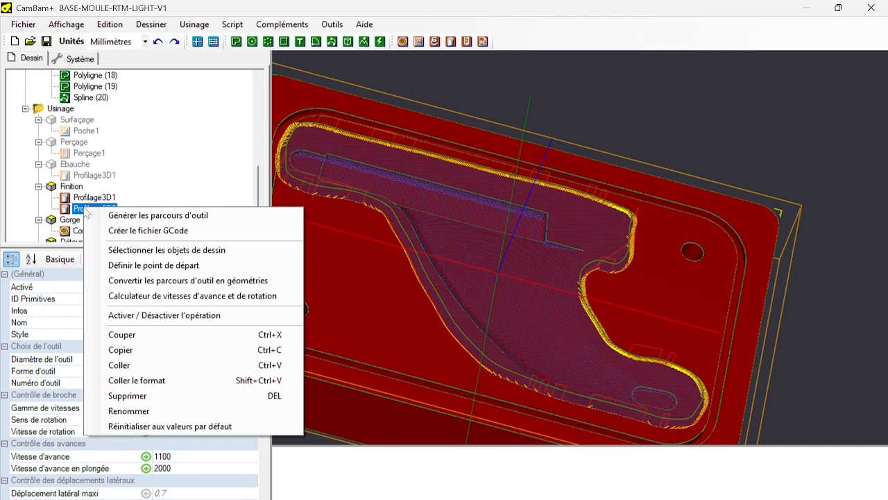
{"action": "left_click", "coordinate": [125, 350]}
{"action": "left_click", "coordinate": [83, 232]}
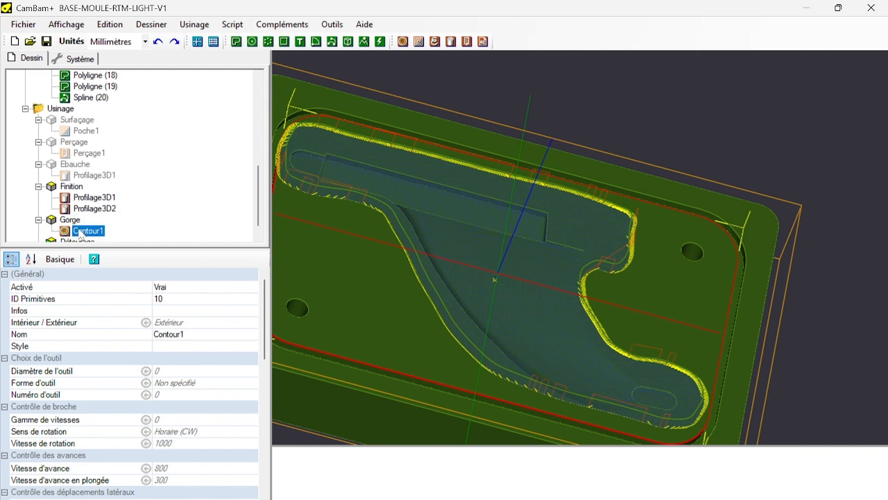
{"action": "right_click", "coordinate": [79, 229]}
{"action": "left_click", "coordinate": [125, 401]}
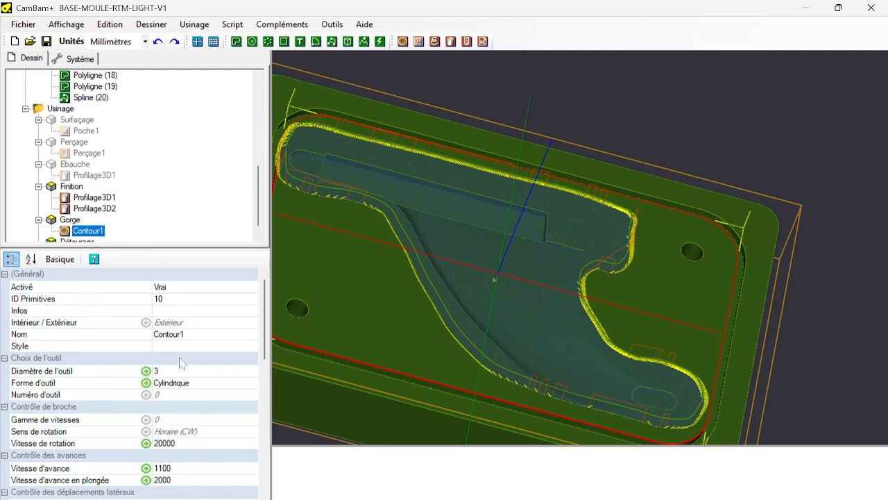
Set the overlap (Recouvrement) of Contour1 to 0.5 and its cut width (Largeur d'usinage) to 4 mm.
{"action": "scroll", "coordinate": [183, 364], "scroll_direction": "down", "scroll_amount": 2}
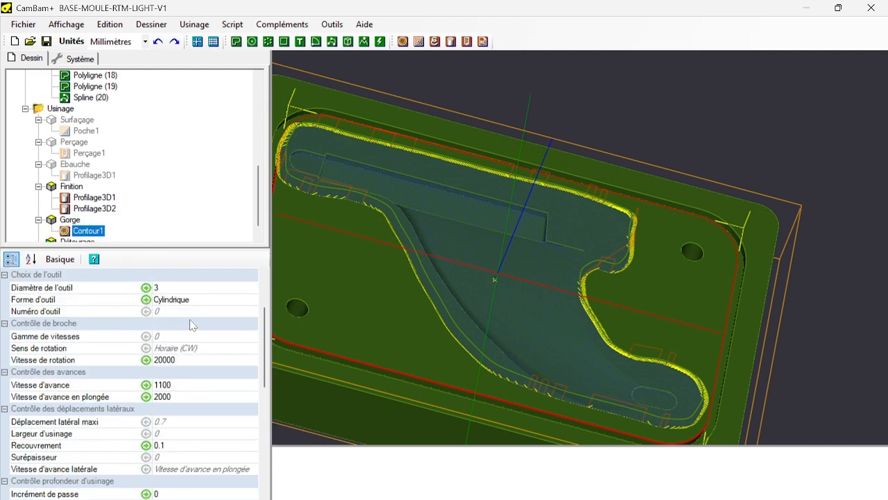
{"action": "left_click", "coordinate": [173, 445]}
{"action": "left_click_drag", "start_coordinate": [173, 446], "coordinate": [1, 451]}
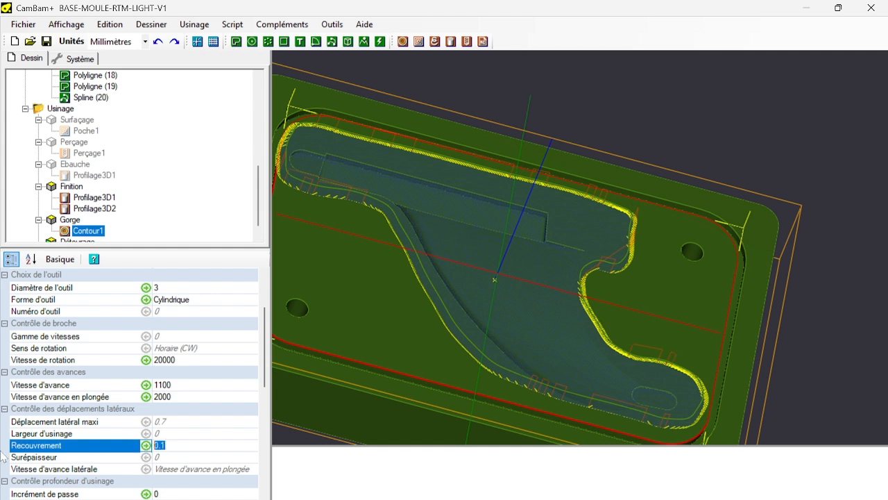
{"action": "type", "text": "0"}
{"action": "left_click", "coordinate": [154, 434]}
{"action": "left_click_drag", "start_coordinate": [147, 440], "coordinate": [27, 449]}
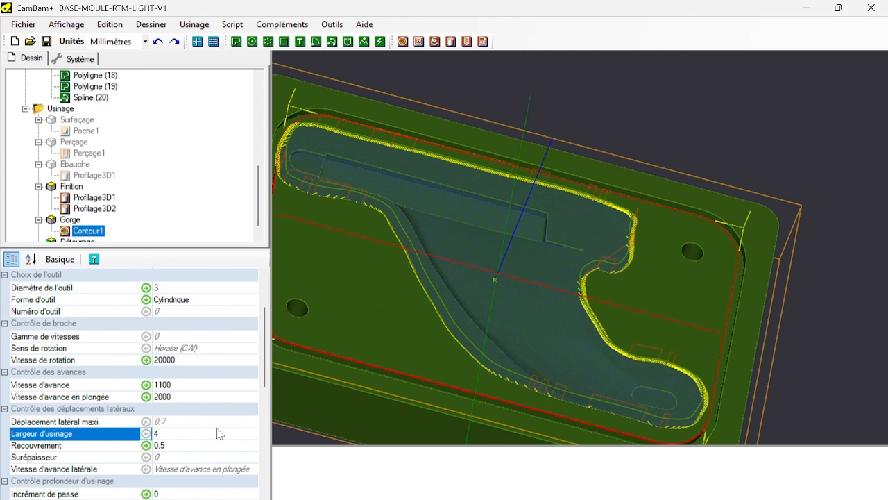
Set the depth increment (Incrément de passe) of Contour1 to 1.5 mm.
{"action": "scroll", "coordinate": [389, 300], "scroll_direction": "up", "scroll_amount": 2}
{"action": "scroll", "coordinate": [386, 294], "scroll_direction": "down", "scroll_amount": 4}
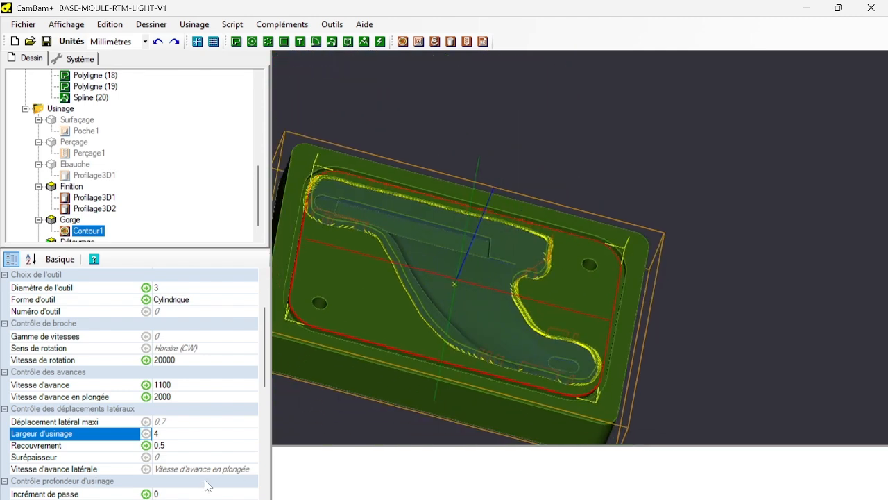
{"action": "scroll", "coordinate": [174, 427], "scroll_direction": "down", "scroll_amount": 5}
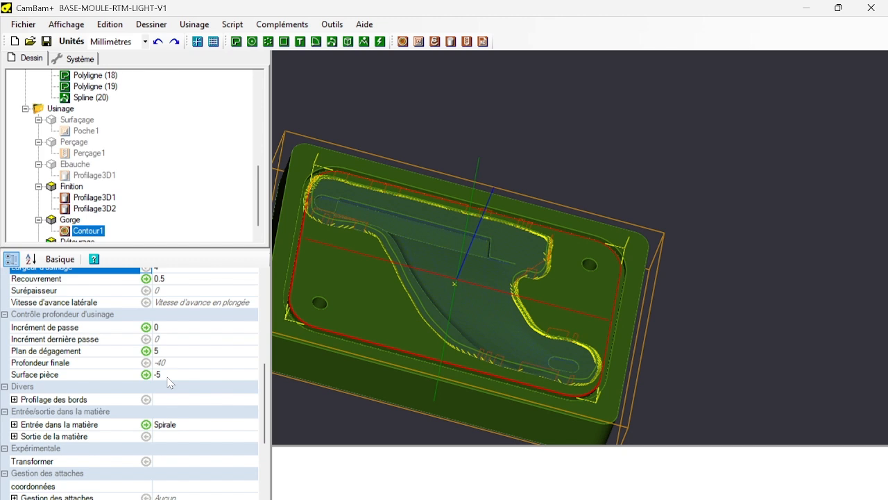
{"action": "left_click", "coordinate": [173, 329]}
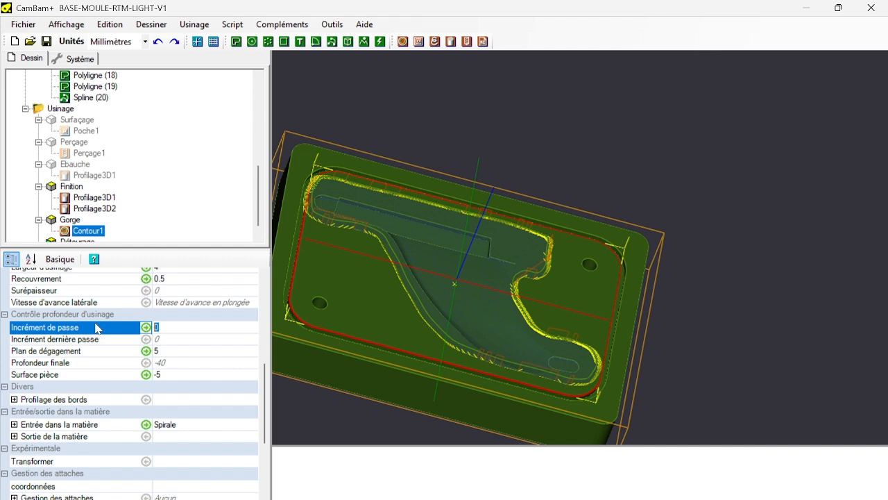
{"action": "type", "text": "1.5"}
{"action": "left_click", "coordinate": [227, 352]}
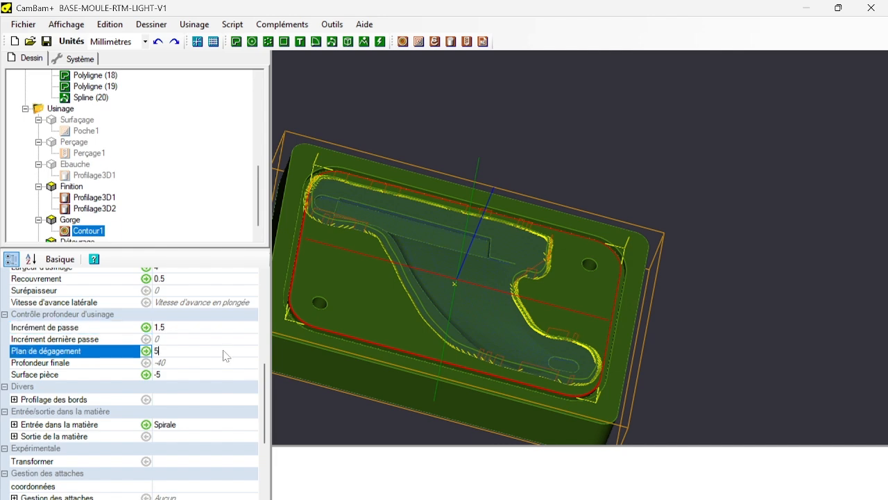
Hide the Par défaut layer containing the mould surface to expose the groove polylines at the mould's corner.
{"action": "left_click", "coordinate": [173, 366]}
{"action": "scroll", "coordinate": [331, 285], "scroll_direction": "up", "scroll_amount": 4}
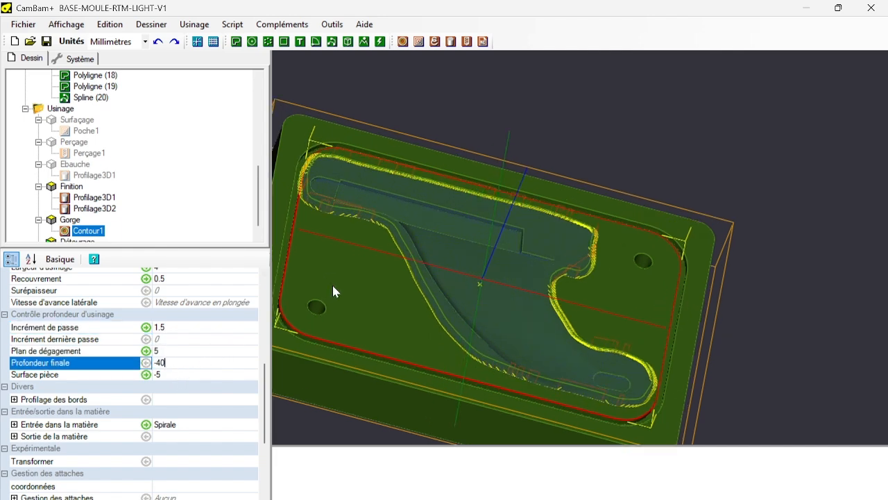
{"action": "left_click_drag", "start_coordinate": [325, 288], "coordinate": [198, 115], "text": "alt"}
{"action": "scroll", "coordinate": [190, 129], "scroll_direction": "up", "scroll_amount": 5}
{"action": "scroll", "coordinate": [190, 129], "scroll_direction": "up", "scroll_amount": 2}
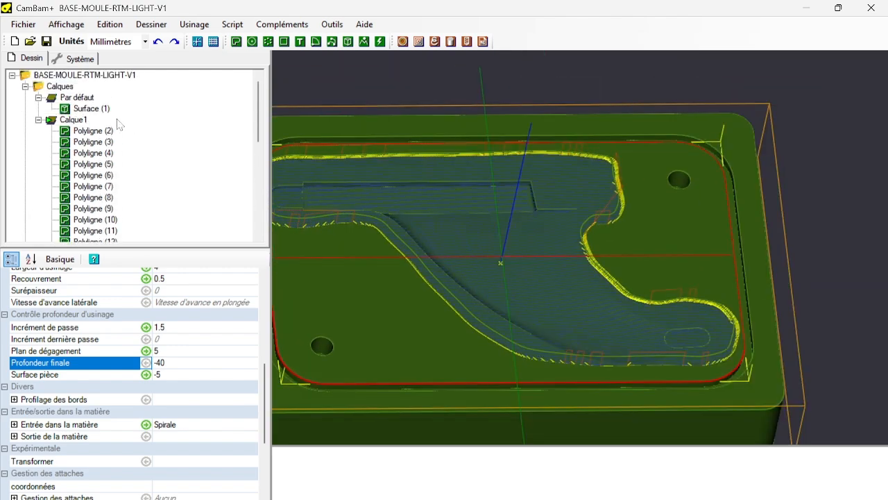
{"action": "left_click", "coordinate": [77, 97]}
{"action": "key", "text": "space"}
{"action": "left_click_drag", "start_coordinate": [393, 352], "coordinate": [445, 276], "text": "alt"}
{"action": "scroll", "coordinate": [359, 159], "scroll_direction": "up", "scroll_amount": 6}
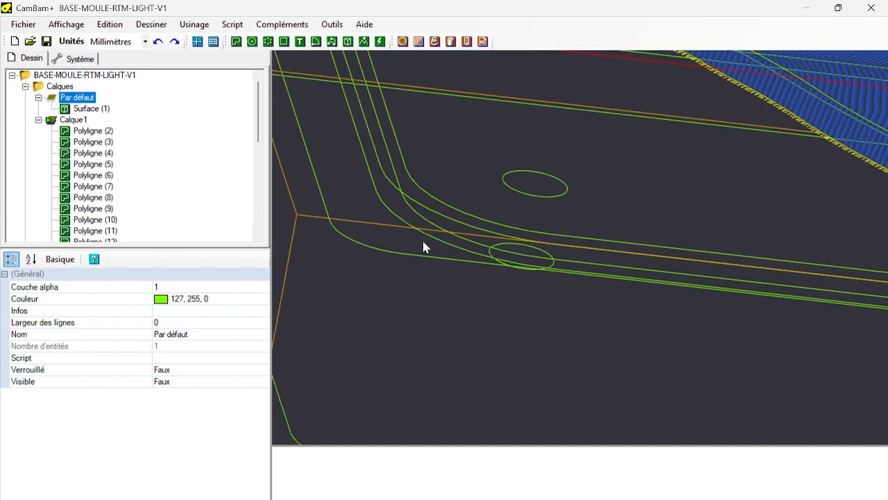
{"action": "scroll", "coordinate": [424, 210], "scroll_direction": "up", "scroll_amount": 4}
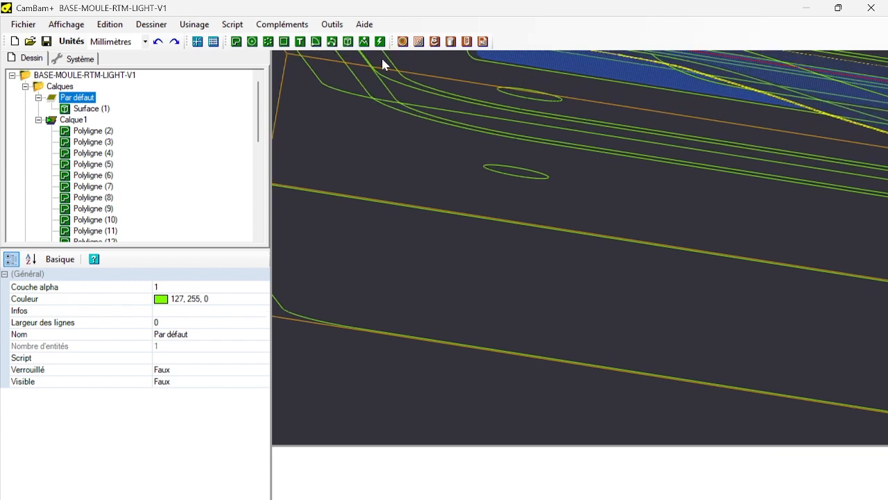
Select the groove's lower contour Polyligne (6) and display its object size and position.
{"action": "left_click", "coordinate": [390, 97]}
{"action": "left_click", "coordinate": [305, 26]}
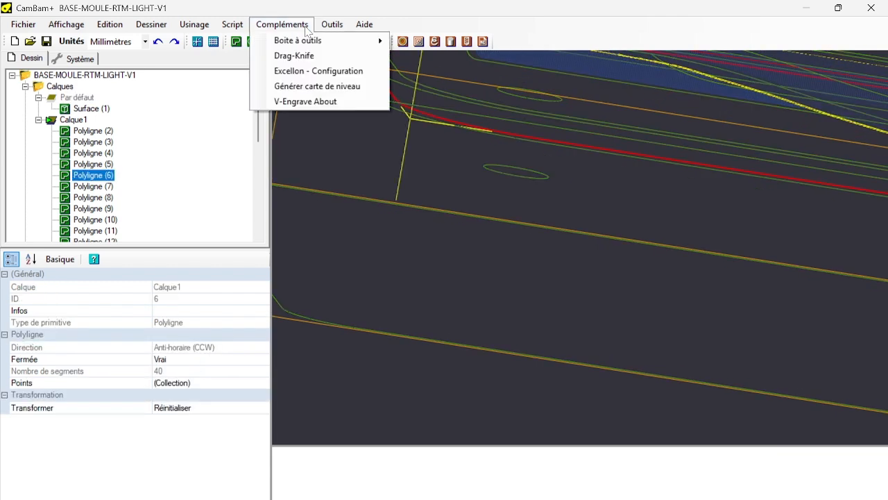
{"action": "mouse_move", "coordinate": [332, 24]}
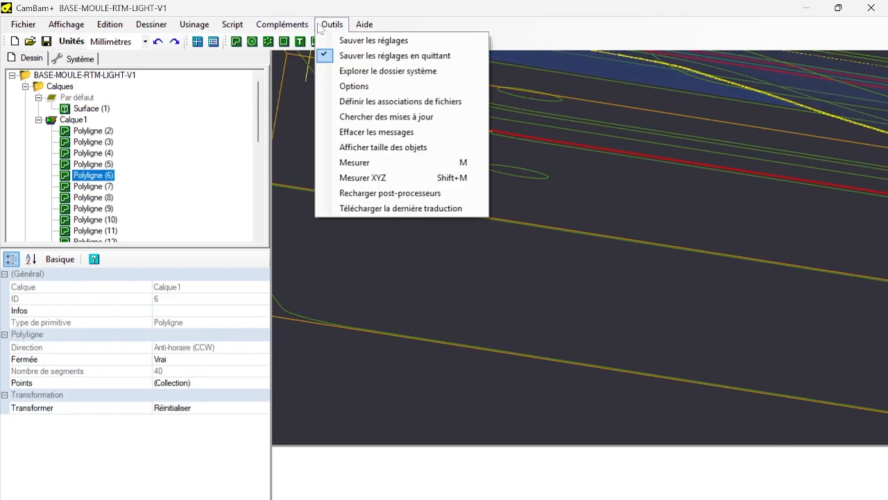
{"action": "left_click", "coordinate": [409, 151]}
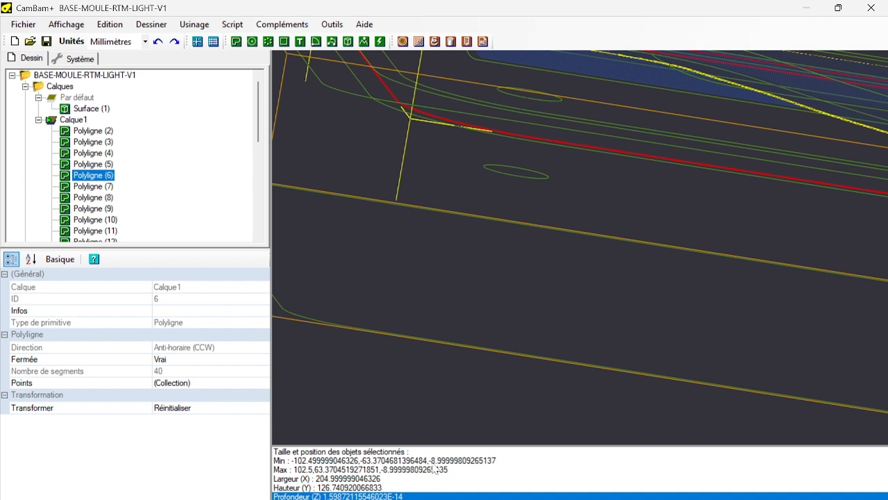
Set the final depth (Profondeur finale) of Contour1 in the Gorge part to -9 mm.
{"action": "scroll", "coordinate": [35, 110], "scroll_direction": "down", "scroll_amount": 7}
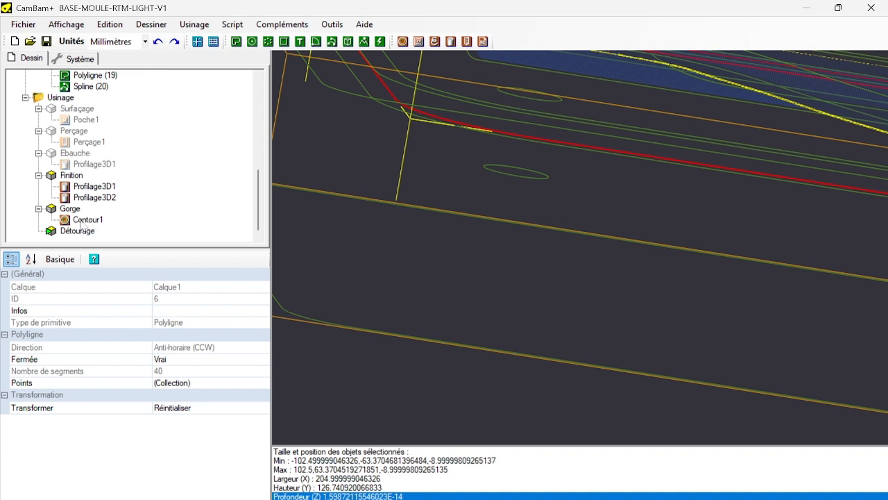
{"action": "left_click", "coordinate": [84, 221]}
{"action": "scroll", "coordinate": [158, 401], "scroll_direction": "down", "scroll_amount": 10}
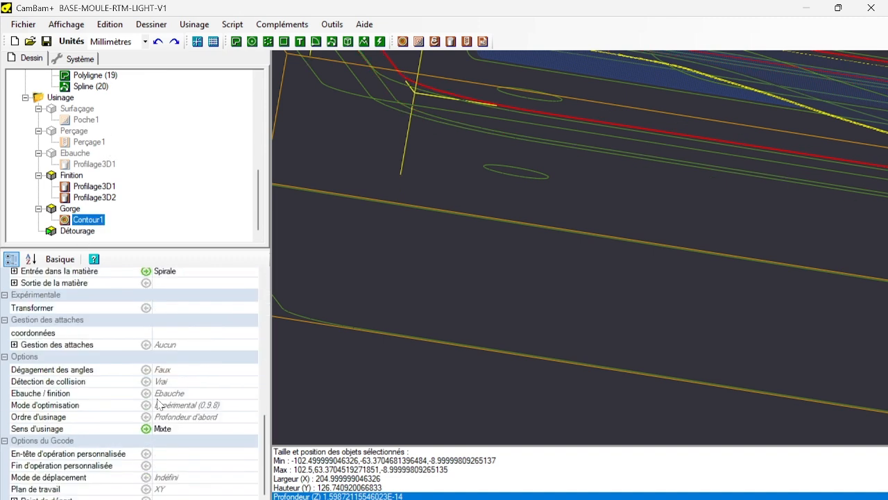
{"action": "scroll", "coordinate": [162, 296], "scroll_direction": "up", "scroll_amount": 2}
{"action": "left_click", "coordinate": [178, 295]}
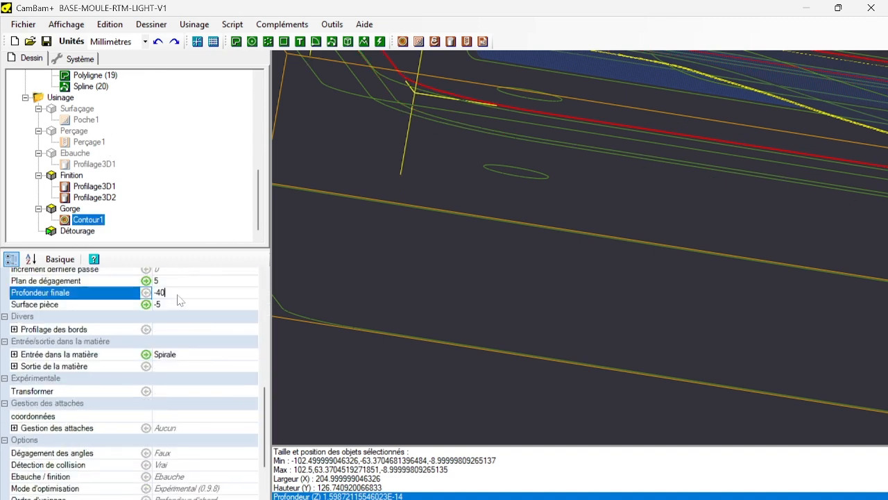
{"action": "left_click_drag", "start_coordinate": [177, 295], "coordinate": [40, 306]}
{"action": "type", "text": "-9"}
Generate the toolpaths for the Contour1 operation in the Gorge part.
{"action": "right_click", "coordinate": [98, 222]}
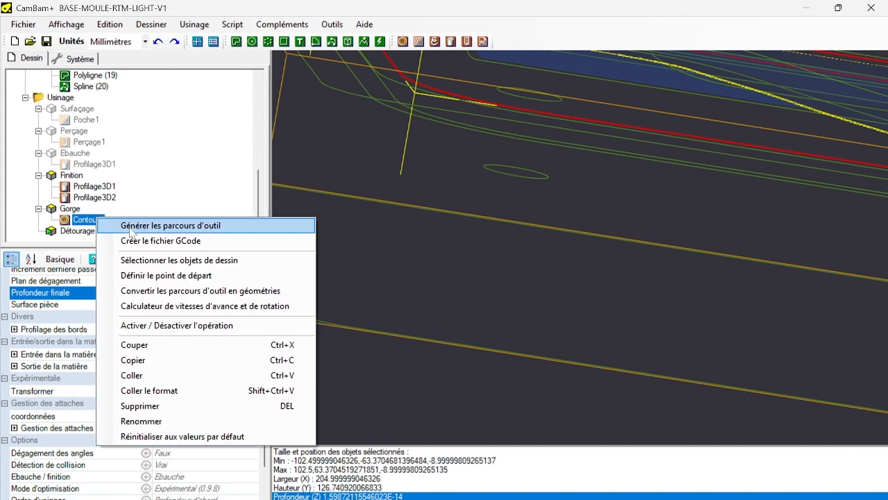
{"action": "left_click", "coordinate": [180, 227]}
{"action": "scroll", "coordinate": [417, 229], "scroll_direction": "down", "scroll_amount": 5}
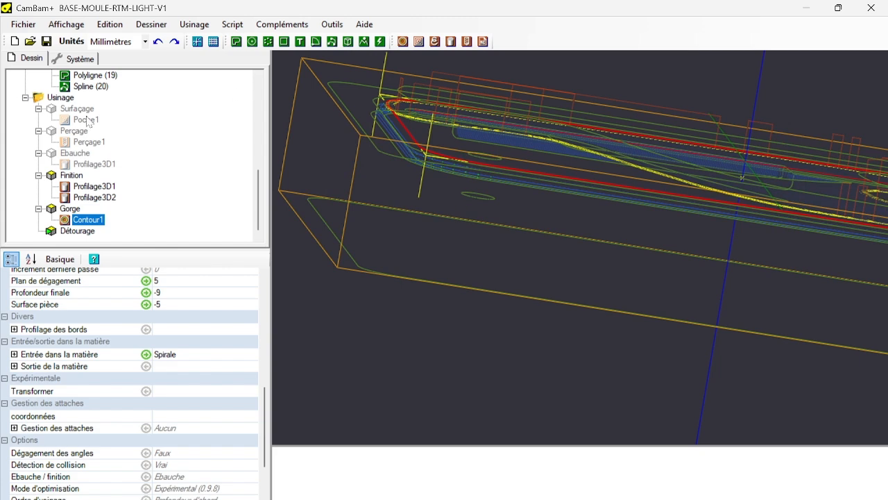
Disable the Finition part and display the cut width (largeur de coupe) of the groove toolpath around the mould's corner.
{"action": "left_click", "coordinate": [72, 175]}
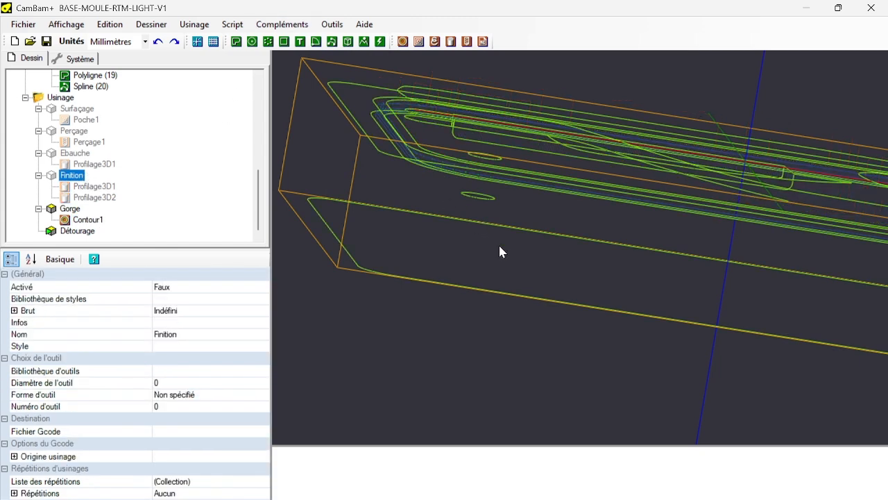
{"action": "left_click", "coordinate": [64, 25]}
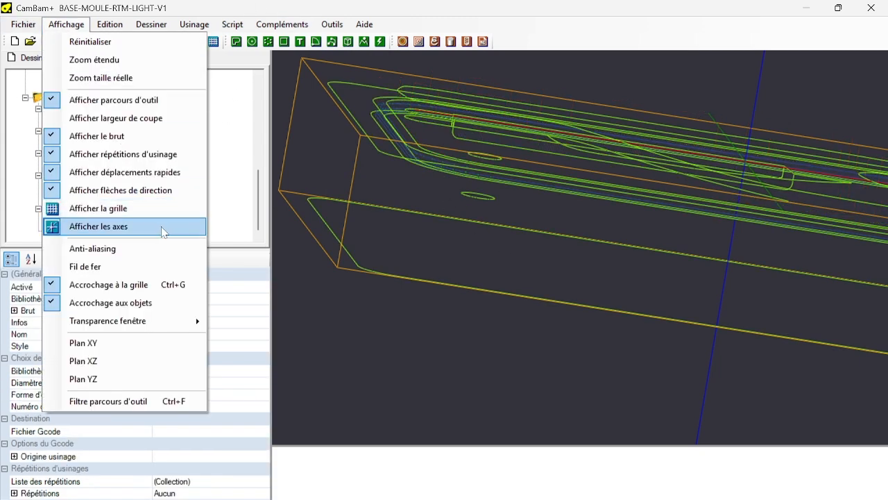
{"action": "left_click", "coordinate": [113, 120]}
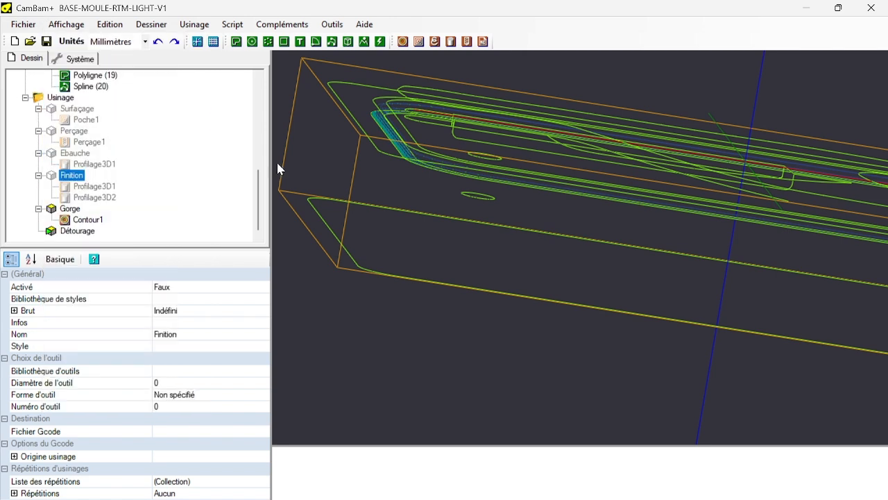
{"action": "scroll", "coordinate": [361, 195], "scroll_direction": "up", "scroll_amount": 5}
{"action": "scroll", "coordinate": [347, 236], "scroll_direction": "up", "scroll_amount": 6}
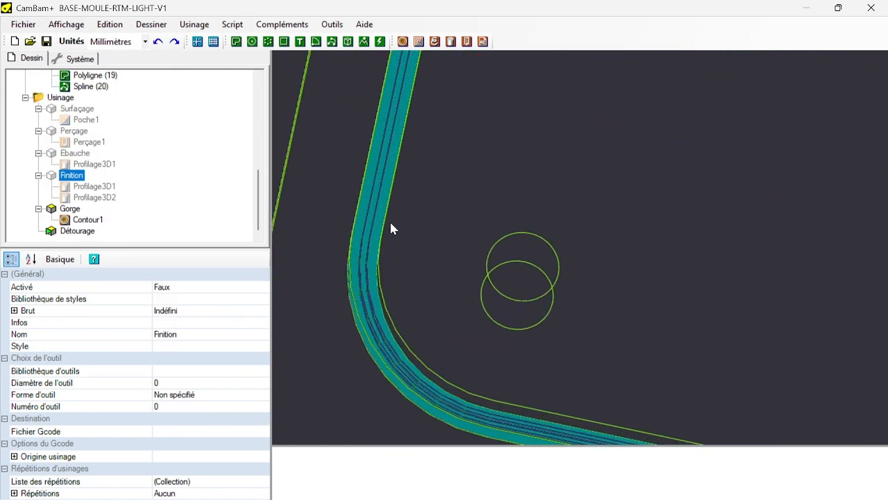
Switch to a top view of the mould and examine the groove's cut width around the full contour.
{"action": "left_click", "coordinate": [66, 25]}
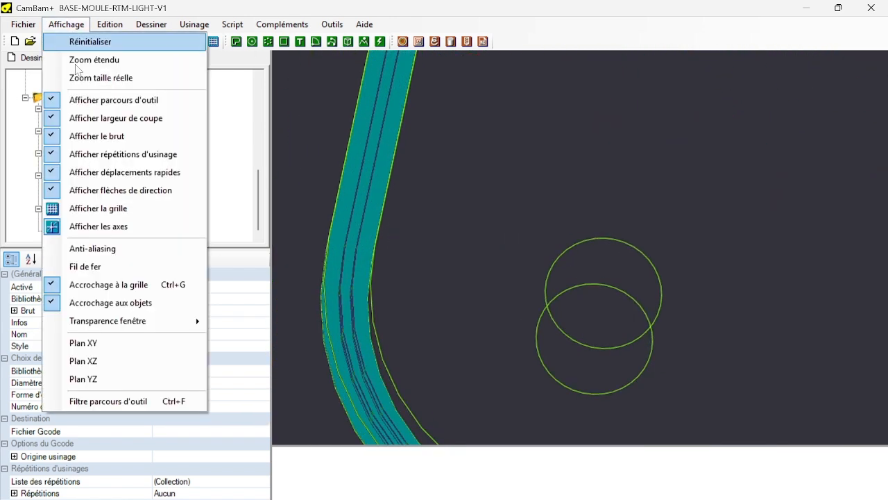
{"action": "left_click", "coordinate": [96, 358]}
{"action": "scroll", "coordinate": [495, 256], "scroll_direction": "down", "scroll_amount": 12}
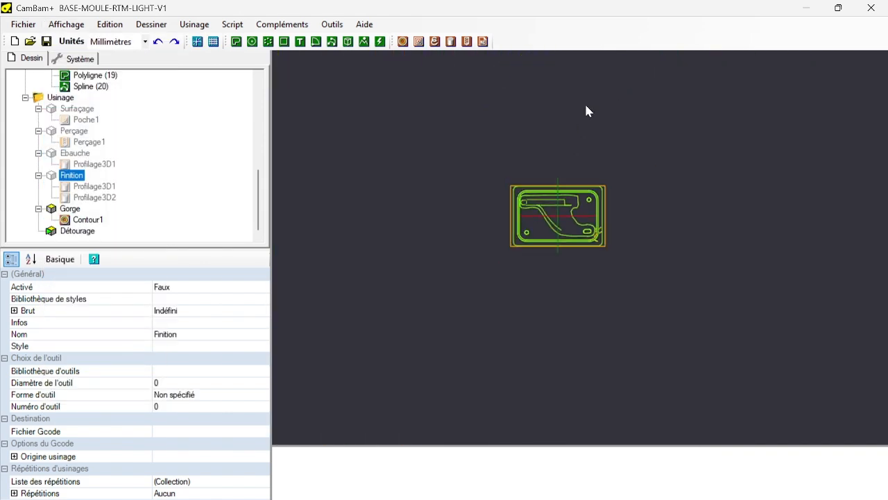
{"action": "scroll", "coordinate": [578, 201], "scroll_direction": "up", "scroll_amount": 7}
{"action": "scroll", "coordinate": [550, 185], "scroll_direction": "up", "scroll_amount": 4}
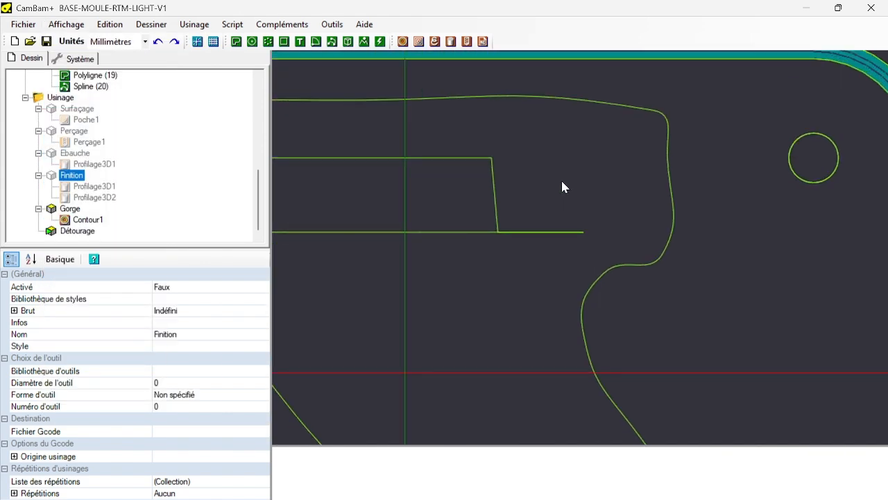
{"action": "scroll", "coordinate": [563, 186], "scroll_direction": "down", "scroll_amount": 5}
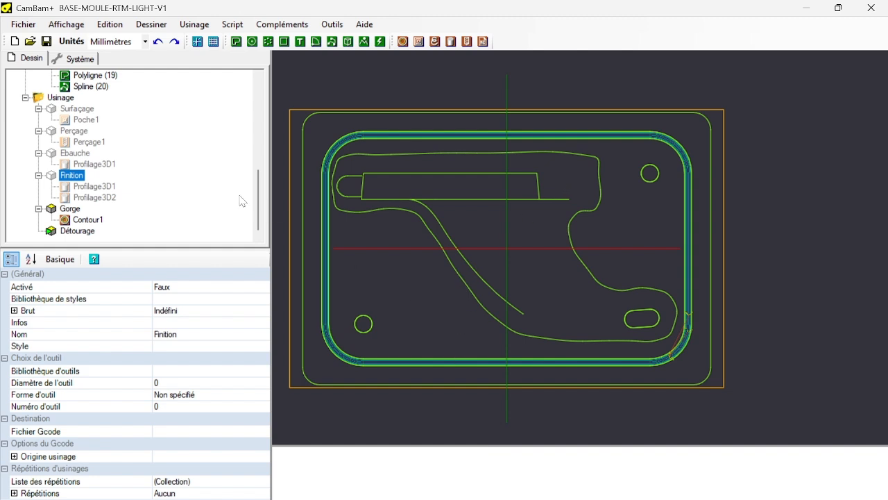
Disable the Gorge part and review the toolpaths of Surfaçage, Perçage, Ebauche and Finition one part at a time.
{"action": "left_click", "coordinate": [70, 209]}
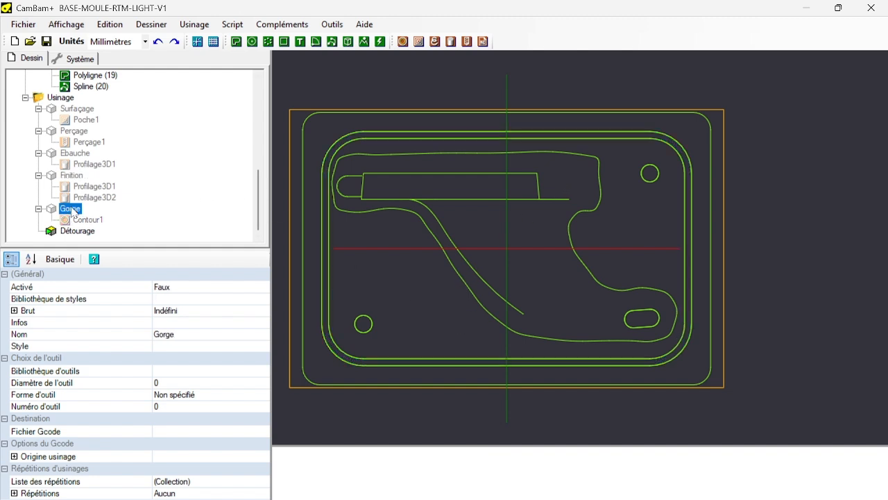
{"action": "left_click", "coordinate": [77, 109]}
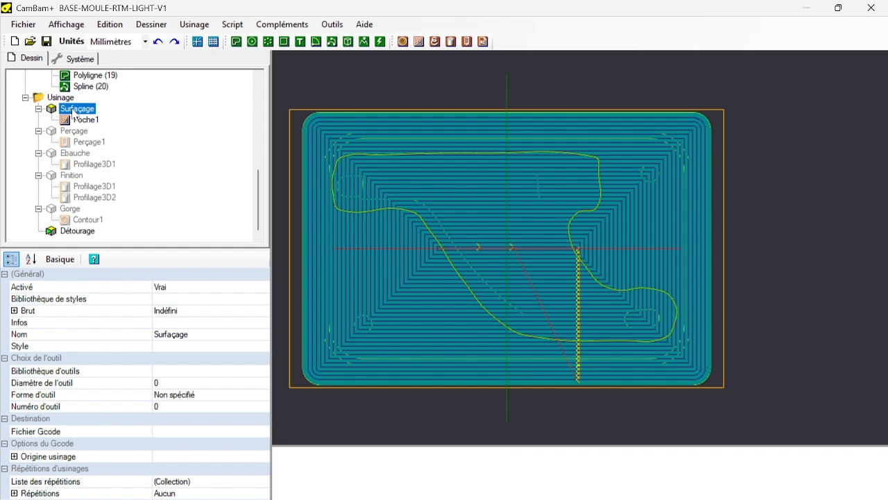
{"action": "left_click", "coordinate": [73, 131]}
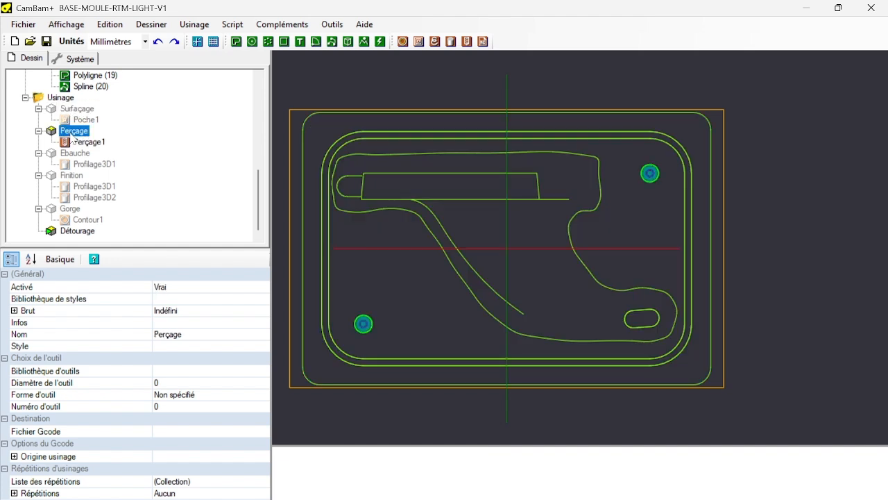
{"action": "left_click", "coordinate": [72, 153]}
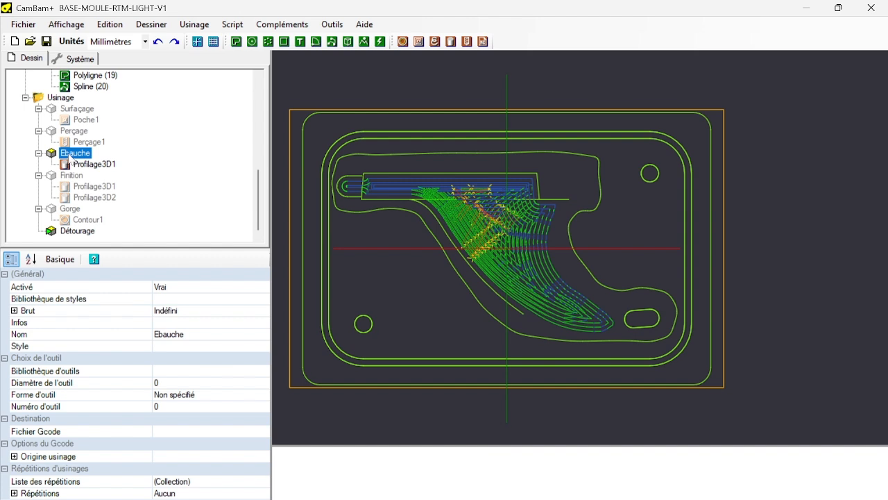
{"action": "left_click", "coordinate": [72, 175]}
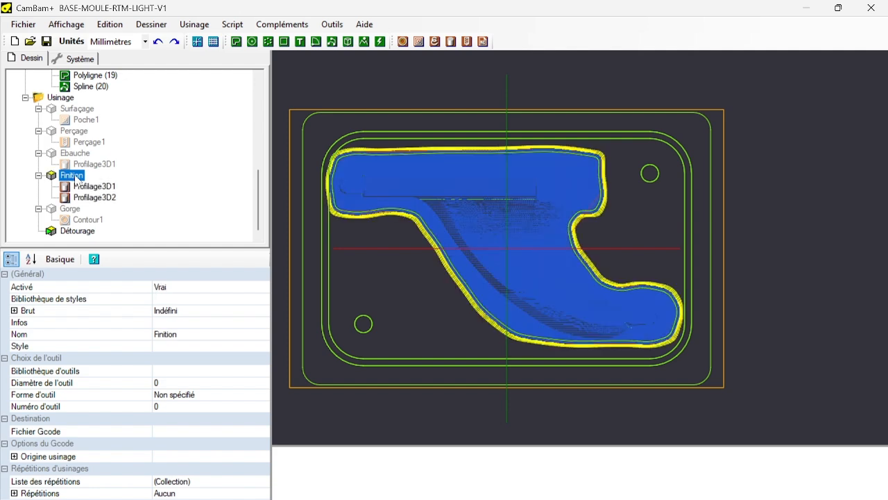
{"action": "scroll", "coordinate": [380, 154], "scroll_direction": "up", "scroll_amount": 5}
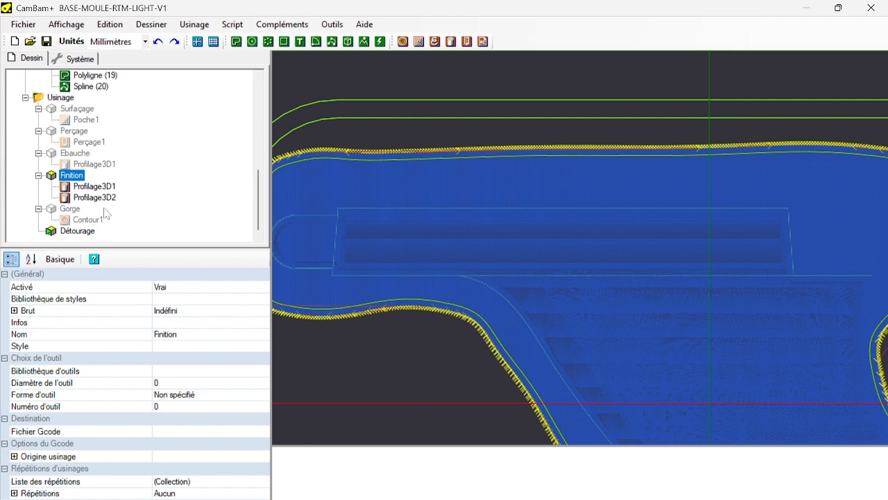
{"action": "scroll", "coordinate": [556, 230], "scroll_direction": "down", "scroll_amount": 5}
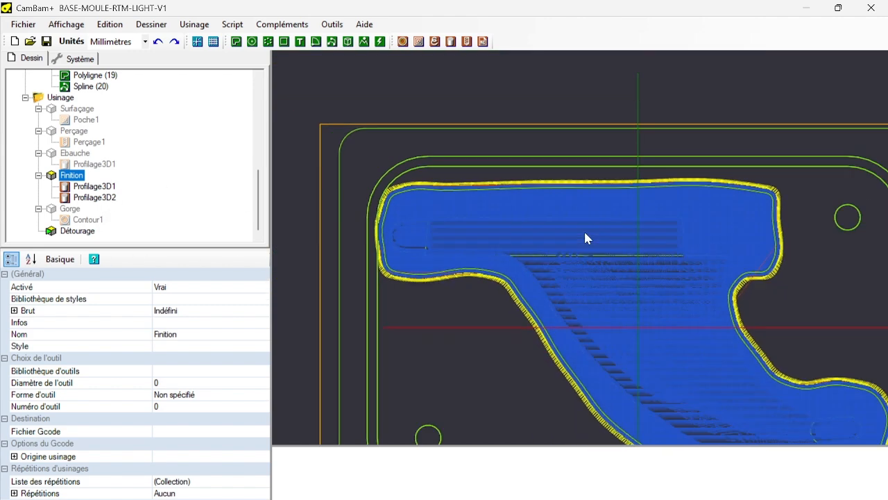
Disable the Finition part and enable the Ebauche part.
{"action": "left_click", "coordinate": [80, 167]}
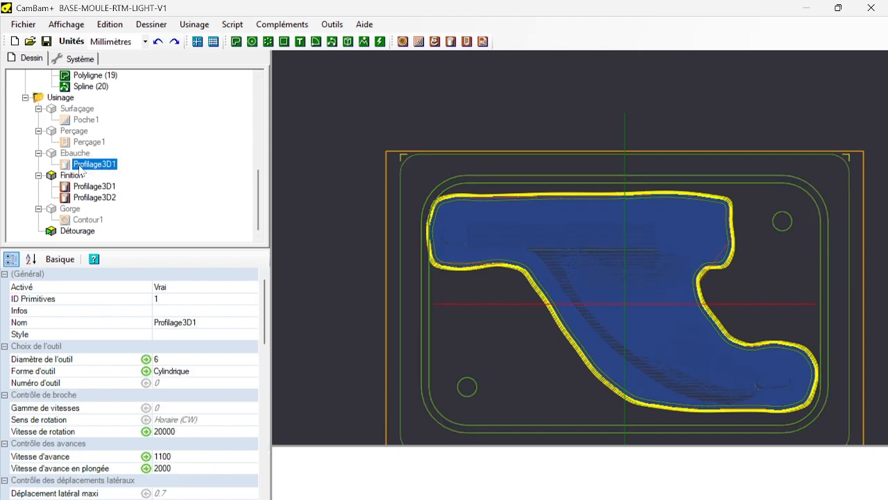
{"action": "left_click", "coordinate": [80, 178]}
{"action": "key", "text": "space"}
{"action": "left_click", "coordinate": [82, 152]}
{"action": "key", "text": "space"}
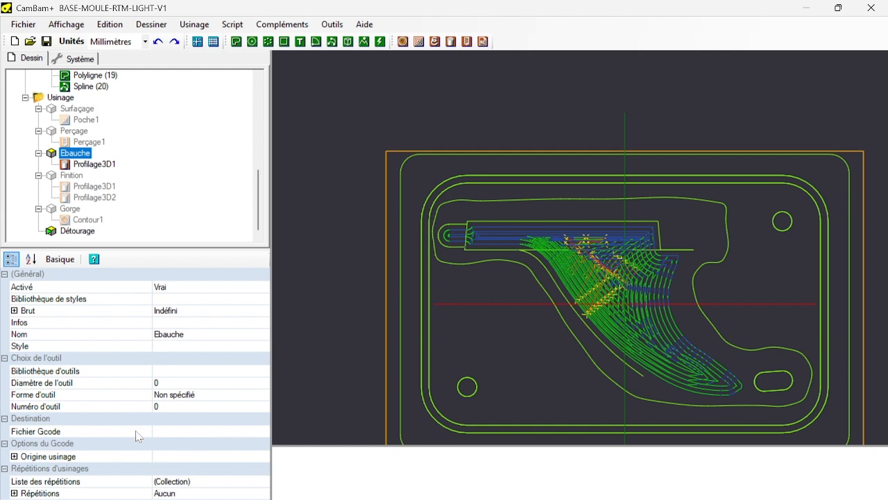
Replace the limit shape (ID formes limites) of Profilage3D1 in the Ebauche part with the groove's inner contour, Polyligne (6).
{"action": "left_click", "coordinate": [97, 165]}
{"action": "scroll", "coordinate": [139, 288], "scroll_direction": "down", "scroll_amount": 8}
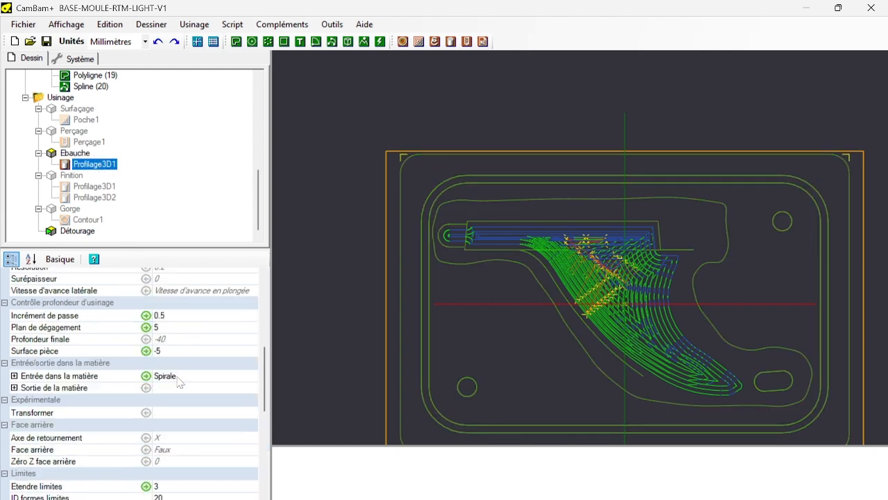
{"action": "scroll", "coordinate": [179, 381], "scroll_direction": "down", "scroll_amount": 2}
{"action": "scroll", "coordinate": [165, 336], "scroll_direction": "up", "scroll_amount": 2}
{"action": "scroll", "coordinate": [167, 337], "scroll_direction": "down", "scroll_amount": 7}
{"action": "scroll", "coordinate": [169, 393], "scroll_direction": "up", "scroll_amount": 11}
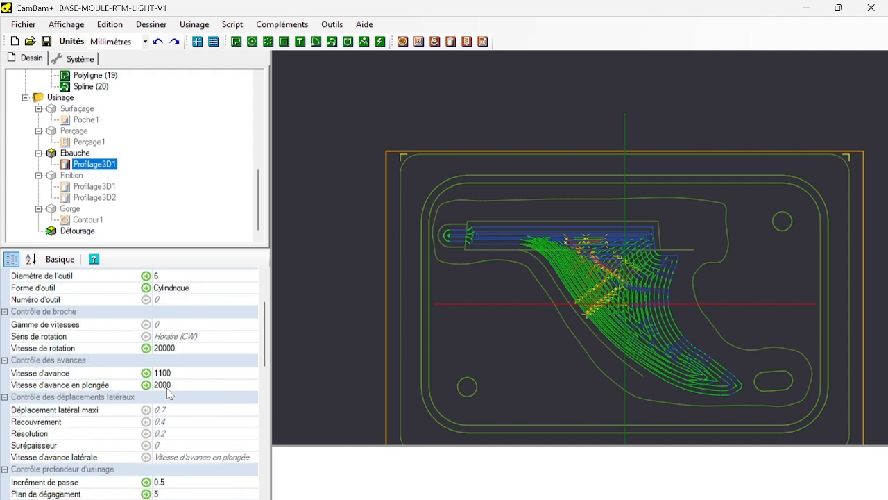
{"action": "scroll", "coordinate": [168, 392], "scroll_direction": "up", "scroll_amount": 4}
{"action": "scroll", "coordinate": [168, 393], "scroll_direction": "down", "scroll_amount": 12}
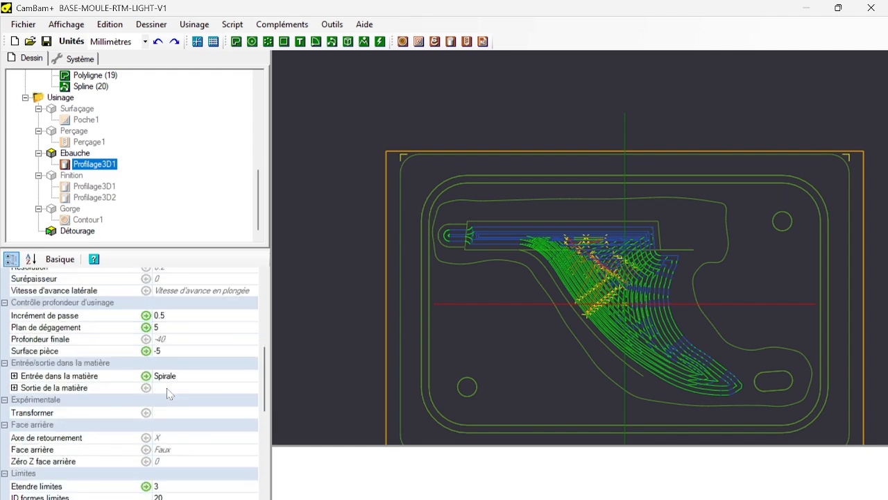
{"action": "left_click", "coordinate": [167, 404]}
{"action": "left_click", "coordinate": [169, 416]}
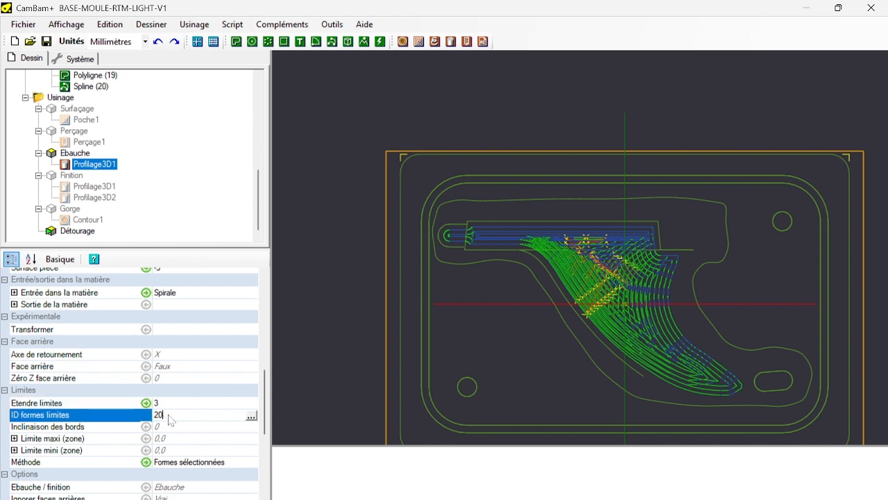
{"action": "double_click", "coordinate": [172, 415]}
{"action": "key", "text": "BackSpace"}
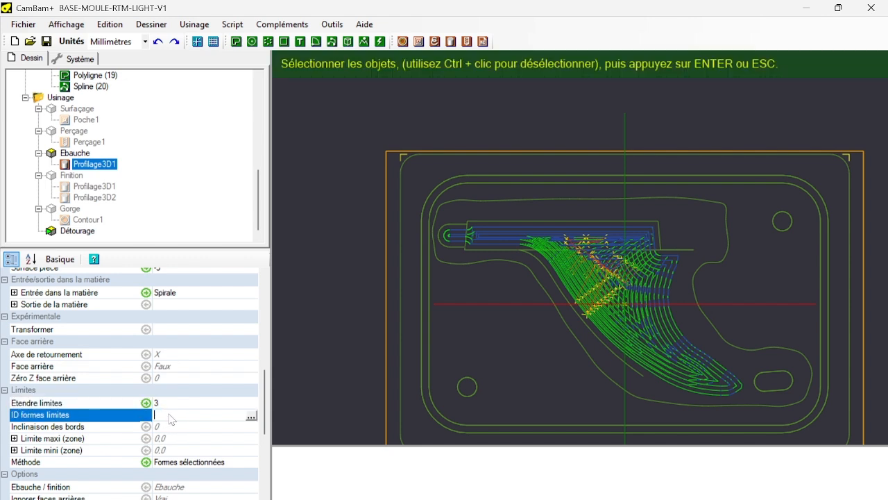
{"action": "left_click", "coordinate": [488, 184]}
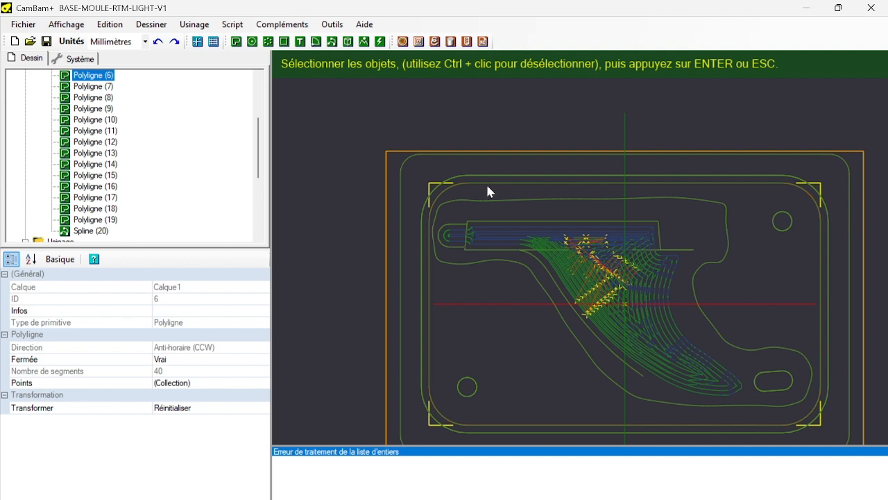
{"action": "key", "text": "Return"}
Regenerate the toolpaths for Profilage3D1 in the Ebauche part.
{"action": "scroll", "coordinate": [190, 201], "scroll_direction": "down", "scroll_amount": 4}
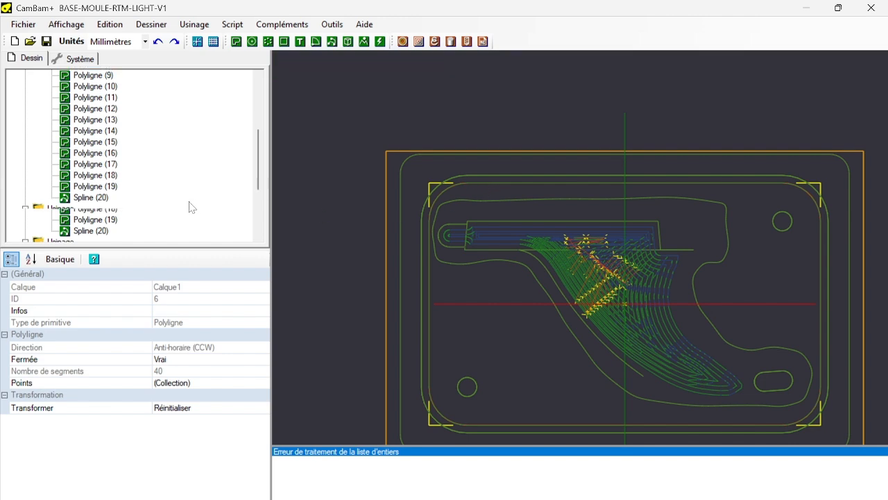
{"action": "right_click", "coordinate": [102, 171]}
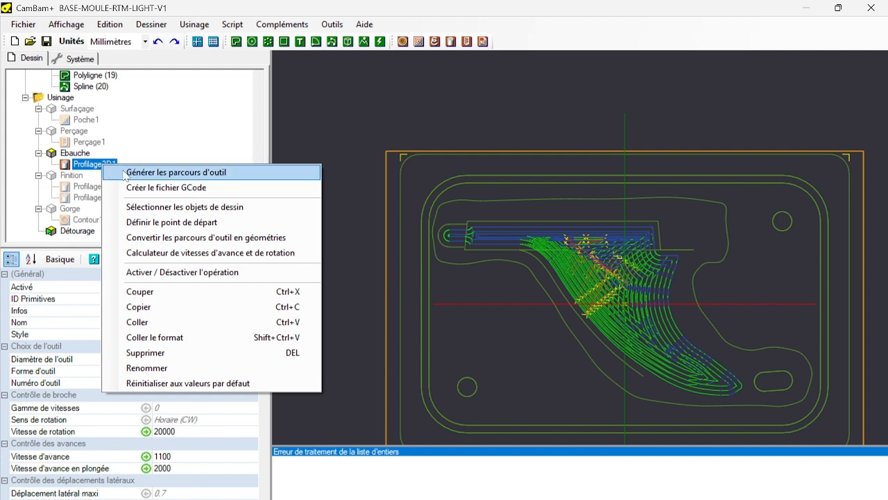
{"action": "left_click", "coordinate": [127, 172]}
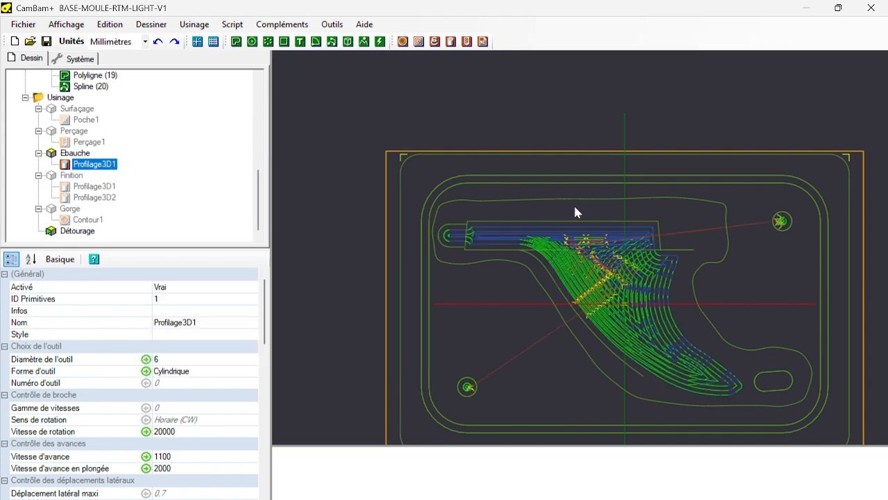
Examine the regenerated roughing toolpaths in 3D and review the limits, options and 3D profile settings of the Ebauche part's Profilage3D1.
{"action": "left_click_drag", "start_coordinate": [591, 267], "coordinate": [578, 241], "text": "alt"}
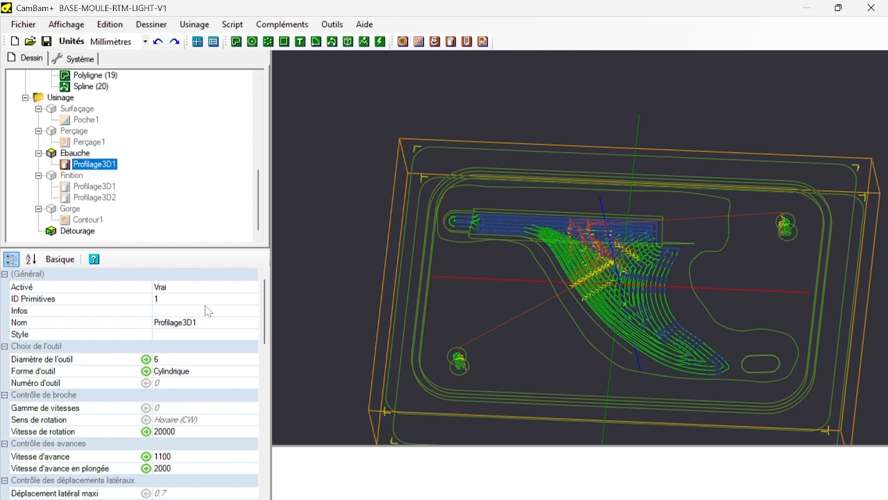
{"action": "scroll", "coordinate": [205, 315], "scroll_direction": "down", "scroll_amount": 2}
{"action": "scroll", "coordinate": [205, 314], "scroll_direction": "down", "scroll_amount": 8}
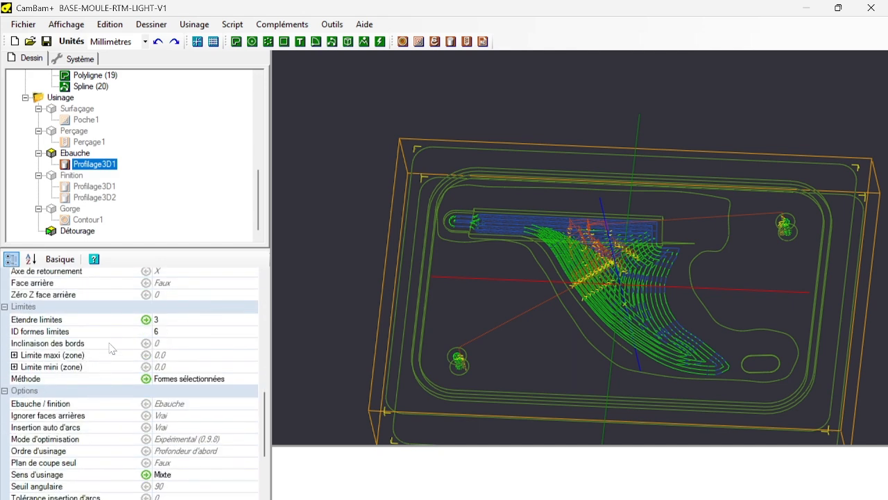
{"action": "scroll", "coordinate": [107, 372], "scroll_direction": "down", "scroll_amount": 2}
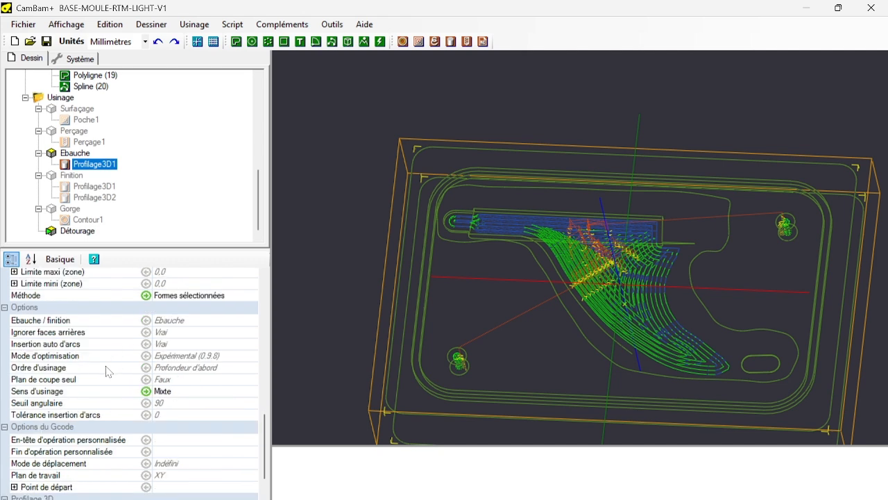
{"action": "scroll", "coordinate": [108, 372], "scroll_direction": "down", "scroll_amount": 2}
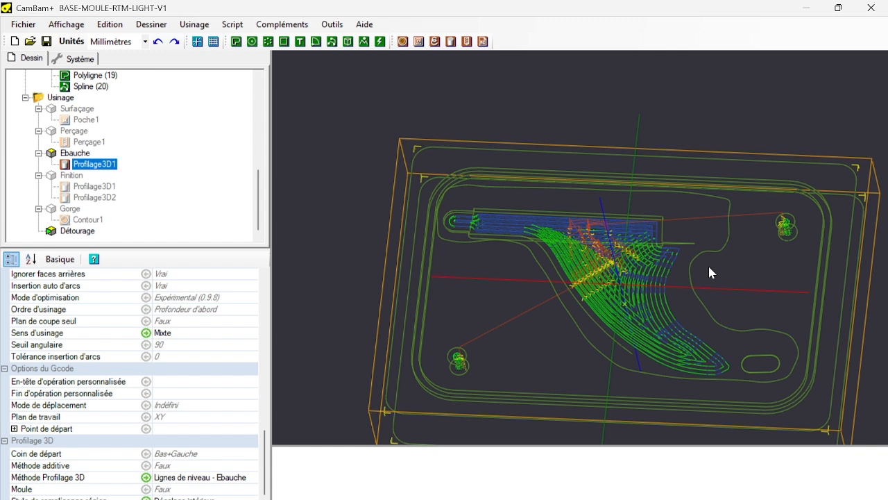
Enable the Finition part alongside Ebauche and show the properties of its Profilage3D1 operation.
{"action": "left_click", "coordinate": [78, 180]}
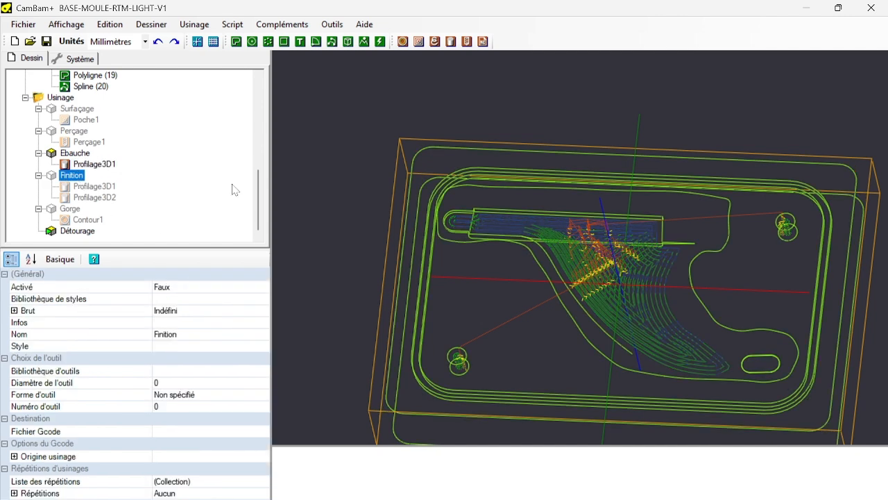
{"action": "left_click", "coordinate": [84, 196]}
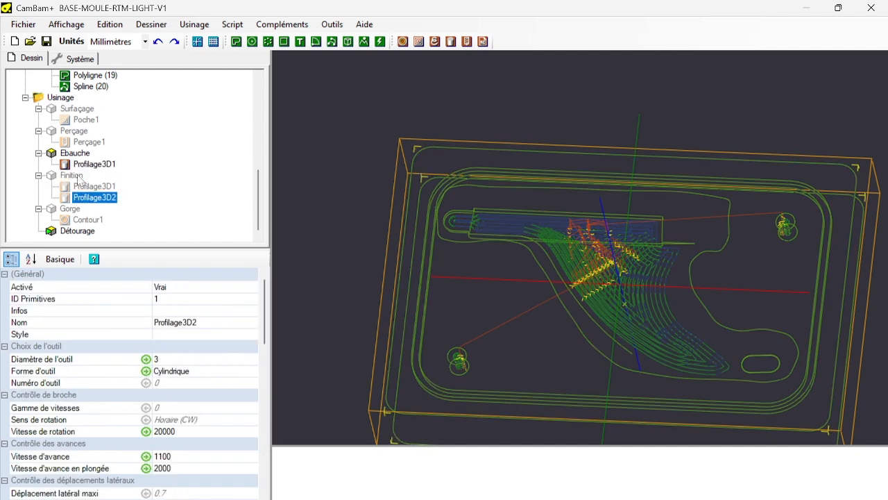
{"action": "left_click", "coordinate": [77, 177]}
{"action": "key", "text": "space"}
{"action": "left_click", "coordinate": [80, 187]}
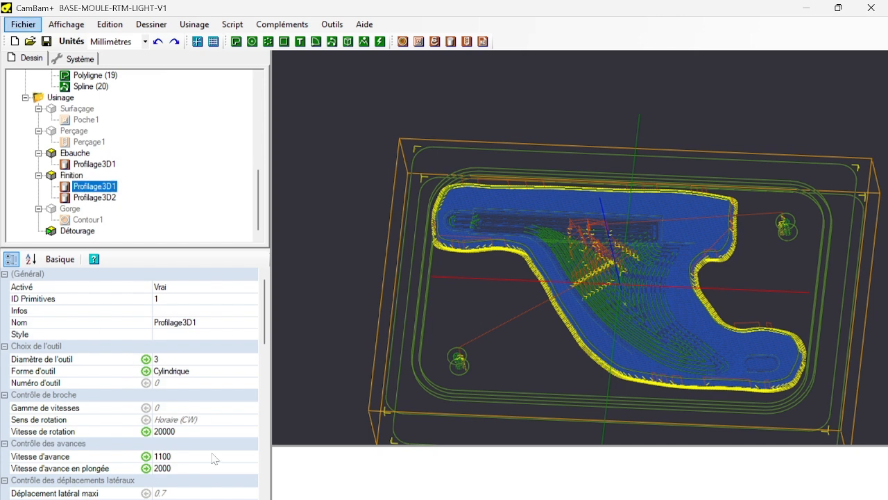
Replace the limit shape (ID formes limites) of the Finition part's Profilage3D1 with the outer contour, Polyligne (11).
{"action": "scroll", "coordinate": [206, 435], "scroll_direction": "down", "scroll_amount": 2}
{"action": "scroll", "coordinate": [202, 431], "scroll_direction": "down", "scroll_amount": 7}
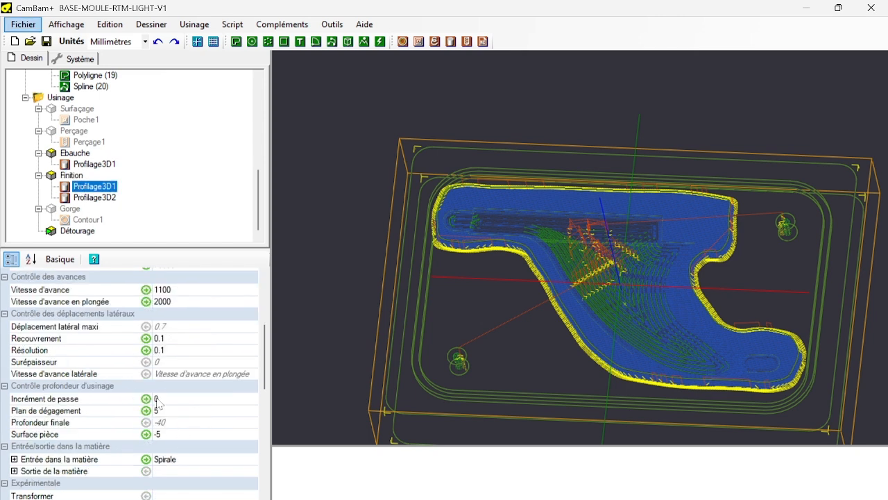
{"action": "left_click", "coordinate": [167, 417]}
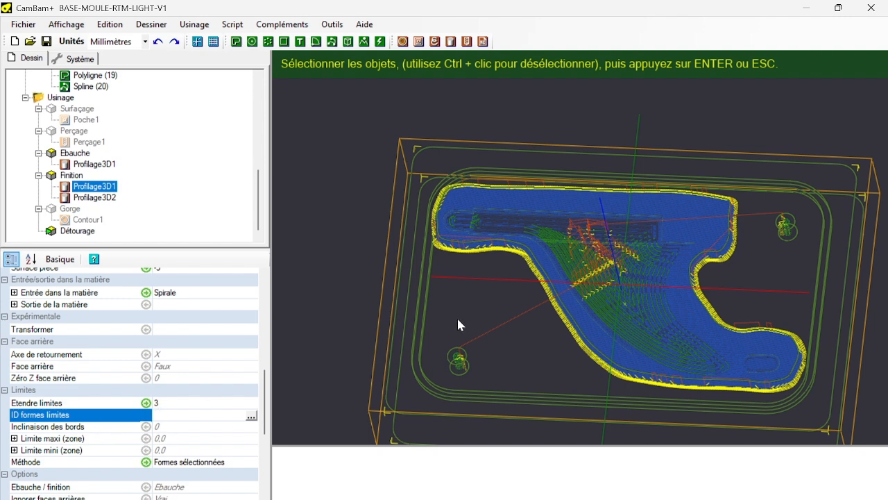
{"action": "scroll", "coordinate": [431, 275], "scroll_direction": "up", "scroll_amount": 6}
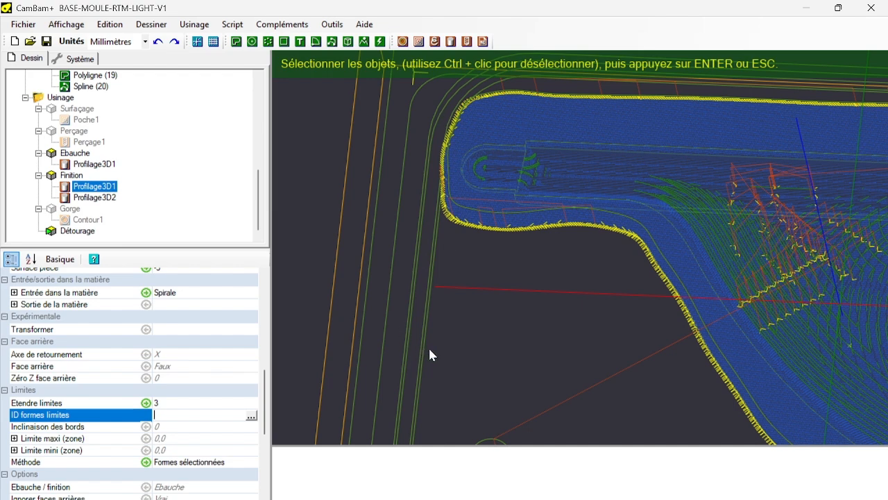
{"action": "scroll", "coordinate": [431, 349], "scroll_direction": "down", "scroll_amount": 5}
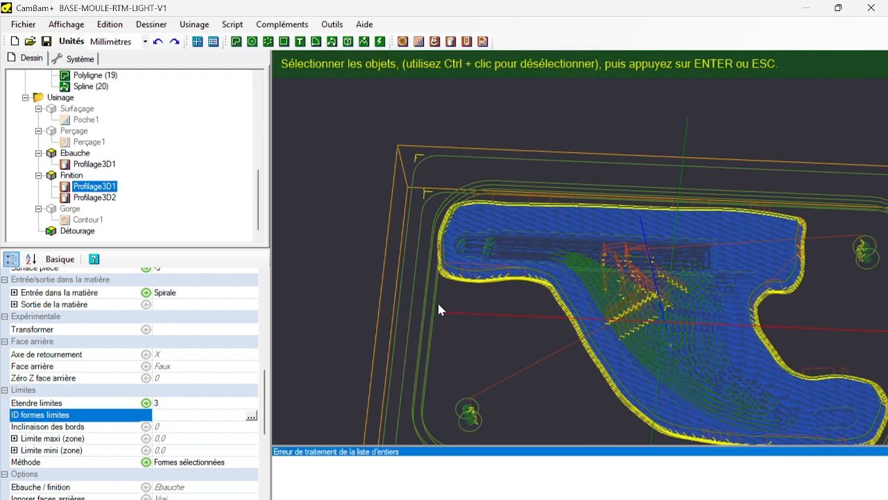
{"action": "scroll", "coordinate": [442, 292], "scroll_direction": "up", "scroll_amount": 5}
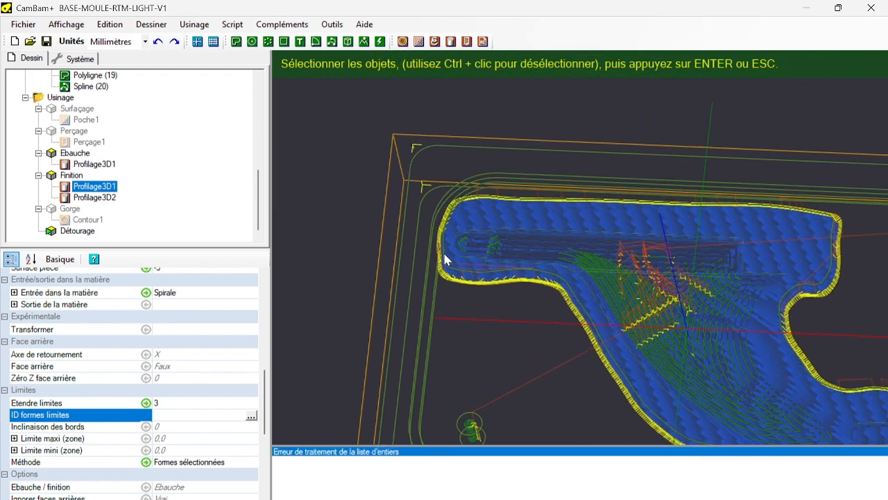
{"action": "left_click", "coordinate": [505, 137]}
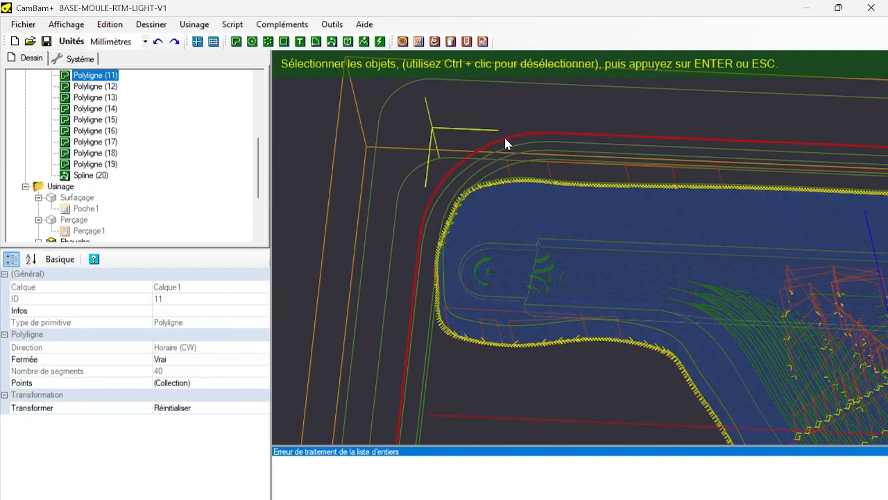
{"action": "key", "text": "Return"}
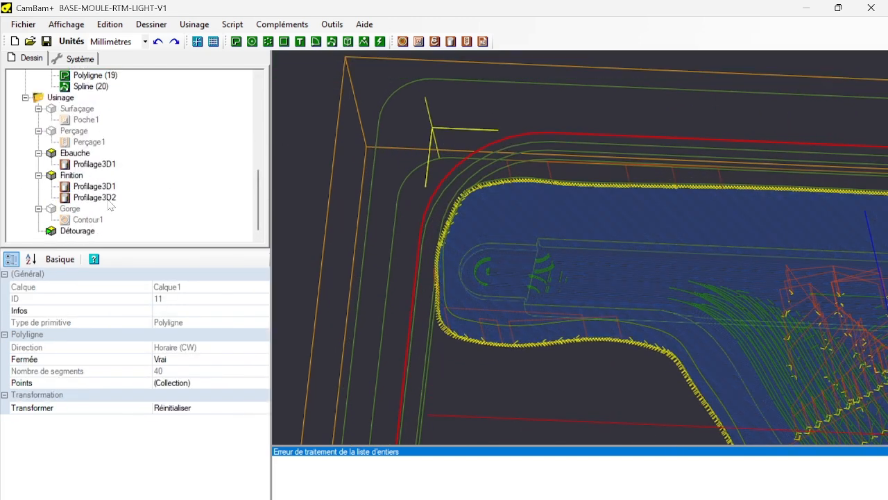
Replace the limit shape of the Finition part's Profilage3D2 with the same outer contour, Polyligne (11).
{"action": "left_click", "coordinate": [95, 198]}
{"action": "scroll", "coordinate": [145, 295], "scroll_direction": "down", "scroll_amount": 10}
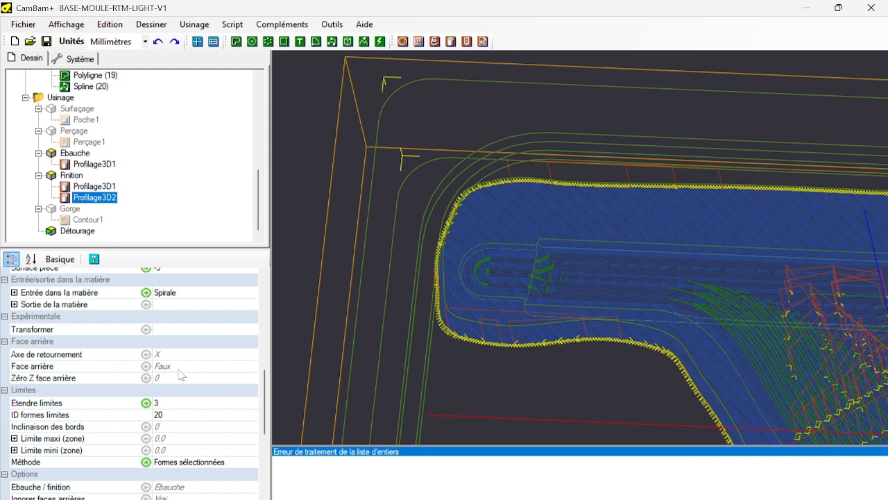
{"action": "left_click", "coordinate": [175, 415]}
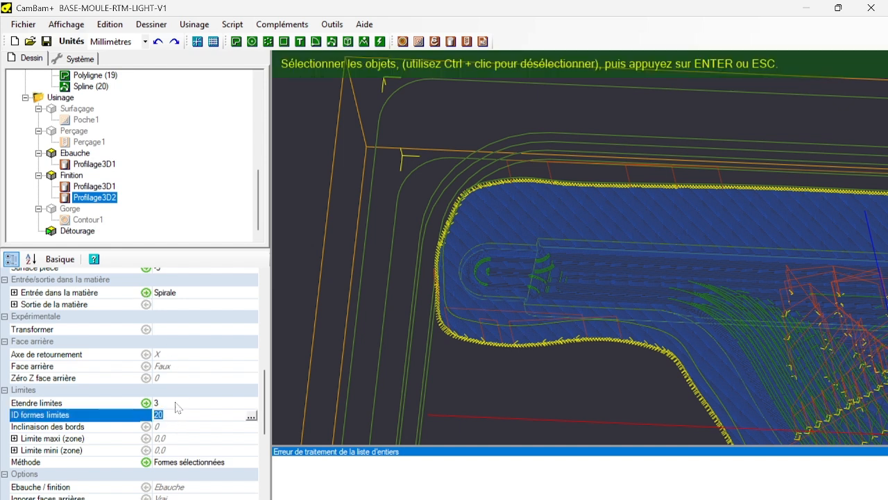
{"action": "key", "text": "BackSpace"}
{"action": "left_click", "coordinate": [514, 141]}
{"action": "key", "text": "Return"}
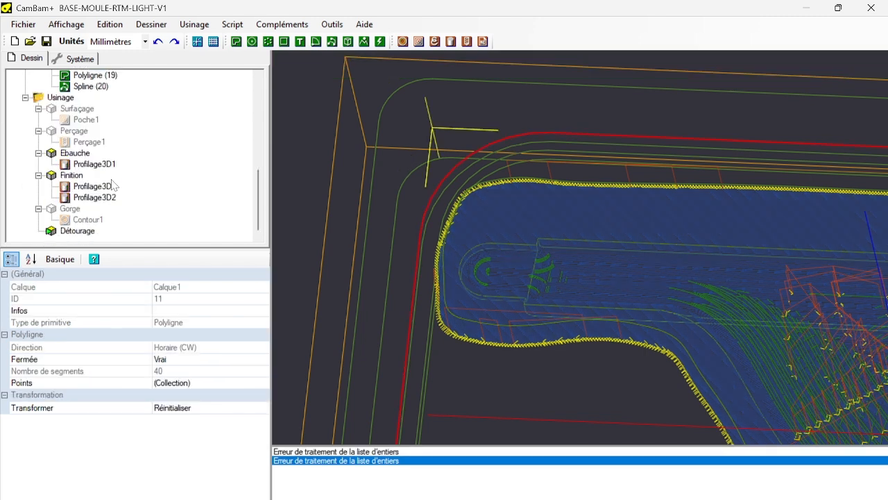
Regenerate the toolpaths of the Finition part and inspect them around the drill hole near the mould's corner.
{"action": "right_click", "coordinate": [72, 175]}
{"action": "left_click", "coordinate": [143, 179]}
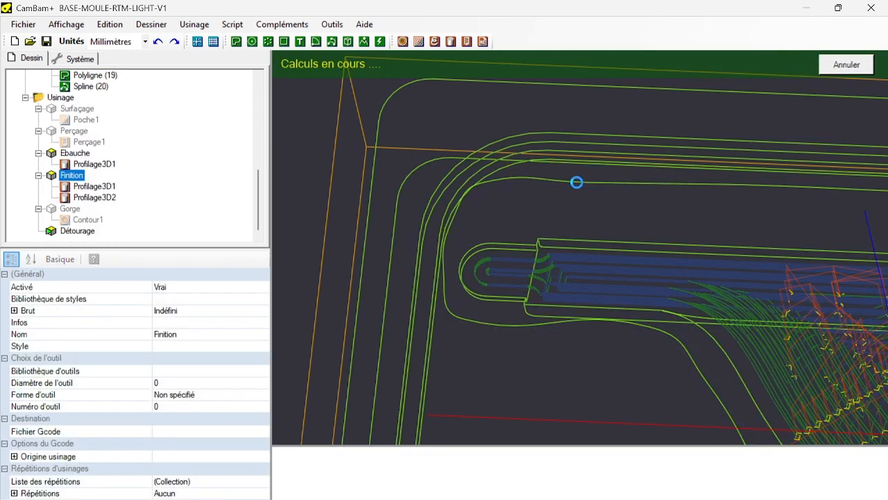
{"action": "scroll", "coordinate": [579, 188], "scroll_direction": "down", "scroll_amount": 5}
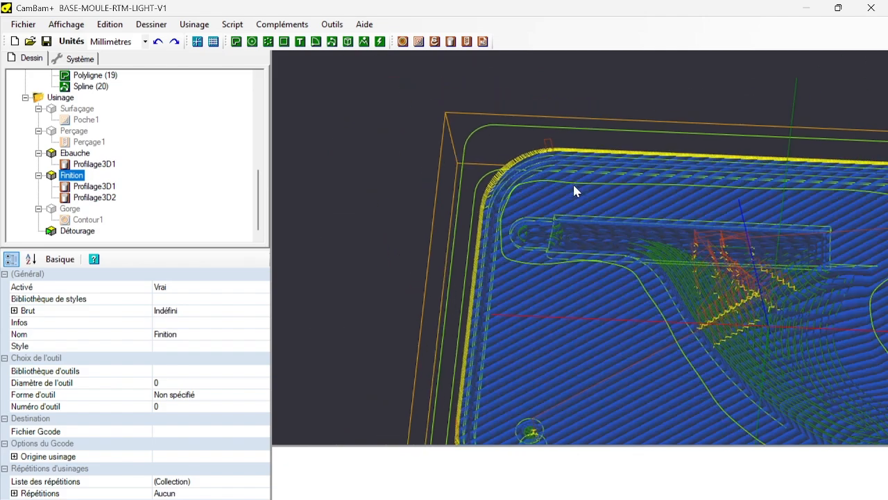
{"action": "left_click_drag", "start_coordinate": [575, 192], "coordinate": [548, 337], "text": "alt"}
{"action": "scroll", "coordinate": [533, 345], "scroll_direction": "up", "scroll_amount": 3}
{"action": "scroll", "coordinate": [555, 342], "scroll_direction": "up", "scroll_amount": 10}
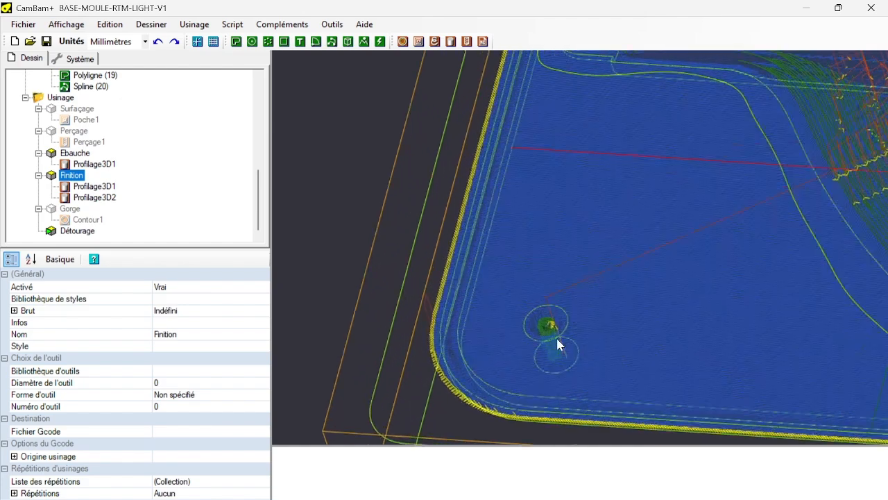
{"action": "scroll", "coordinate": [553, 345], "scroll_direction": "up", "scroll_amount": 1}
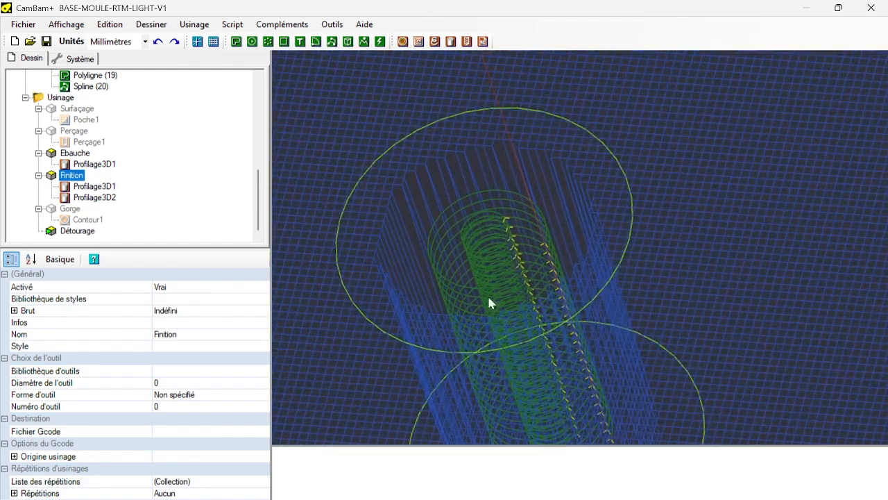
Enable the Perçage part so its drilling toolpaths display, keeping its name.
{"action": "left_click", "coordinate": [76, 132]}
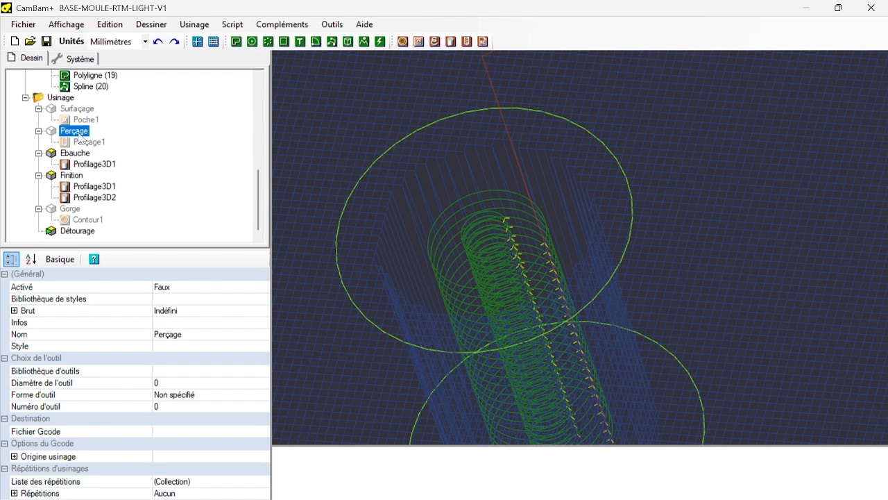
{"action": "key", "text": "space"}
{"action": "left_click", "coordinate": [79, 132]}
{"action": "key", "text": "BackSpace"}
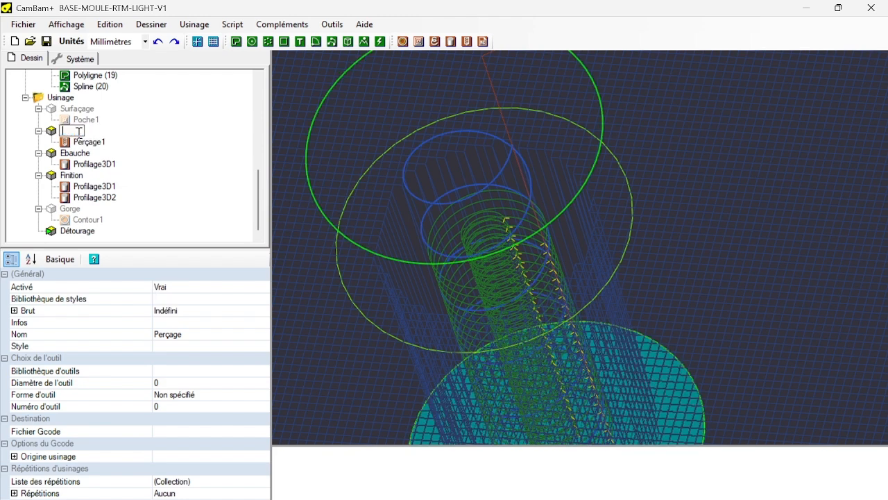
{"action": "key", "text": "Return"}
{"action": "left_click", "coordinate": [158, 41]}
Examine the hole near the mould's corner and compare the limit shape of the Ebauche part's Profilage3D1 with the contours around it.
{"action": "scroll", "coordinate": [359, 174], "scroll_direction": "down", "scroll_amount": 4}
{"action": "scroll", "coordinate": [730, 237], "scroll_direction": "down", "scroll_amount": 5}
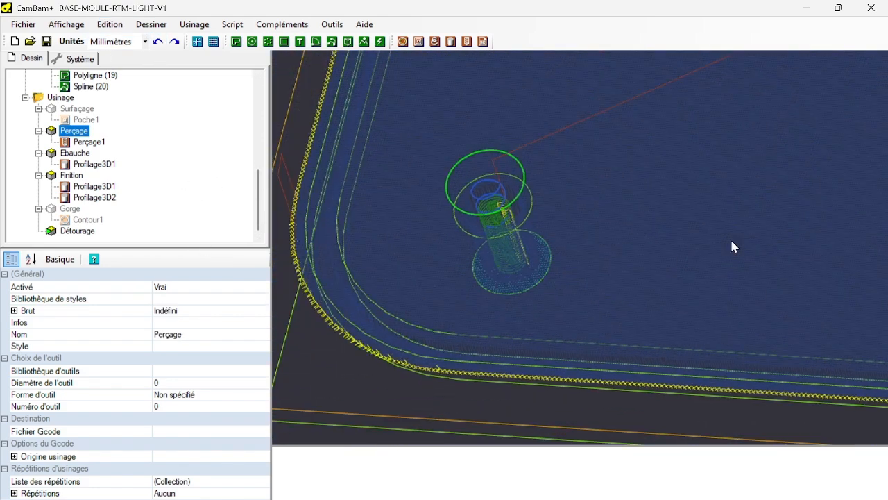
{"action": "middle_click_drag", "start_coordinate": [678, 233], "coordinate": [547, 245]}
{"action": "scroll", "coordinate": [540, 247], "scroll_direction": "down", "scroll_amount": 5}
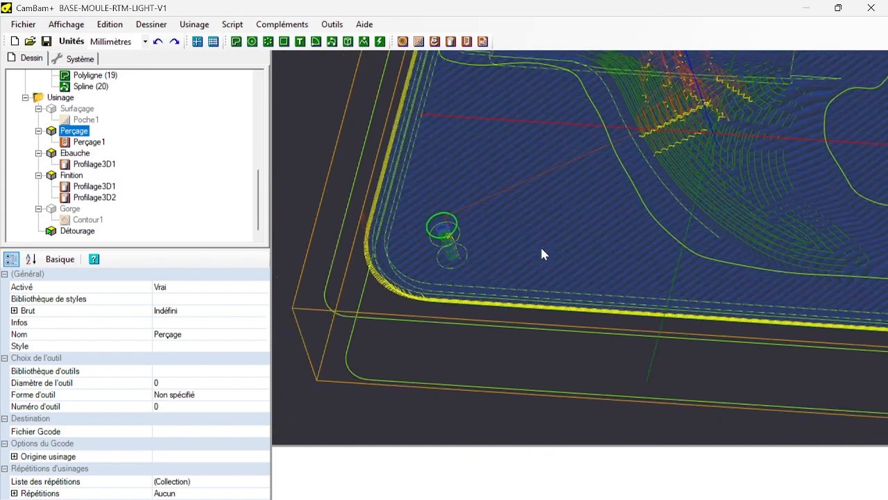
{"action": "scroll", "coordinate": [448, 226], "scroll_direction": "up", "scroll_amount": 3}
{"action": "scroll", "coordinate": [432, 247], "scroll_direction": "up", "scroll_amount": 5}
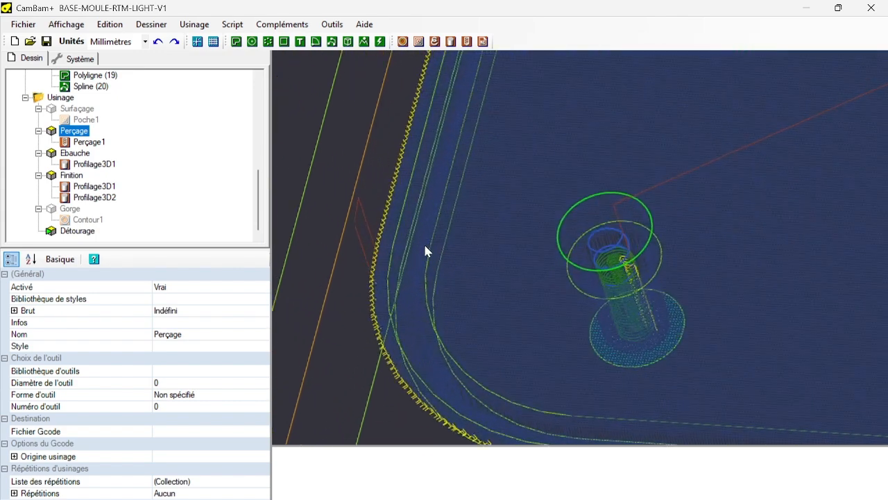
{"action": "left_click", "coordinate": [94, 165]}
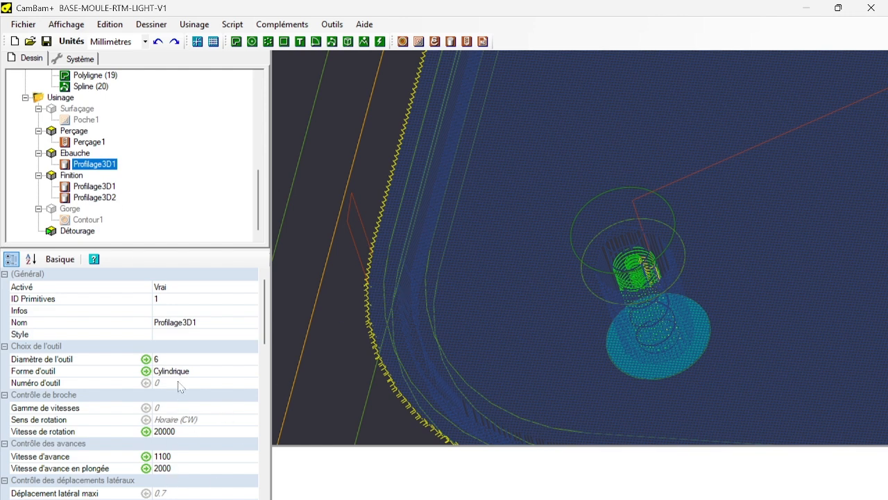
{"action": "scroll", "coordinate": [178, 401], "scroll_direction": "down", "scroll_amount": 12}
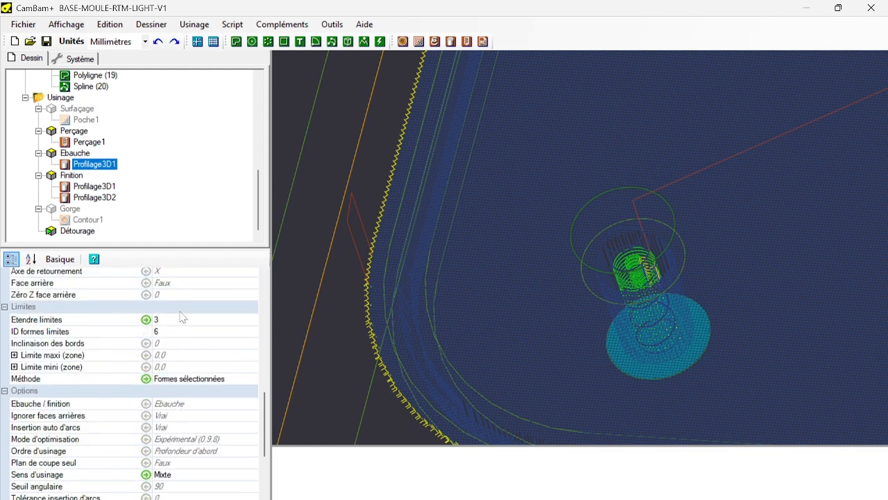
{"action": "left_click", "coordinate": [440, 227]}
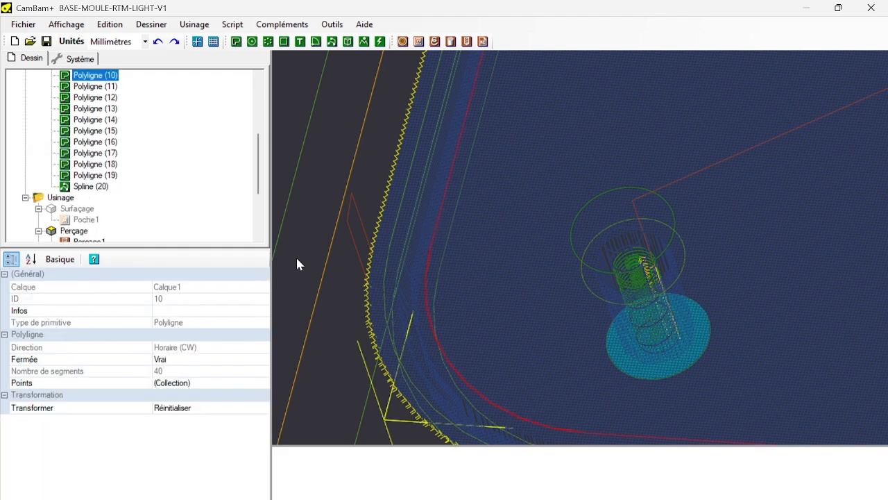
{"action": "scroll", "coordinate": [322, 260], "scroll_direction": "down", "scroll_amount": 2}
{"action": "scroll", "coordinate": [170, 221], "scroll_direction": "down", "scroll_amount": 3}
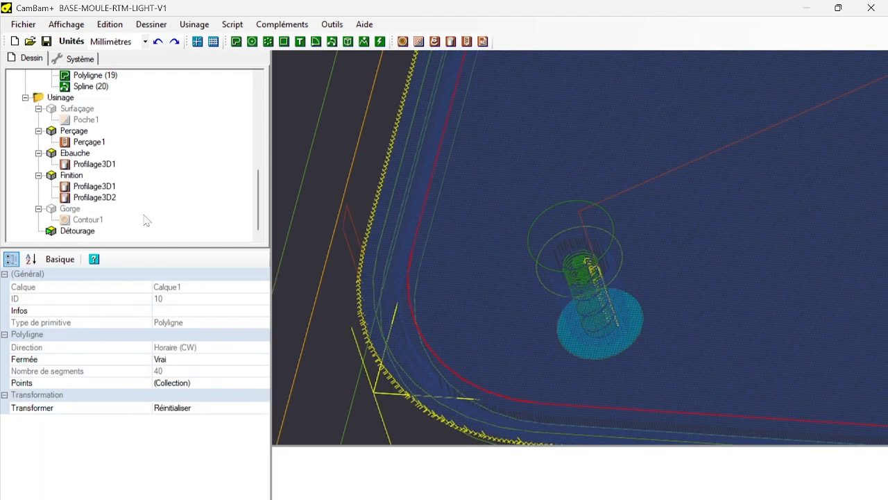
Replace the limit shape (ID formes limites) of the Ebauche part's Profilage3D1 with the contour Polyligne (10).
{"action": "left_click", "coordinate": [107, 166]}
{"action": "scroll", "coordinate": [170, 427], "scroll_direction": "down", "scroll_amount": 8}
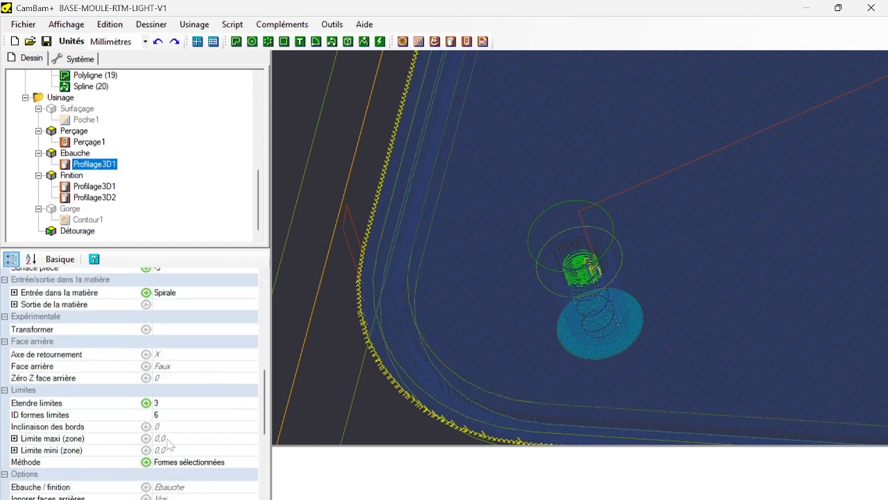
{"action": "left_click", "coordinate": [173, 416]}
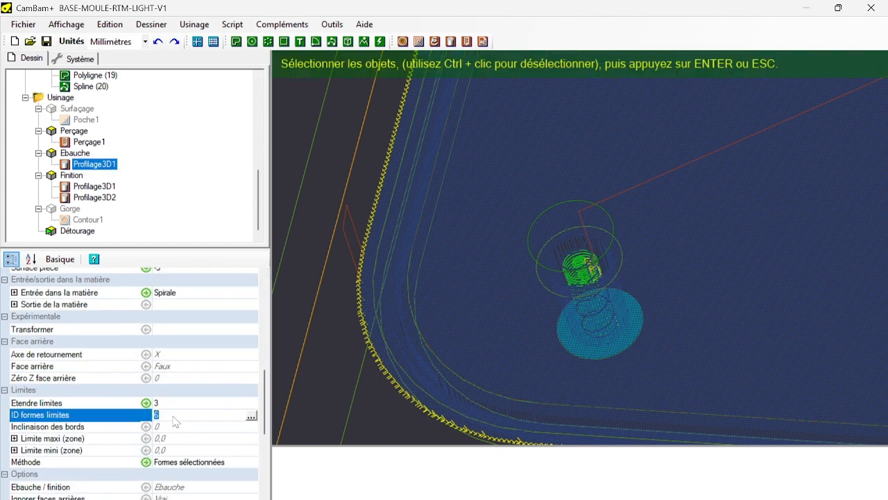
{"action": "key", "text": "BackSpace"}
{"action": "left_click", "coordinate": [426, 209]}
{"action": "key", "text": "Return"}
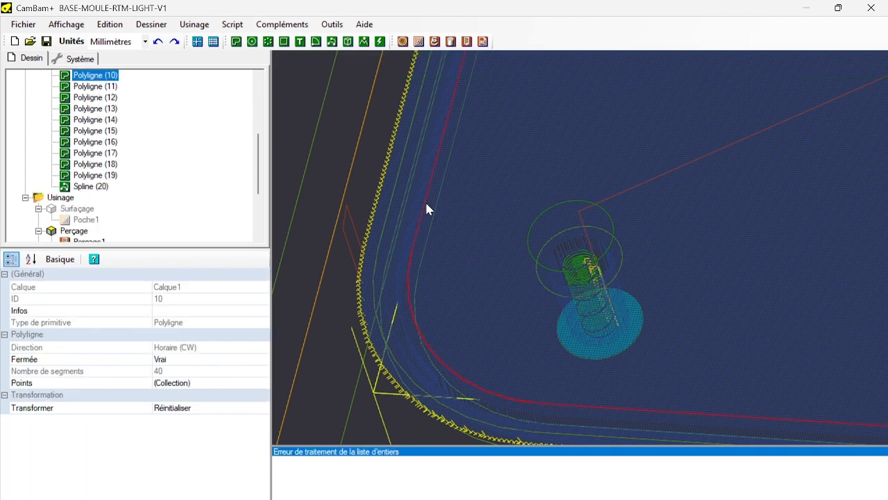
Change the limit shape ID of the Finition part's Profilage3D1 to the contour Polyligne (10).
{"action": "scroll", "coordinate": [39, 220], "scroll_direction": "down", "scroll_amount": 3}
{"action": "left_click", "coordinate": [94, 186]}
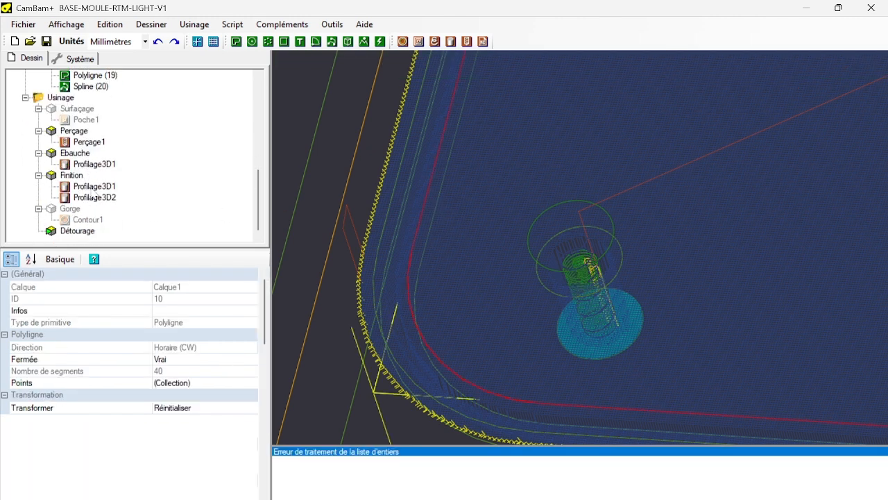
{"action": "scroll", "coordinate": [173, 445], "scroll_direction": "down", "scroll_amount": 5}
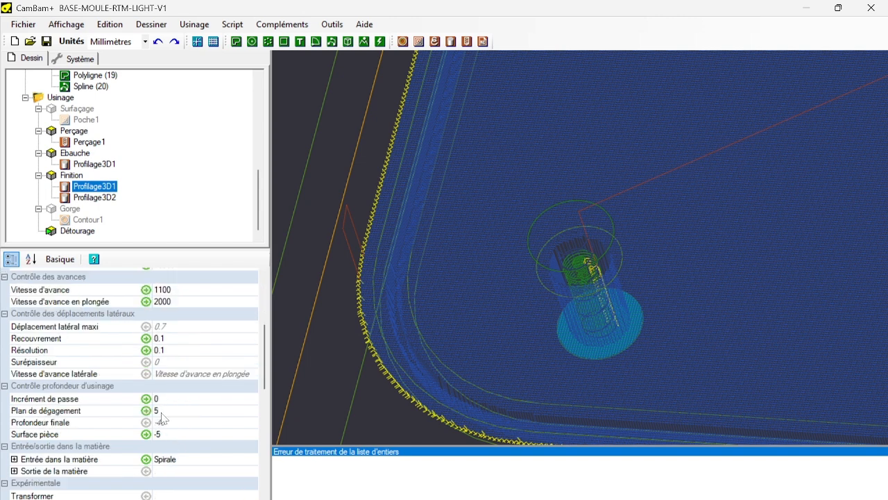
{"action": "scroll", "coordinate": [162, 417], "scroll_direction": "down", "scroll_amount": 5}
{"action": "left_click", "coordinate": [177, 333]}
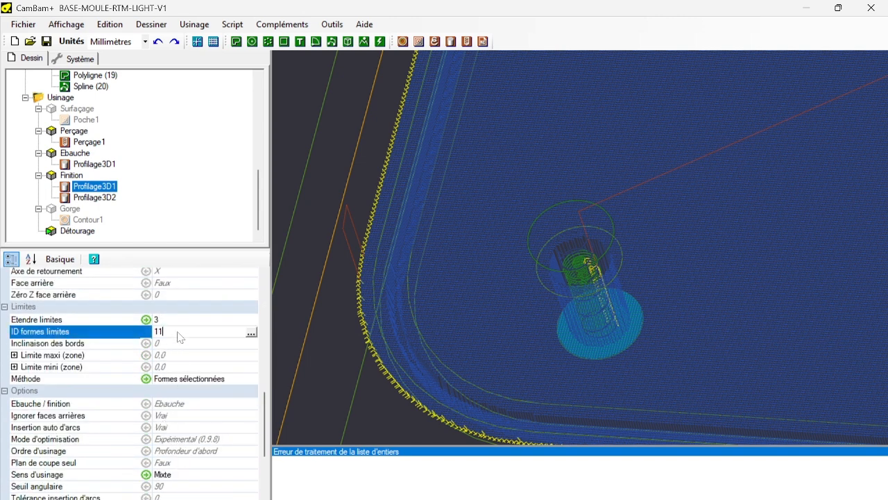
{"action": "left_click_drag", "start_coordinate": [164, 332], "coordinate": [2, 340]}
{"action": "type", "text": "1"}
Change the limit shape ID of the Finition part's Profilage3D2 to Polyligne (10) as well.
{"action": "left_click", "coordinate": [95, 199]}
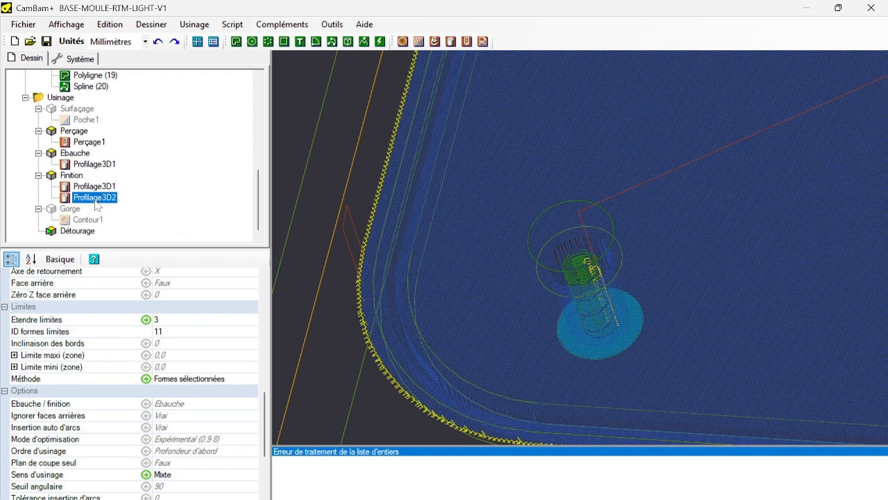
{"action": "left_click", "coordinate": [189, 332]}
{"action": "left_click_drag", "start_coordinate": [167, 332], "coordinate": [2, 332]}
{"action": "type", "text": "1"}
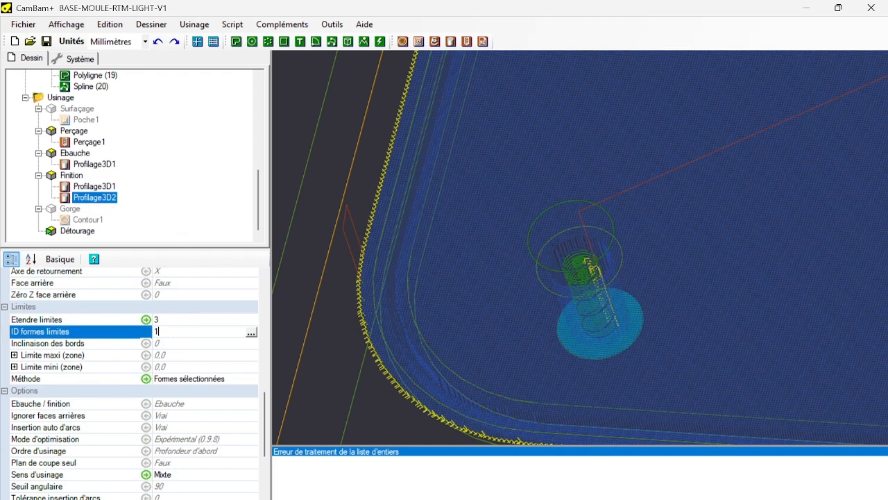
Regenerate the toolpaths of the Ebauche and Finition parts and show the properties of Ebauche's Profilage3D1.
{"action": "right_click", "coordinate": [77, 154]}
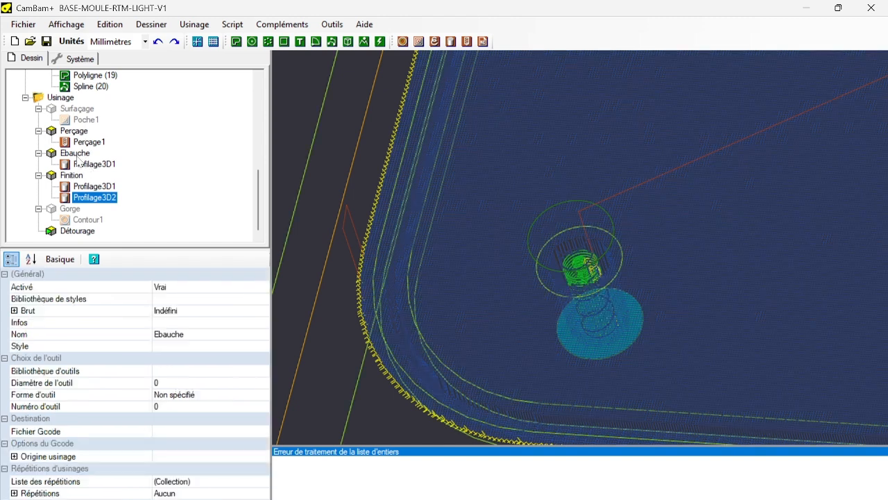
{"action": "left_click", "coordinate": [104, 163]}
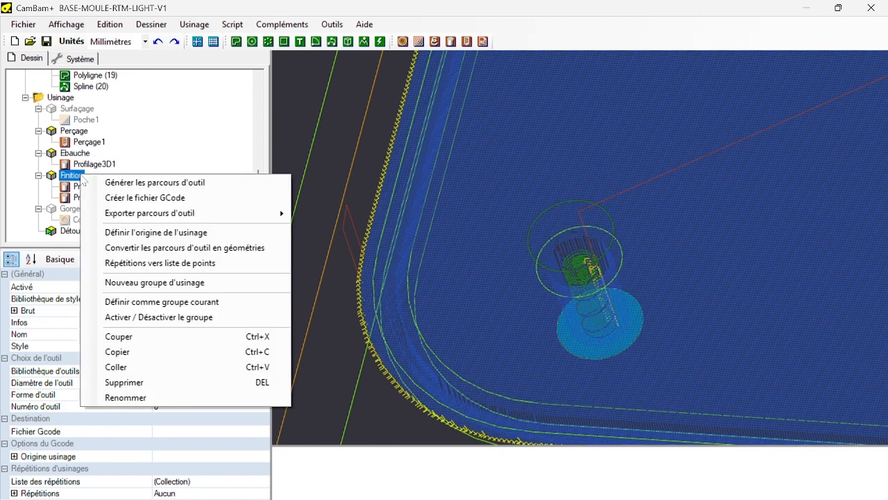
{"action": "right_click", "coordinate": [81, 176]}
{"action": "left_click", "coordinate": [111, 183]}
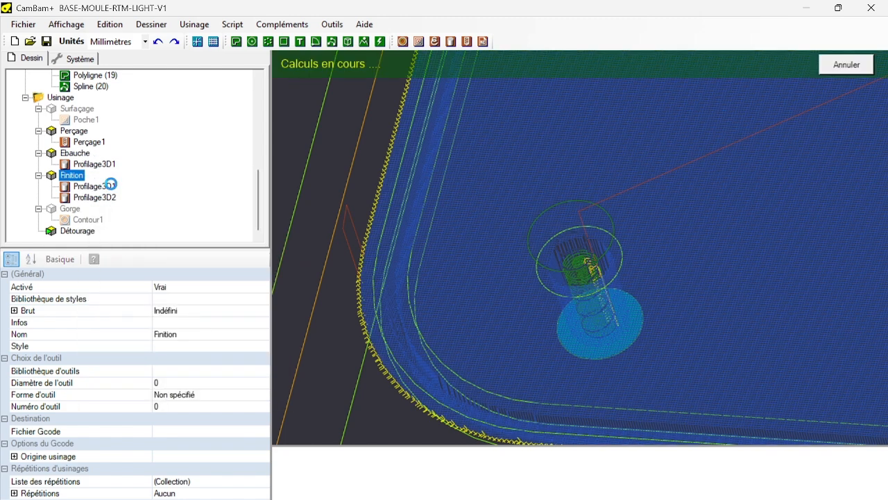
{"action": "left_click", "coordinate": [94, 164]}
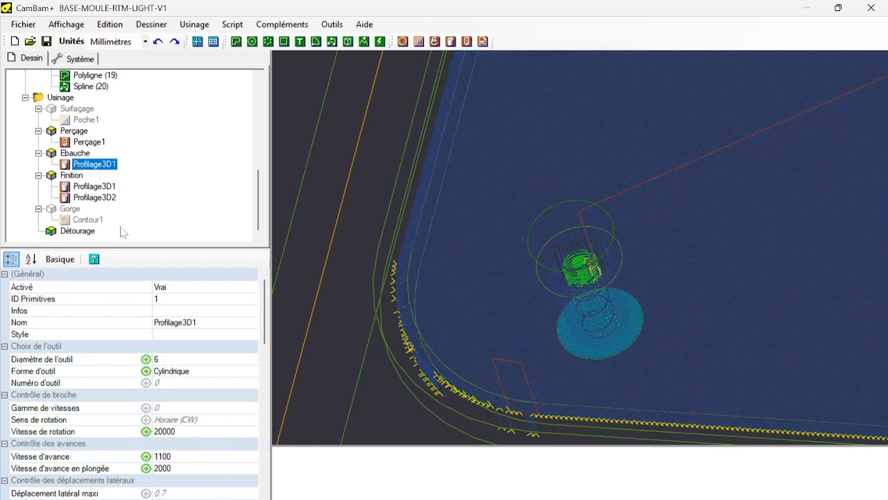
Check the limit shape ID of Ebauche's Profilage3D1 and inspect the Ebauche and Finition toolpaths around the mould's rounded corner.
{"action": "scroll", "coordinate": [174, 322], "scroll_direction": "down", "scroll_amount": 10}
{"action": "scroll", "coordinate": [174, 322], "scroll_direction": "down", "scroll_amount": 2}
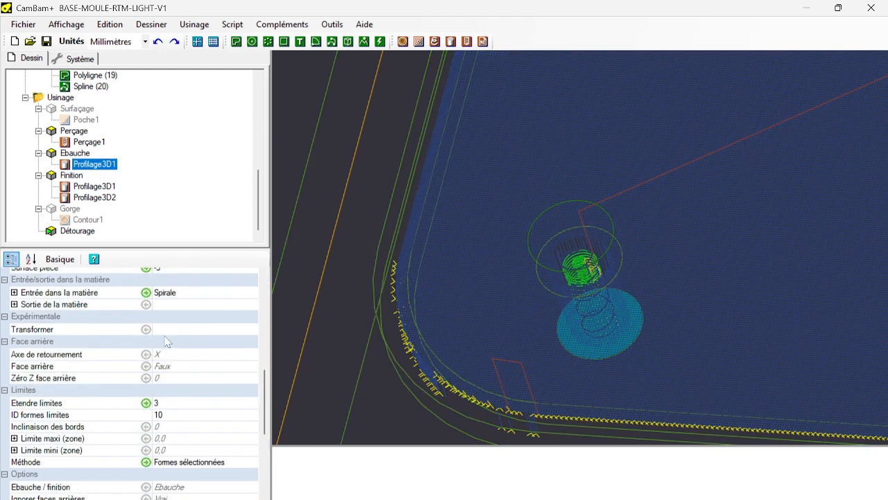
{"action": "left_click", "coordinate": [168, 415]}
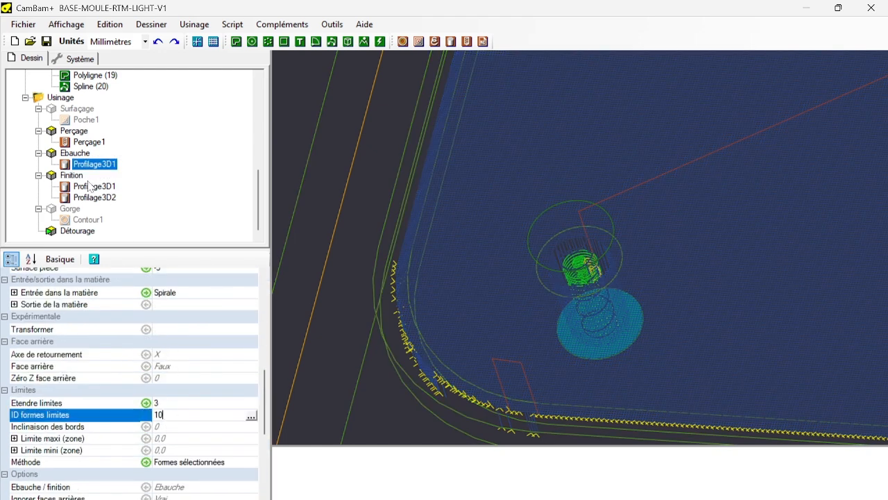
{"action": "left_click", "coordinate": [82, 154]}
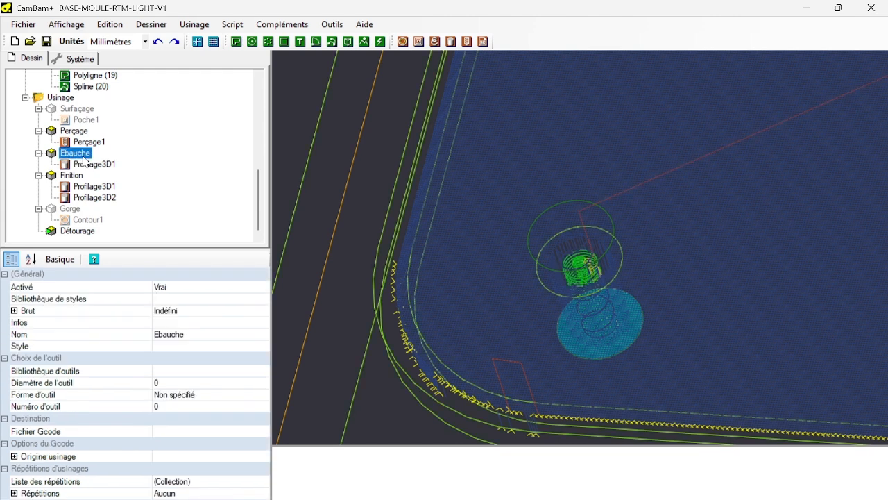
{"action": "left_click", "coordinate": [81, 176]}
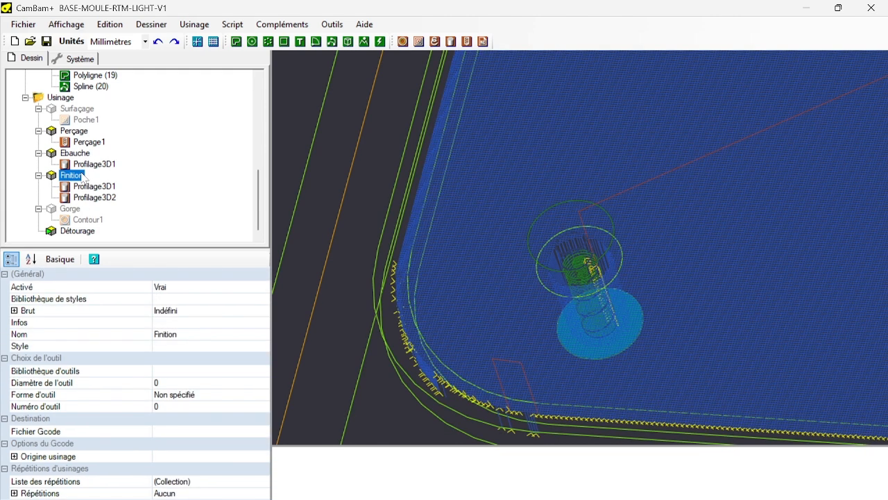
{"action": "scroll", "coordinate": [474, 297], "scroll_direction": "up", "scroll_amount": 5}
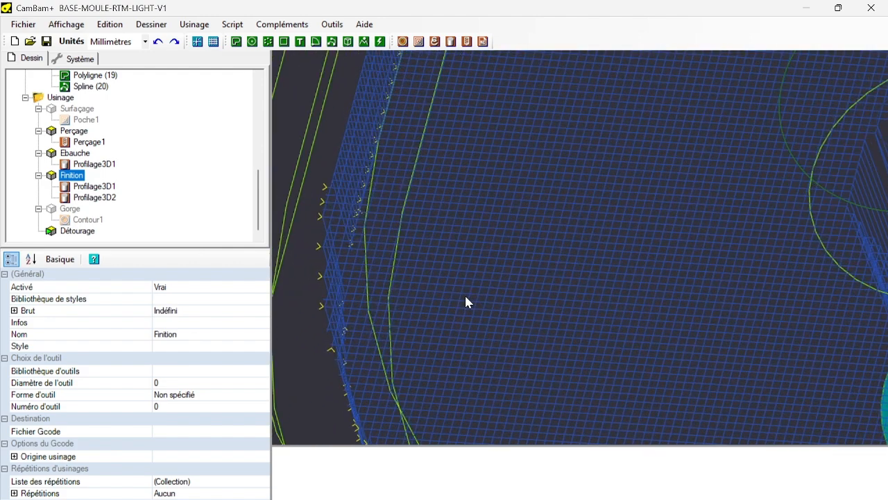
{"action": "scroll", "coordinate": [466, 297], "scroll_direction": "down", "scroll_amount": 1}
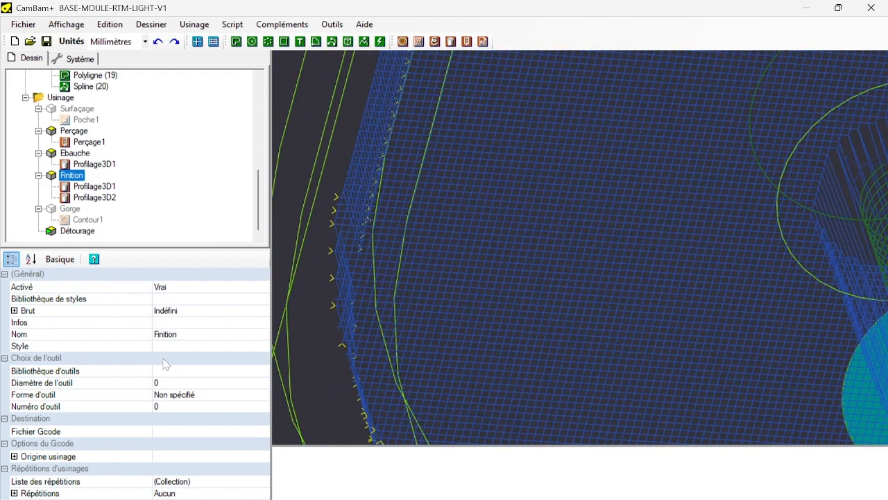
Set the limit extension (Etendre limites) of the Finition part's Profilage3D1 to 0.
{"action": "left_click", "coordinate": [82, 187]}
{"action": "scroll", "coordinate": [183, 402], "scroll_direction": "down", "scroll_amount": 8}
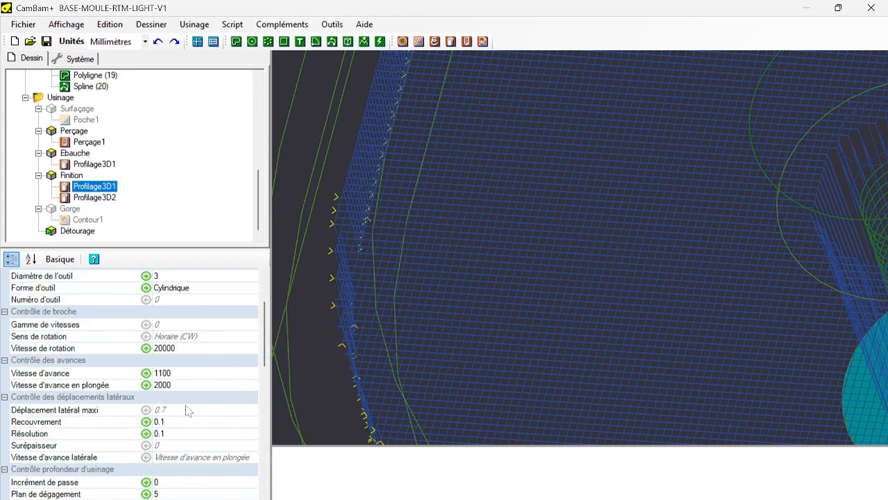
{"action": "scroll", "coordinate": [177, 371], "scroll_direction": "down", "scroll_amount": 2}
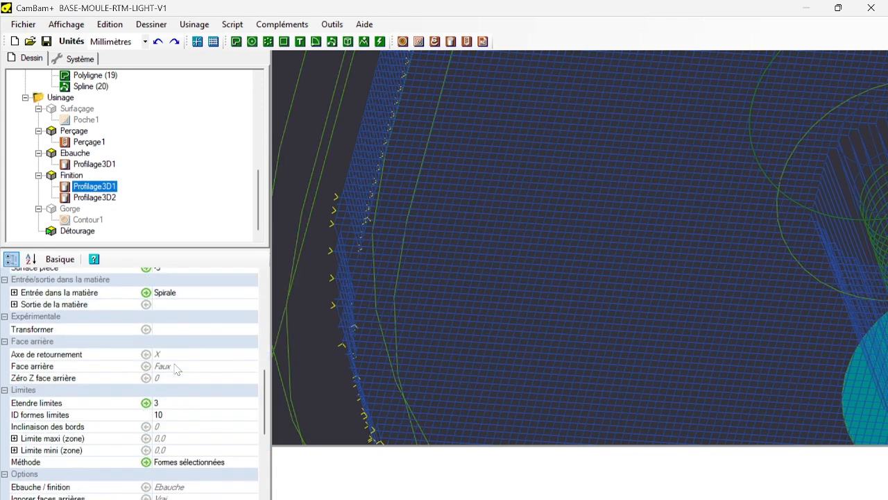
{"action": "left_click", "coordinate": [169, 405]}
{"action": "left_click_drag", "start_coordinate": [169, 402], "coordinate": [1, 419]}
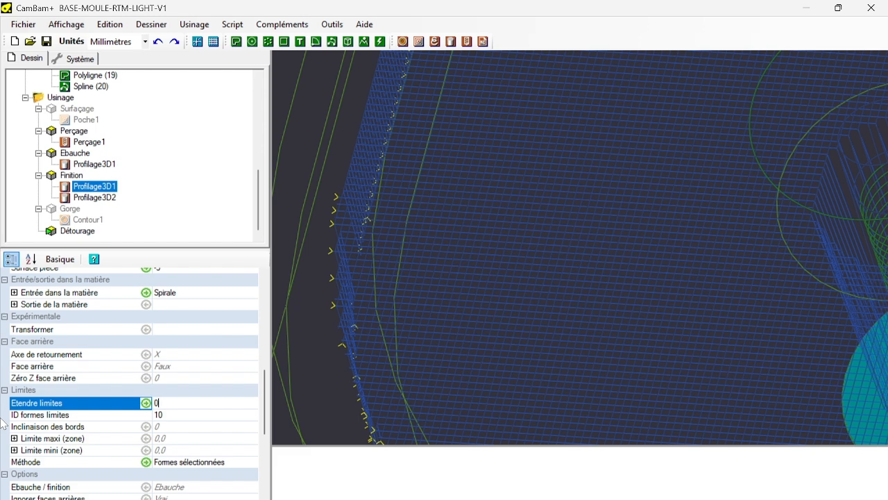
{"action": "type", "text": "0"}
Set Etendre limites of the Finition part's Profilage3D2 to 0 as well.
{"action": "left_click", "coordinate": [95, 198]}
{"action": "left_click", "coordinate": [193, 405]}
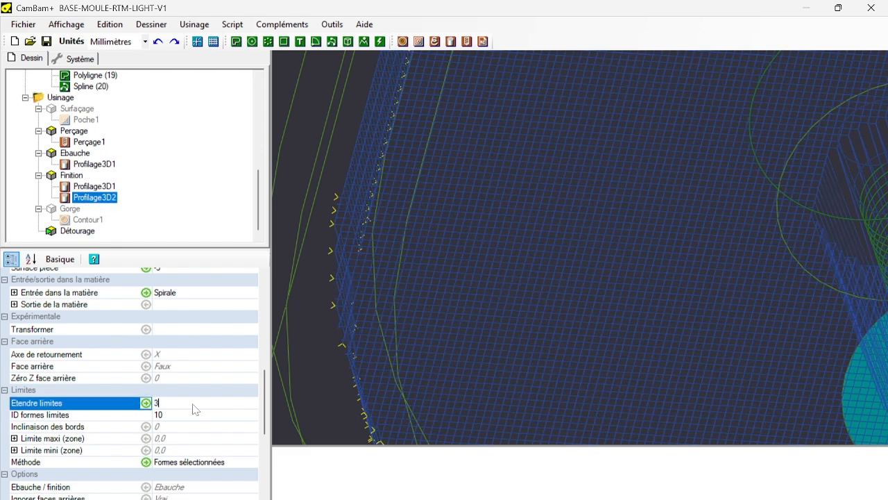
{"action": "left_click_drag", "start_coordinate": [195, 409], "coordinate": [2, 406]}
{"action": "type", "text": "0"}
Set Etendre limites of the Ebauche part's Profilage3D1 to 0 and regenerate the Ebauche toolpaths.
{"action": "left_click", "coordinate": [109, 167]}
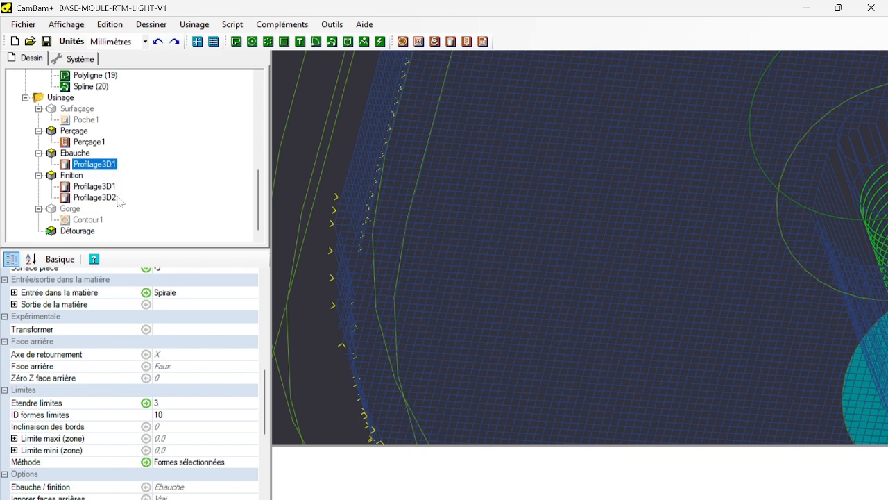
{"action": "double_click", "coordinate": [158, 403]}
{"action": "type", "text": "0"}
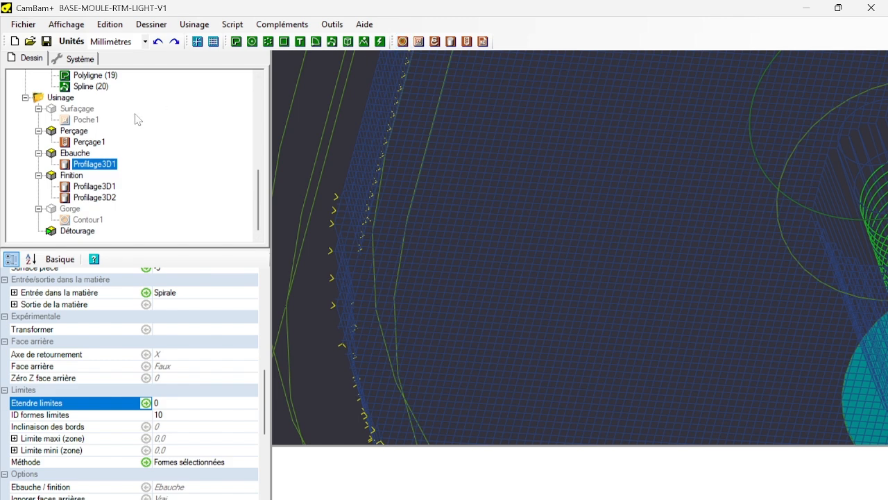
{"action": "right_click", "coordinate": [79, 154]}
{"action": "left_click", "coordinate": [104, 158]}
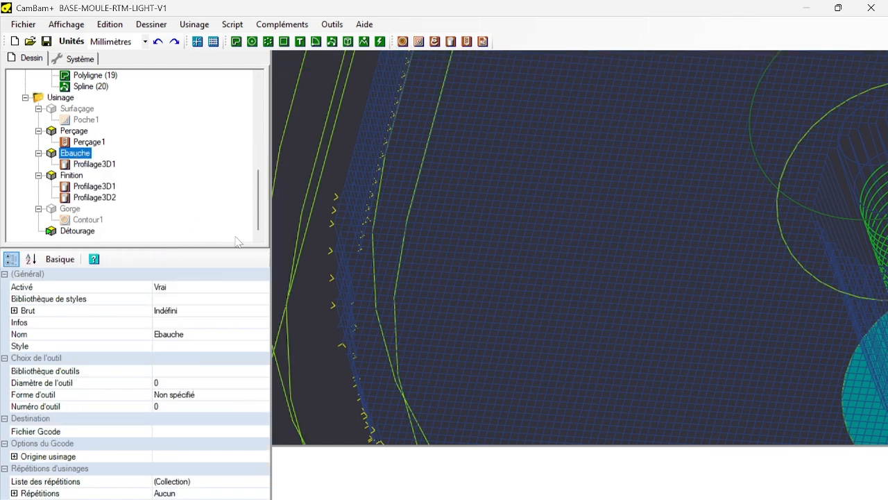
Inspect the toolpath edge against the limit contours at the mould's rounded corner, in the XY plane and in a tilted 3D view.
{"action": "scroll", "coordinate": [468, 213], "scroll_direction": "down", "scroll_amount": 3}
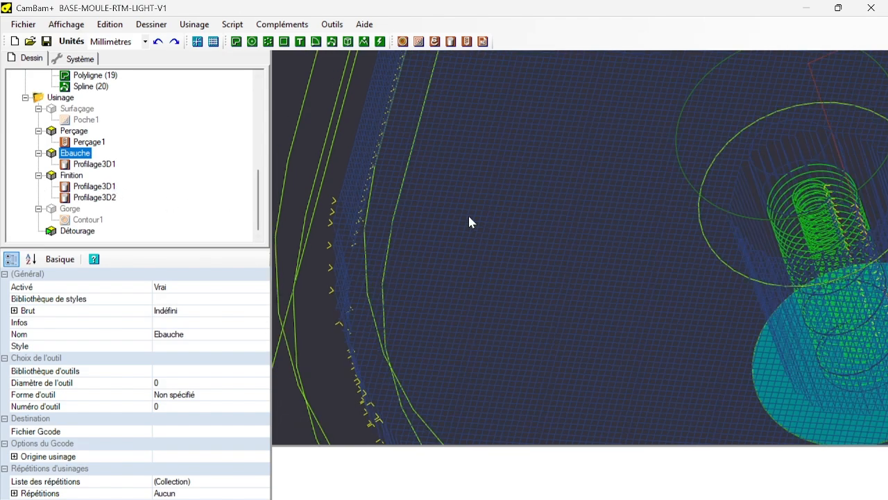
{"action": "left_click", "coordinate": [66, 24]}
{"action": "left_click", "coordinate": [116, 341]}
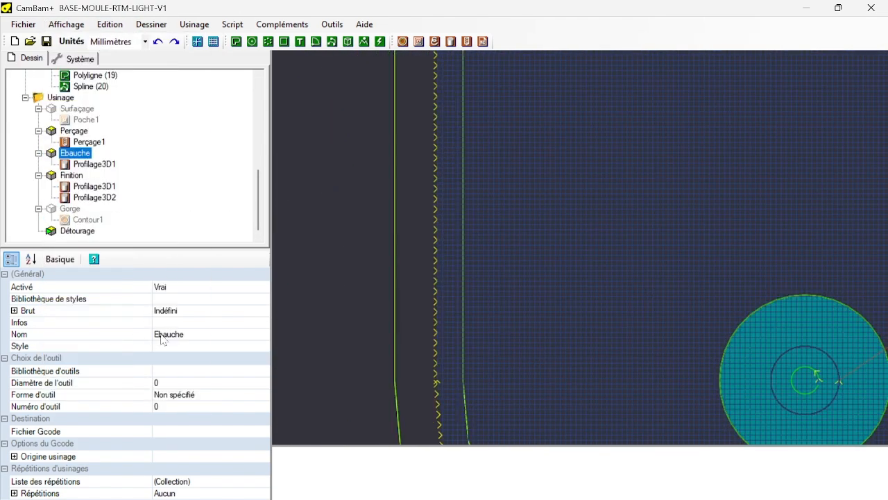
{"action": "scroll", "coordinate": [491, 284], "scroll_direction": "down", "scroll_amount": 4}
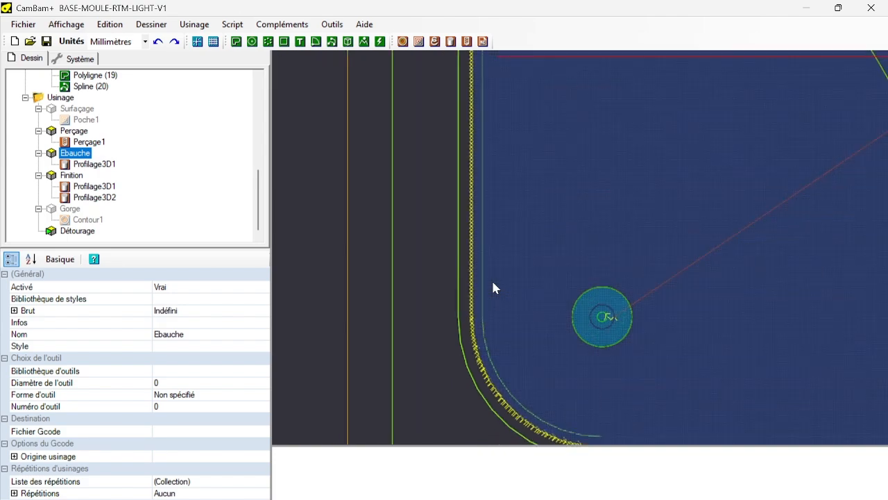
{"action": "scroll", "coordinate": [486, 281], "scroll_direction": "up", "scroll_amount": 3}
{"action": "scroll", "coordinate": [484, 281], "scroll_direction": "up", "scroll_amount": 2}
{"action": "scroll", "coordinate": [486, 281], "scroll_direction": "down", "scroll_amount": 6}
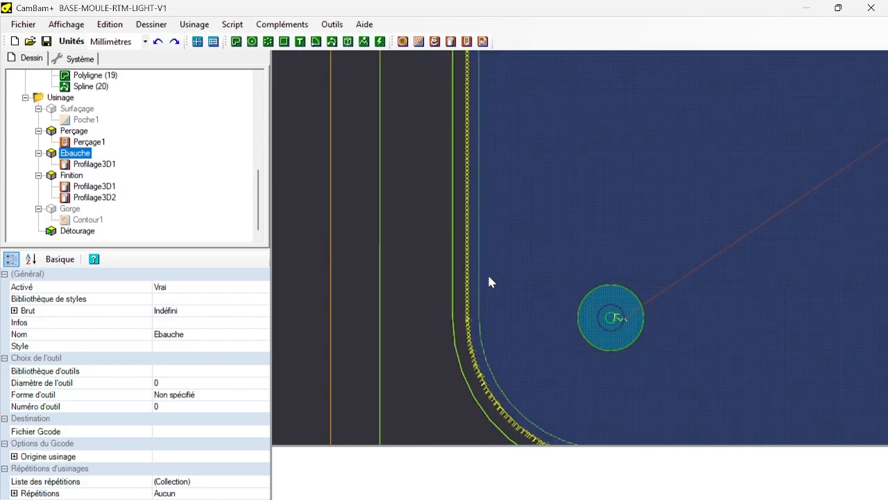
{"action": "left_click_drag", "start_coordinate": [494, 299], "coordinate": [472, 225], "text": "alt"}
Reset Etendre limites of the Ebauche part's Profilage3D1 to its default value (Par défaut).
{"action": "left_click", "coordinate": [88, 165]}
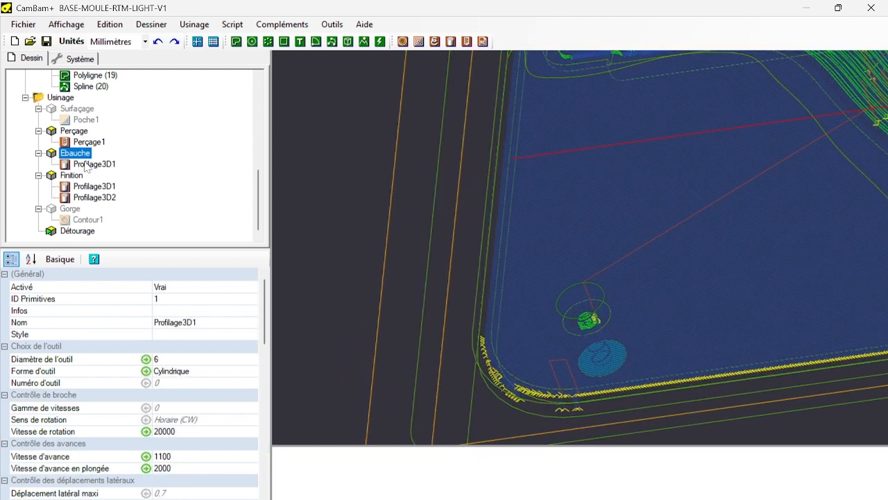
{"action": "left_click", "coordinate": [85, 165]}
{"action": "left_click", "coordinate": [221, 207]}
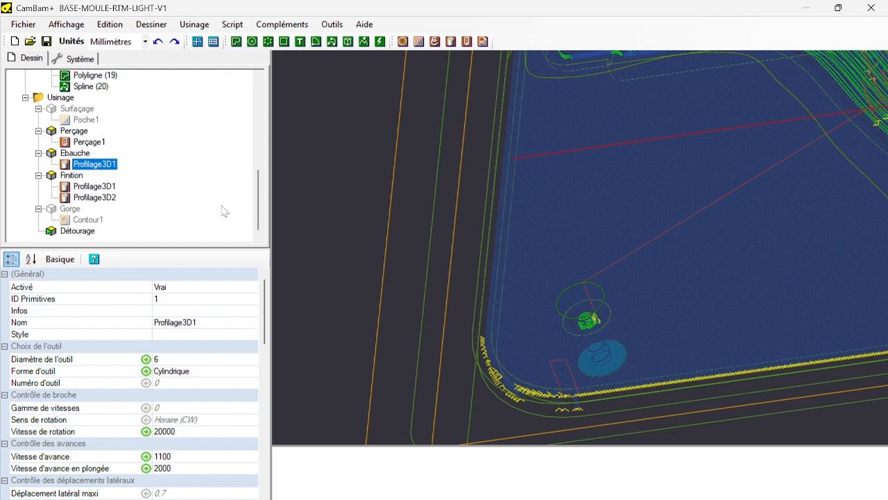
{"action": "scroll", "coordinate": [188, 425], "scroll_direction": "down", "scroll_amount": 5}
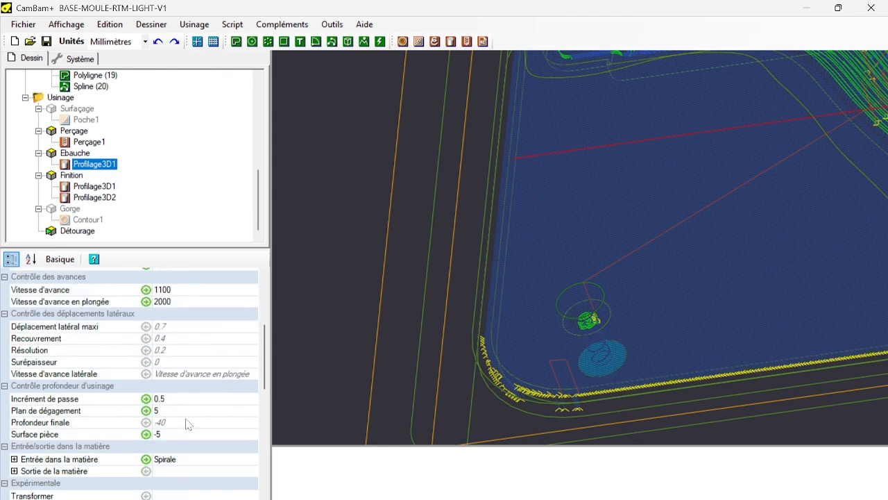
{"action": "scroll", "coordinate": [188, 425], "scroll_direction": "down", "scroll_amount": 5}
{"action": "left_click", "coordinate": [145, 403]}
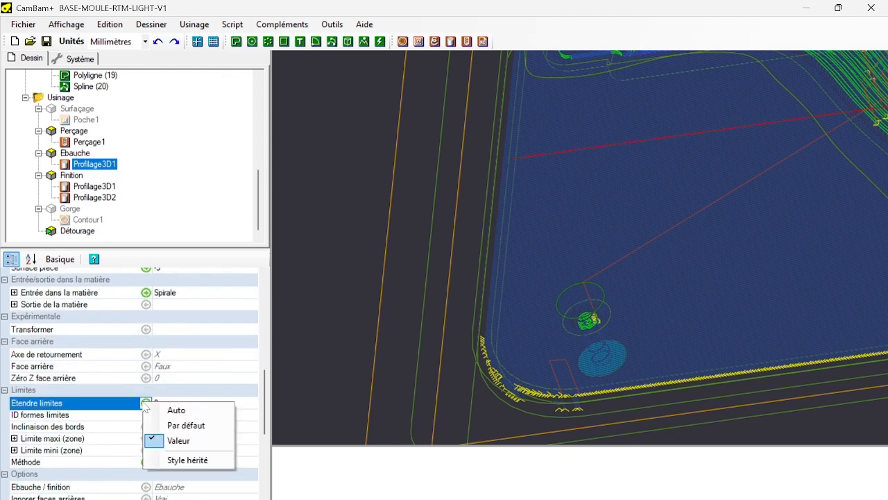
{"action": "left_click", "coordinate": [182, 424]}
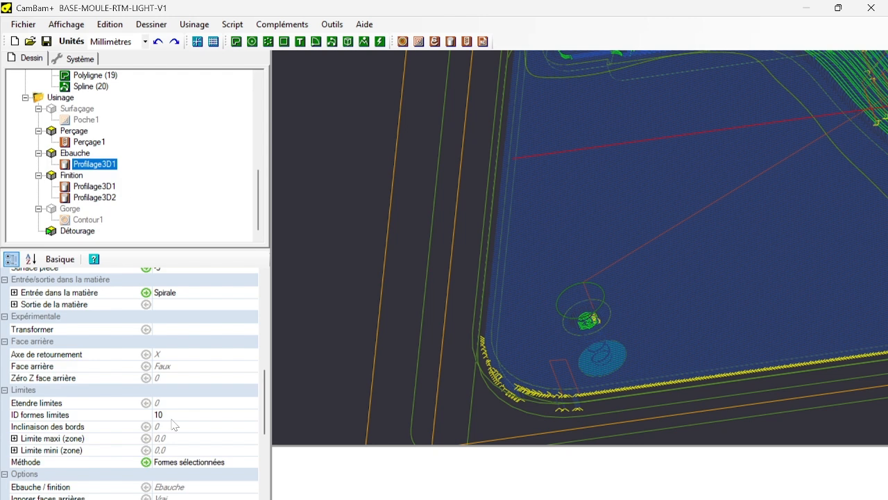
Regenerate the toolpath of Ebauche's Profilage3D1 and check it at the mould's rounded corner.
{"action": "right_click", "coordinate": [102, 165]}
{"action": "left_click", "coordinate": [119, 169]}
{"action": "scroll", "coordinate": [542, 313], "scroll_direction": "down", "scroll_amount": 2}
{"action": "scroll", "coordinate": [542, 314], "scroll_direction": "up", "scroll_amount": 1}
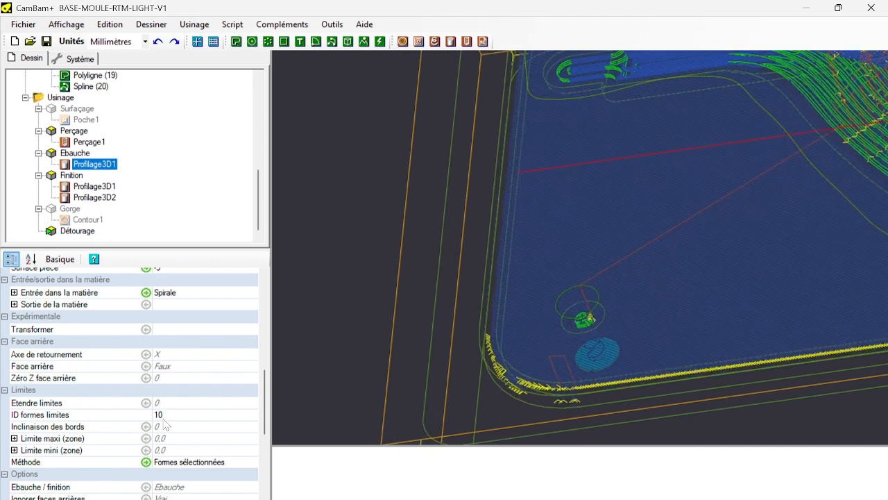
Replace the limit shape (ID formes limites) of Ebauche's Profilage3D1 with the inner corner contour Polyligne (6), picked in the XY plane view.
{"action": "left_click", "coordinate": [164, 416]}
{"action": "double_click", "coordinate": [168, 418]}
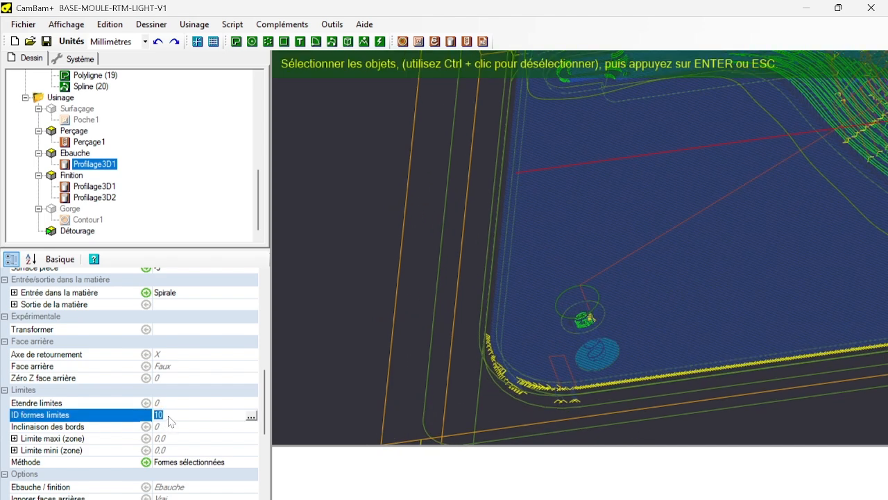
{"action": "key", "text": "BackSpace"}
{"action": "scroll", "coordinate": [509, 308], "scroll_direction": "up", "scroll_amount": 1}
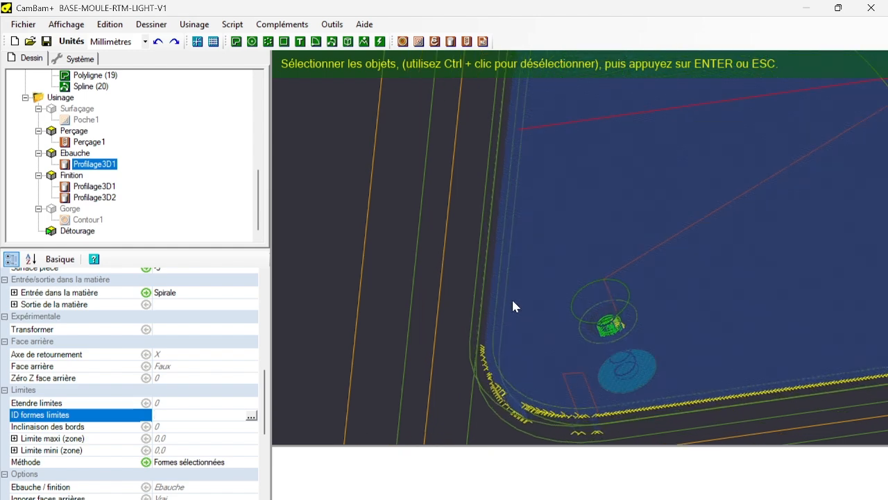
{"action": "left_click", "coordinate": [56, 25]}
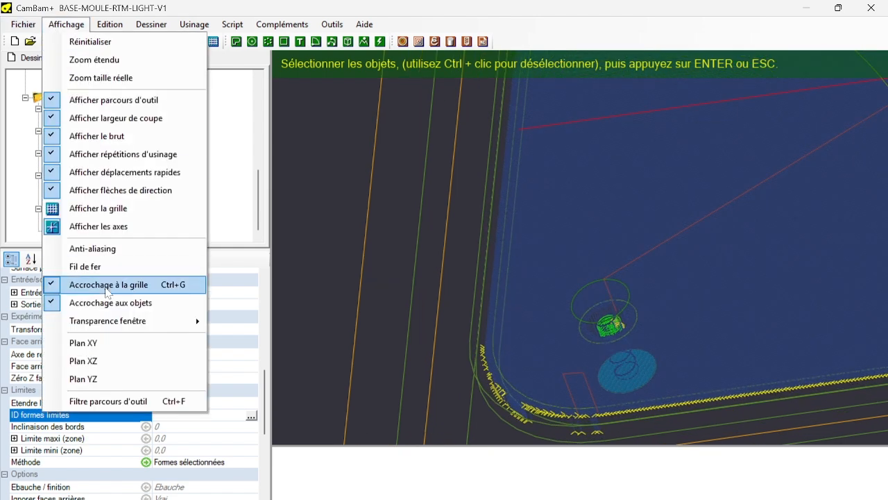
{"action": "left_click", "coordinate": [86, 344]}
{"action": "scroll", "coordinate": [496, 320], "scroll_direction": "up", "scroll_amount": 2}
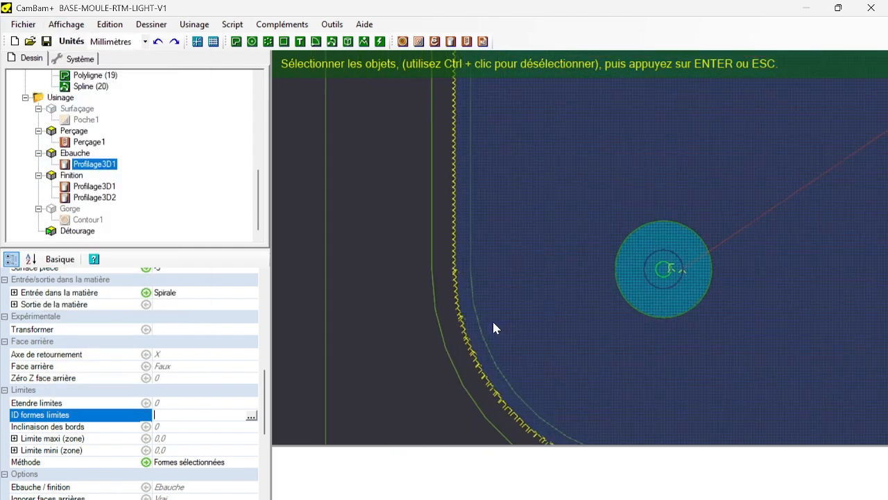
{"action": "scroll", "coordinate": [492, 319], "scroll_direction": "up", "scroll_amount": 3}
{"action": "left_click", "coordinate": [449, 280]}
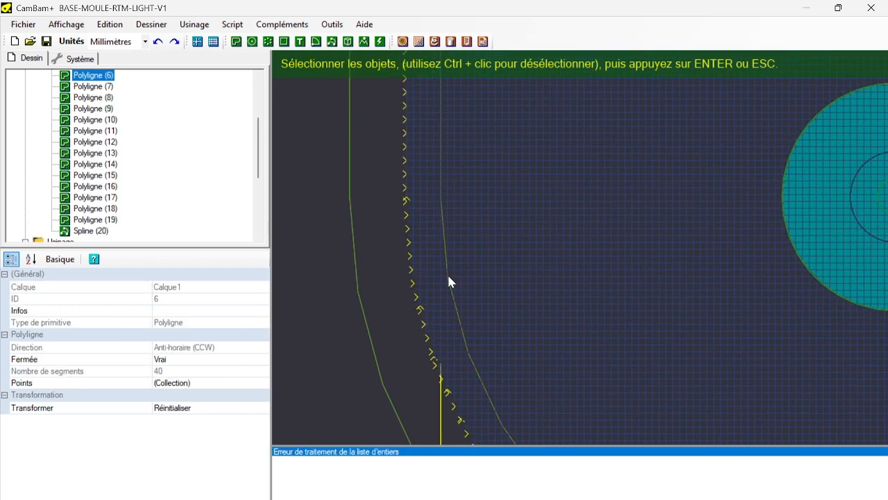
{"action": "key", "text": "Return"}
Regenerate Ebauche's Profilage3D1 toolpath with the new limit shape and inspect the corner from above and in a tilted view.
{"action": "scroll", "coordinate": [122, 215], "scroll_direction": "down", "scroll_amount": 5}
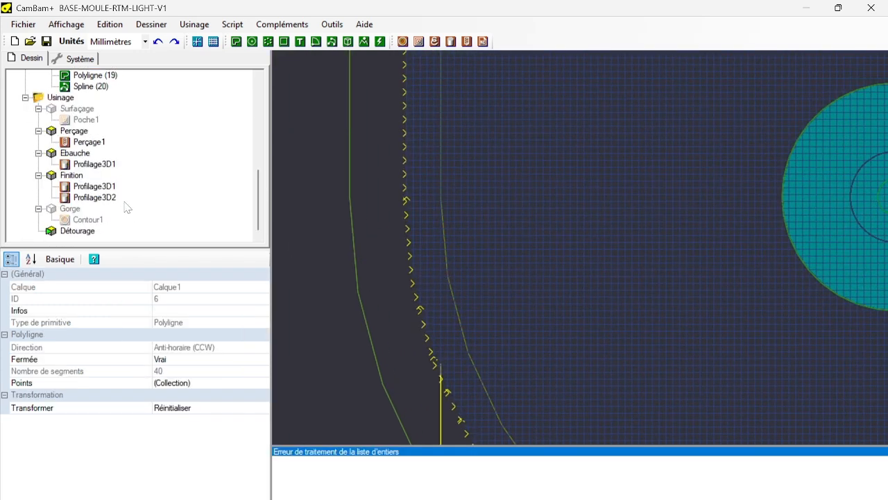
{"action": "right_click", "coordinate": [91, 165]}
{"action": "left_click", "coordinate": [191, 172]}
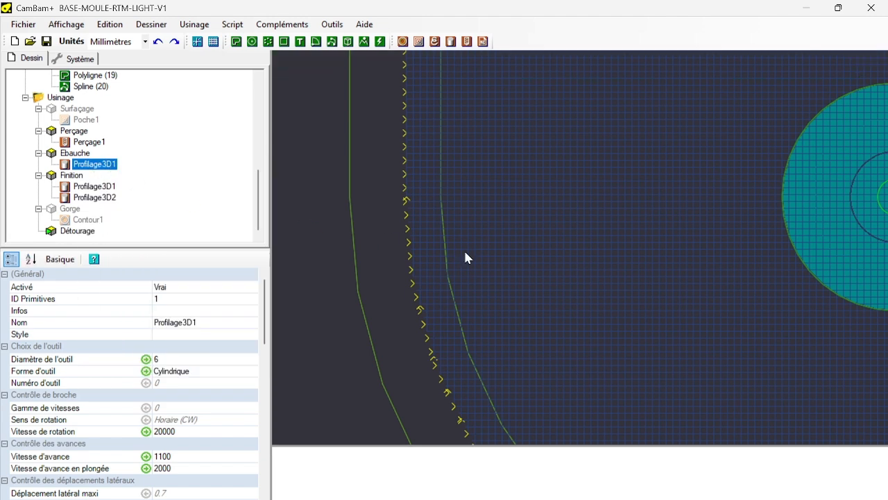
{"action": "scroll", "coordinate": [465, 257], "scroll_direction": "down", "scroll_amount": 5}
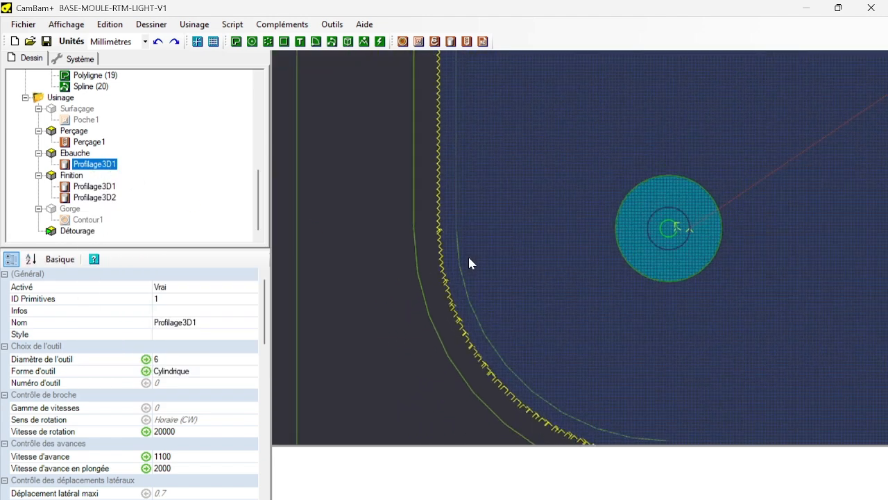
{"action": "scroll", "coordinate": [484, 300], "scroll_direction": "up", "scroll_amount": 5}
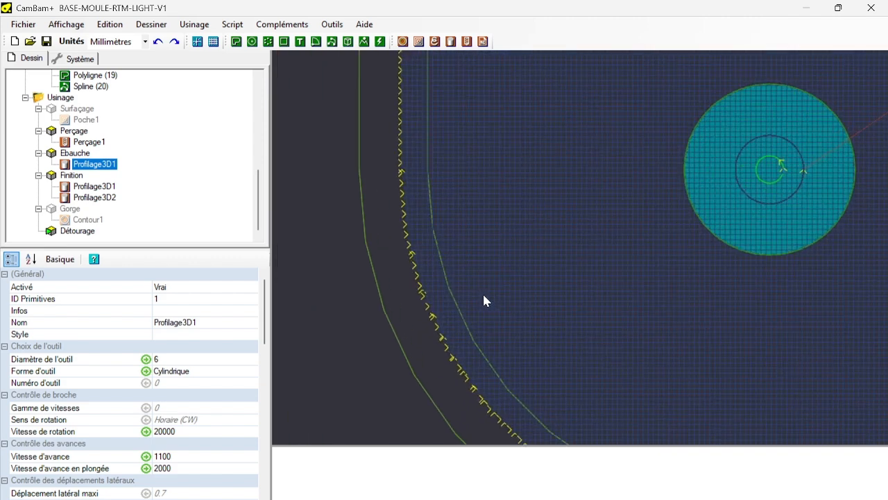
{"action": "scroll", "coordinate": [484, 296], "scroll_direction": "down", "scroll_amount": 2}
{"action": "left_click_drag", "start_coordinate": [471, 304], "coordinate": [449, 250], "text": "alt"}
{"action": "scroll", "coordinate": [212, 347], "scroll_direction": "down", "scroll_amount": 10}
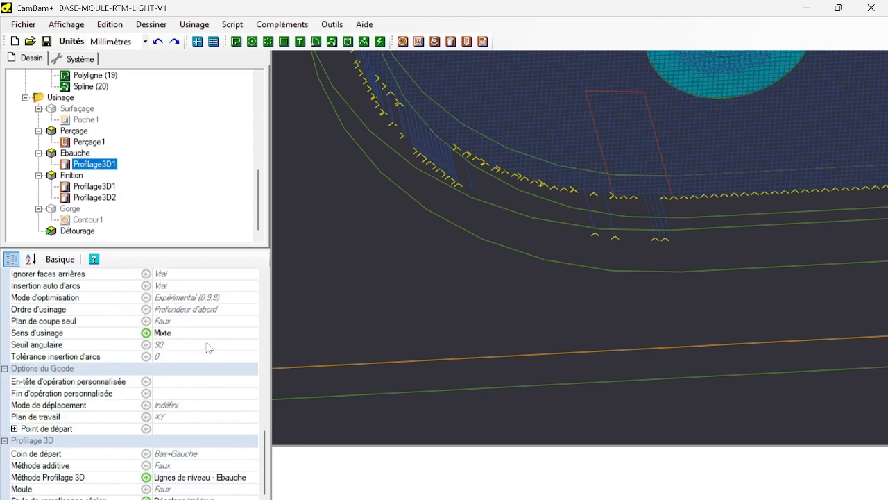
{"action": "scroll", "coordinate": [209, 347], "scroll_direction": "up", "scroll_amount": 5}
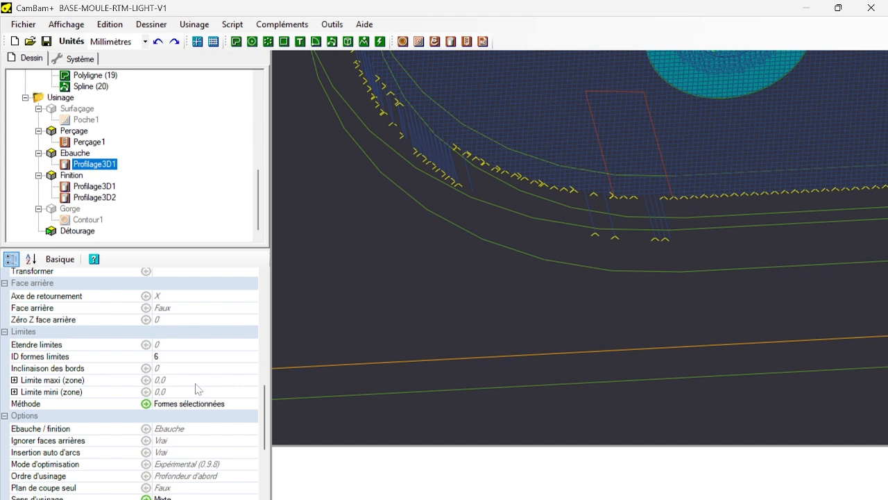
{"action": "left_click", "coordinate": [191, 345]}
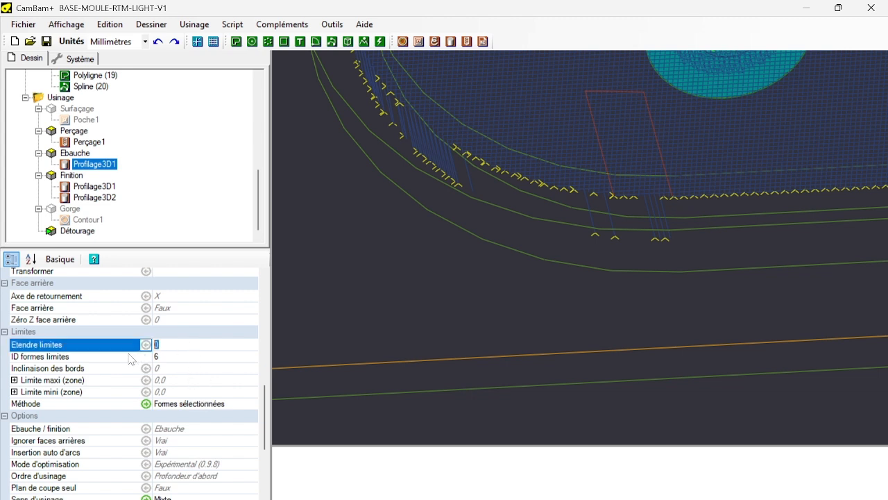
{"action": "scroll", "coordinate": [185, 333], "scroll_direction": "up", "scroll_amount": 5}
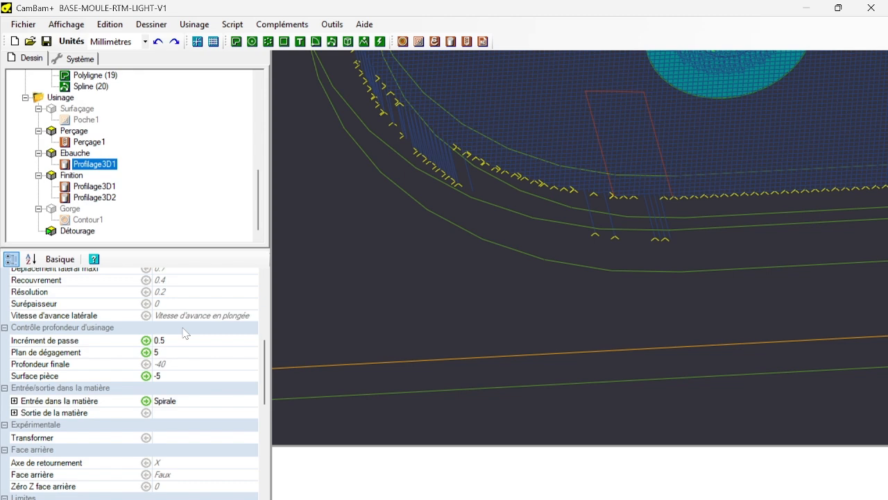
{"action": "scroll", "coordinate": [185, 333], "scroll_direction": "up", "scroll_amount": 5}
{"action": "scroll", "coordinate": [185, 333], "scroll_direction": "down", "scroll_amount": 10}
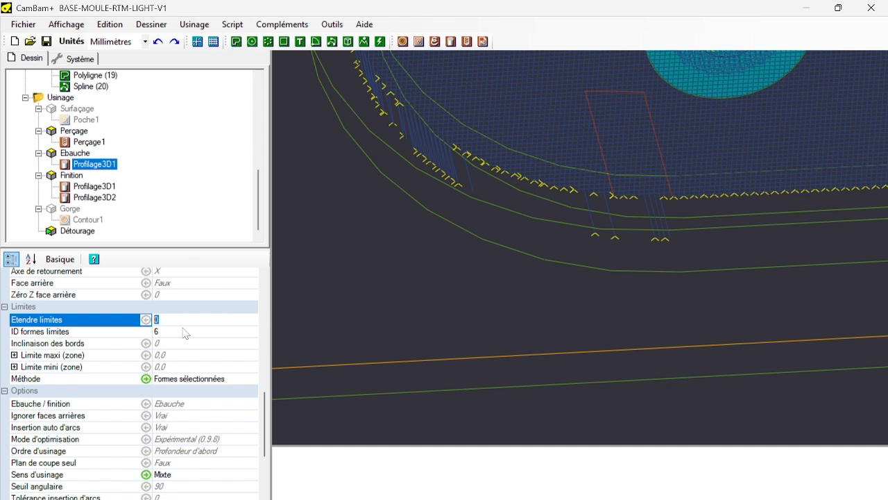
{"action": "type", "text": "-0.5"}
{"action": "left_click", "coordinate": [115, 326]}
{"action": "key", "text": "BackSpace"}
Disable the Ebauche part, then toggle the Finition part off and back on.
{"action": "left_click", "coordinate": [72, 177]}
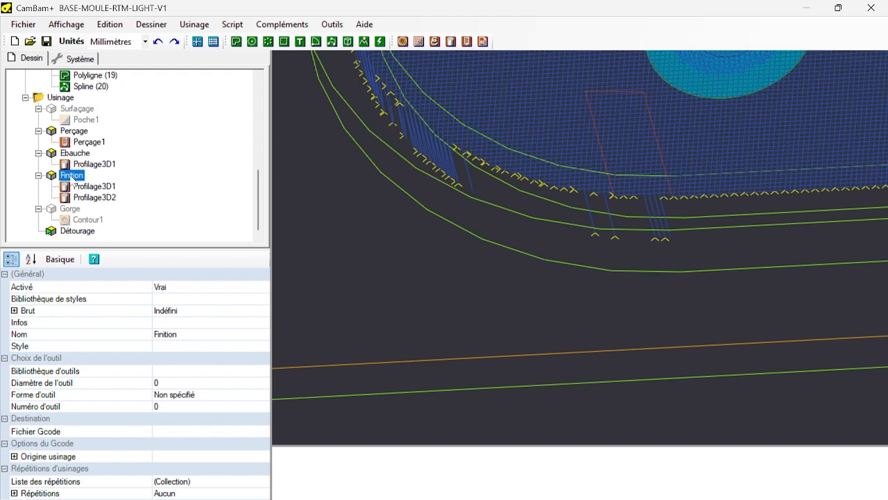
{"action": "left_click", "coordinate": [73, 154]}
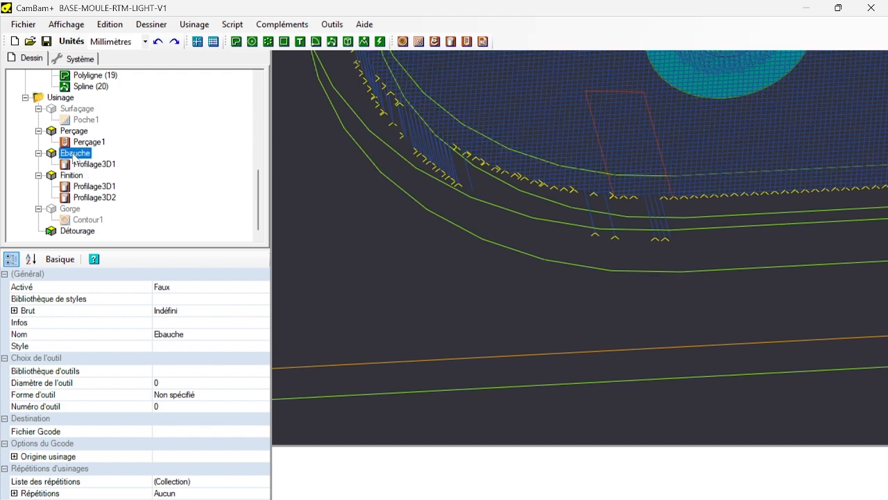
{"action": "key", "text": "space"}
{"action": "left_click", "coordinate": [72, 177]}
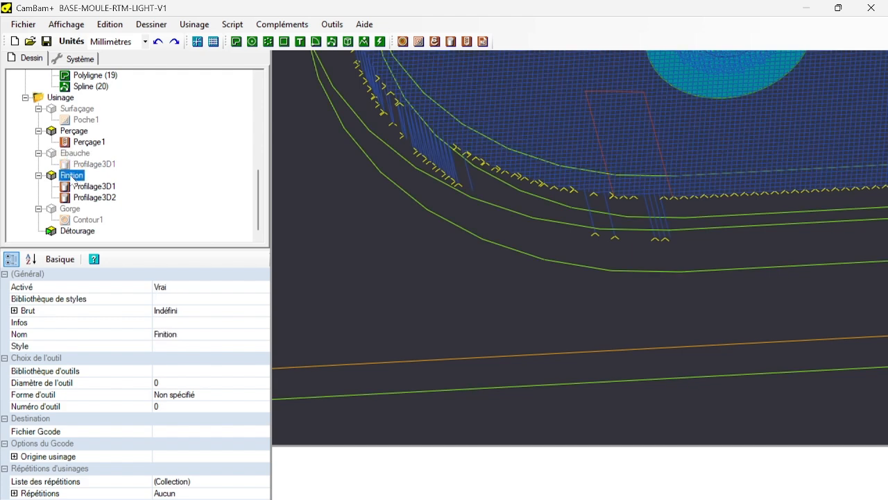
{"action": "key", "text": "space"}
{"action": "key", "text": "space"}
Check the limit settings of Finition's Profilage3D1, then examine the finishing toolpaths along the mould's upper left rounded corner.
{"action": "left_click", "coordinate": [88, 188]}
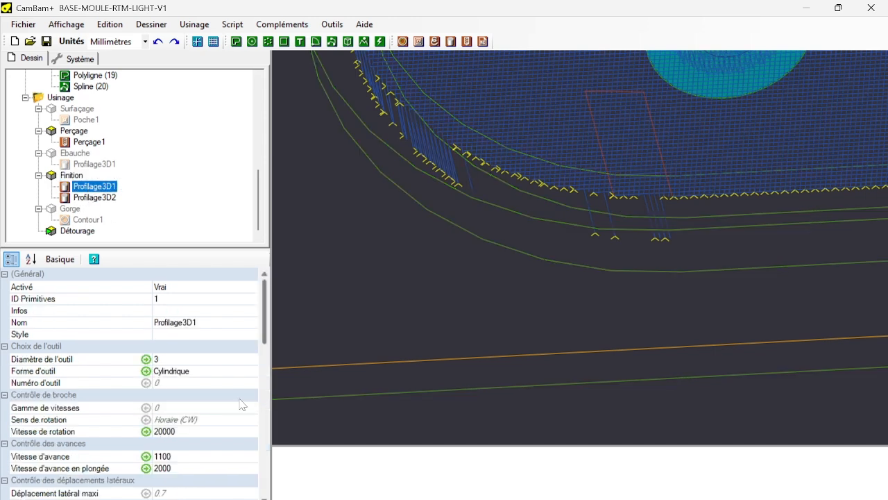
{"action": "scroll", "coordinate": [240, 404], "scroll_direction": "down", "scroll_amount": 5}
{"action": "scroll", "coordinate": [233, 404], "scroll_direction": "down", "scroll_amount": 5}
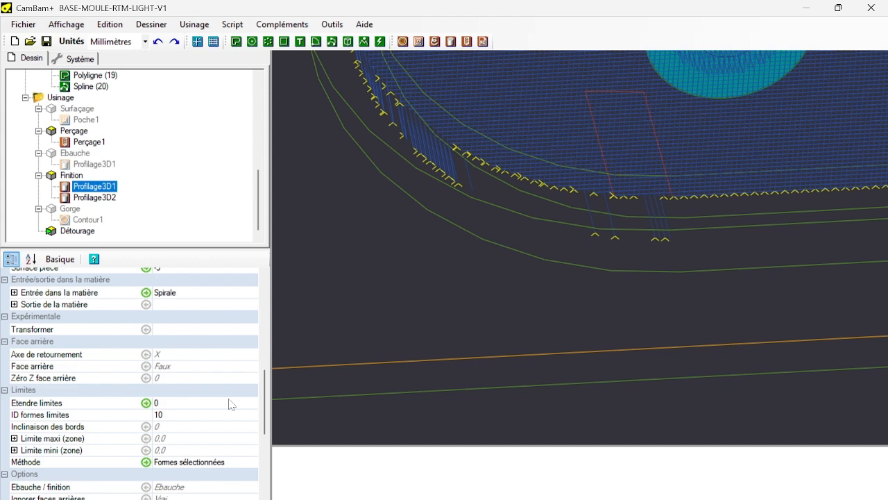
{"action": "left_click", "coordinate": [102, 200]}
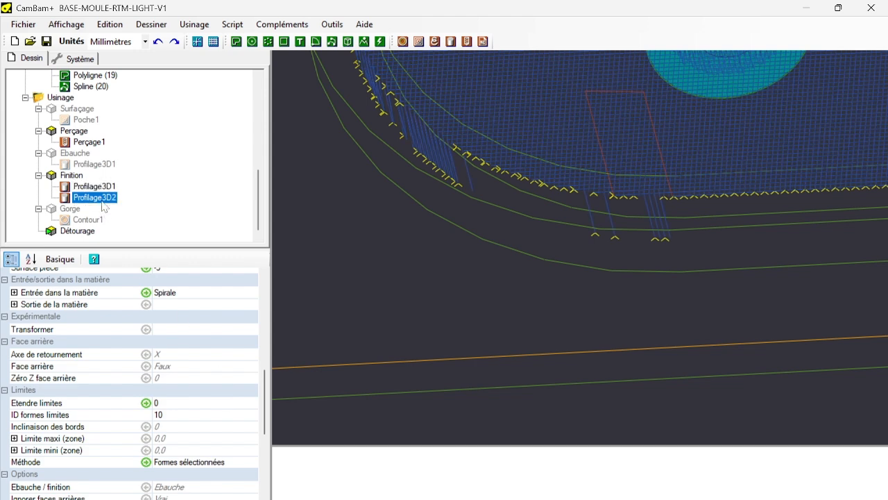
{"action": "scroll", "coordinate": [806, 195], "scroll_direction": "down", "scroll_amount": 5}
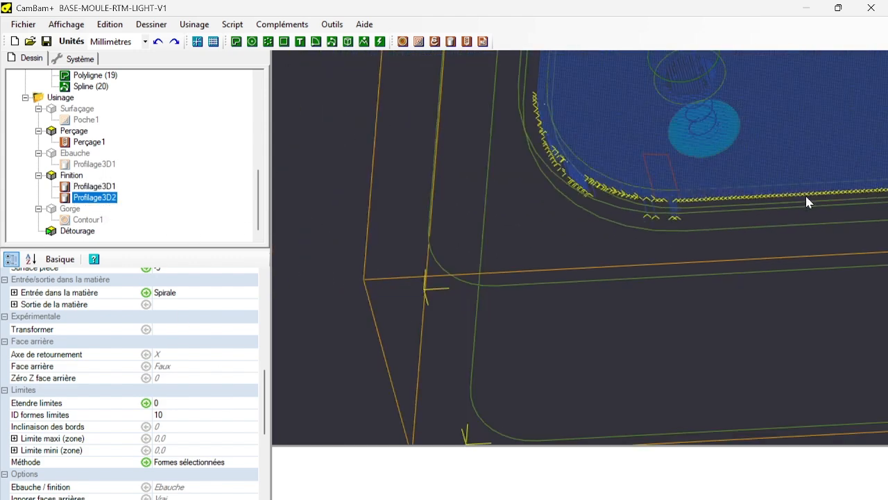
{"action": "scroll", "coordinate": [784, 205], "scroll_direction": "down", "scroll_amount": 2}
{"action": "middle_click_drag", "start_coordinate": [744, 209], "coordinate": [469, 387]}
{"action": "scroll", "coordinate": [468, 387], "scroll_direction": "down", "scroll_amount": 1}
{"action": "scroll", "coordinate": [496, 137], "scroll_direction": "up", "scroll_amount": 4}
{"action": "scroll", "coordinate": [417, 154], "scroll_direction": "up", "scroll_amount": 6}
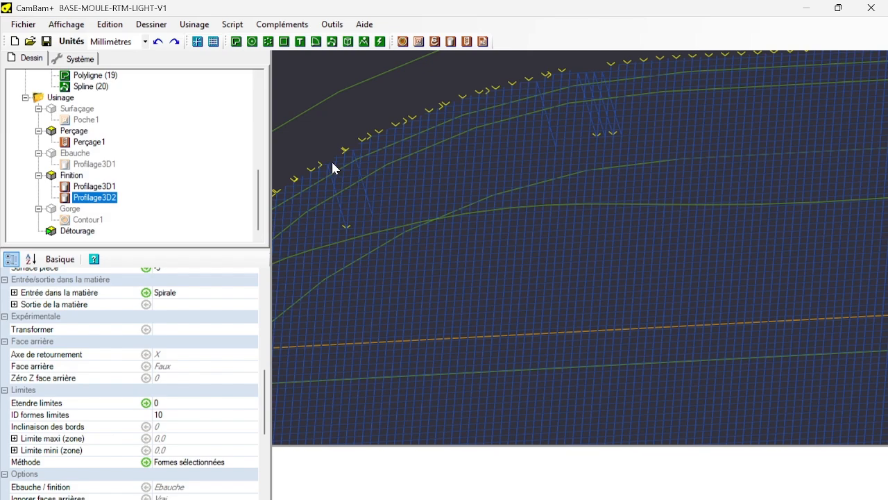
{"action": "scroll", "coordinate": [481, 224], "scroll_direction": "down", "scroll_amount": 8}
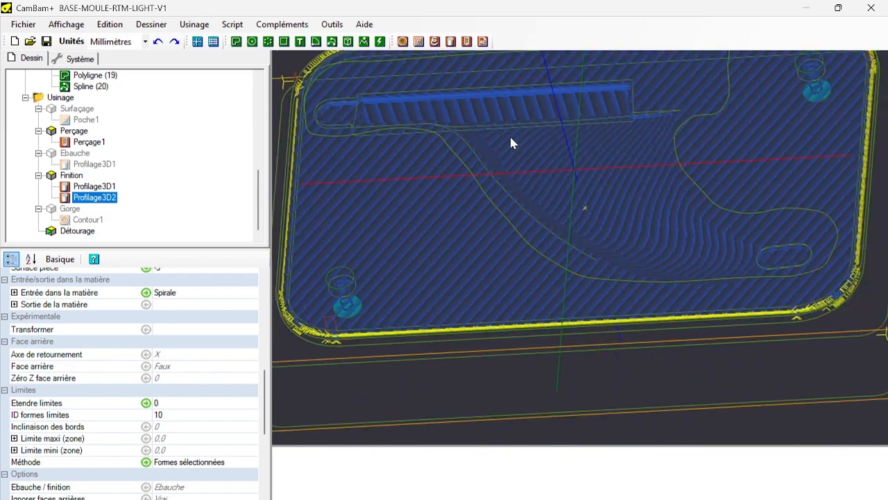
Examine the finishing toolpaths across the fin surface and at the mould's lower right rounded corner.
{"action": "scroll", "coordinate": [511, 142], "scroll_direction": "down", "scroll_amount": 3}
{"action": "scroll", "coordinate": [692, 199], "scroll_direction": "up", "scroll_amount": 8}
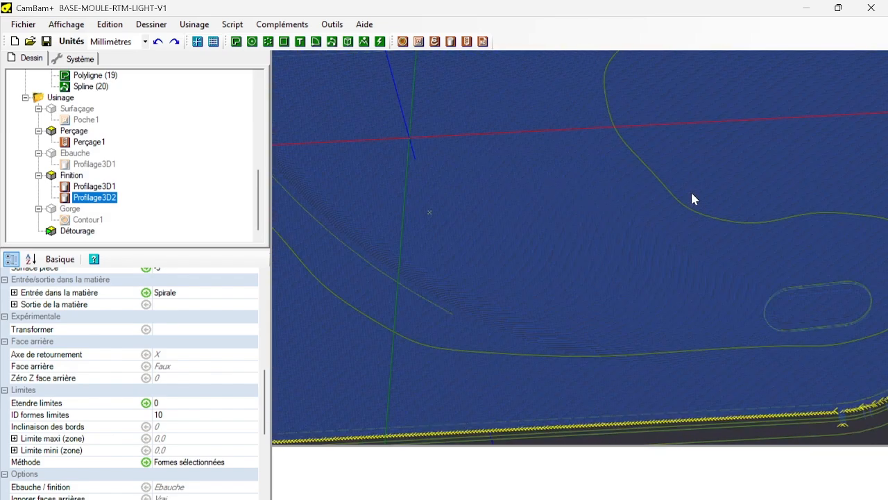
{"action": "scroll", "coordinate": [692, 200], "scroll_direction": "down", "scroll_amount": 2}
{"action": "scroll", "coordinate": [692, 200], "scroll_direction": "down", "scroll_amount": 3}
{"action": "scroll", "coordinate": [824, 288], "scroll_direction": "up", "scroll_amount": 4}
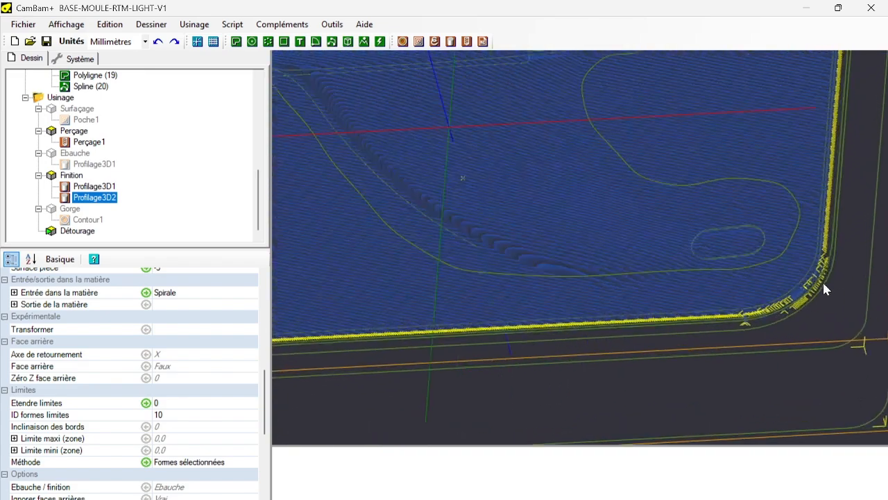
{"action": "scroll", "coordinate": [824, 288], "scroll_direction": "up", "scroll_amount": 6}
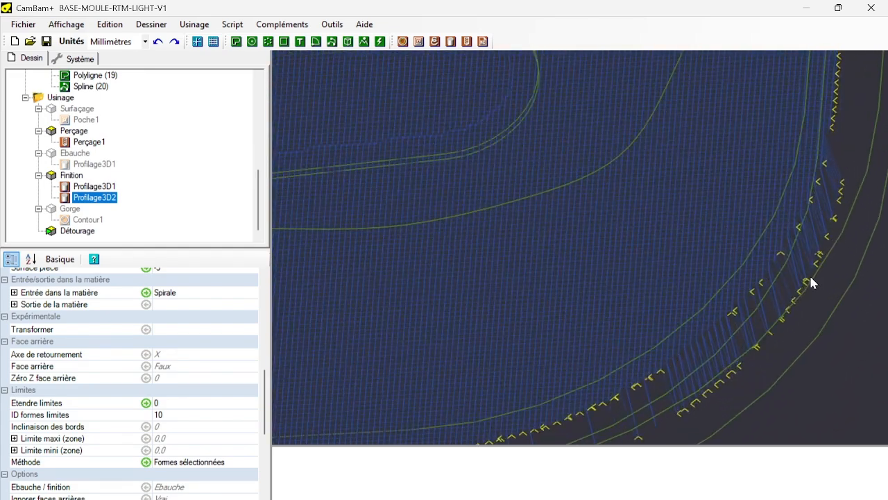
{"action": "scroll", "coordinate": [811, 278], "scroll_direction": "down", "scroll_amount": 2}
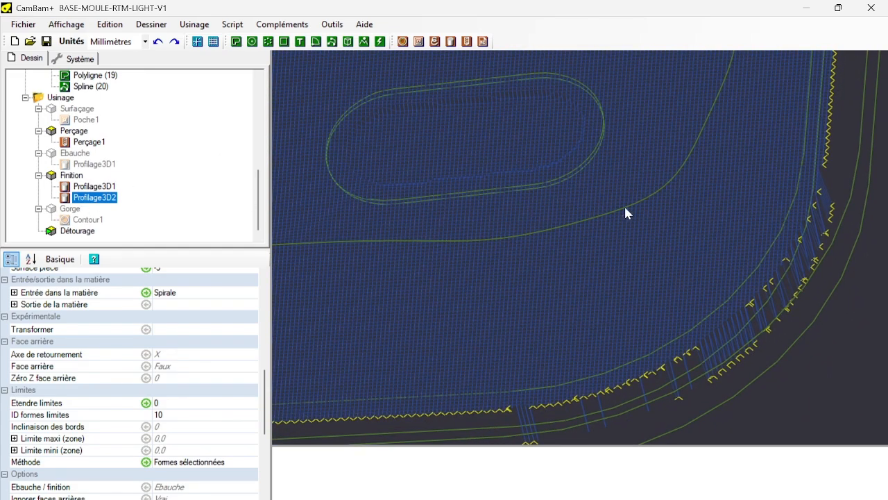
{"action": "scroll", "coordinate": [626, 207], "scroll_direction": "down", "scroll_amount": 4}
{"action": "middle_click_drag", "start_coordinate": [611, 188], "coordinate": [701, 338]}
{"action": "scroll", "coordinate": [701, 338], "scroll_direction": "down", "scroll_amount": 2}
{"action": "left_click_drag", "start_coordinate": [701, 338], "coordinate": [560, 259], "text": "alt"}
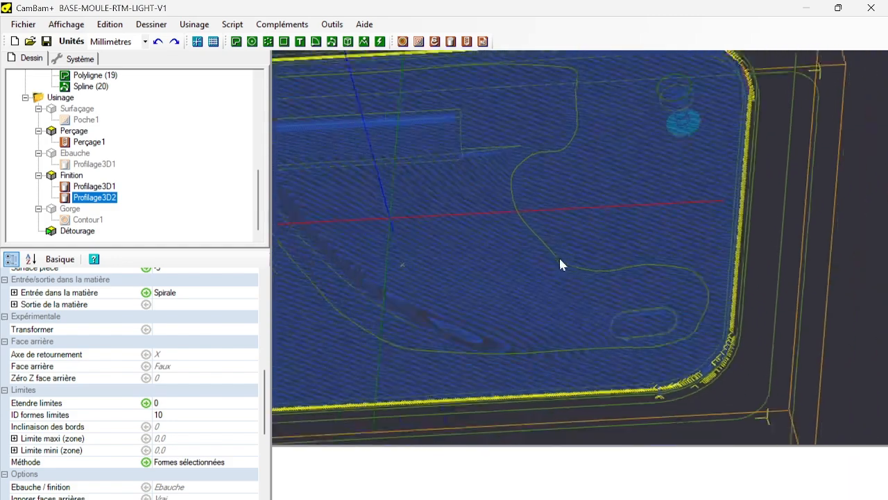
Disable the Finition and Perçage parts and enable the Gorge part.
{"action": "left_click", "coordinate": [71, 176]}
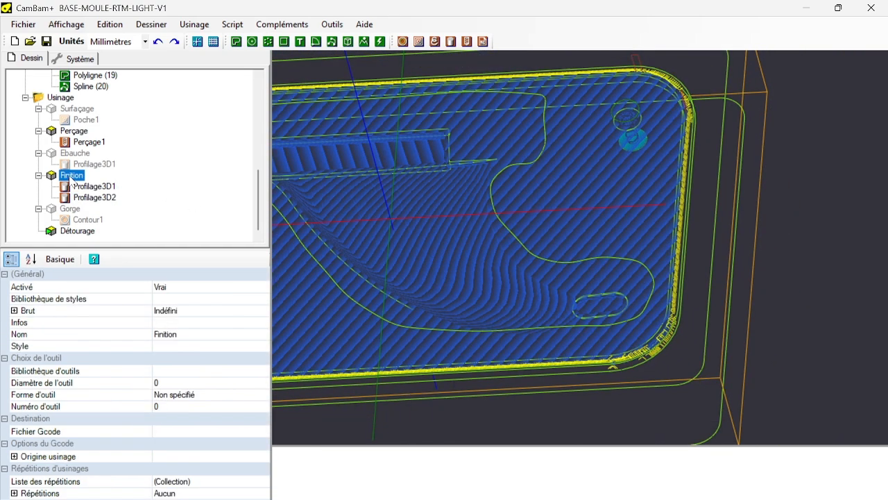
{"action": "key", "text": "space"}
{"action": "left_click", "coordinate": [70, 210]}
{"action": "key", "text": "space"}
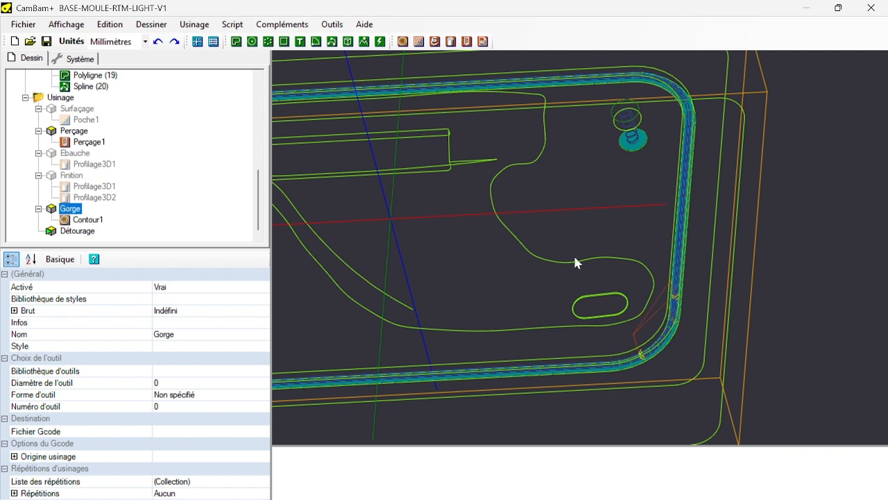
{"action": "left_click", "coordinate": [67, 132]}
{"action": "key", "text": "space"}
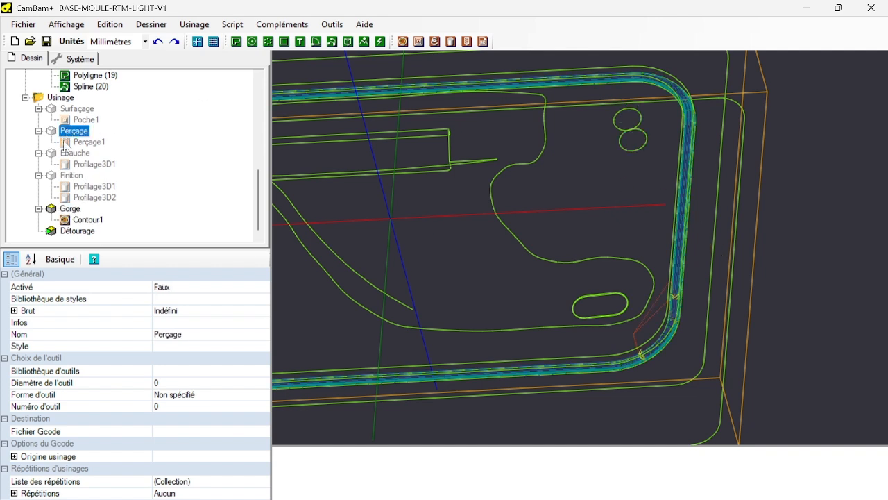
Add a Contour operation to the Détourage part using the mould's outer outline, Polyligne (18).
{"action": "left_click", "coordinate": [68, 231]}
{"action": "scroll", "coordinate": [607, 238], "scroll_direction": "down", "scroll_amount": 8}
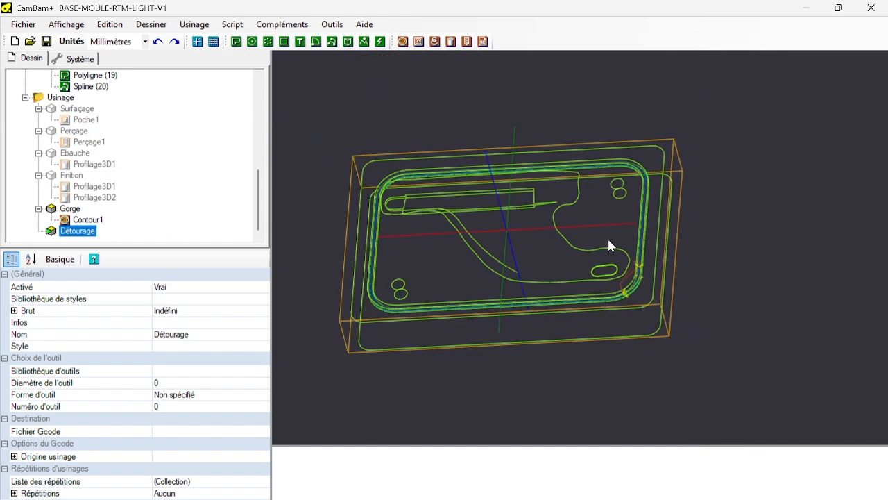
{"action": "scroll", "coordinate": [490, 201], "scroll_direction": "up", "scroll_amount": 5}
{"action": "scroll", "coordinate": [464, 198], "scroll_direction": "down", "scroll_amount": 3}
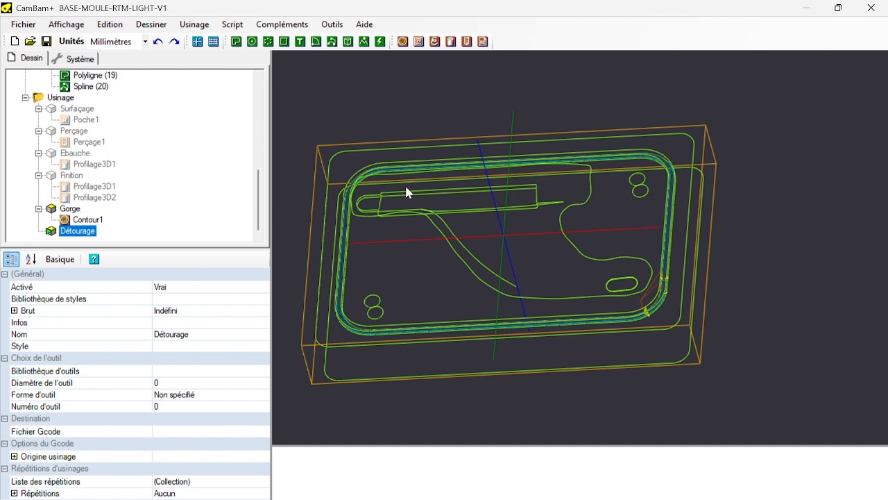
{"action": "scroll", "coordinate": [405, 184], "scroll_direction": "up", "scroll_amount": 3}
{"action": "left_click", "coordinate": [349, 134]}
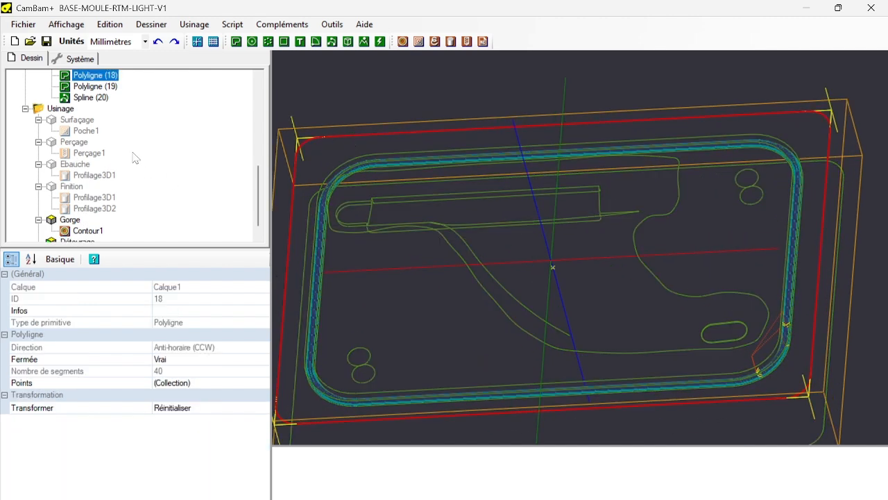
{"action": "scroll", "coordinate": [134, 157], "scroll_direction": "up", "scroll_amount": 4}
{"action": "scroll", "coordinate": [134, 157], "scroll_direction": "up", "scroll_amount": 2}
{"action": "scroll", "coordinate": [131, 153], "scroll_direction": "down", "scroll_amount": 2}
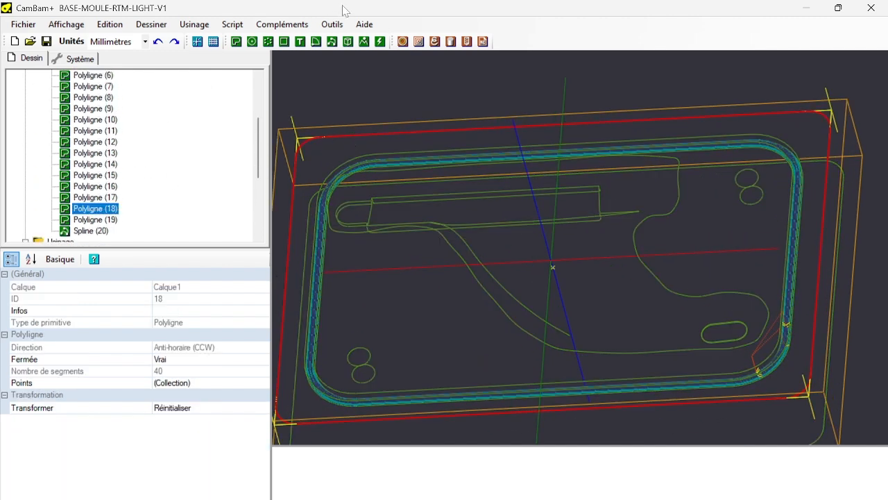
{"action": "left_click", "coordinate": [402, 42]}
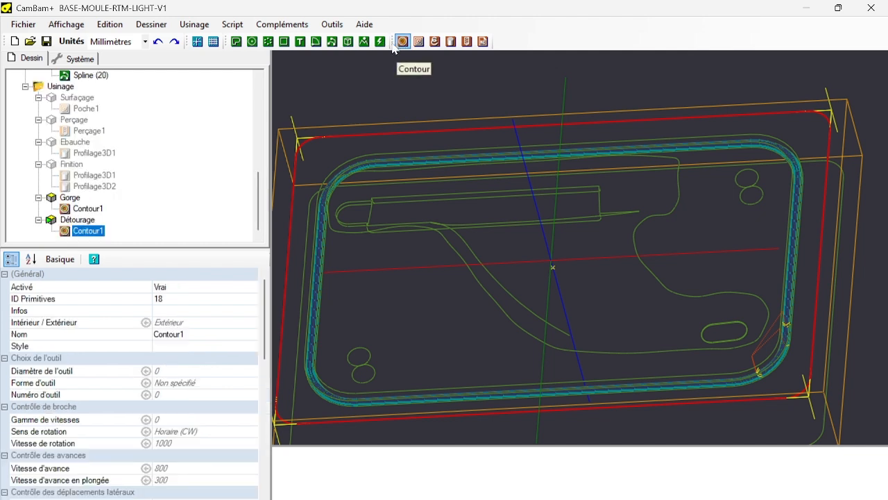
Copy Surfaçage's Poche1 and paste its format onto Détourage's Contour1.
{"action": "left_click", "coordinate": [85, 109]}
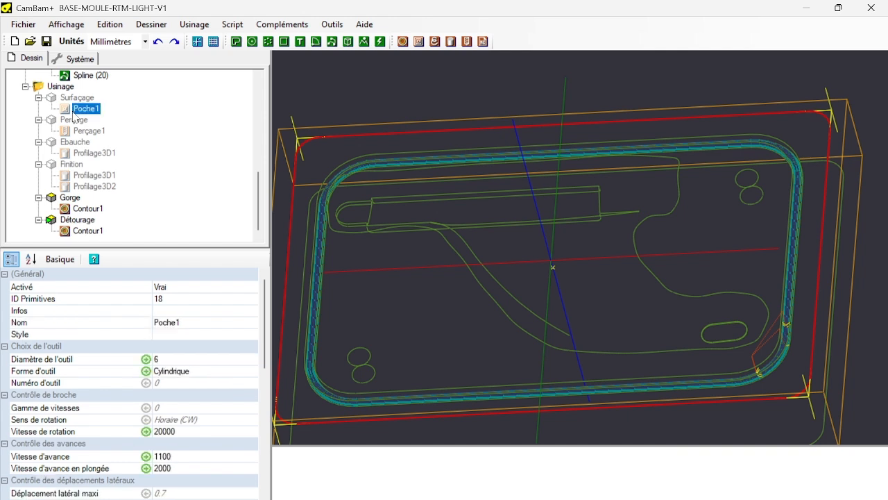
{"action": "right_click", "coordinate": [75, 117]}
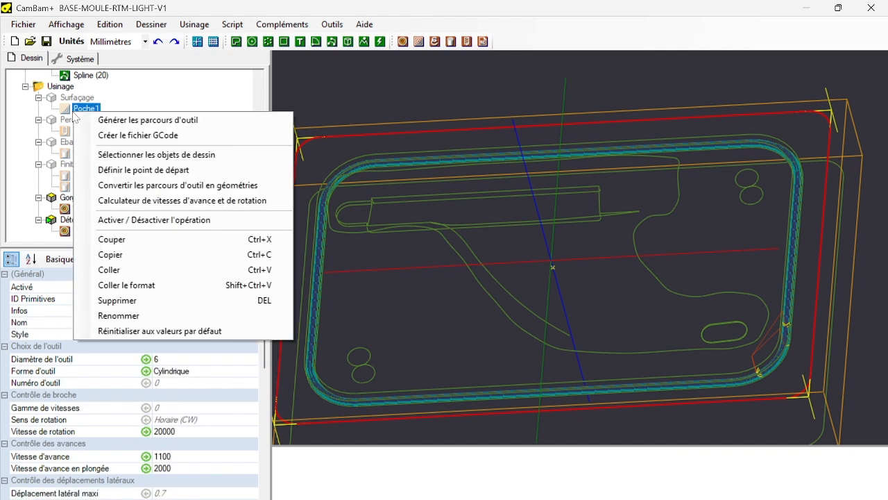
{"action": "left_click", "coordinate": [146, 270]}
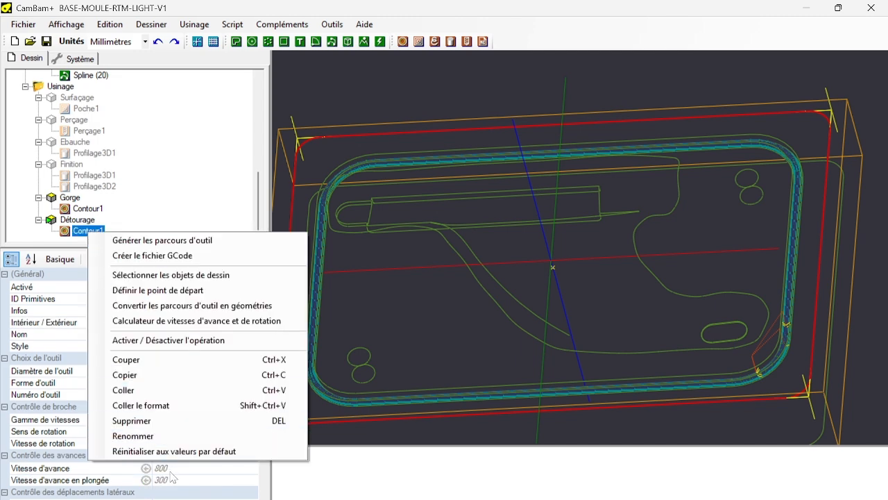
{"action": "left_click", "coordinate": [164, 407]}
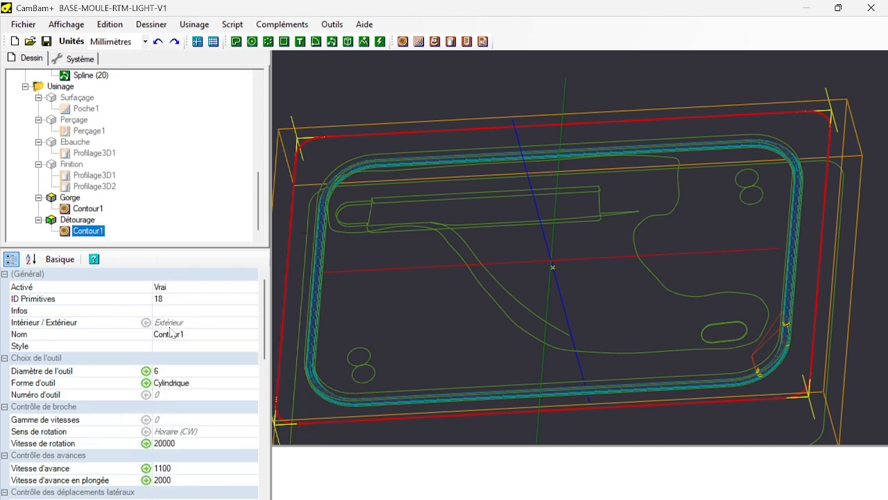
Set the final depth (Profondeur finale) of Détourage's Contour1 to -40.5.
{"action": "scroll", "coordinate": [174, 340], "scroll_direction": "down", "scroll_amount": 5}
{"action": "scroll", "coordinate": [179, 346], "scroll_direction": "down", "scroll_amount": 2}
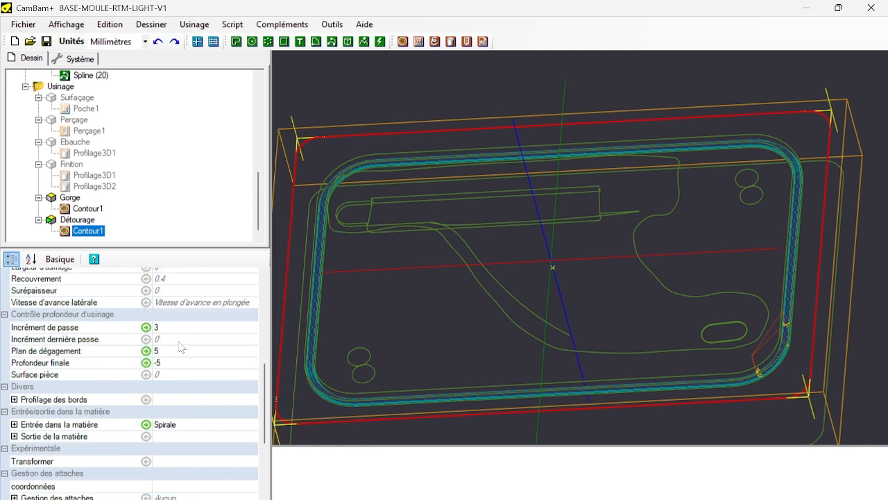
{"action": "left_click", "coordinate": [175, 367]}
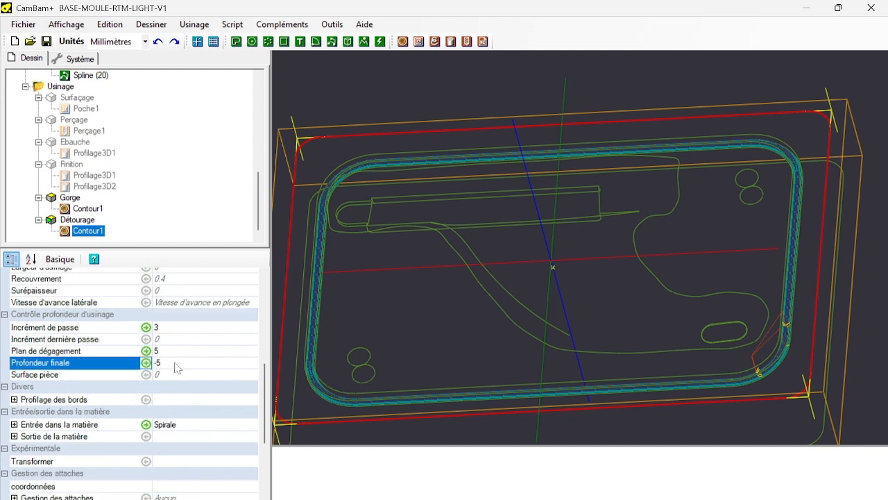
{"action": "double_click", "coordinate": [176, 367]}
{"action": "type", "text": "-40.5"}
Set the holding tabs of Détourage's Contour1 to the Automatique method with the Sauter shape.
{"action": "scroll", "coordinate": [87, 443], "scroll_direction": "down", "scroll_amount": 2}
{"action": "scroll", "coordinate": [90, 443], "scroll_direction": "down", "scroll_amount": 2}
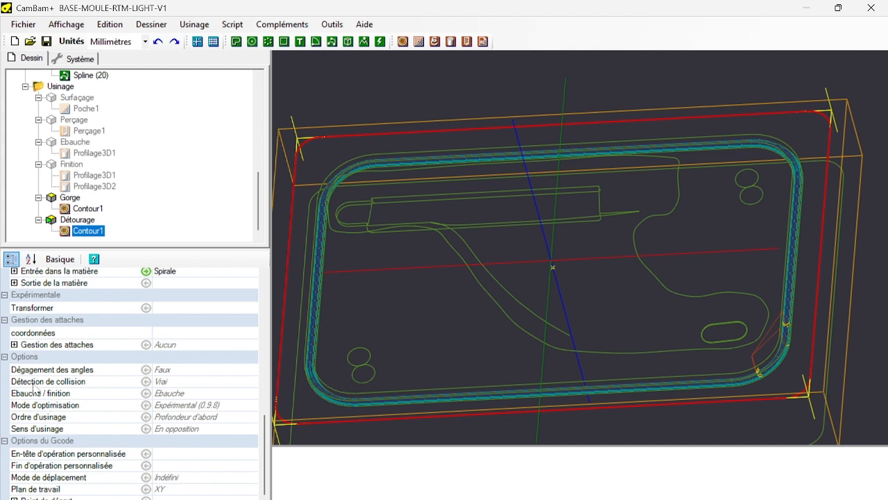
{"action": "left_click", "coordinate": [14, 344]}
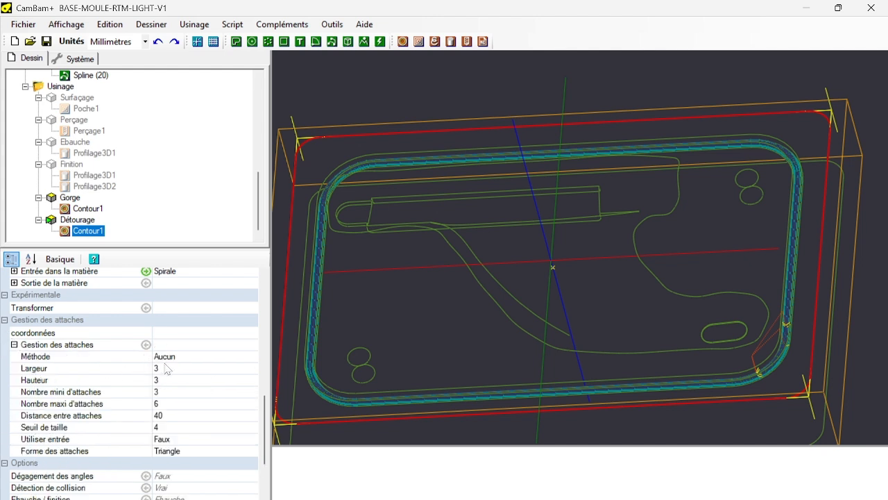
{"action": "left_click", "coordinate": [192, 356]}
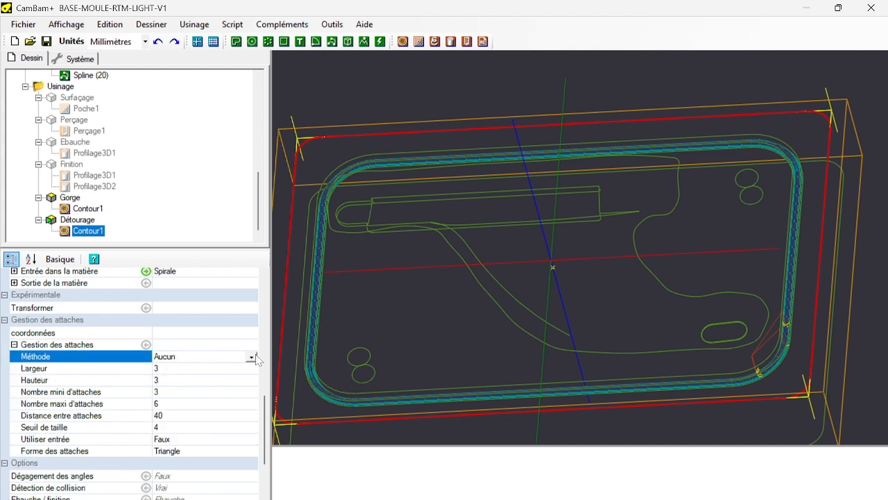
{"action": "left_click", "coordinate": [251, 356]}
{"action": "left_click", "coordinate": [174, 377]}
{"action": "left_click", "coordinate": [182, 452]}
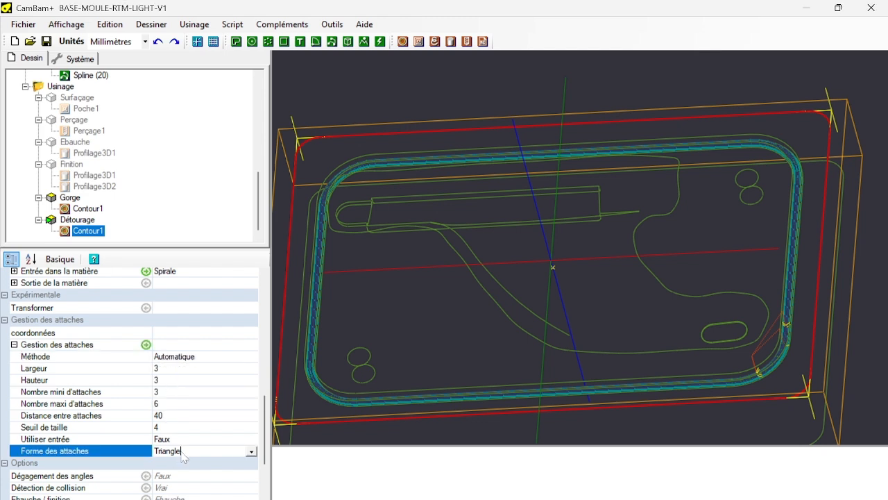
{"action": "left_click", "coordinate": [252, 452]}
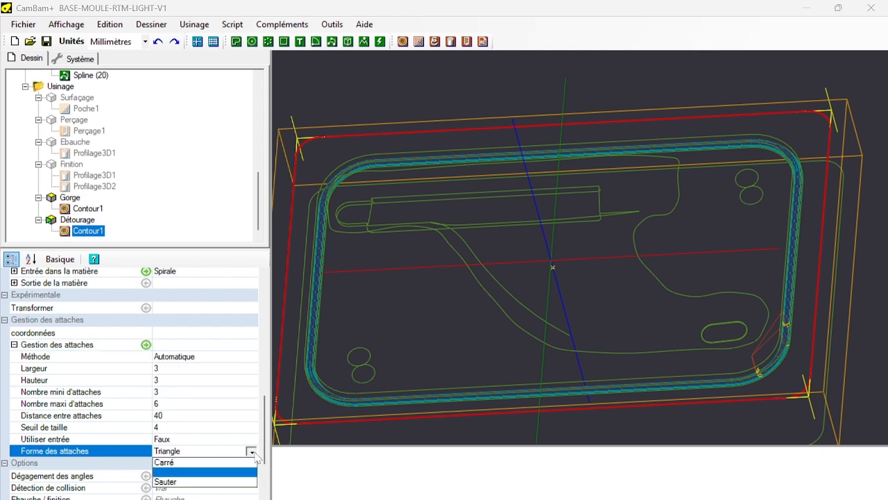
{"action": "left_click", "coordinate": [177, 480]}
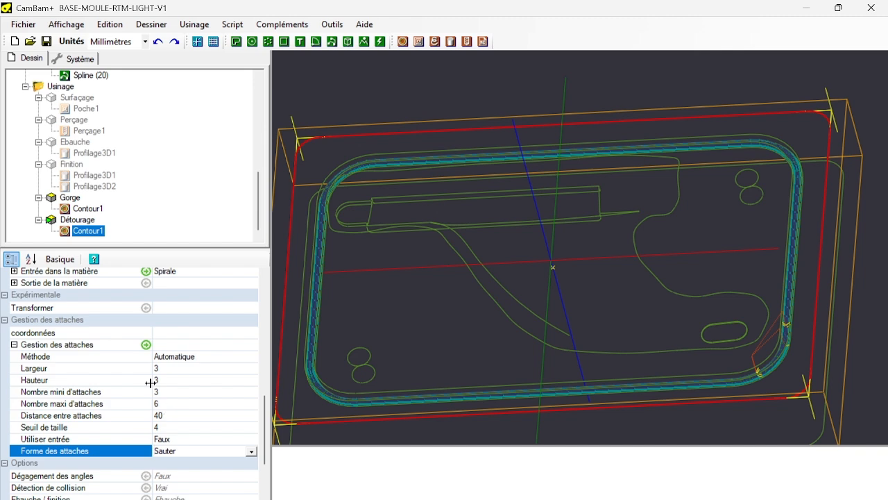
Generate the toolpaths of the Détourage part and inspect the holding tabs along the outer cut.
{"action": "right_click", "coordinate": [91, 224]}
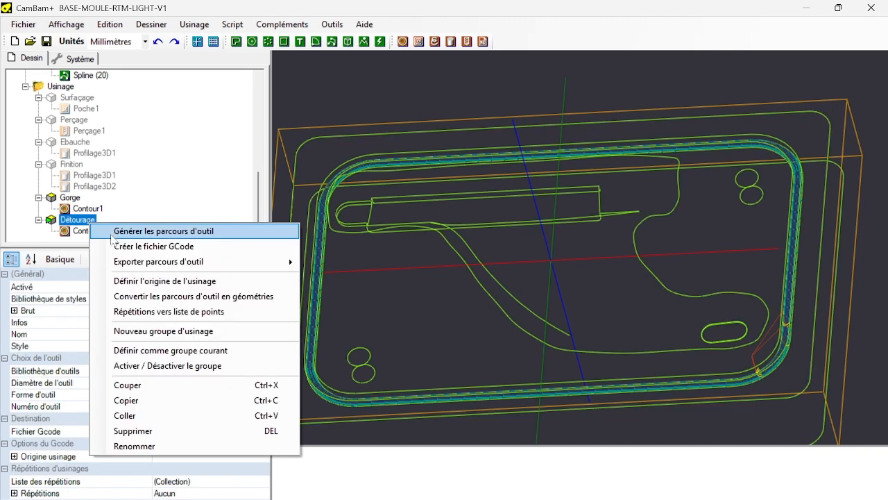
{"action": "left_click", "coordinate": [111, 235]}
{"action": "scroll", "coordinate": [541, 302], "scroll_direction": "down", "scroll_amount": 4}
{"action": "left_click_drag", "start_coordinate": [517, 338], "coordinate": [460, 356], "text": "alt"}
{"action": "scroll", "coordinate": [460, 355], "scroll_direction": "up", "scroll_amount": 8}
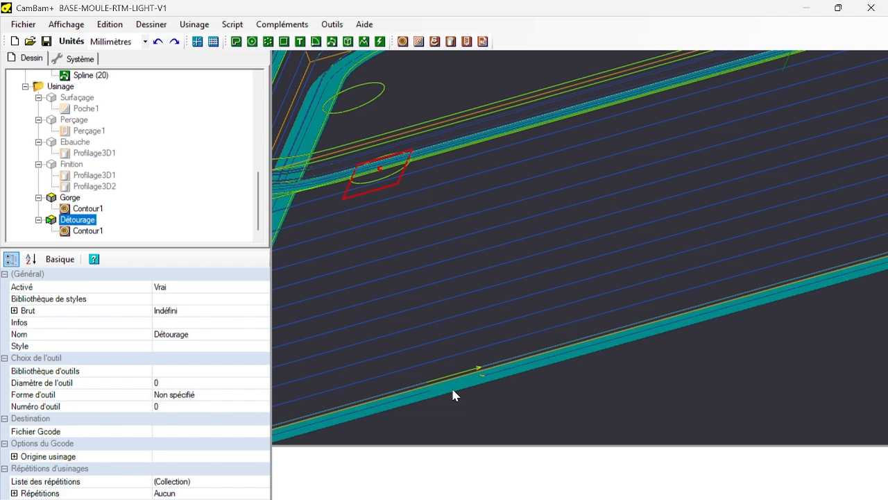
{"action": "mouse_move", "coordinate": [452, 392]}
{"action": "left_mouse_down", "text": "alt"}
{"action": "mouse_move", "coordinate": [458, 373]}
{"action": "mouse_move", "coordinate": [451, 381]}
{"action": "left_mouse_up", "text": "alt"}
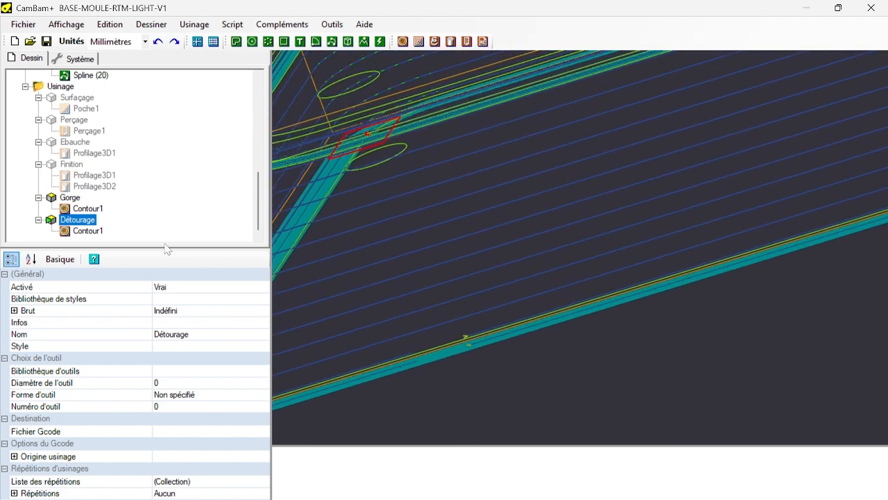
Set the holding tab height (Hauteur) and width (Largeur) of Détourage's Contour1 to 10.
{"action": "left_click", "coordinate": [88, 231]}
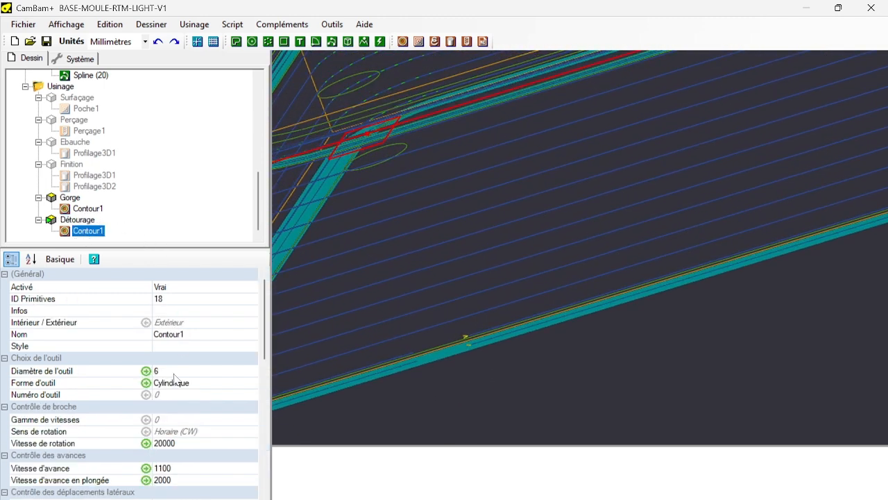
{"action": "scroll", "coordinate": [174, 377], "scroll_direction": "down", "scroll_amount": 8}
{"action": "left_click", "coordinate": [14, 344]}
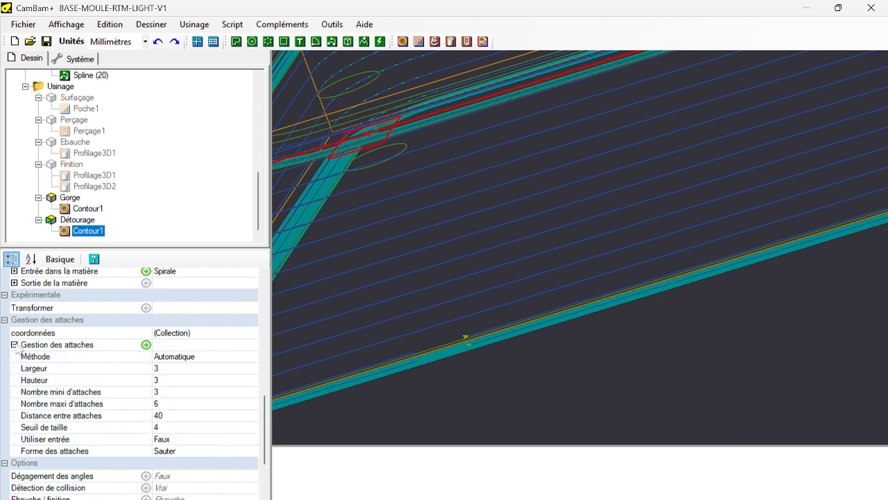
{"action": "left_click", "coordinate": [168, 380]}
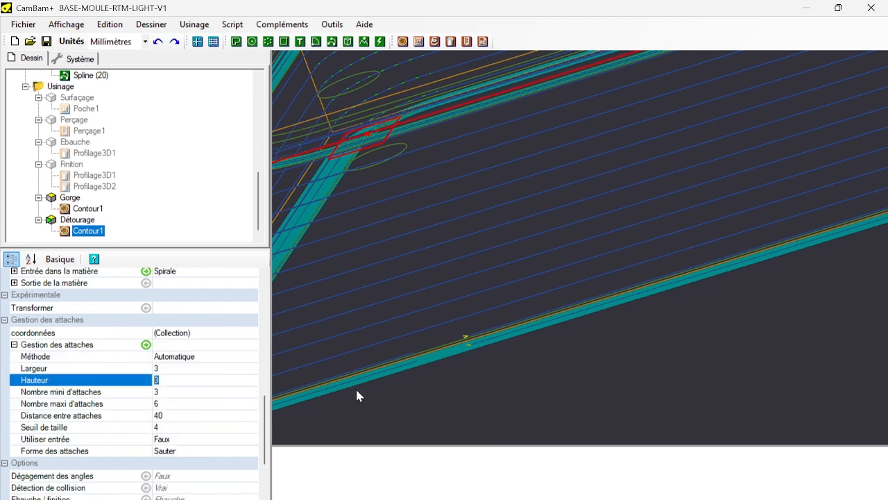
{"action": "type", "text": "10"}
{"action": "left_click", "coordinate": [171, 369]}
{"action": "type", "text": "10"}
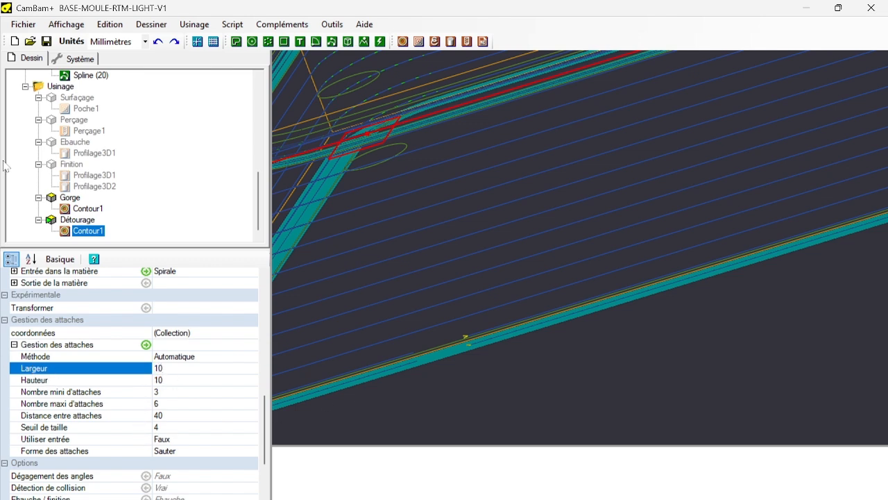
Regenerate the Détourage toolpaths and check the resized tabs against the stock outline.
{"action": "right_click", "coordinate": [83, 222]}
{"action": "left_click", "coordinate": [95, 231]}
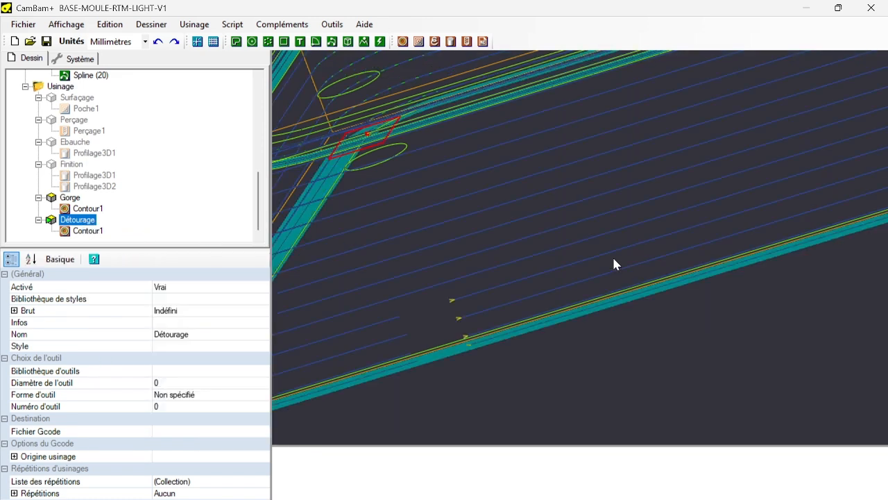
{"action": "scroll", "coordinate": [607, 261], "scroll_direction": "down", "scroll_amount": 10}
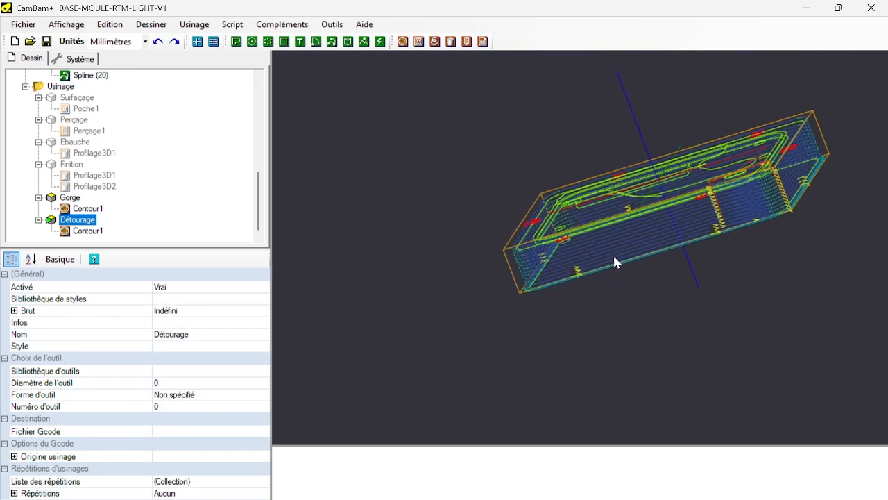
{"action": "middle_click_drag", "start_coordinate": [614, 257], "coordinate": [498, 260]}
{"action": "left_click_drag", "start_coordinate": [454, 312], "coordinate": [487, 426], "text": "alt"}
{"action": "scroll", "coordinate": [582, 318], "scroll_direction": "up", "scroll_amount": 5}
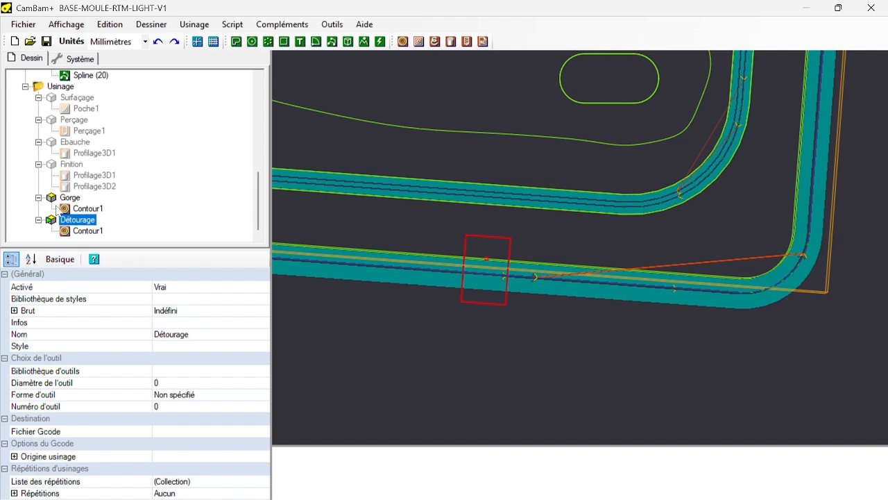
Set the stock (Brut) dimensions of Usinage to X 300 and Y 200.
{"action": "left_click", "coordinate": [61, 86]}
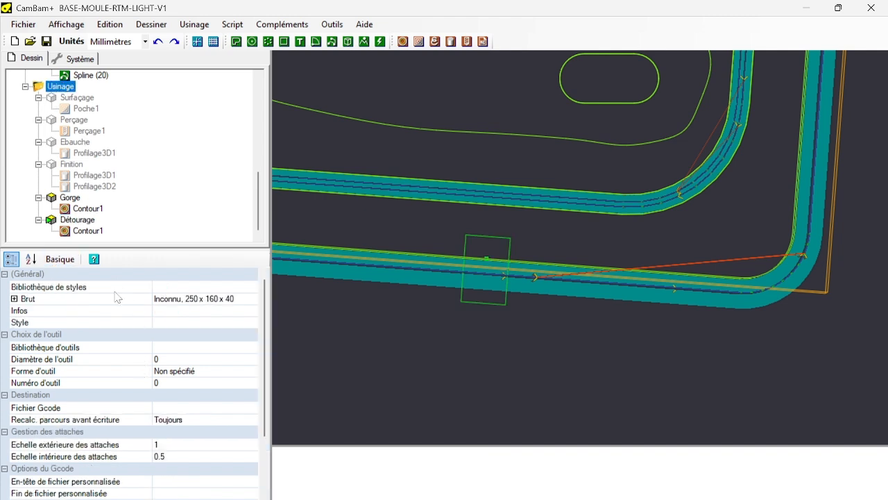
{"action": "left_click", "coordinate": [14, 298]}
{"action": "left_click", "coordinate": [219, 347]}
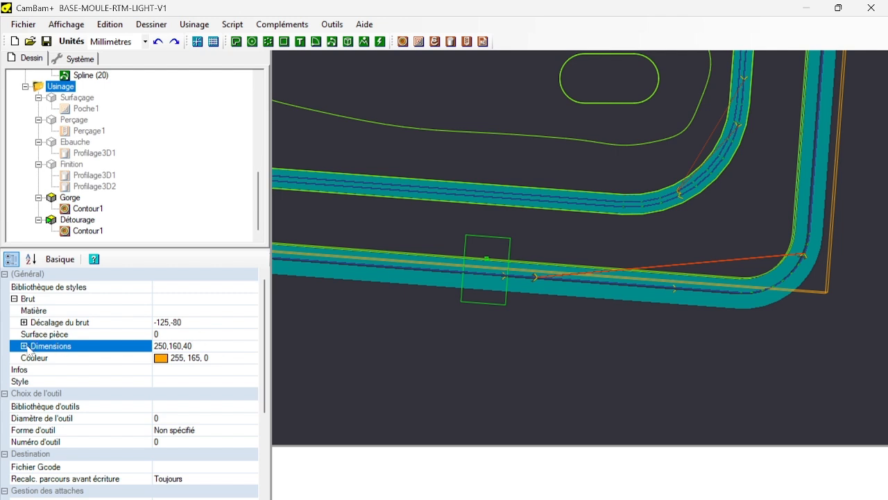
{"action": "left_click", "coordinate": [25, 346]}
{"action": "left_click", "coordinate": [185, 358]}
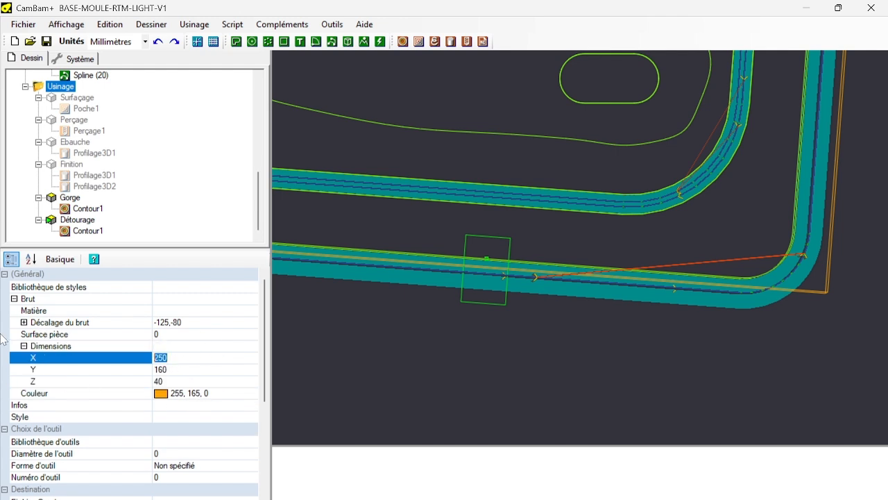
{"action": "type", "text": "300"}
{"action": "left_click", "coordinate": [180, 370]}
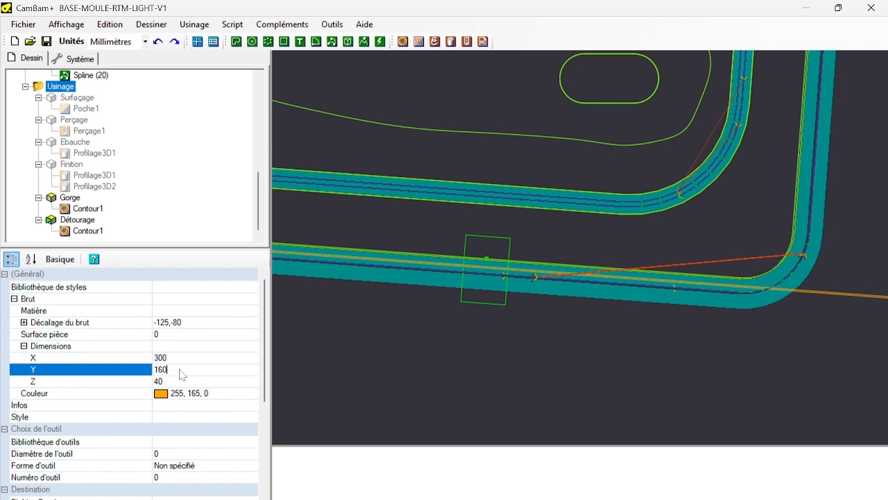
{"action": "type", "text": "30"}
Set the stock offset (Décalage du brut) to X -150 and Y -100.
{"action": "left_click", "coordinate": [194, 323]}
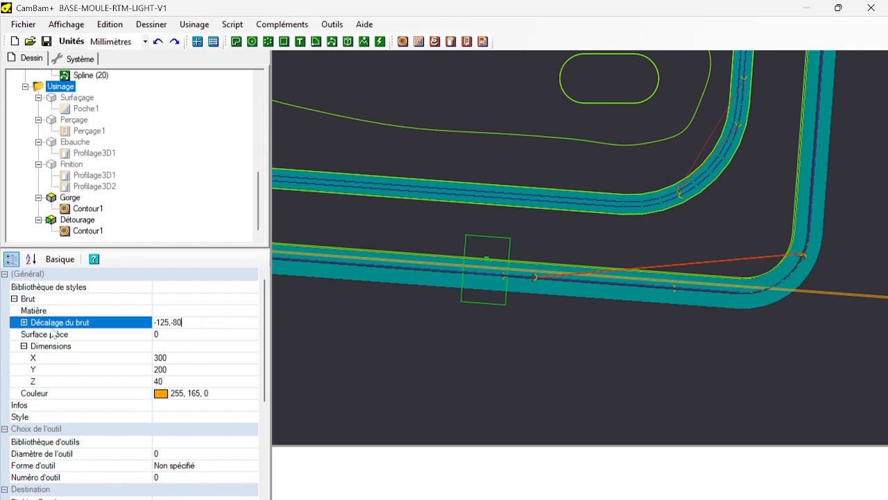
{"action": "left_click", "coordinate": [24, 322]}
{"action": "scroll", "coordinate": [554, 360], "scroll_direction": "down", "scroll_amount": 6}
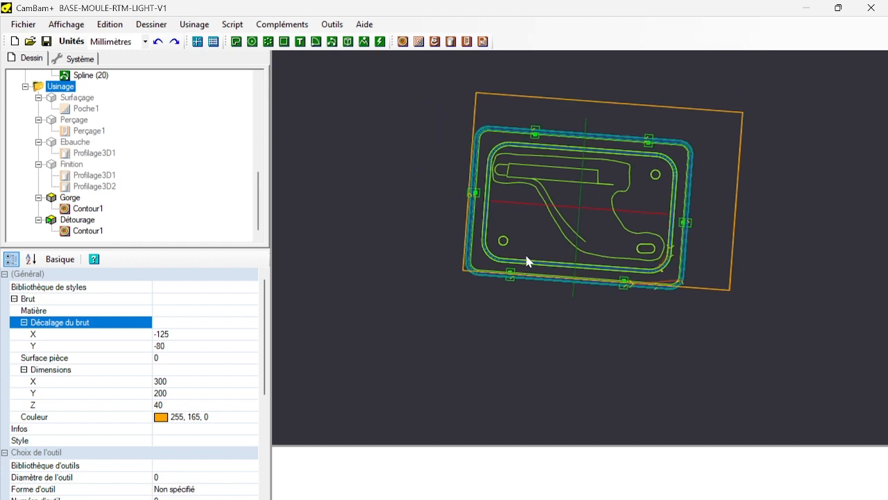
{"action": "left_click", "coordinate": [169, 335]}
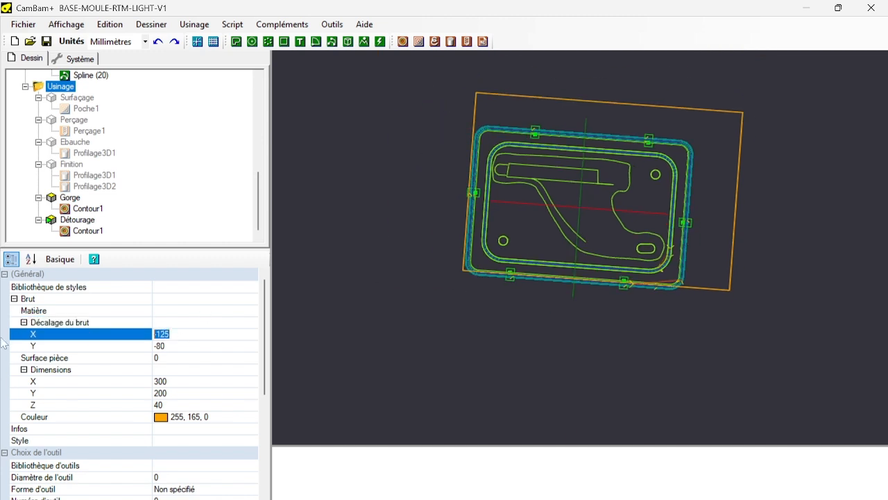
{"action": "type", "text": "-150"}
{"action": "key", "text": "Return"}
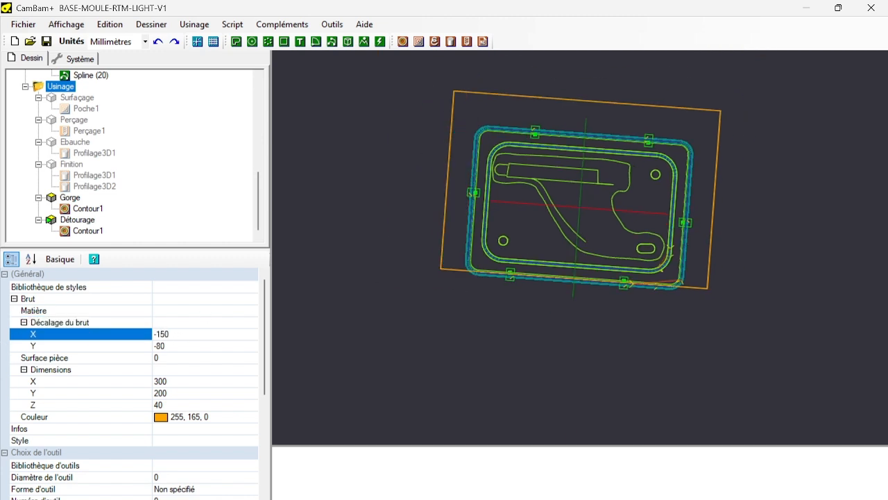
{"action": "left_click", "coordinate": [197, 347]}
{"action": "type", "text": "-"}
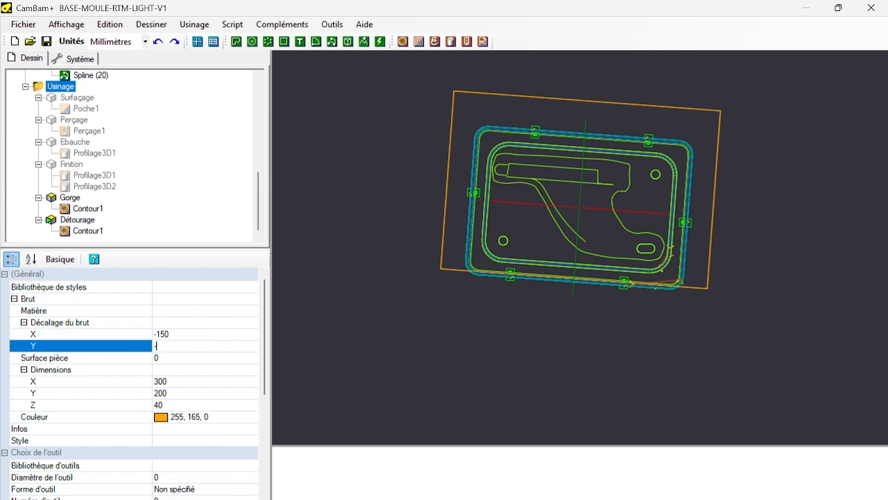
{"action": "type", "text": "100"}
{"action": "key", "text": "Return"}
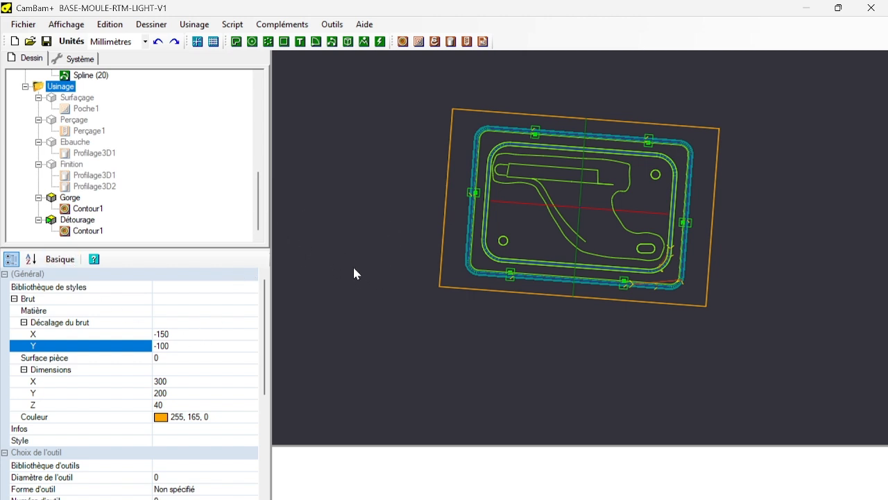
Examine the holding tabs and depth passes of Détourage's Contour1 around the mould's corners within the stock.
{"action": "left_click_drag", "start_coordinate": [354, 273], "coordinate": [506, 273], "text": "alt"}
{"action": "scroll", "coordinate": [465, 270], "scroll_direction": "up", "scroll_amount": 5}
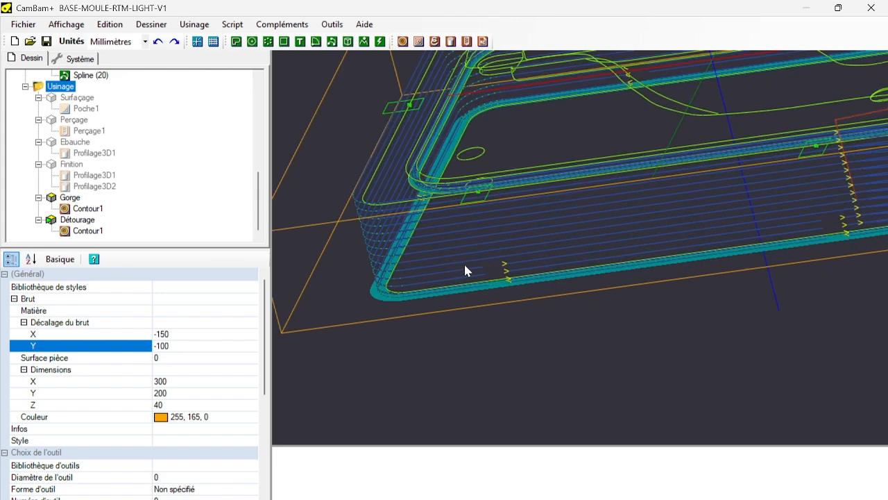
{"action": "scroll", "coordinate": [336, 258], "scroll_direction": "up", "scroll_amount": 2}
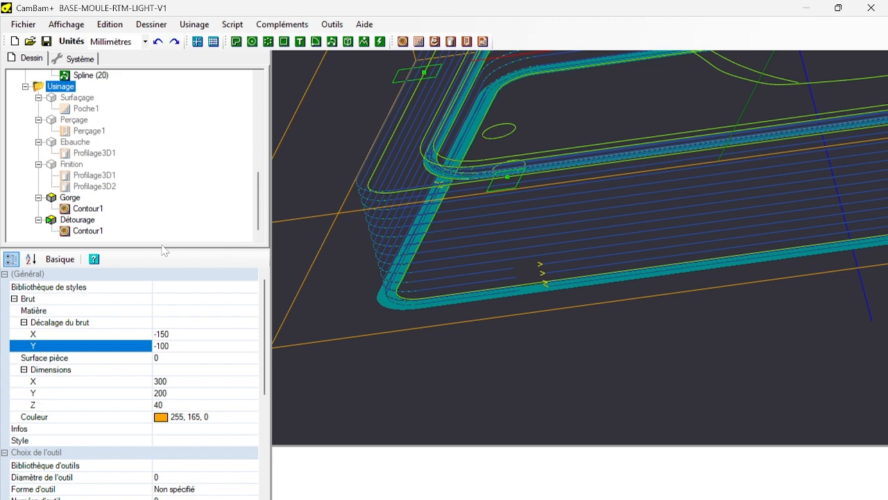
{"action": "left_click", "coordinate": [81, 232]}
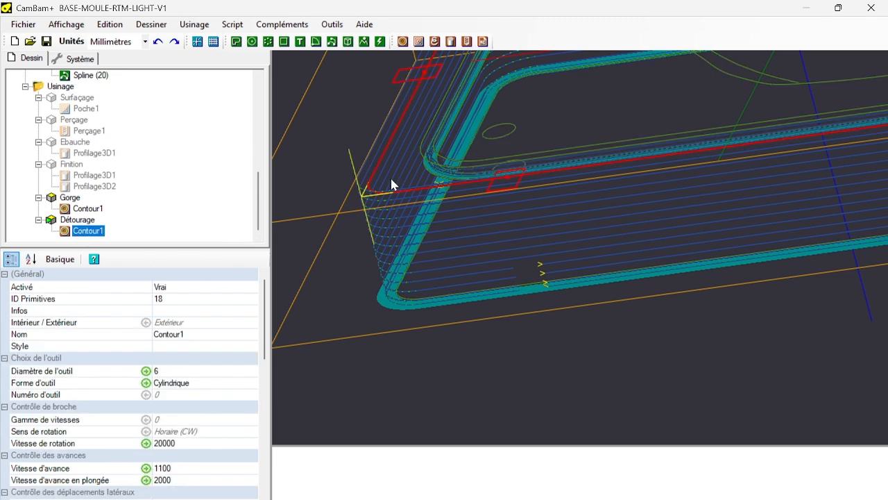
{"action": "scroll", "coordinate": [373, 221], "scroll_direction": "down", "scroll_amount": 6}
{"action": "scroll", "coordinate": [562, 144], "scroll_direction": "up", "scroll_amount": 2}
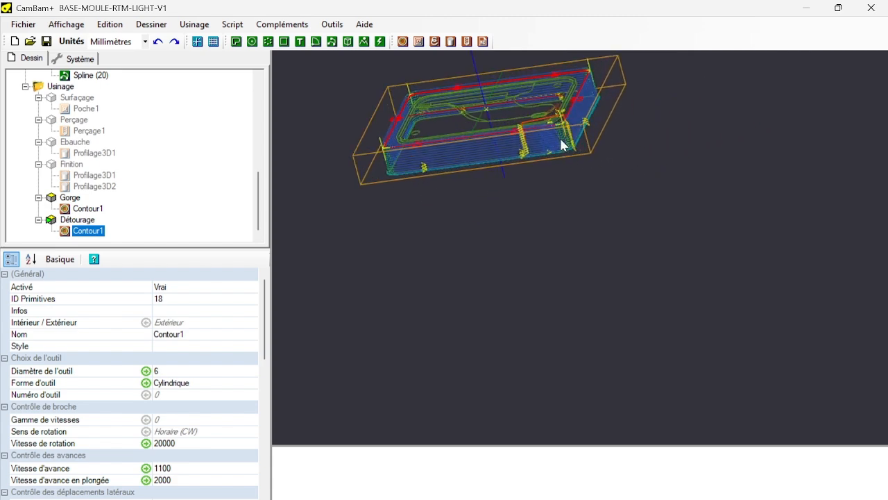
{"action": "scroll", "coordinate": [562, 144], "scroll_direction": "up", "scroll_amount": 4}
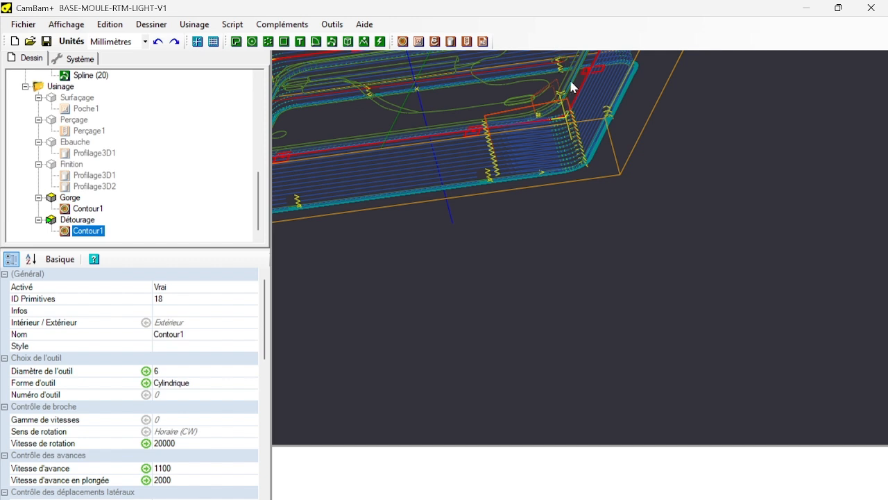
{"action": "scroll", "coordinate": [569, 88], "scroll_direction": "down", "scroll_amount": 4}
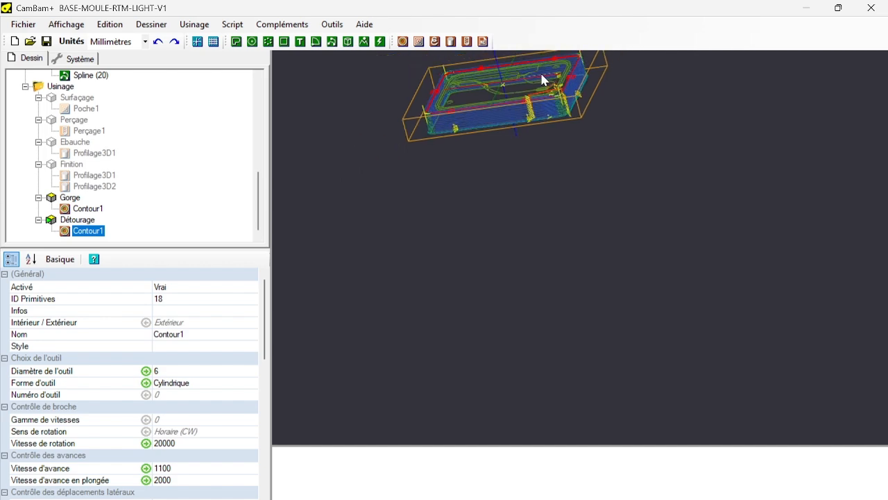
{"action": "scroll", "coordinate": [542, 75], "scroll_direction": "up", "scroll_amount": 5}
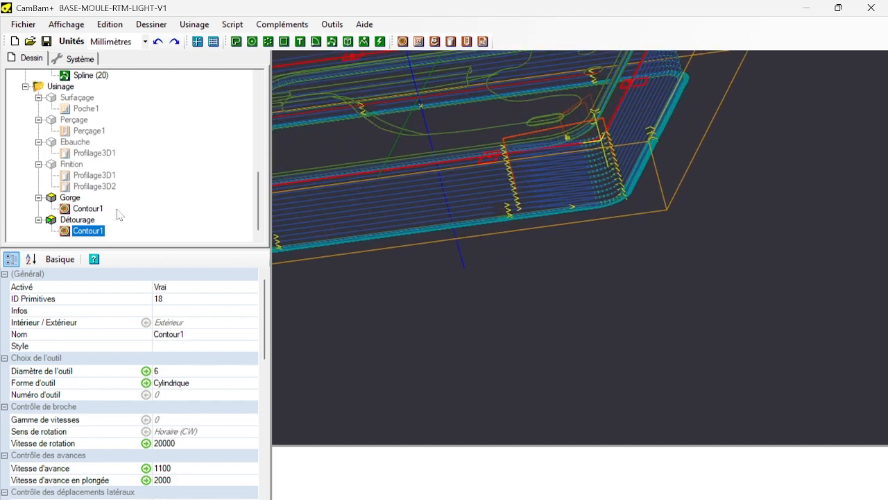
{"action": "scroll", "coordinate": [597, 228], "scroll_direction": "up", "scroll_amount": 4}
{"action": "scroll", "coordinate": [584, 218], "scroll_direction": "down", "scroll_amount": 5}
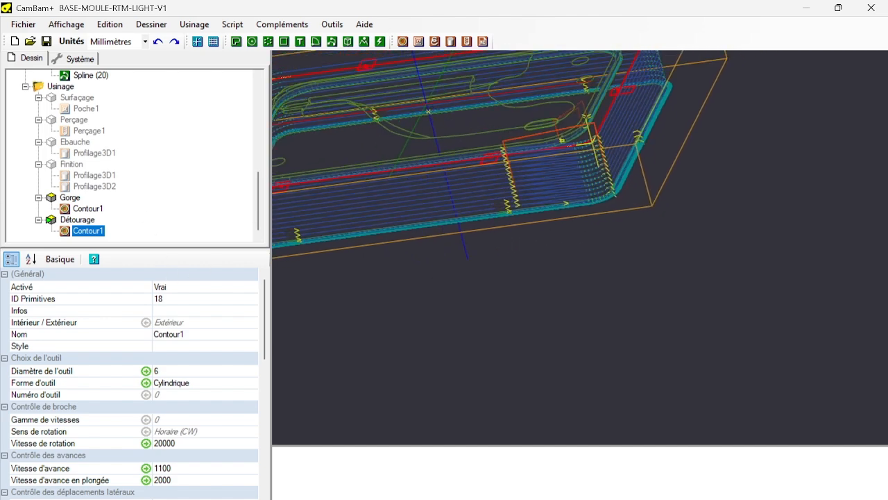